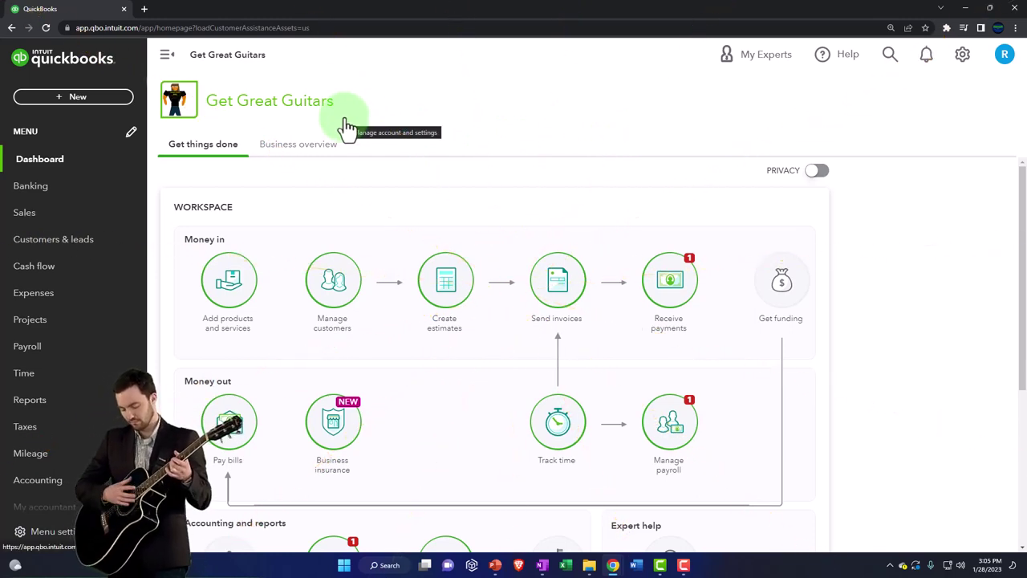
Bring up the sample company's incognito window and review the browser's new-window options and the QuickBooks settings for switching to Accountant view.
{"action": "left_click_drag", "start_coordinate": [1026, 136], "coordinate": [520, 138]}
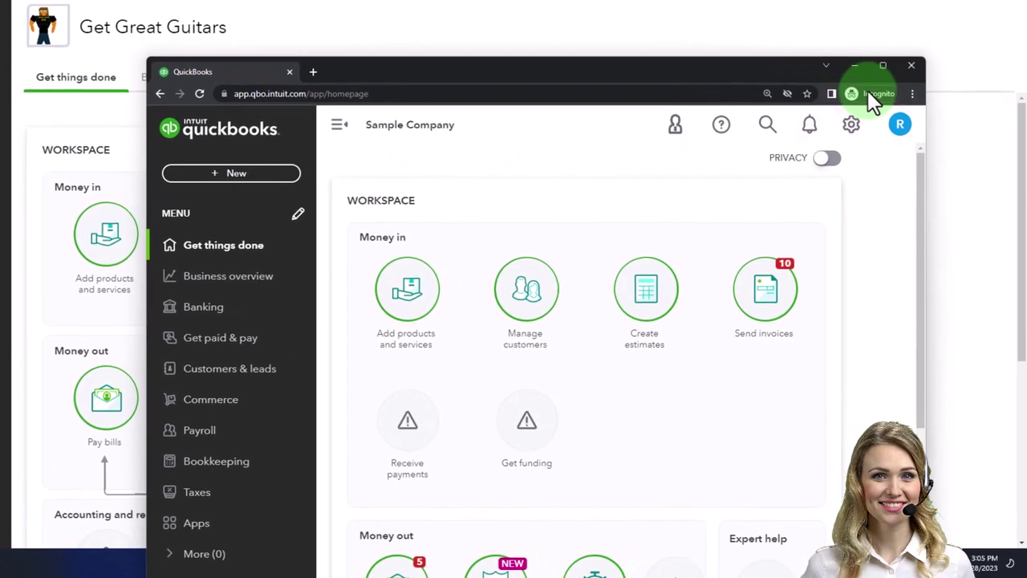
{"action": "left_click", "coordinate": [892, 165]}
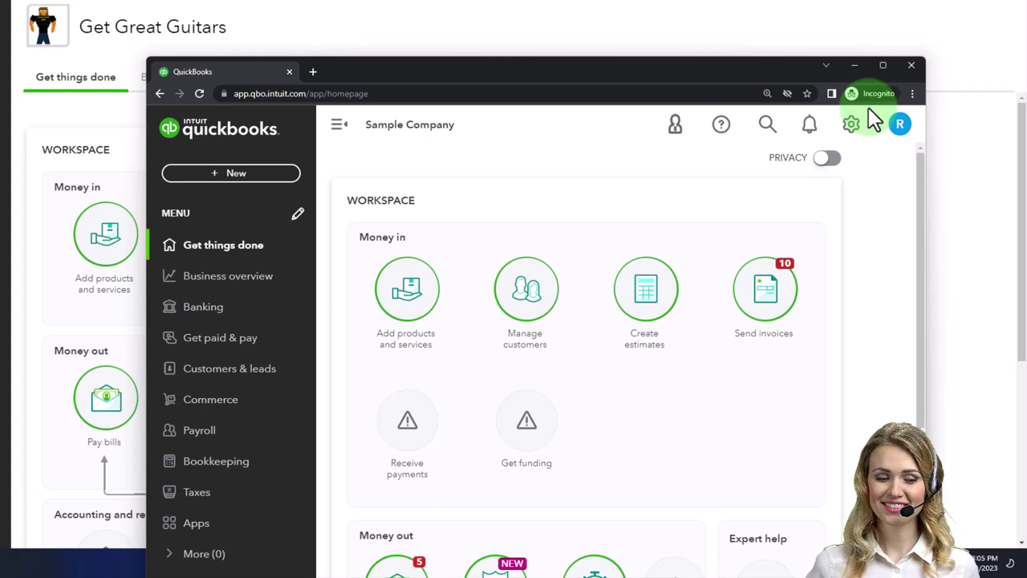
{"action": "left_click", "coordinate": [912, 94]}
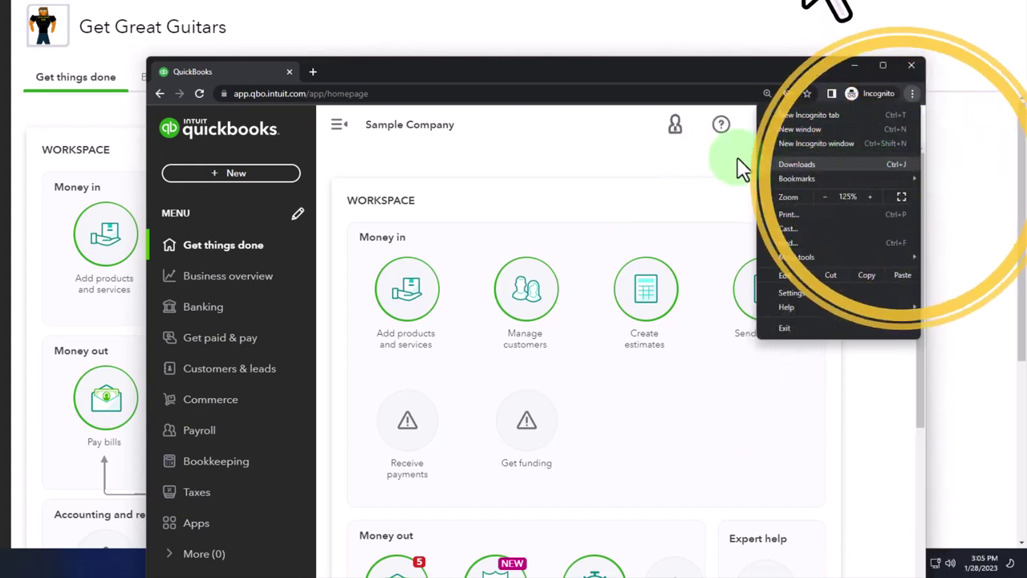
{"action": "left_click", "coordinate": [407, 156]}
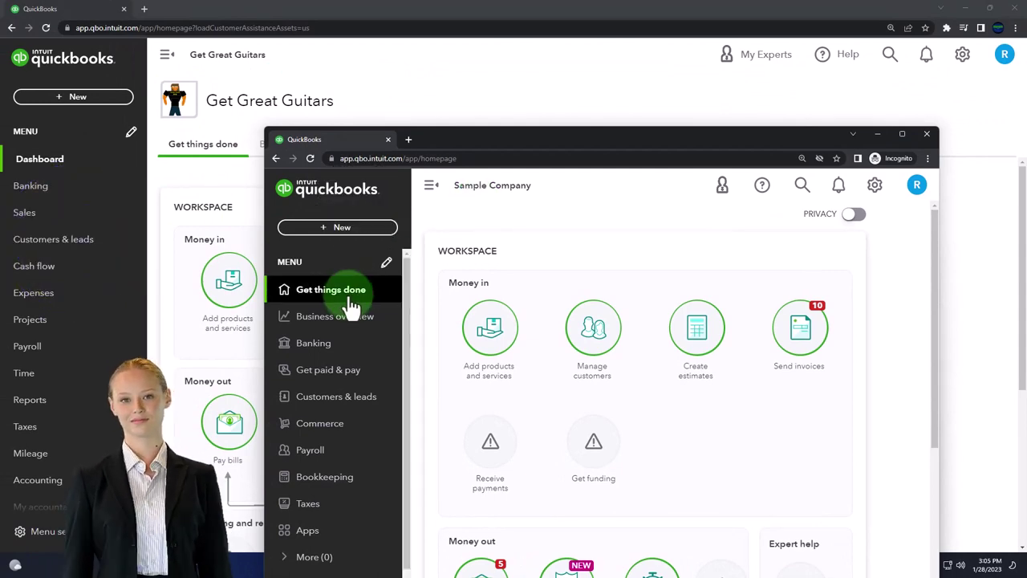
{"action": "left_click", "coordinate": [874, 184]}
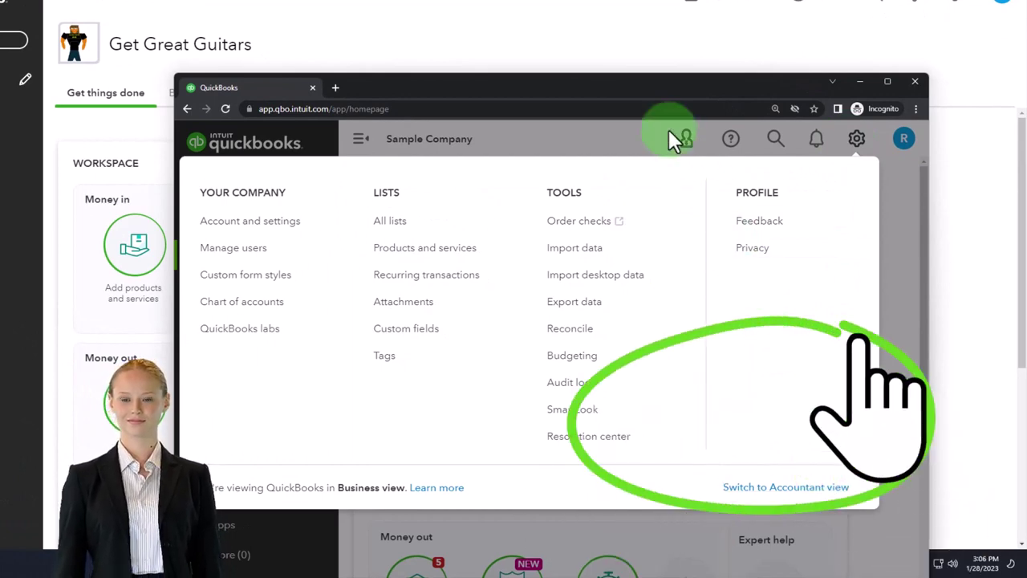
{"action": "key", "text": "Escape"}
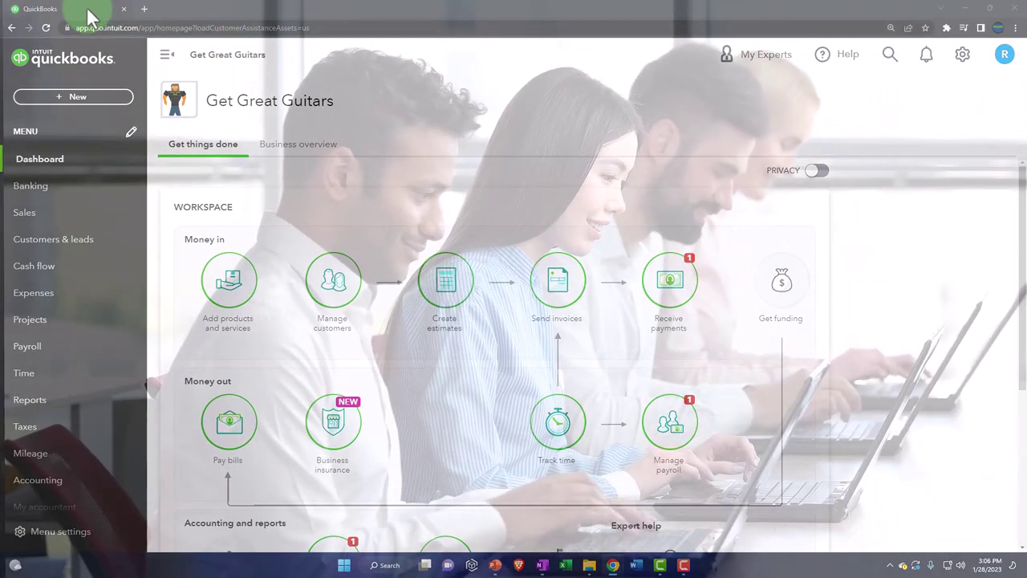
Duplicate the Get Great Guitars browser tab twice so that three QuickBooks tabs are open.
{"action": "right_click", "coordinate": [86, 8]}
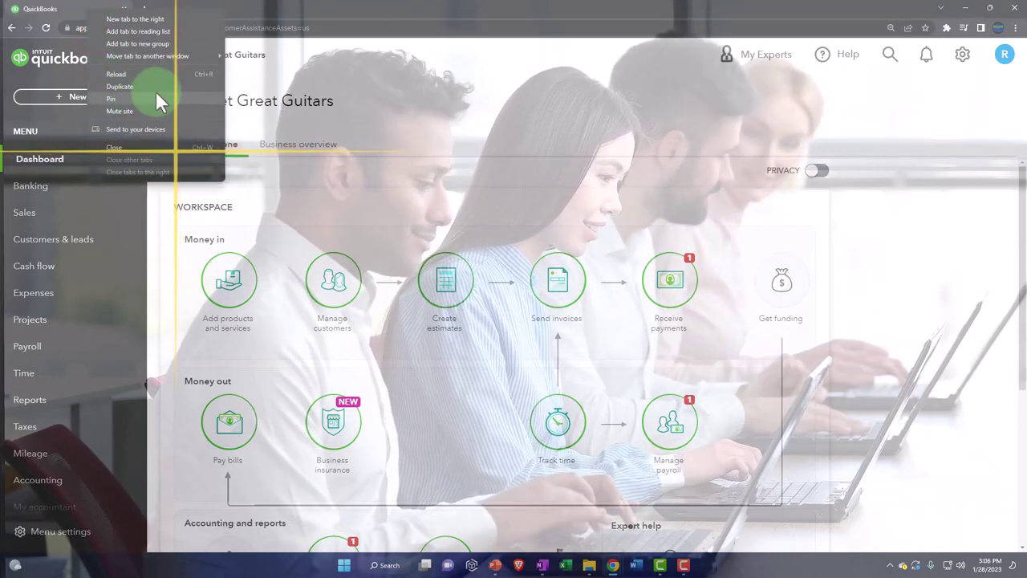
{"action": "left_click", "coordinate": [162, 87]}
{"action": "right_click", "coordinate": [200, 10]}
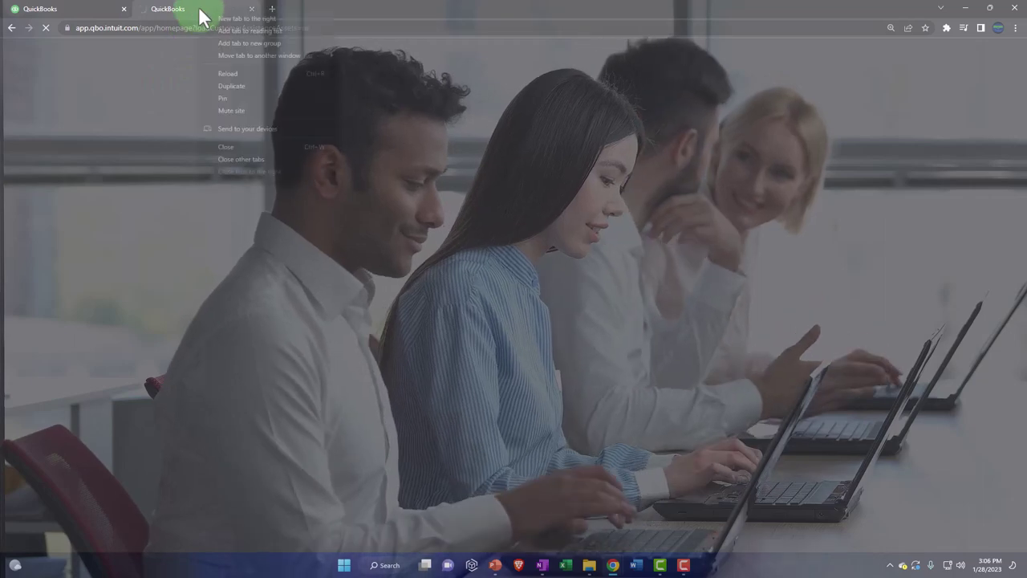
{"action": "left_click", "coordinate": [237, 85]}
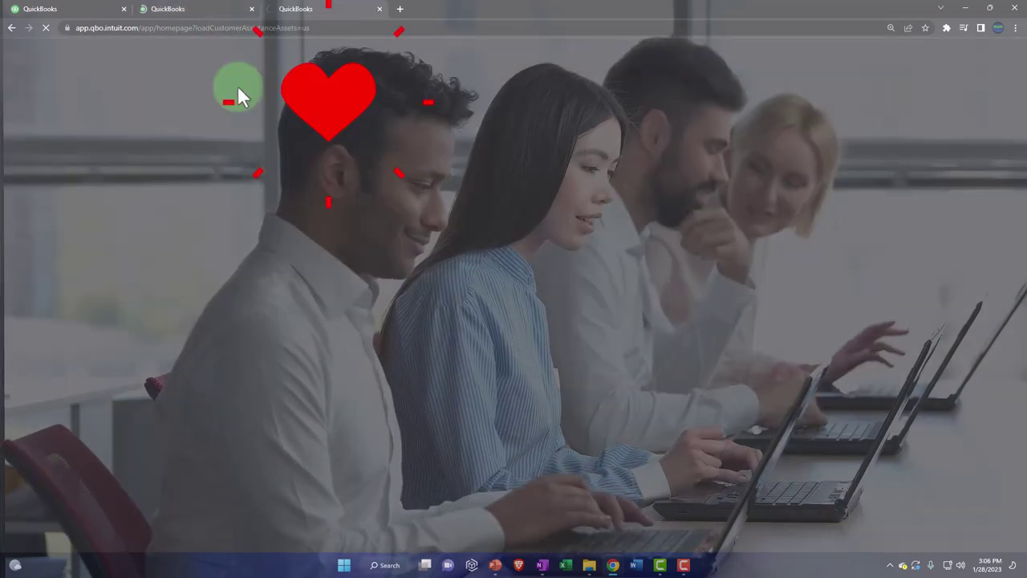
Open the Balance Sheet report in the second Get Great Guitars tab.
{"action": "left_click", "coordinate": [209, 8]}
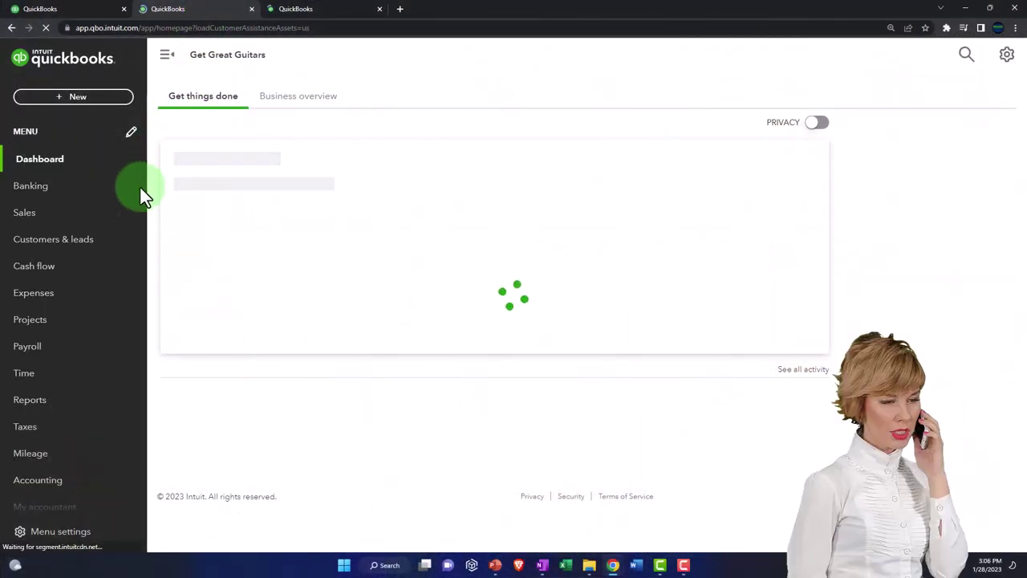
{"action": "left_click", "coordinate": [64, 404]}
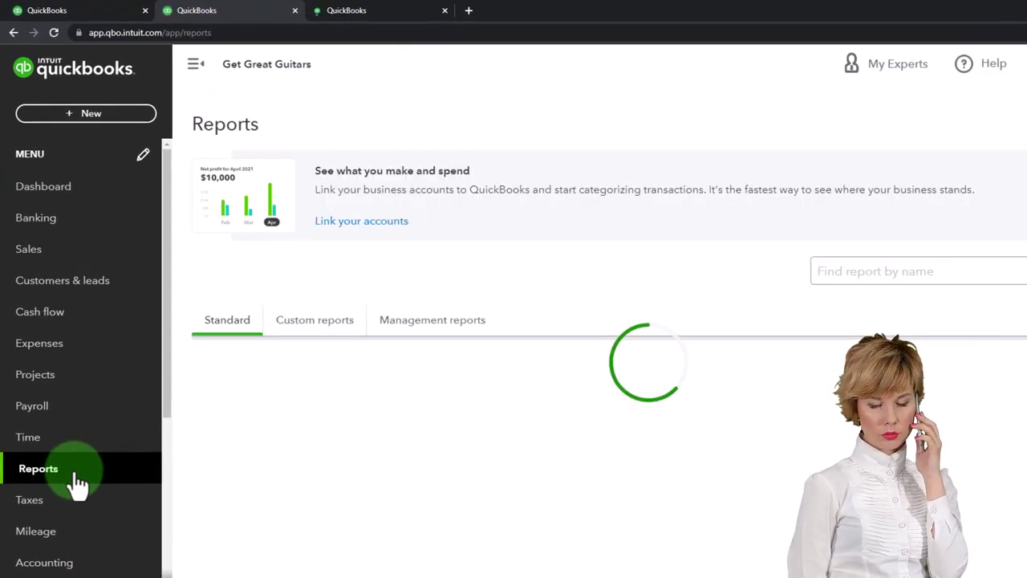
{"action": "left_click", "coordinate": [273, 465]}
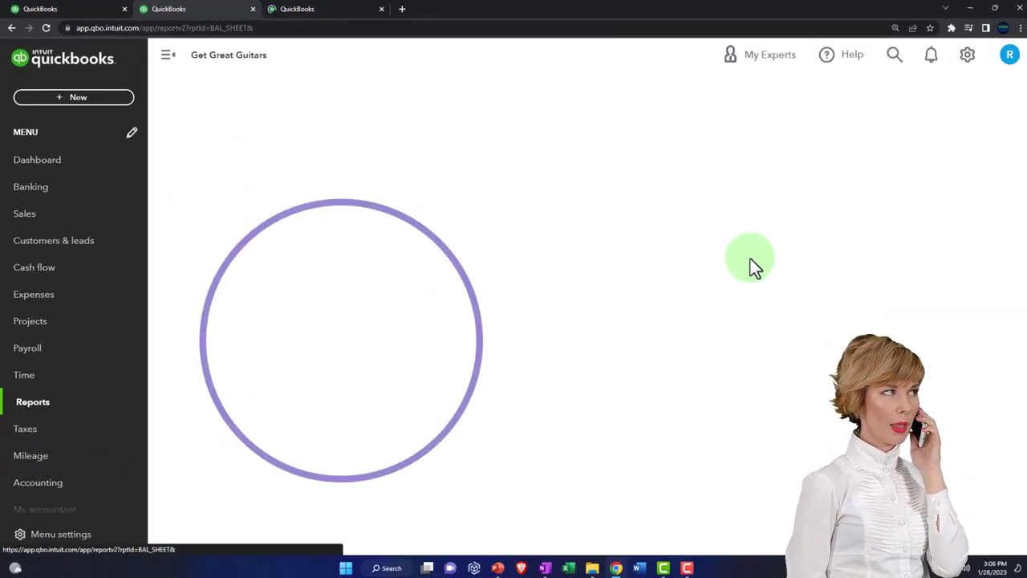
Switch to the sample company's window, view its Reports page within Business overview, and put the window away.
{"action": "left_click_drag", "start_coordinate": [1026, 90], "coordinate": [429, 7]}
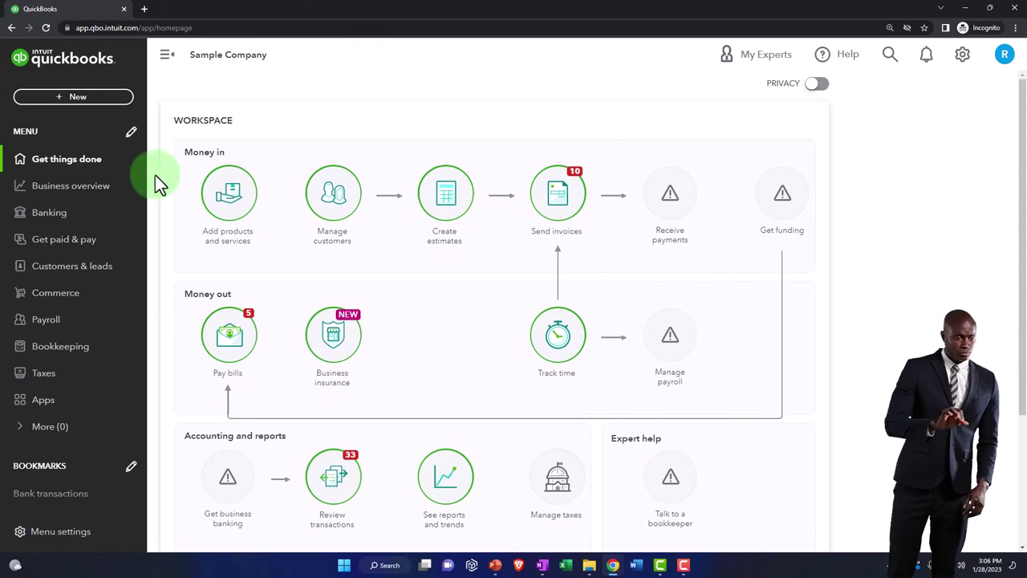
{"action": "left_click", "coordinate": [91, 193]}
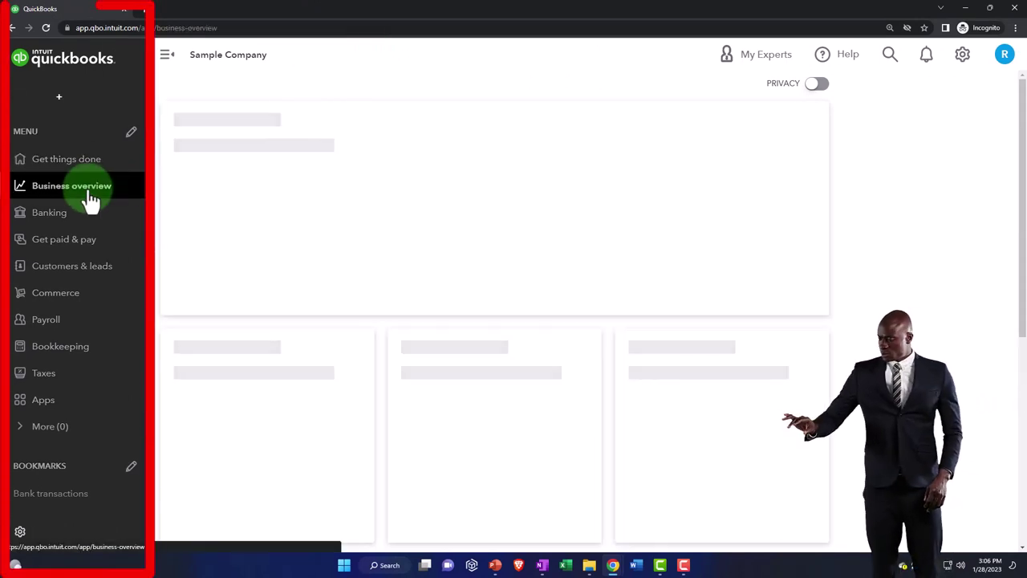
{"action": "left_click", "coordinate": [72, 127]}
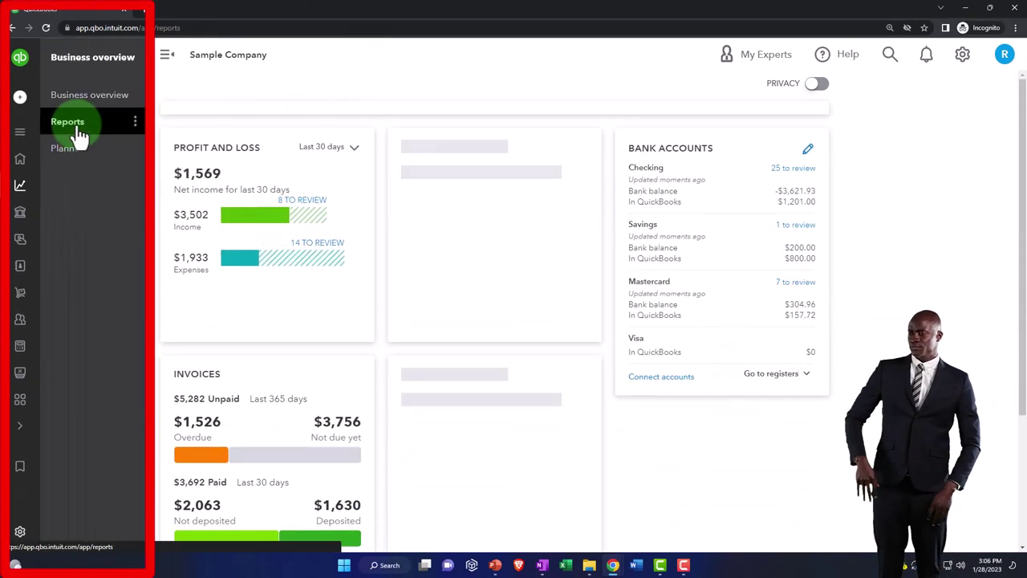
{"action": "left_click", "coordinate": [965, 8]}
{"action": "left_click", "coordinate": [965, 9]}
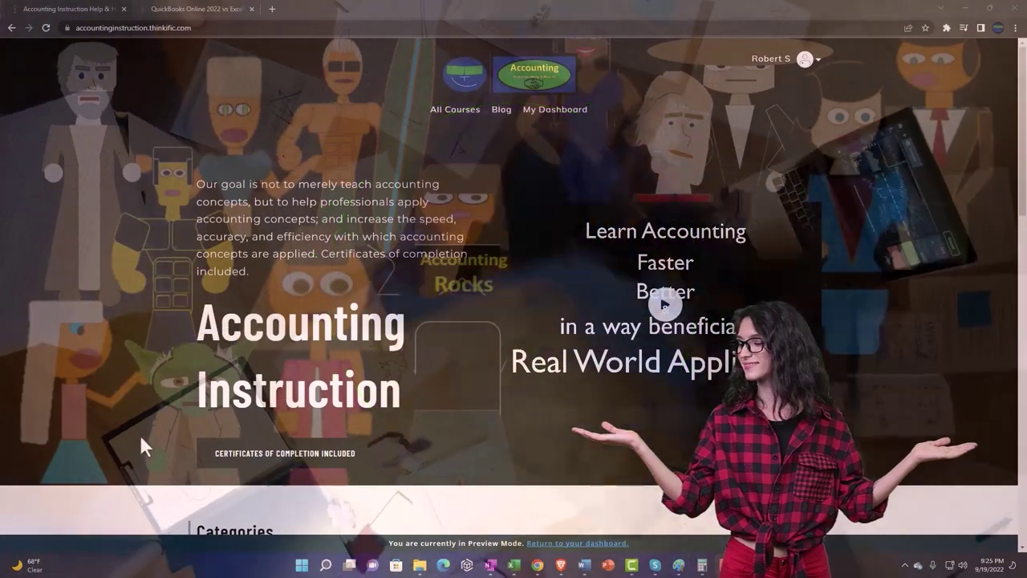
Browse the course categories on the Accounting Instruction website and the lesson sections of the QuickBooks Online 2022 course.
{"action": "scroll", "coordinate": [140, 438], "scroll_direction": "down", "scroll_amount": 7}
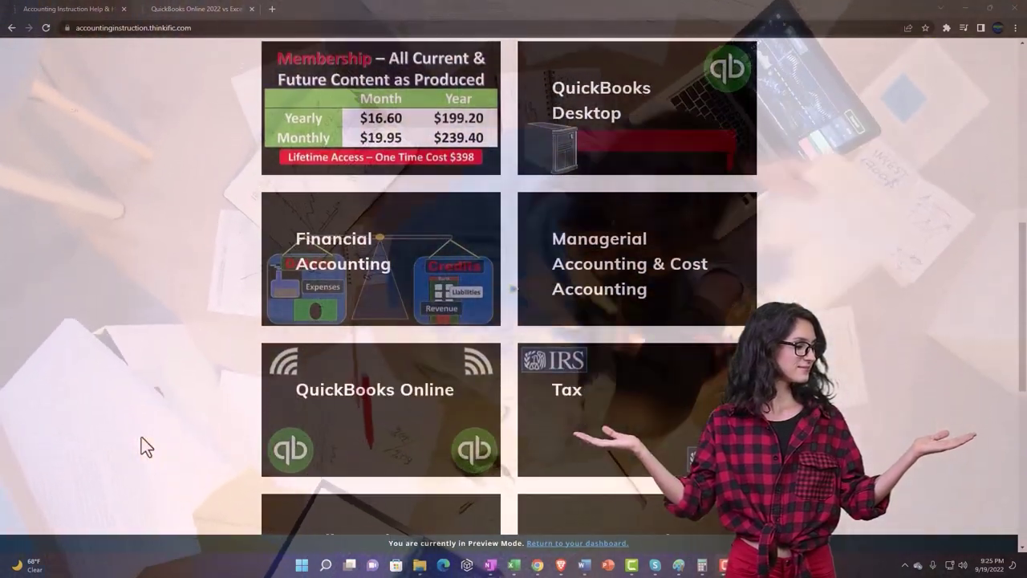
{"action": "scroll", "coordinate": [141, 437], "scroll_direction": "down", "scroll_amount": 5}
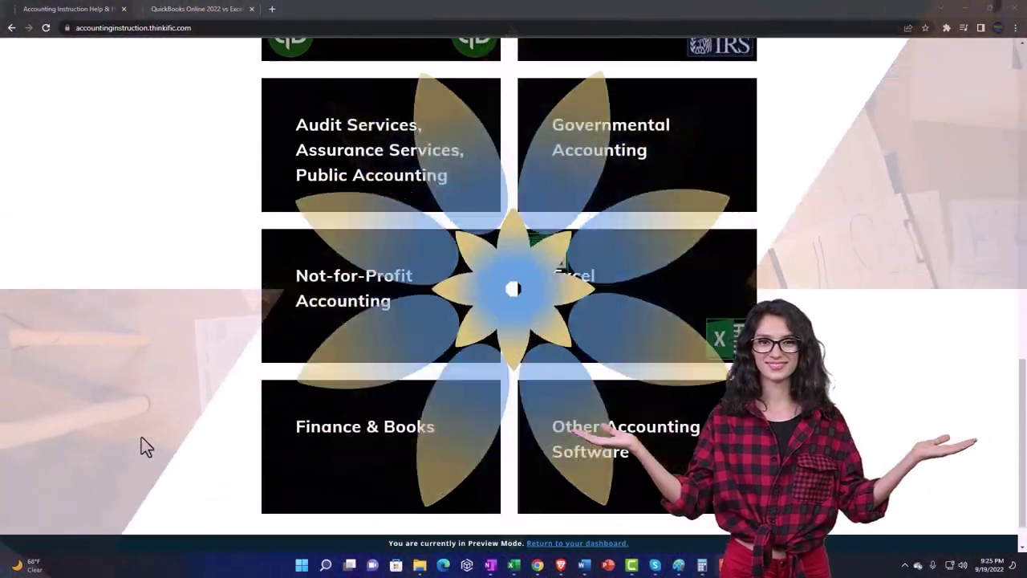
{"action": "scroll", "coordinate": [141, 439], "scroll_direction": "down", "scroll_amount": 1}
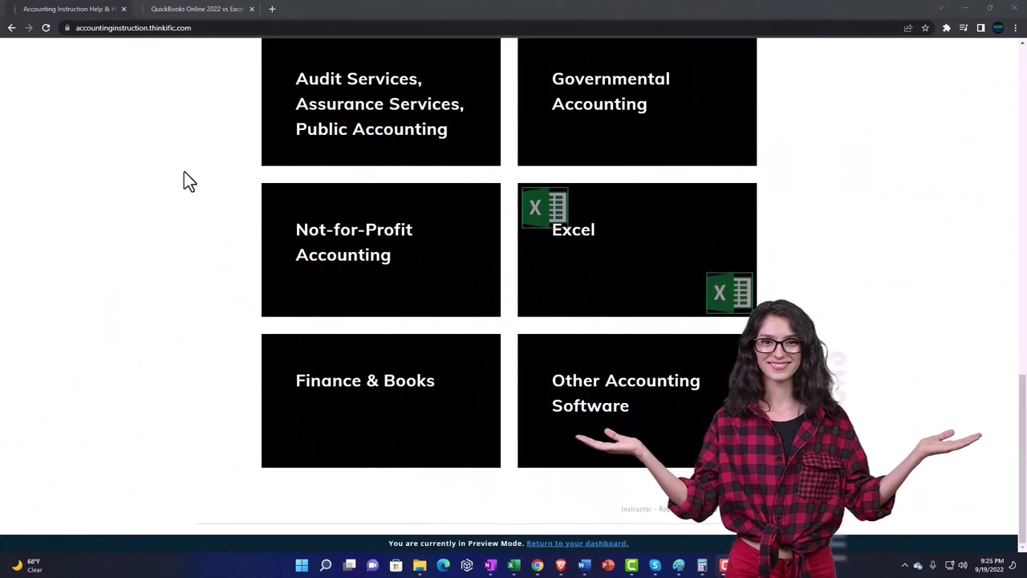
{"action": "left_click", "coordinate": [183, 10]}
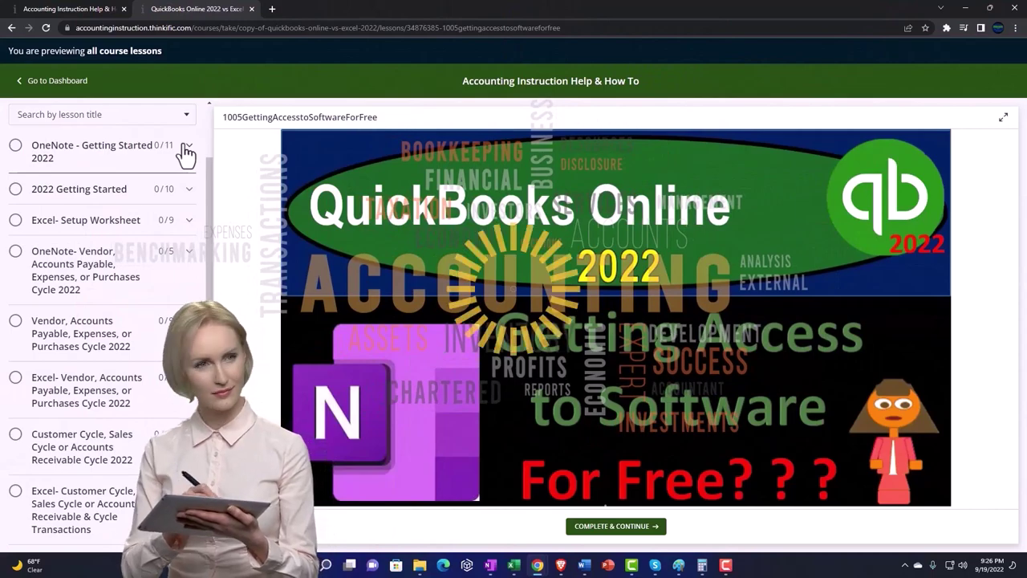
{"action": "left_click", "coordinate": [187, 150]}
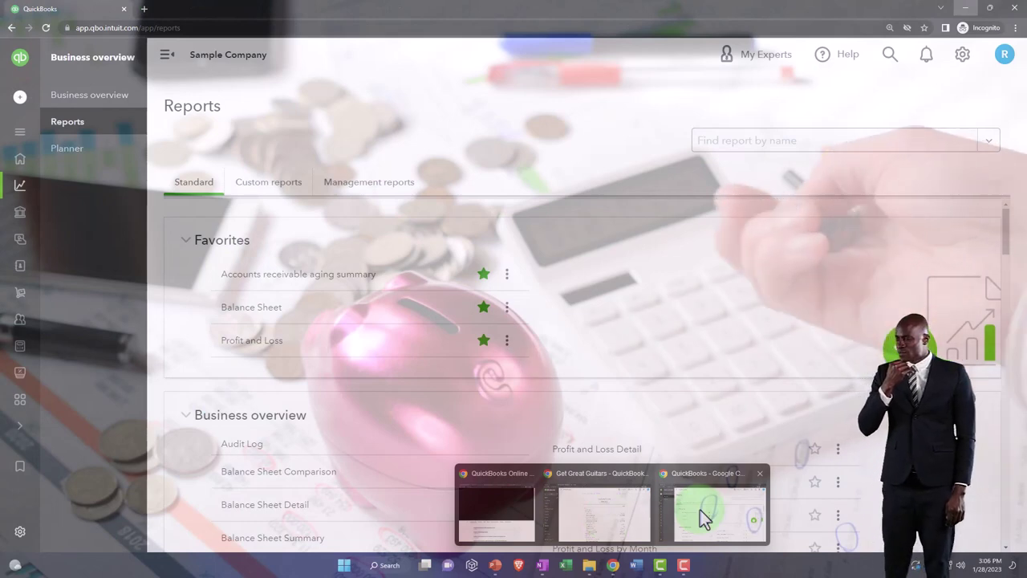
Return to the Get Great Guitars window and open the Profit and Loss report in its third tab.
{"action": "left_click", "coordinate": [699, 509]}
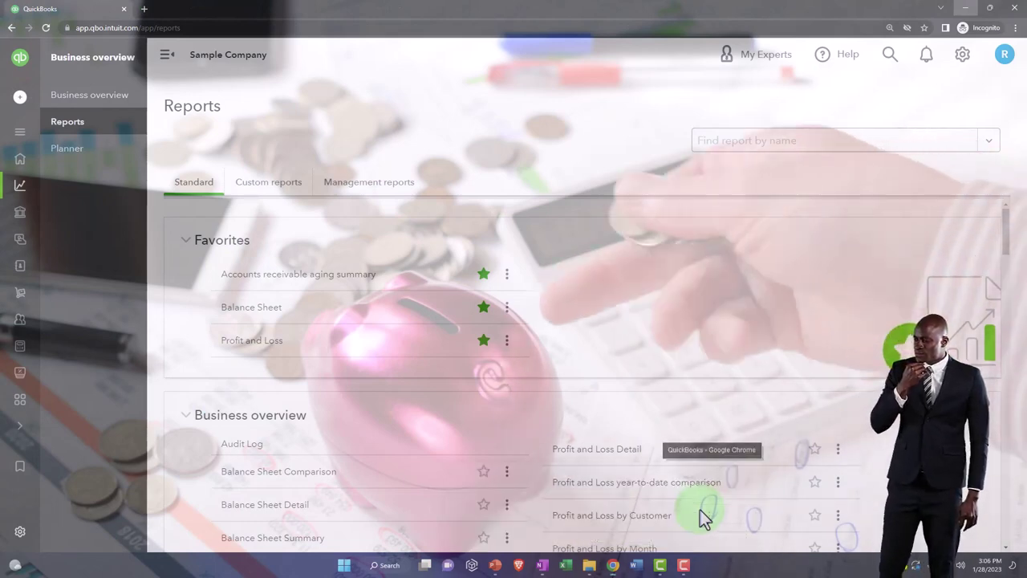
{"action": "mouse_move", "coordinate": [614, 568]}
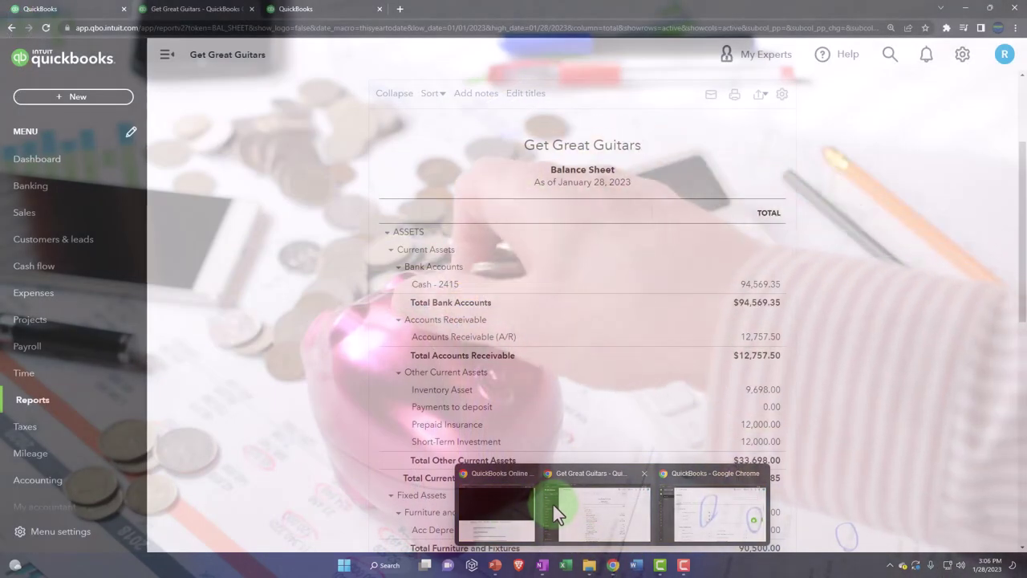
{"action": "left_click", "coordinate": [553, 504]}
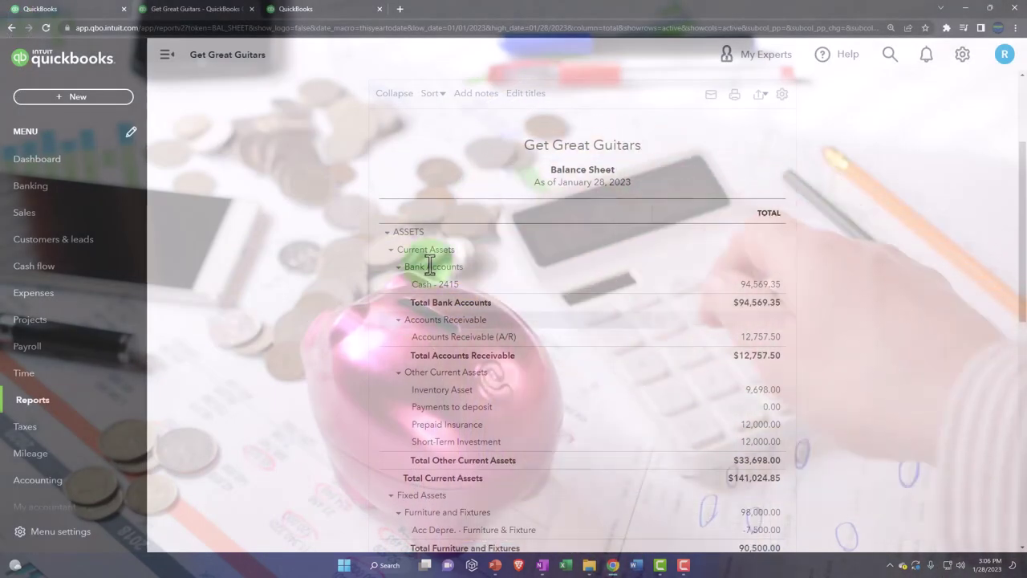
{"action": "left_click", "coordinate": [319, 14]}
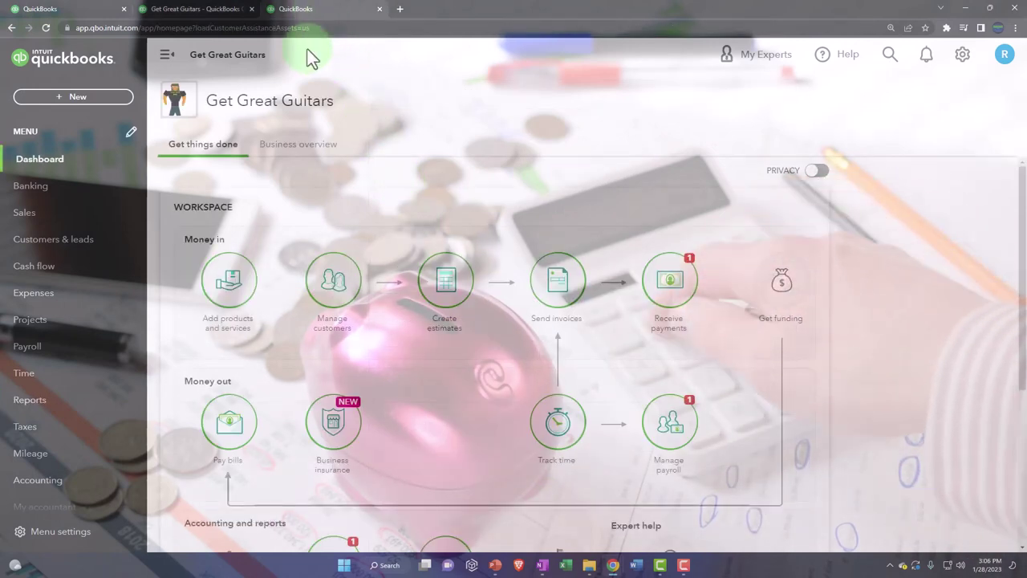
{"action": "left_click", "coordinate": [56, 400]}
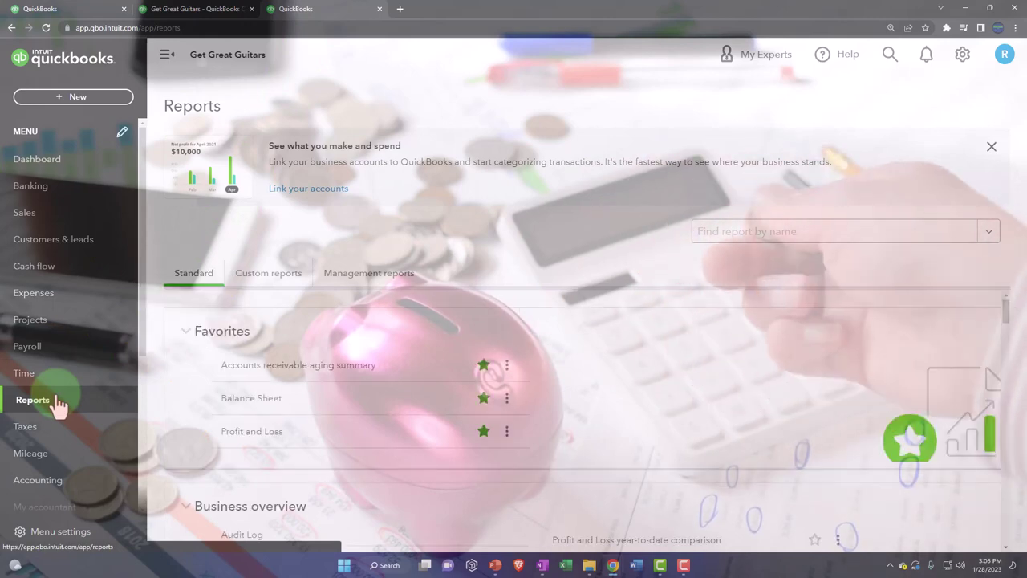
{"action": "left_click", "coordinate": [234, 432]}
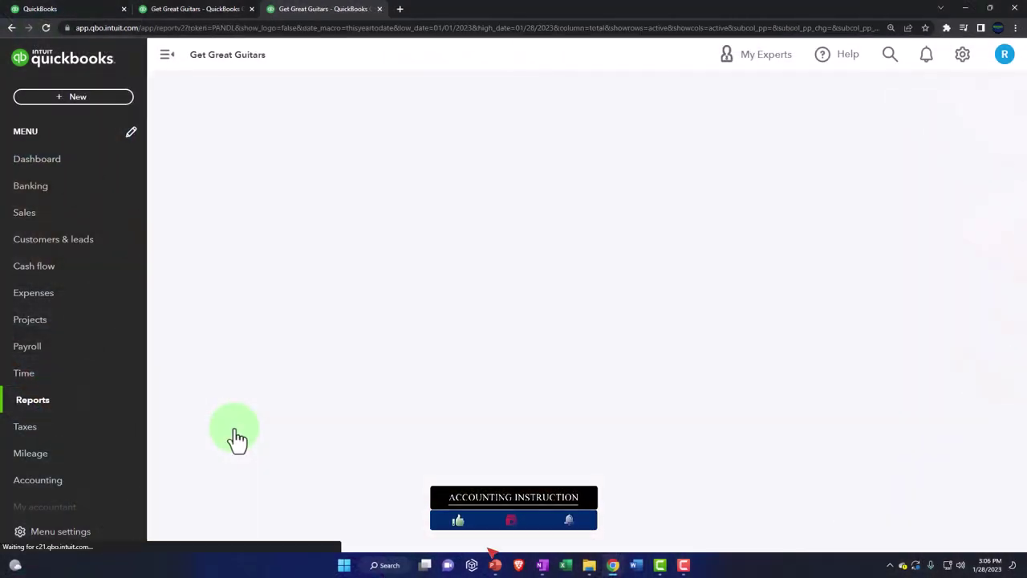
Collapse the navigation menu and run the Profit and Loss report for 01/01/2023 to 02/28/2023 with columns displayed by Months.
{"action": "left_click", "coordinate": [169, 58]}
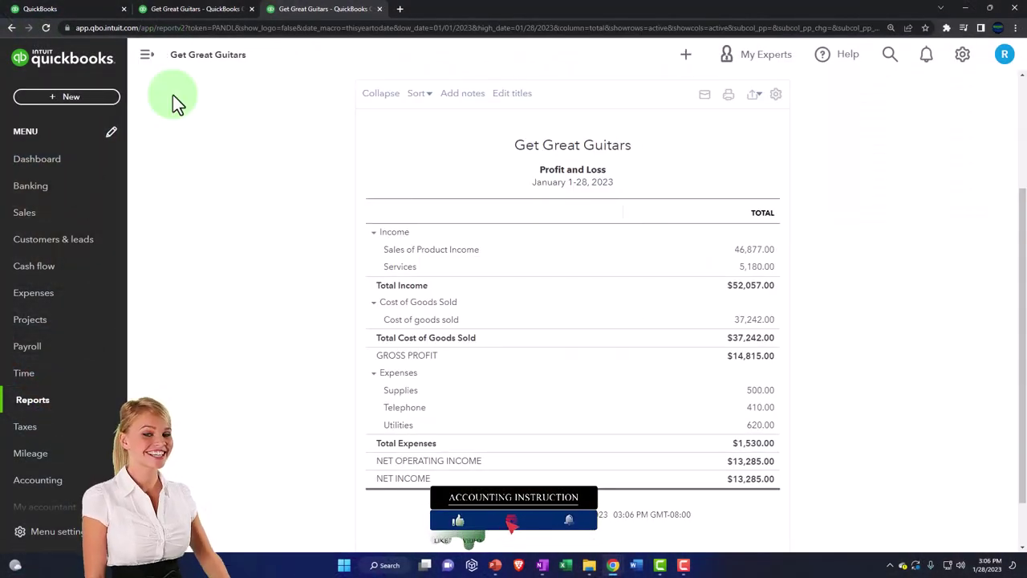
{"action": "mouse_move", "coordinate": [222, 162]}
{"action": "left_mouse_down"}
{"action": "mouse_move", "coordinate": [158, 160]}
{"action": "mouse_move", "coordinate": [143, 193]}
{"action": "left_mouse_up"}
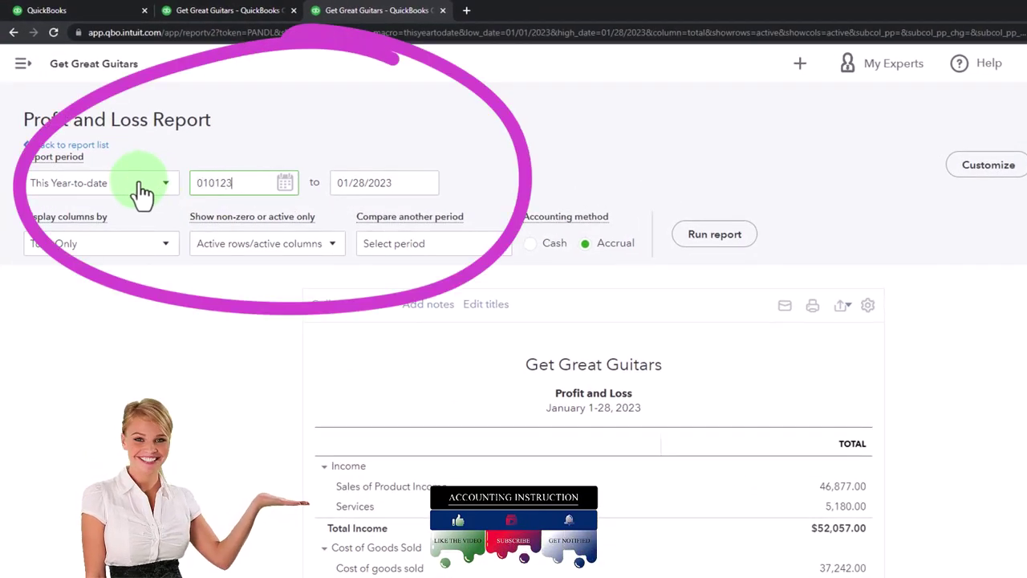
{"action": "type", "text": "022823"}
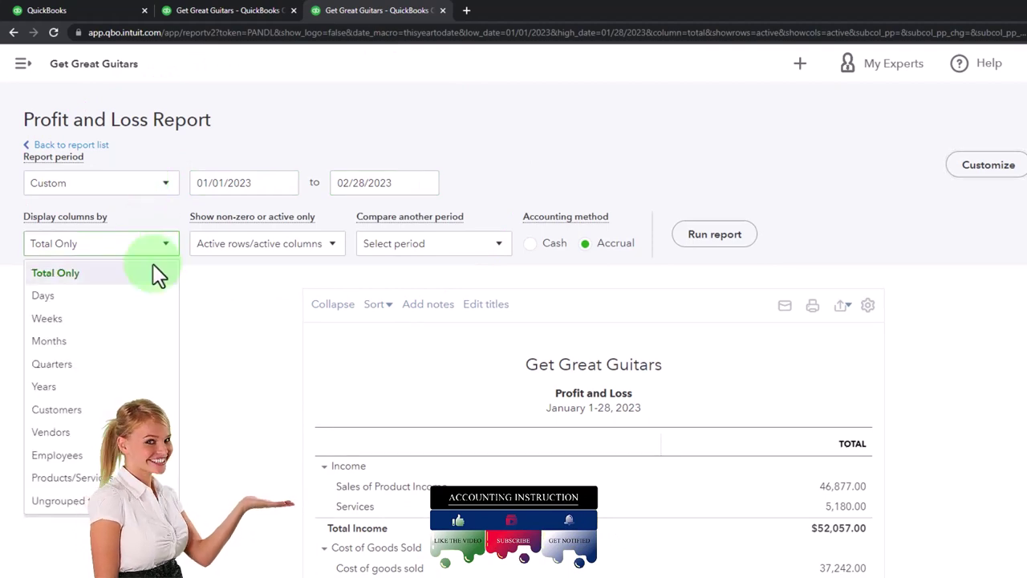
{"action": "left_click", "coordinate": [133, 345]}
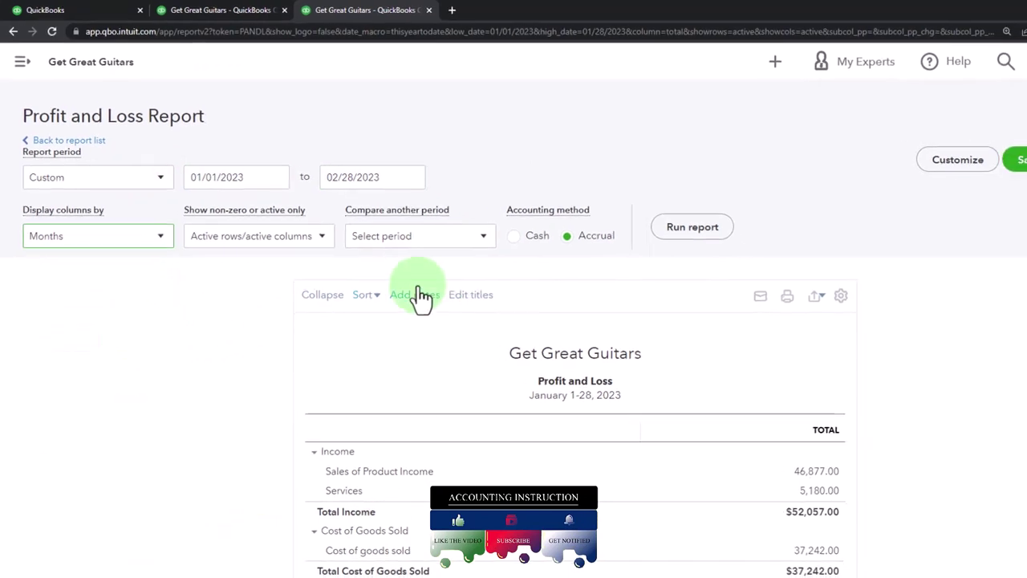
{"action": "left_click", "coordinate": [692, 234]}
{"action": "key", "text": "ctrl+plus"}
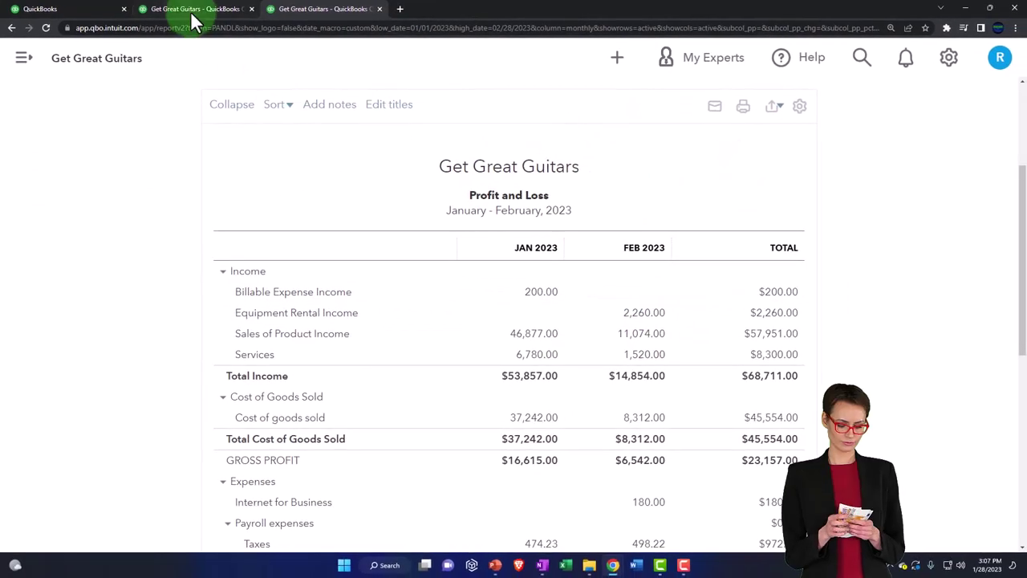
Collapse the navigation menu in the Balance Sheet tab and run the report for 01/01/2023 to 02/28/2023.
{"action": "left_click", "coordinate": [192, 11]}
{"action": "left_click", "coordinate": [199, 62]}
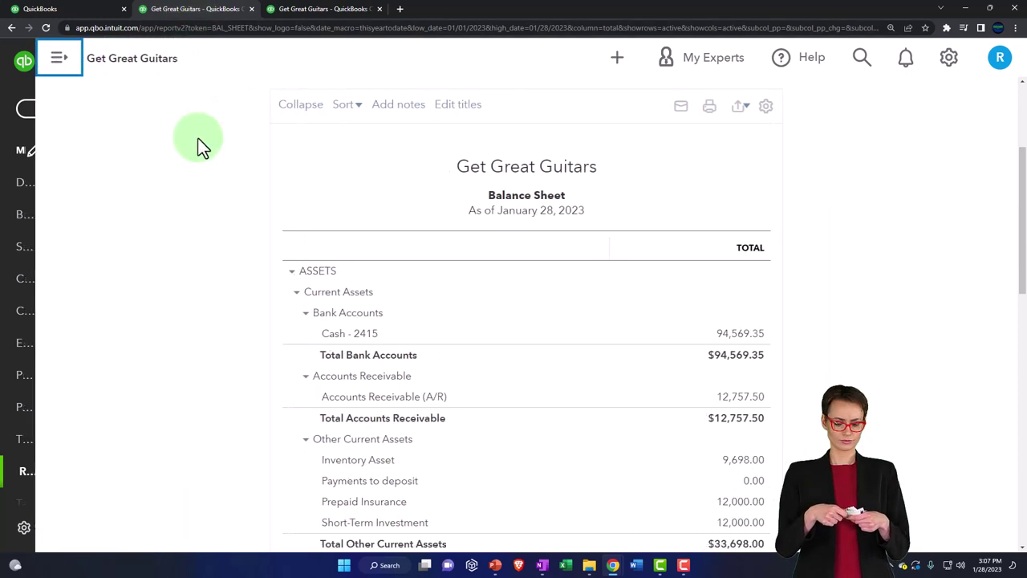
{"action": "left_click", "coordinate": [264, 180]}
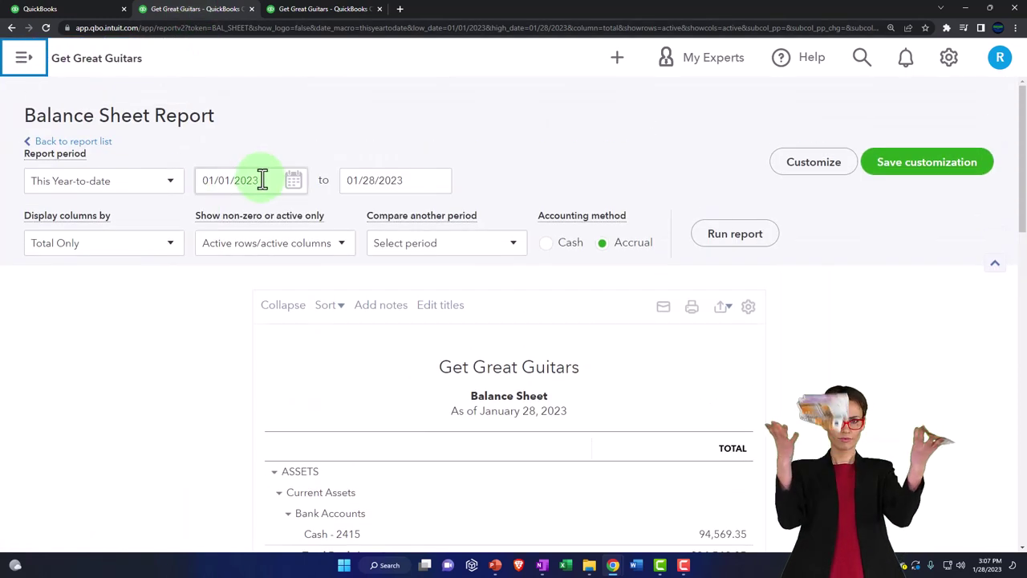
{"action": "left_click", "coordinate": [122, 213]}
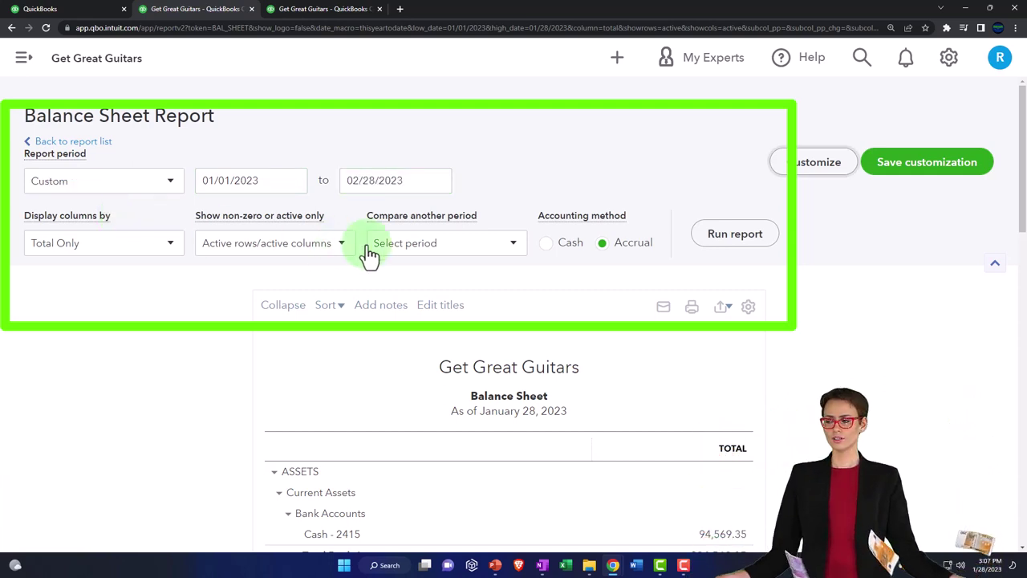
{"action": "left_click", "coordinate": [711, 239]}
{"action": "scroll", "coordinate": [722, 234], "scroll_direction": "down", "scroll_amount": 3}
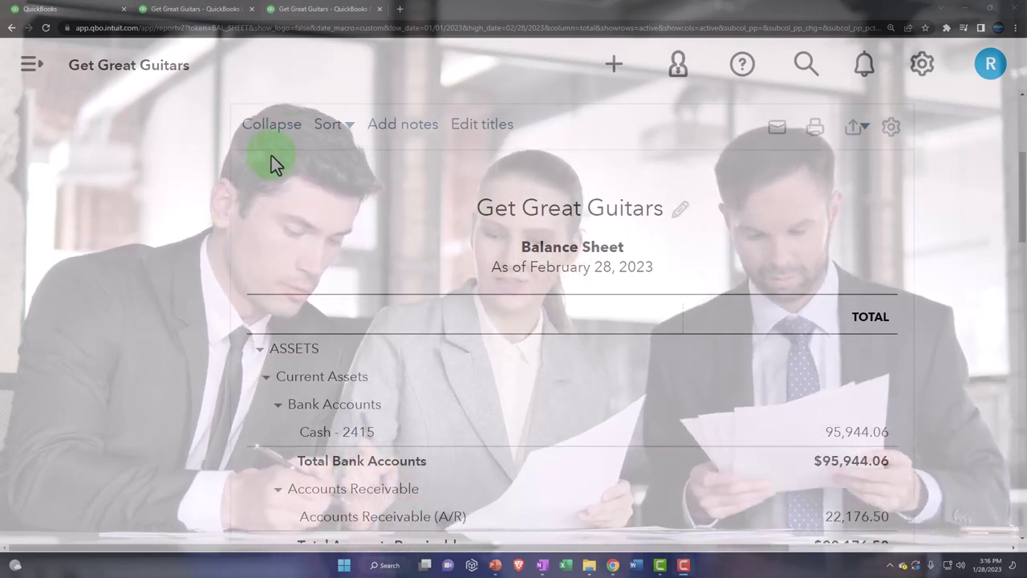
Switch to the Profit and Loss report and collapse its Income section, expanding it again to show the individual accounts.
{"action": "left_click", "coordinate": [308, 11]}
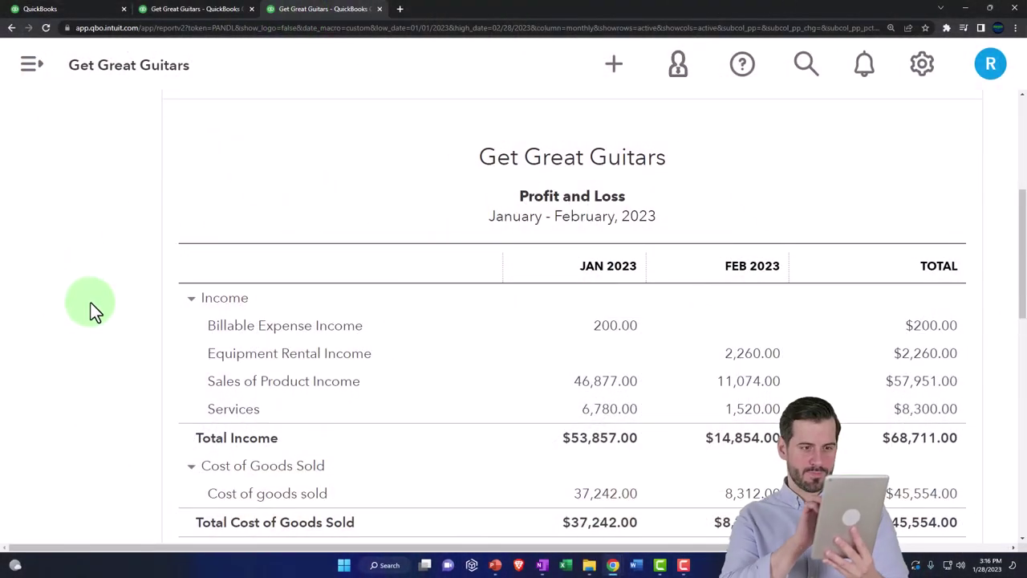
{"action": "left_click", "coordinate": [193, 299]}
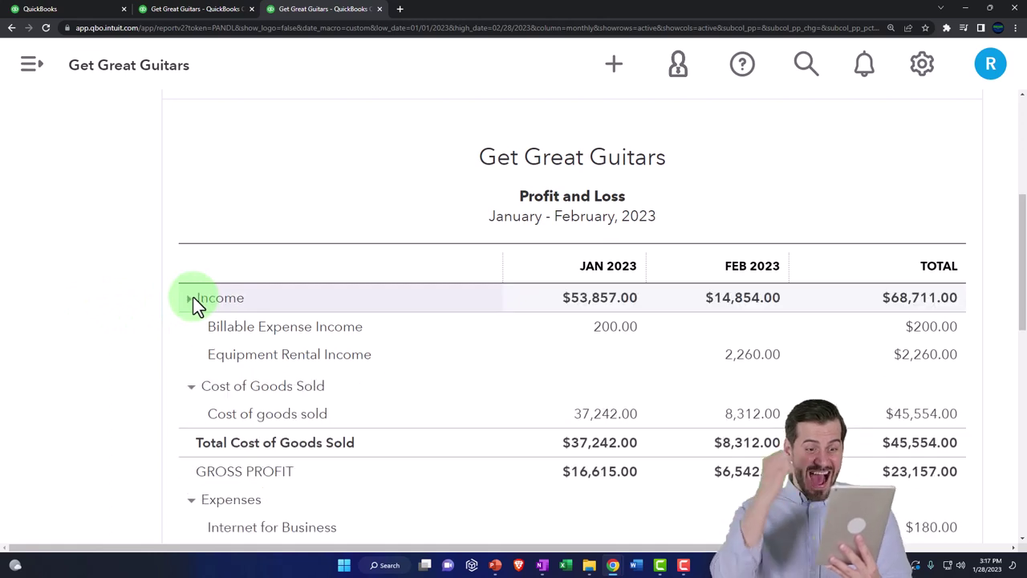
{"action": "left_click", "coordinate": [192, 299]}
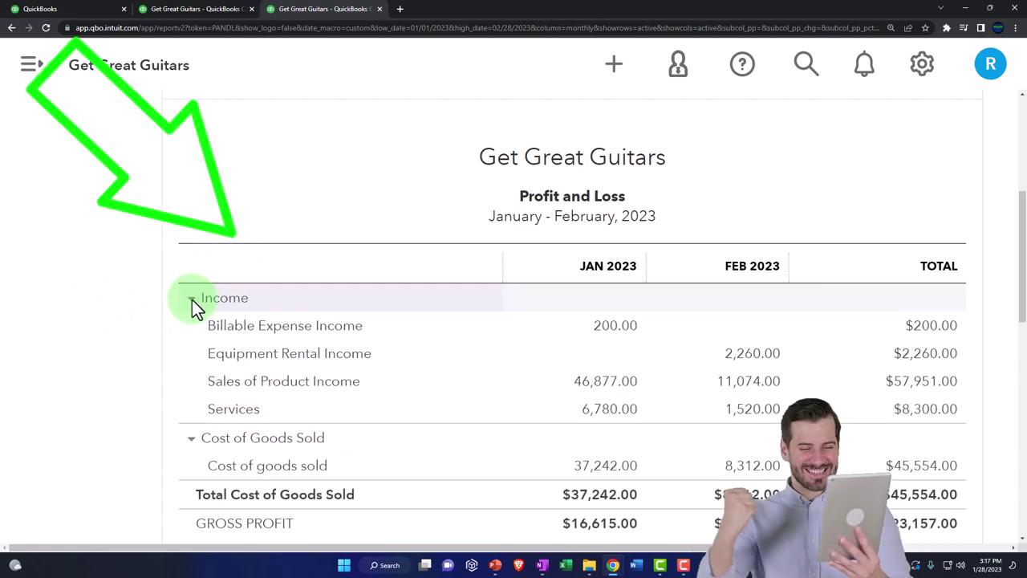
Collapse the Cost of Goods Sold, Expenses, Other Income and Other Expenses sections of the Profit and Loss report.
{"action": "scroll", "coordinate": [178, 311], "scroll_direction": "down", "scroll_amount": 2}
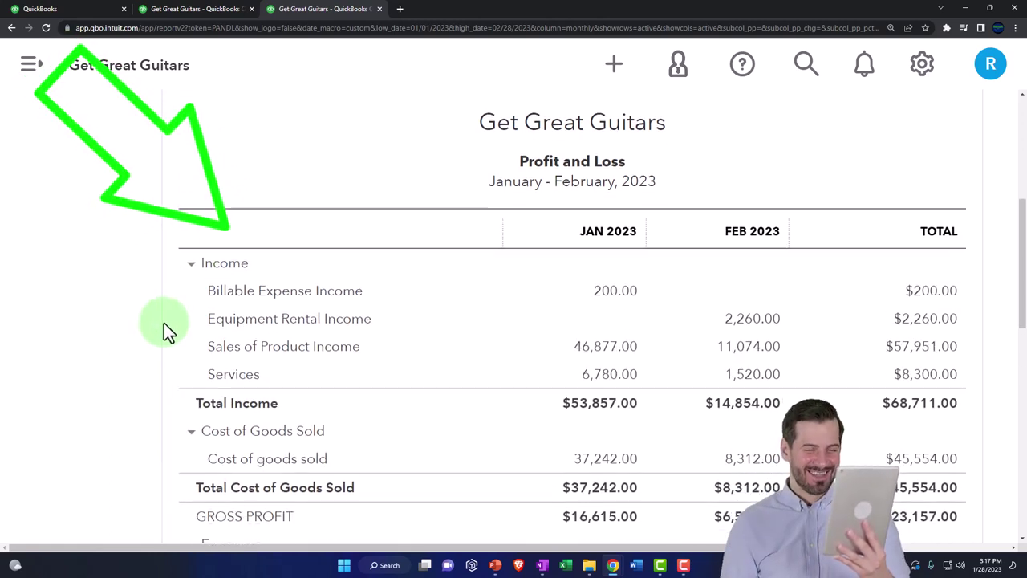
{"action": "left_click", "coordinate": [190, 359]}
{"action": "scroll", "coordinate": [160, 361], "scroll_direction": "down", "scroll_amount": 2}
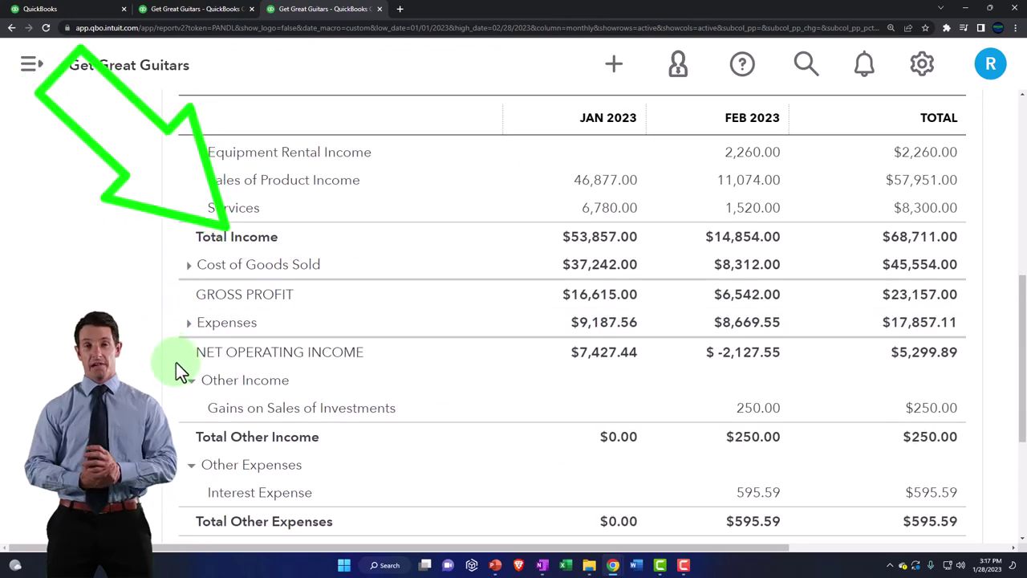
{"action": "left_click", "coordinate": [190, 382]}
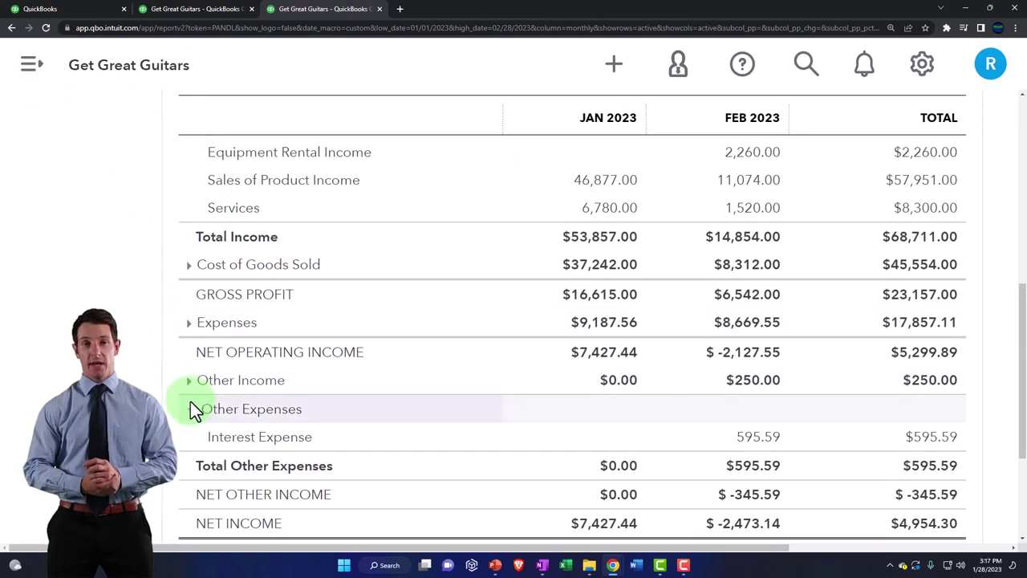
{"action": "left_click", "coordinate": [191, 410]}
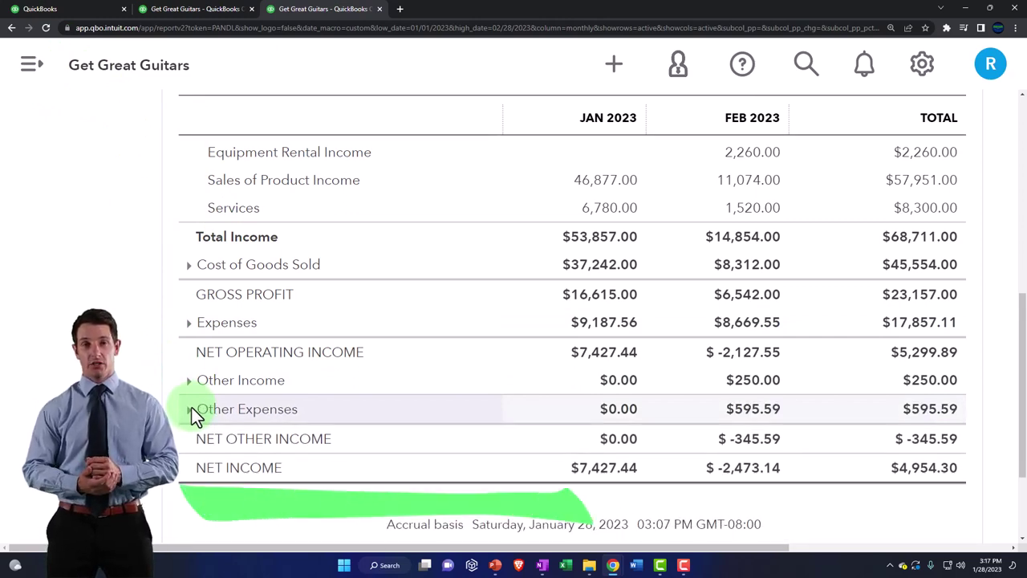
{"action": "scroll", "coordinate": [192, 408], "scroll_direction": "up", "scroll_amount": 2}
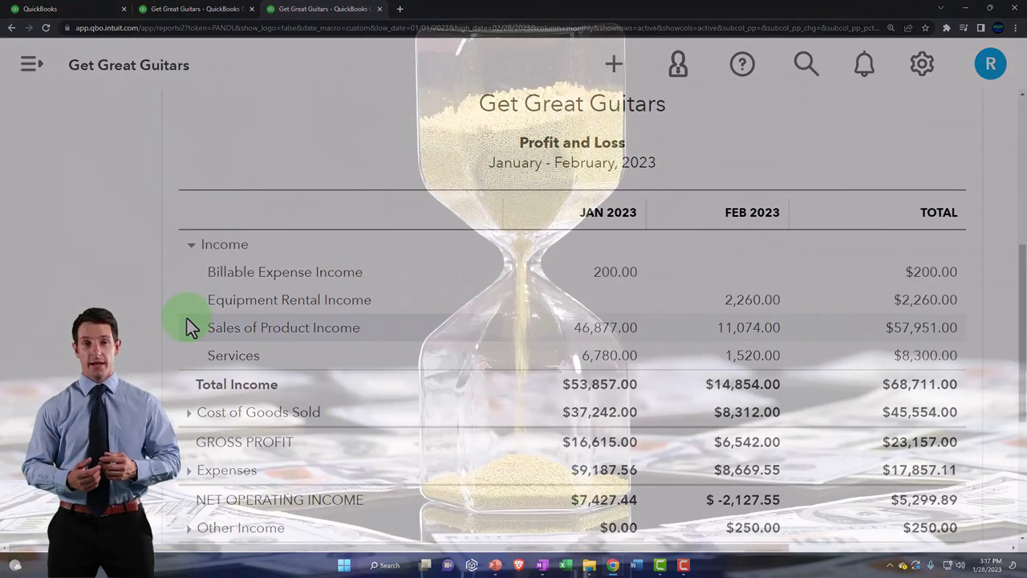
Switch to the Balance Sheet report and collapse its Assets and Liabilities and Equity sections.
{"action": "left_click", "coordinate": [205, 10]}
{"action": "scroll", "coordinate": [162, 264], "scroll_direction": "down", "scroll_amount": 1}
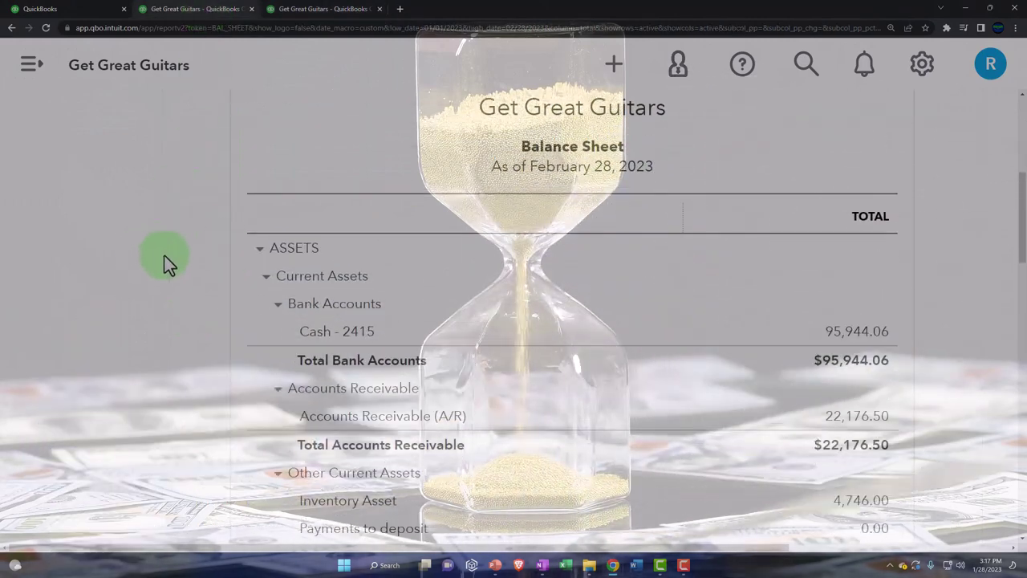
{"action": "left_click", "coordinate": [257, 244]}
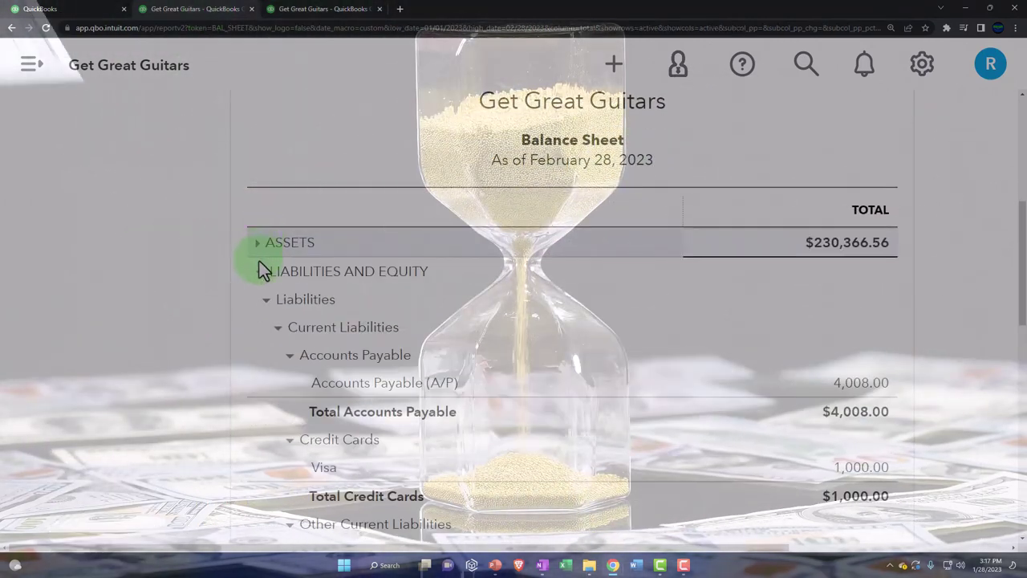
{"action": "left_click", "coordinate": [261, 274]}
{"action": "key", "text": "ctrl+plus"}
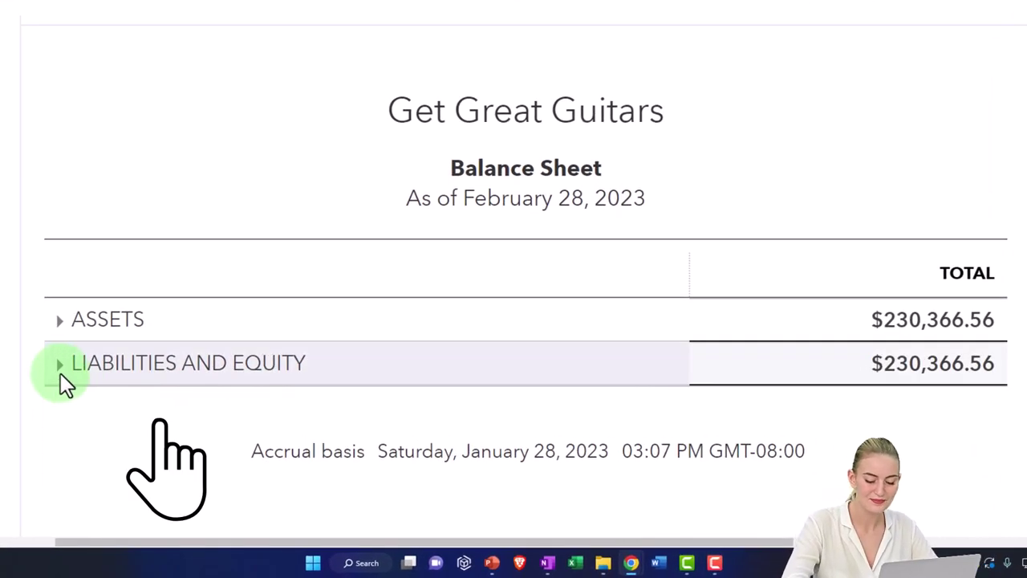
Expand the Liabilities and Equity and Assets sections of the Balance Sheet to show their accounts.
{"action": "left_click", "coordinate": [58, 367]}
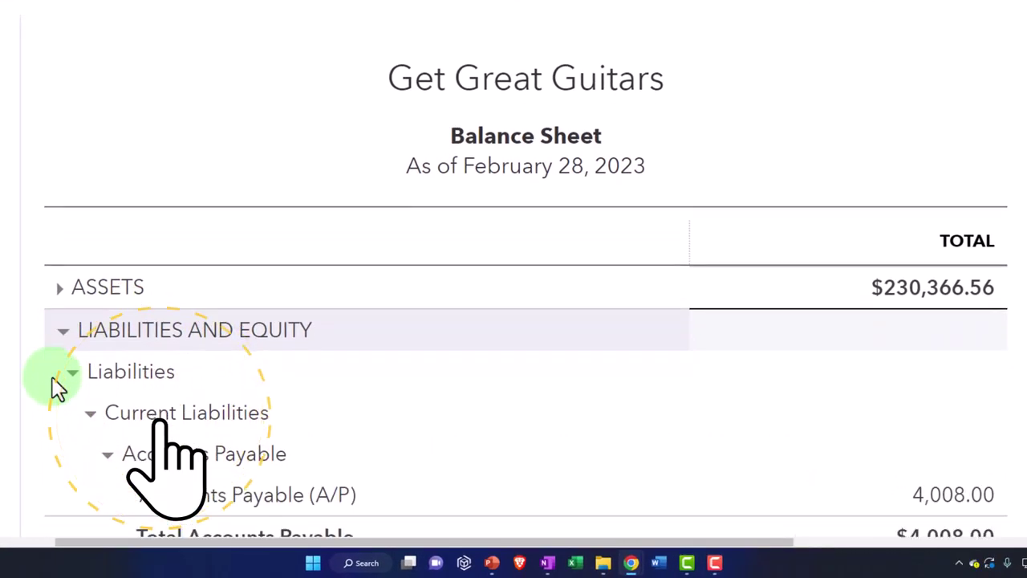
{"action": "left_click", "coordinate": [59, 258]}
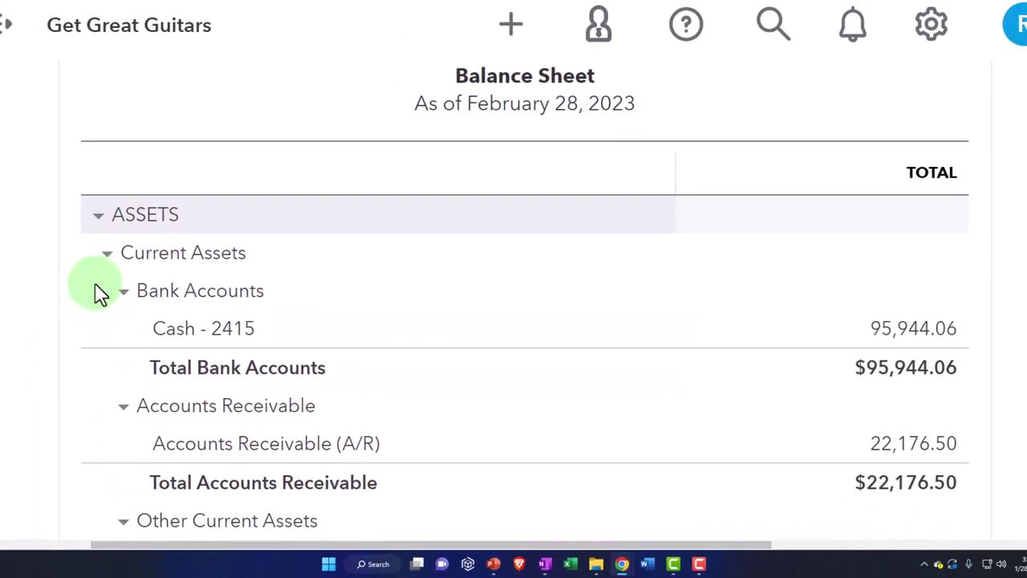
{"action": "scroll", "coordinate": [99, 294], "scroll_direction": "down", "scroll_amount": 1}
{"action": "key", "text": "ctrl+minus"}
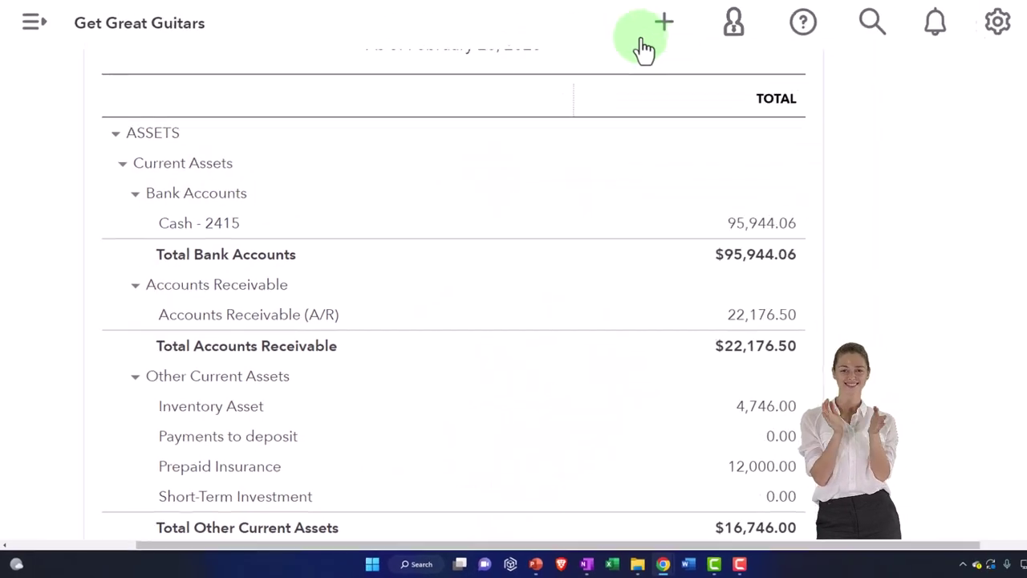
View the list of new transaction forms for customers, vendors, employees and other, and close it.
{"action": "left_click", "coordinate": [610, 74]}
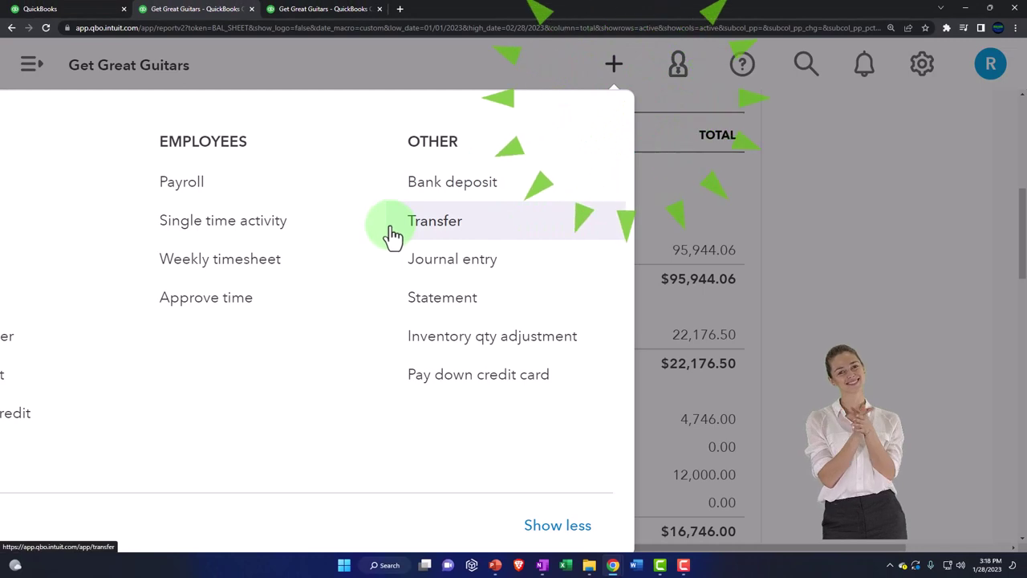
{"action": "key", "text": "ctrl+minus"}
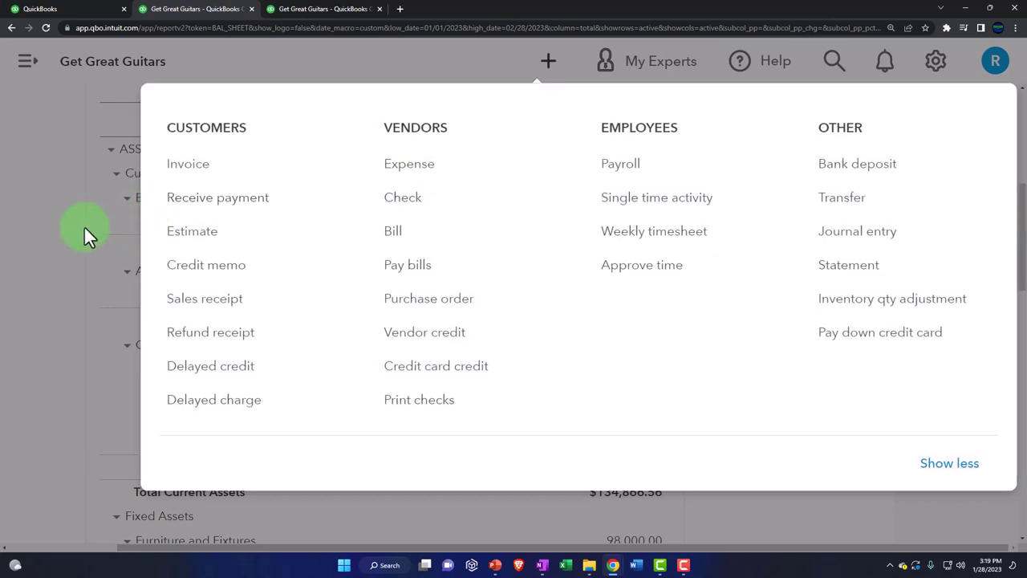
{"action": "left_click", "coordinate": [39, 245]}
{"action": "key", "text": "ctrl+plus"}
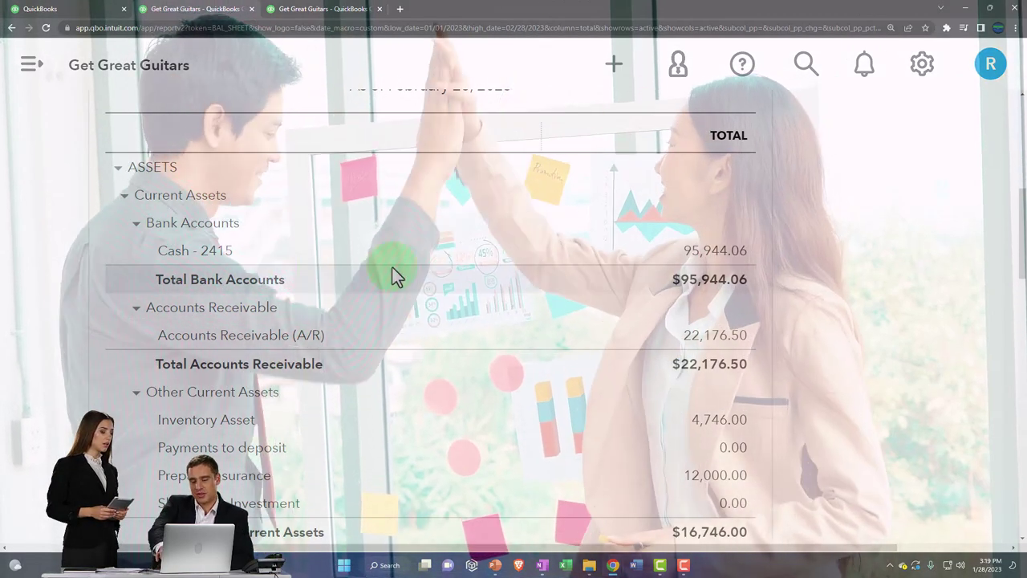
Open the Transaction Report behind the Cash - 2415 balance and examine its transaction types down to the report's end.
{"action": "left_click", "coordinate": [715, 251]}
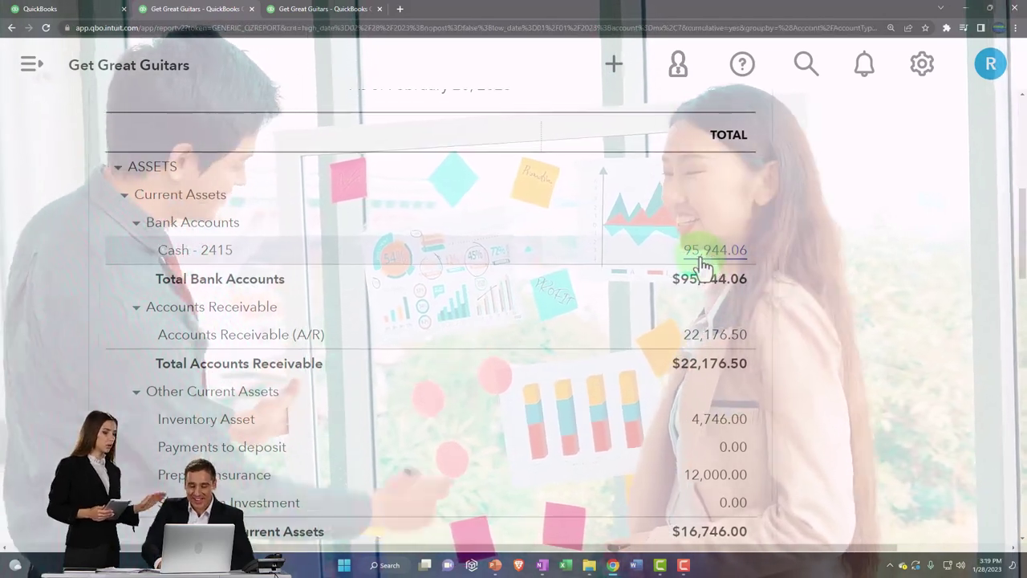
{"action": "key", "text": "ctrl+minus"}
{"action": "key", "text": "ctrl+minus"}
{"action": "key", "text": "ctrl+minus"}
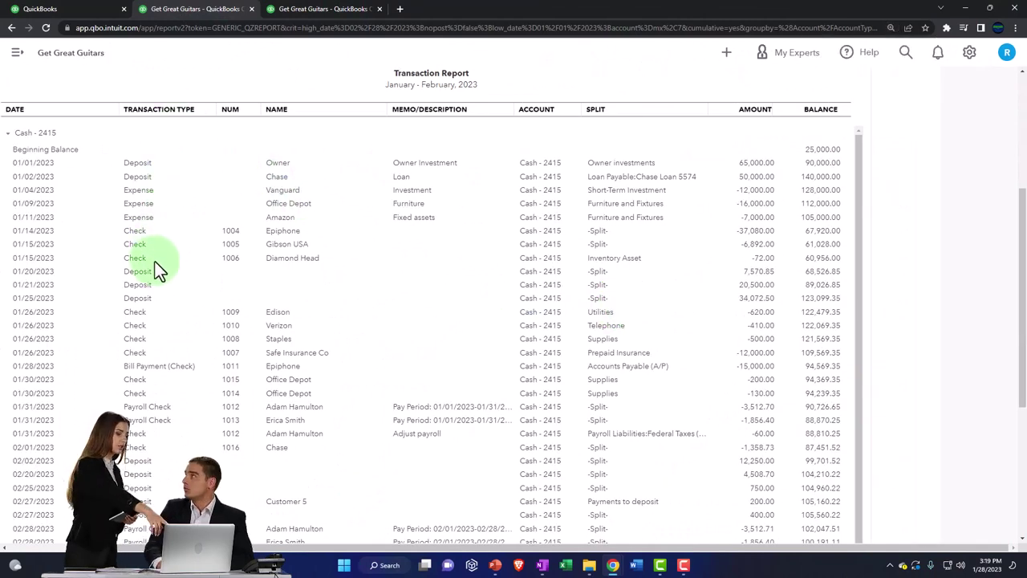
{"action": "scroll", "coordinate": [149, 331], "scroll_direction": "down", "scroll_amount": 1}
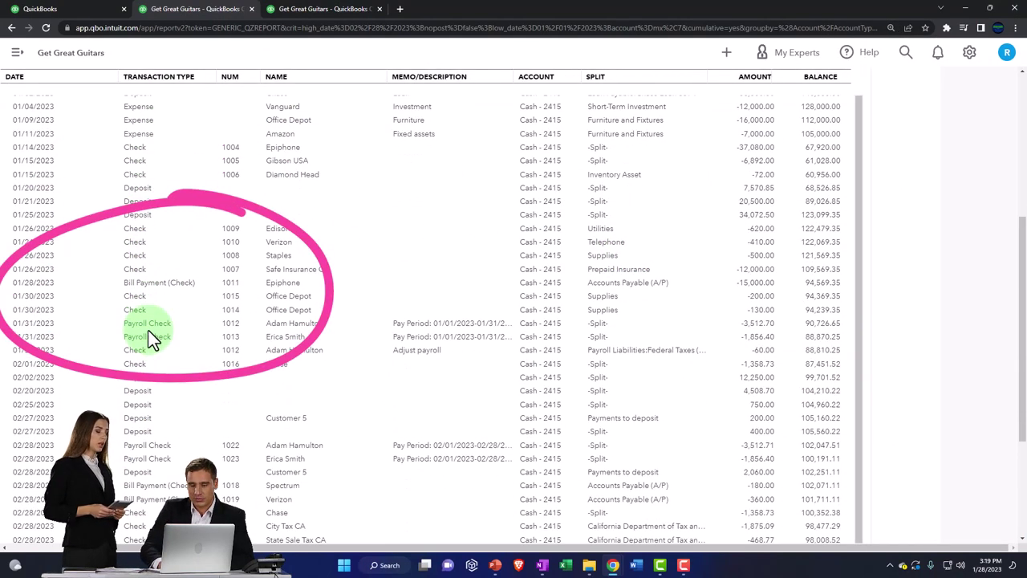
{"action": "scroll", "coordinate": [149, 331], "scroll_direction": "down", "scroll_amount": 3}
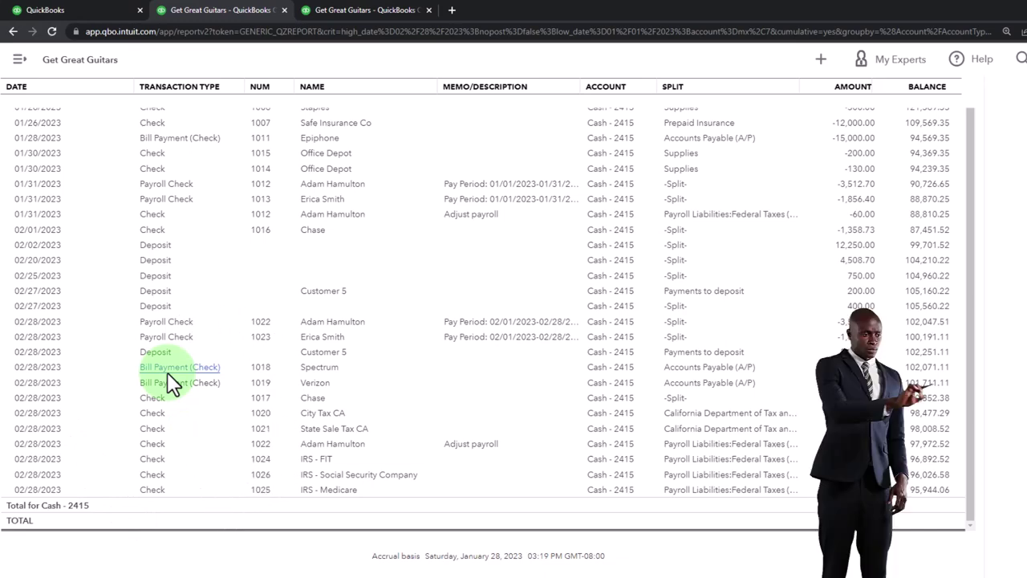
Switch to OneNote to view the accounting workflow flowchart, and return to the cash Transaction Report.
{"action": "key", "text": "alt+Tab"}
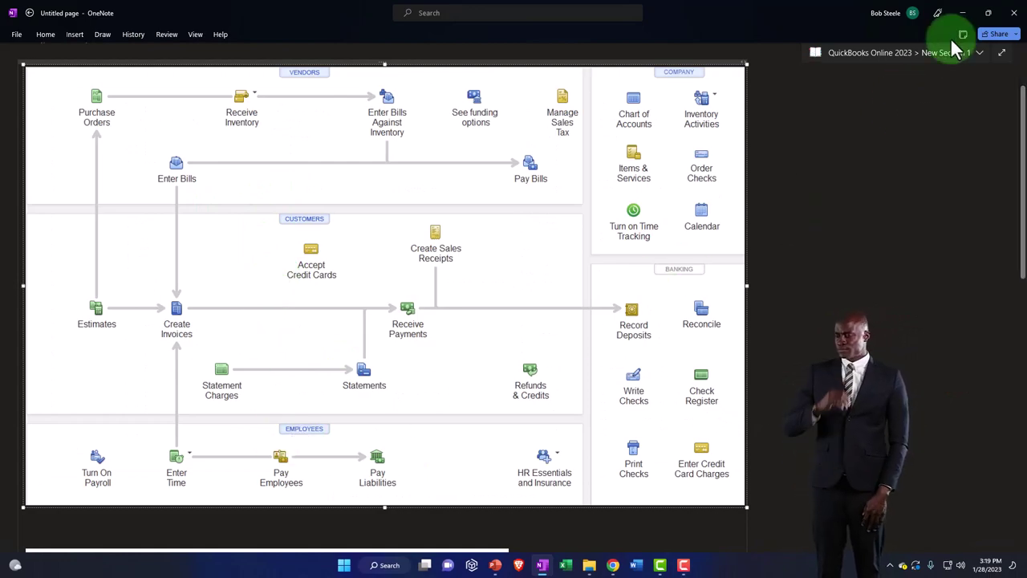
{"action": "left_click", "coordinate": [964, 13]}
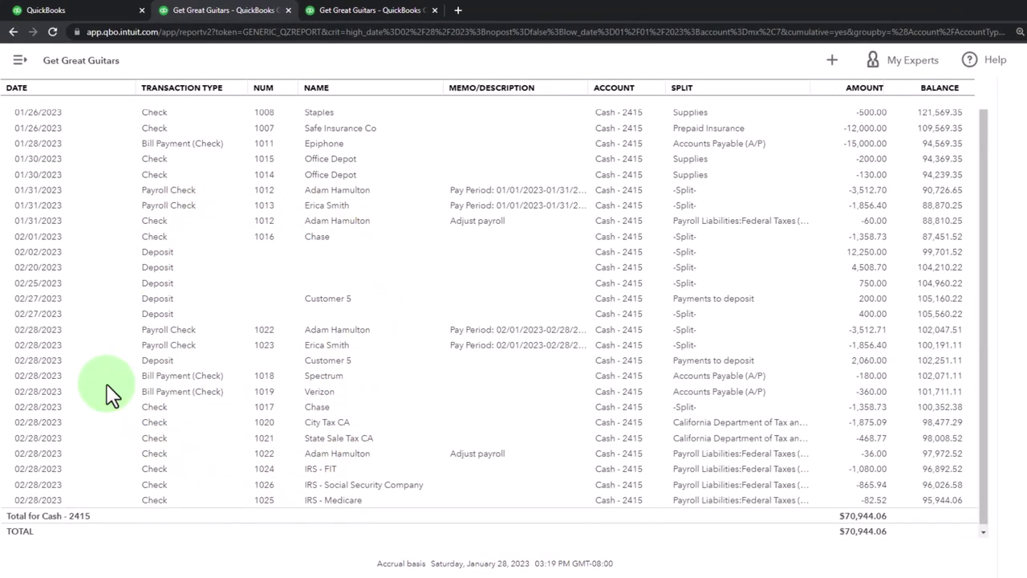
Go back from the cash Transaction Report to the Balance Sheet summary and enlarge the page to 150%.
{"action": "scroll", "coordinate": [45, 394], "scroll_direction": "up", "scroll_amount": 15}
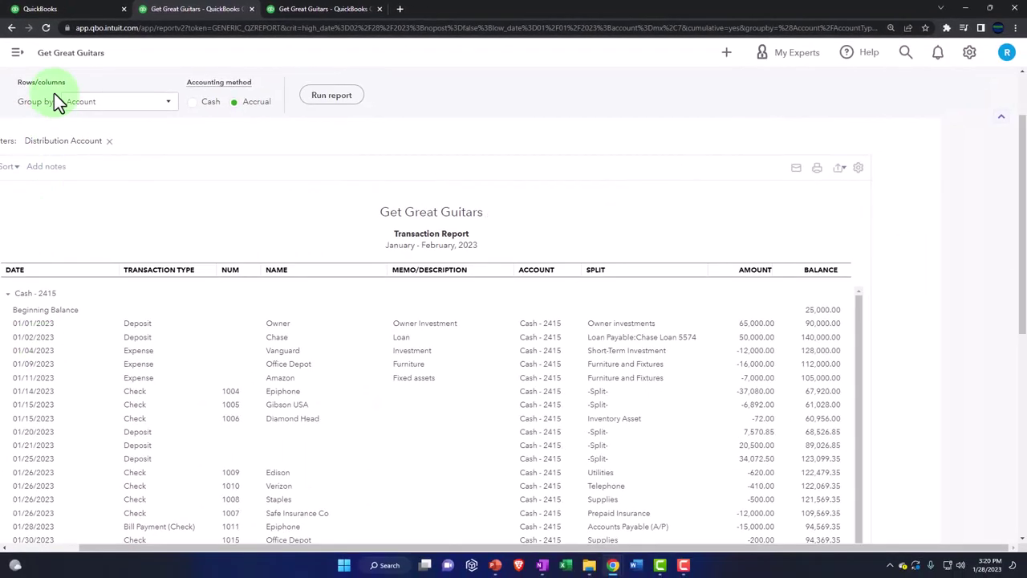
{"action": "scroll", "coordinate": [56, 104], "scroll_direction": "up", "scroll_amount": 1}
{"action": "left_click", "coordinate": [60, 113]}
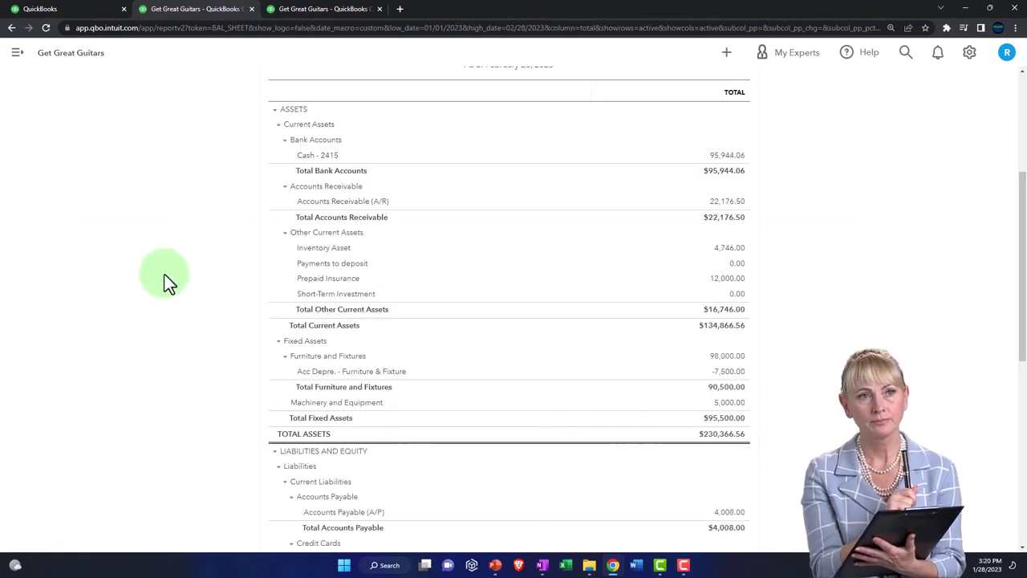
{"action": "key", "text": "ctrl+plus"}
{"action": "key", "text": "ctrl+plus"}
{"action": "key", "text": "ctrl+plus"}
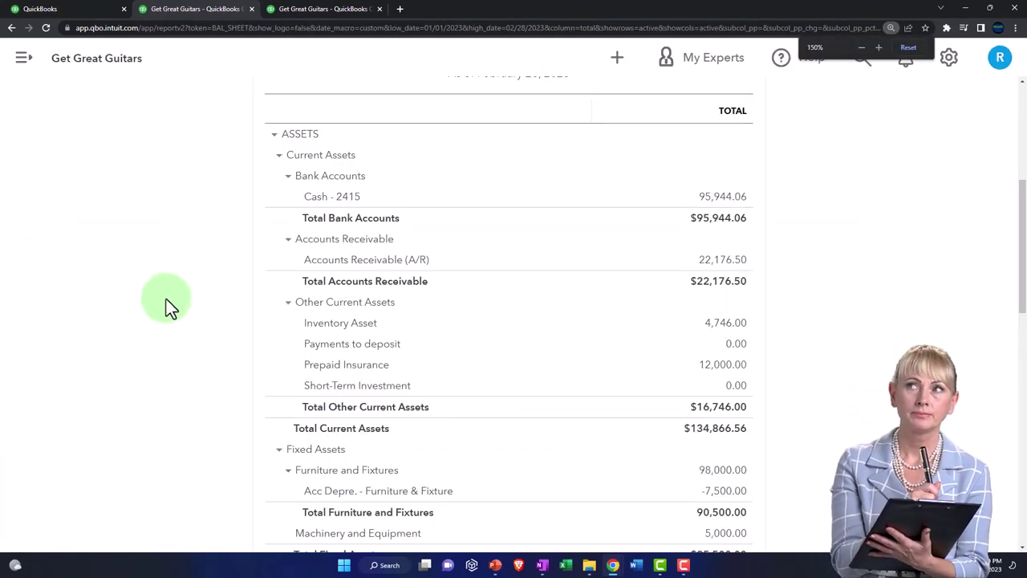
{"action": "left_click", "coordinate": [732, 268]}
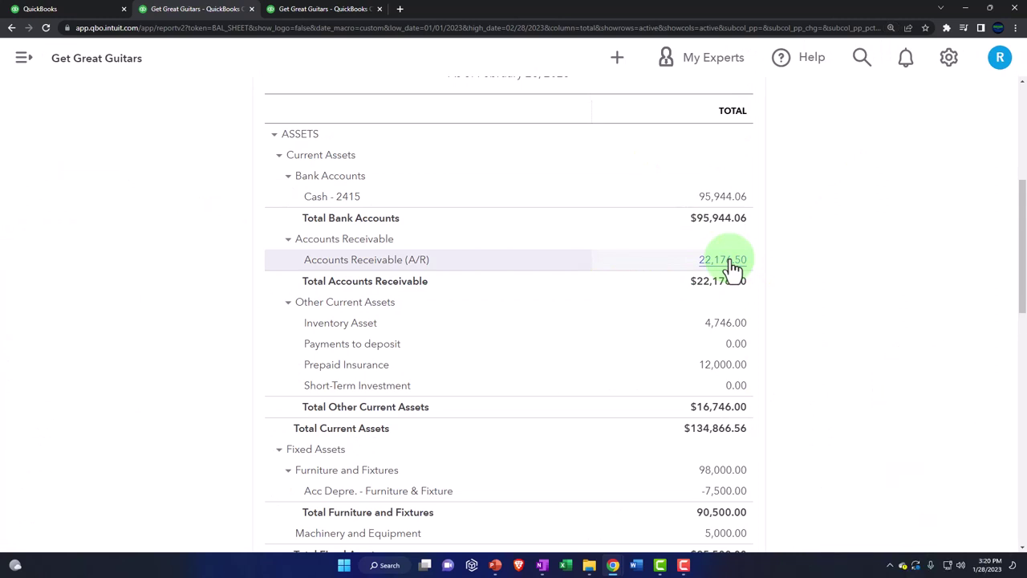
{"action": "left_click", "coordinate": [733, 268]}
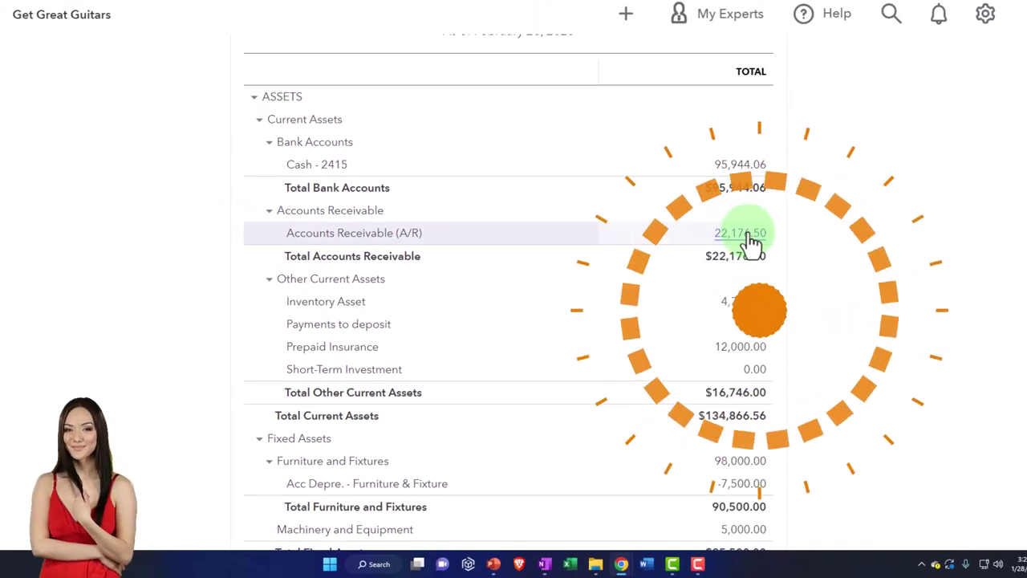
{"action": "key", "text": "ctrl+plus"}
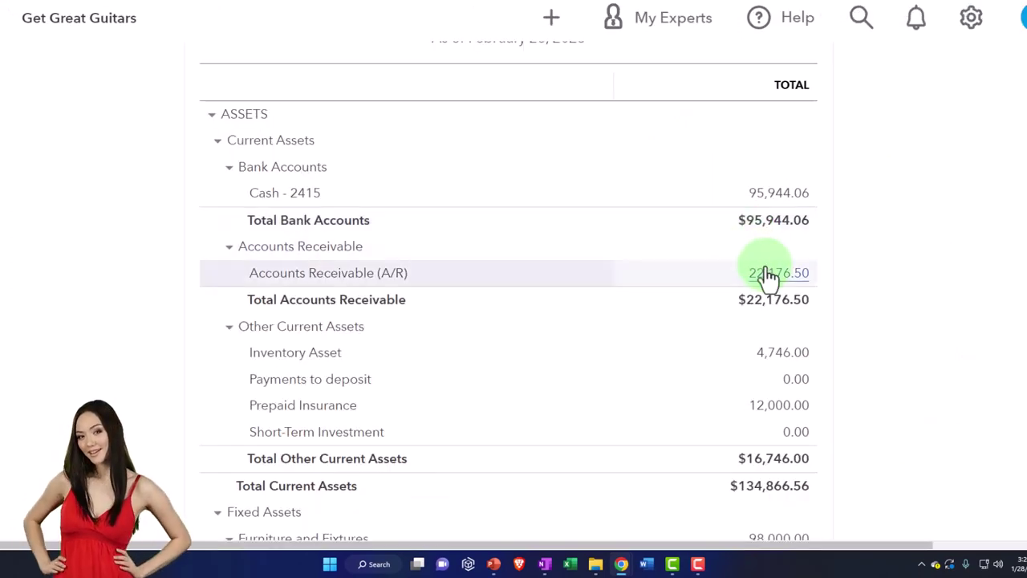
Switch to OneNote to review the customer cycle in the workflow flowchart, and return to the Balance Sheet.
{"action": "left_click", "coordinate": [545, 564]}
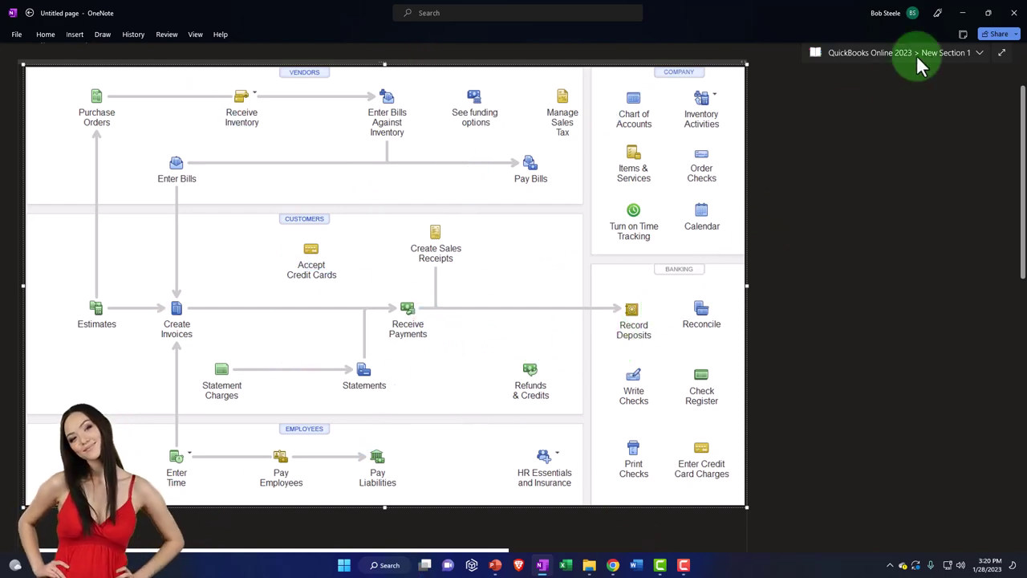
{"action": "left_click", "coordinate": [962, 13]}
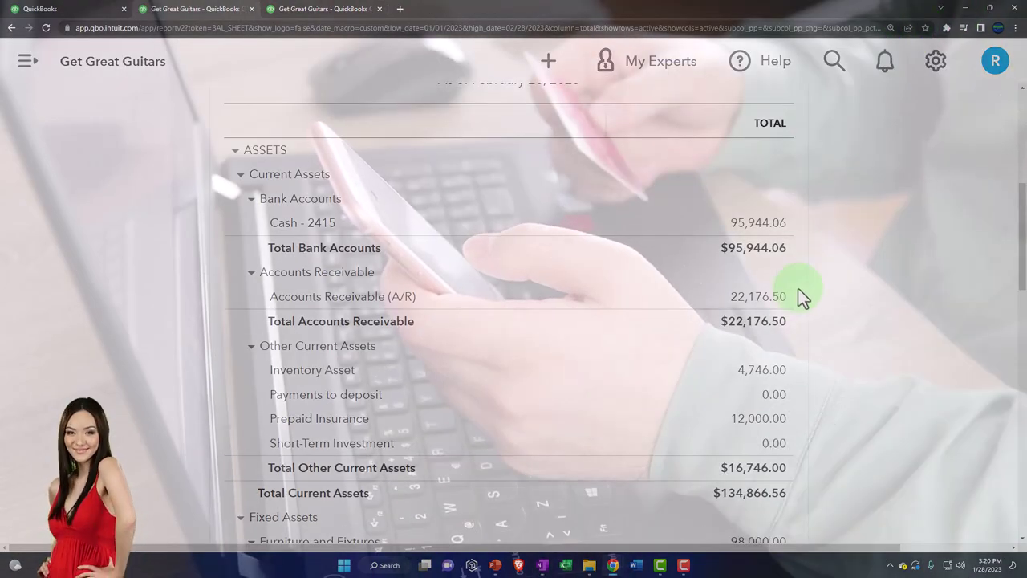
Open the Transaction Report behind the Accounts Receivable (A/R) balance and examine its invoices and payments down to the report's end.
{"action": "left_click", "coordinate": [766, 297]}
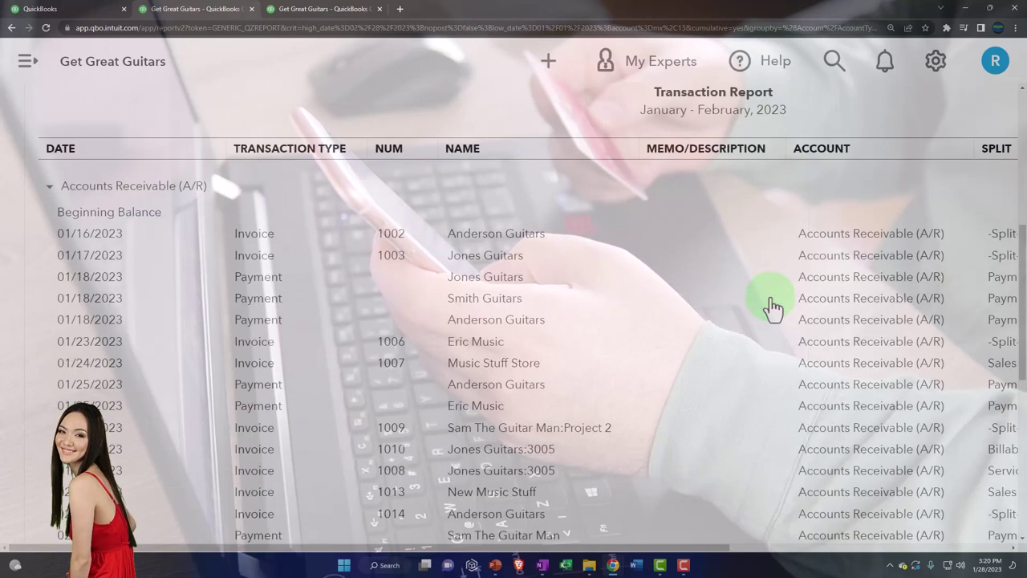
{"action": "key", "text": "ctrl+minus"}
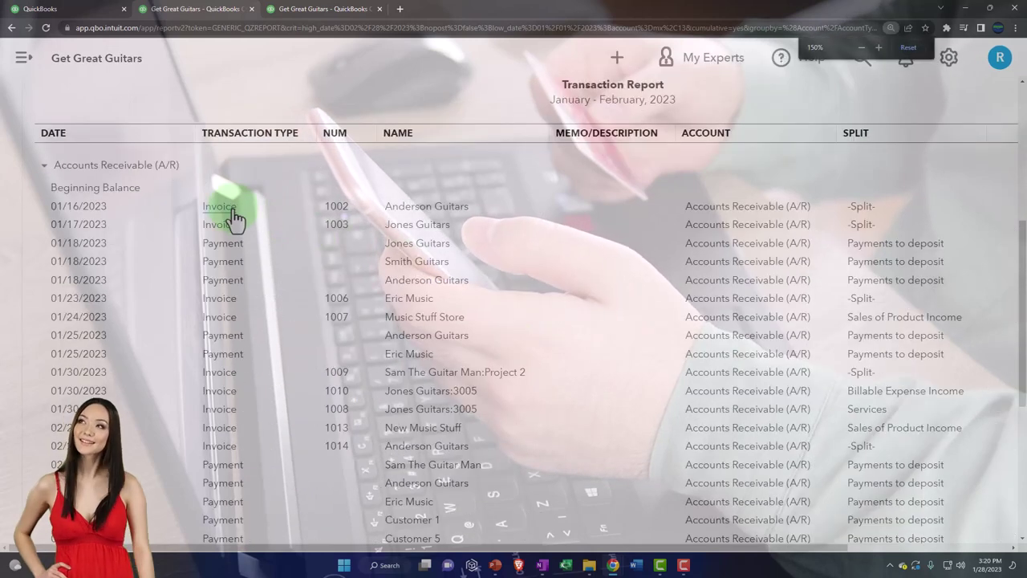
{"action": "key", "text": "ctrl+minus"}
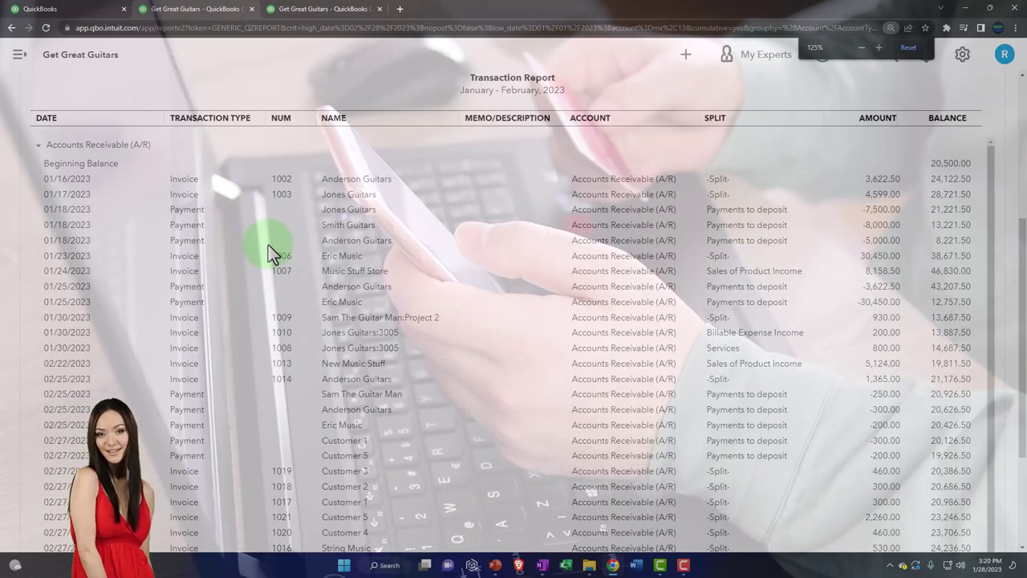
{"action": "scroll", "coordinate": [256, 283], "scroll_direction": "down", "scroll_amount": 3}
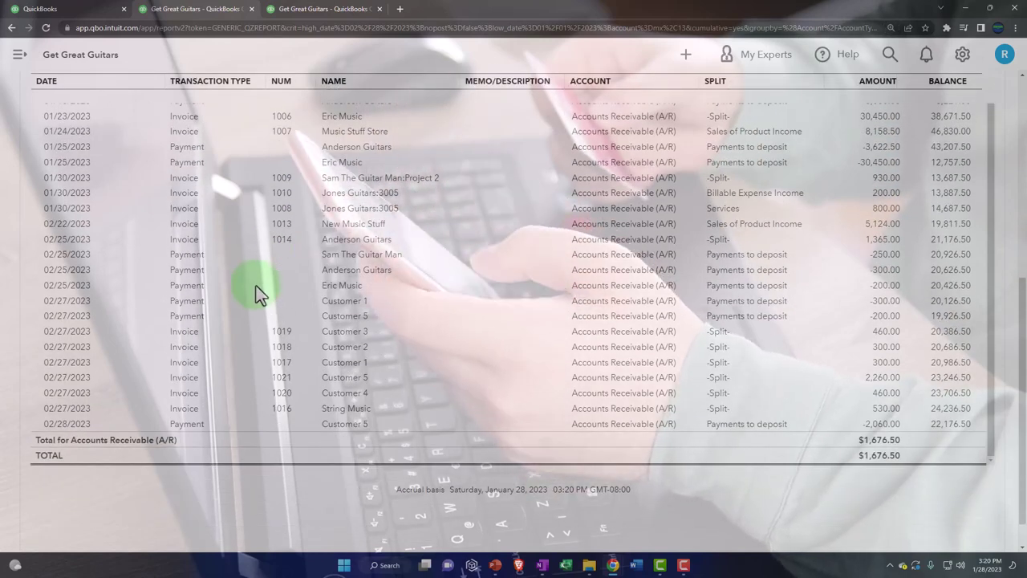
{"action": "scroll", "coordinate": [170, 296], "scroll_direction": "up", "scroll_amount": 4}
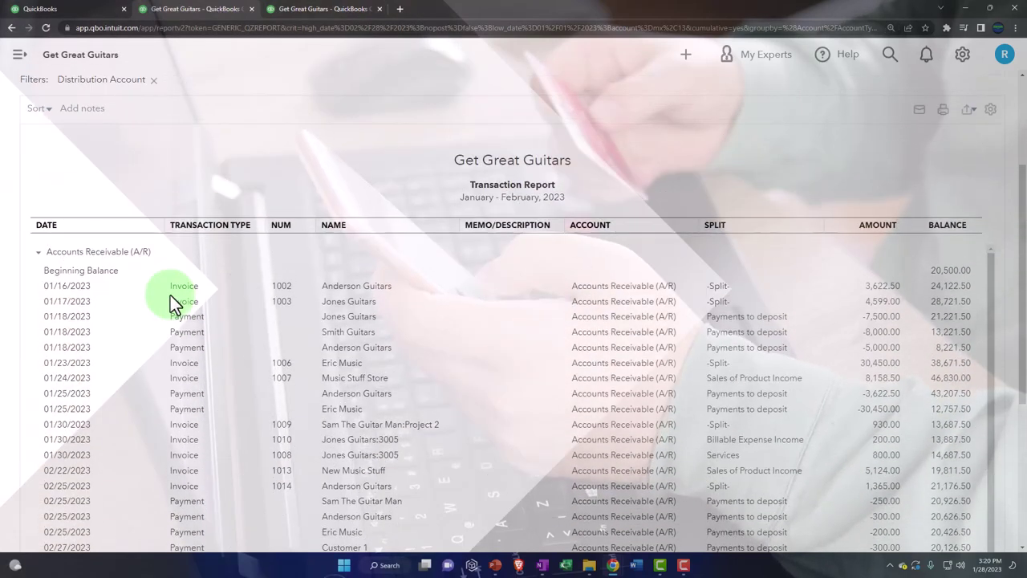
{"action": "scroll", "coordinate": [175, 307], "scroll_direction": "up", "scroll_amount": 1}
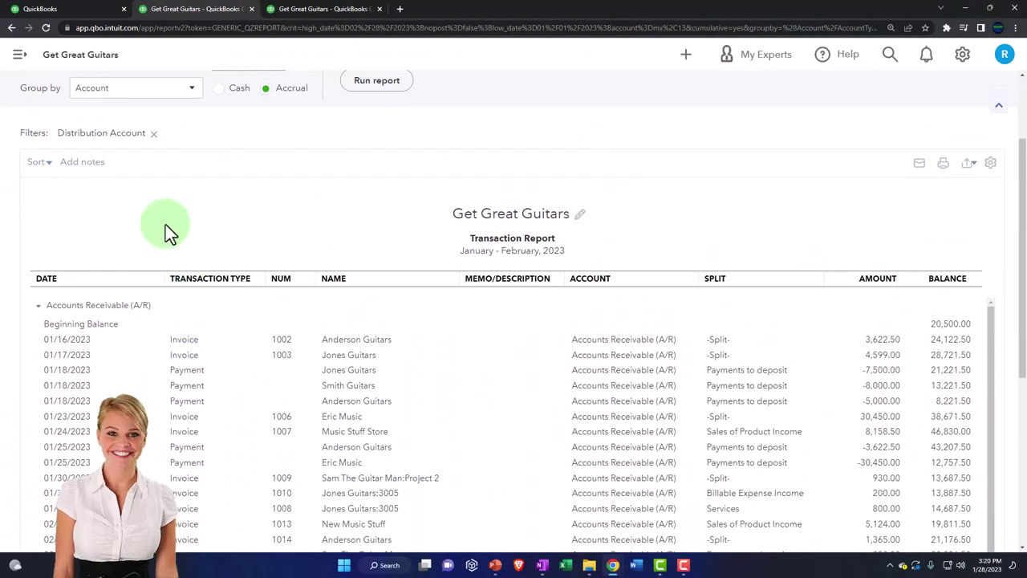
Go back from the Accounts Receivable Transaction Report to the Balance Sheet summary and enlarge the page around the current assets.
{"action": "scroll", "coordinate": [166, 225], "scroll_direction": "up", "scroll_amount": 2}
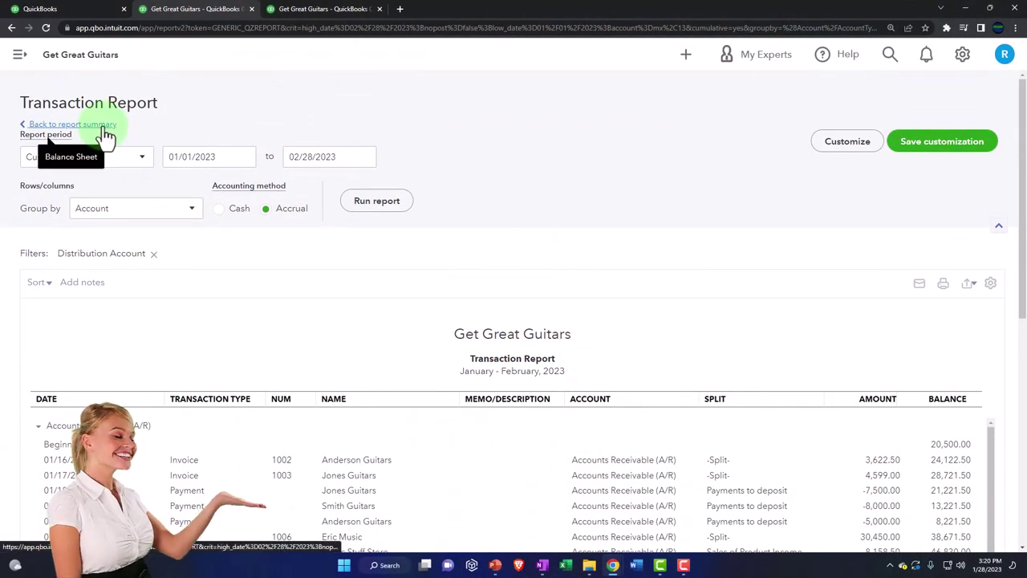
{"action": "left_click", "coordinate": [104, 126]}
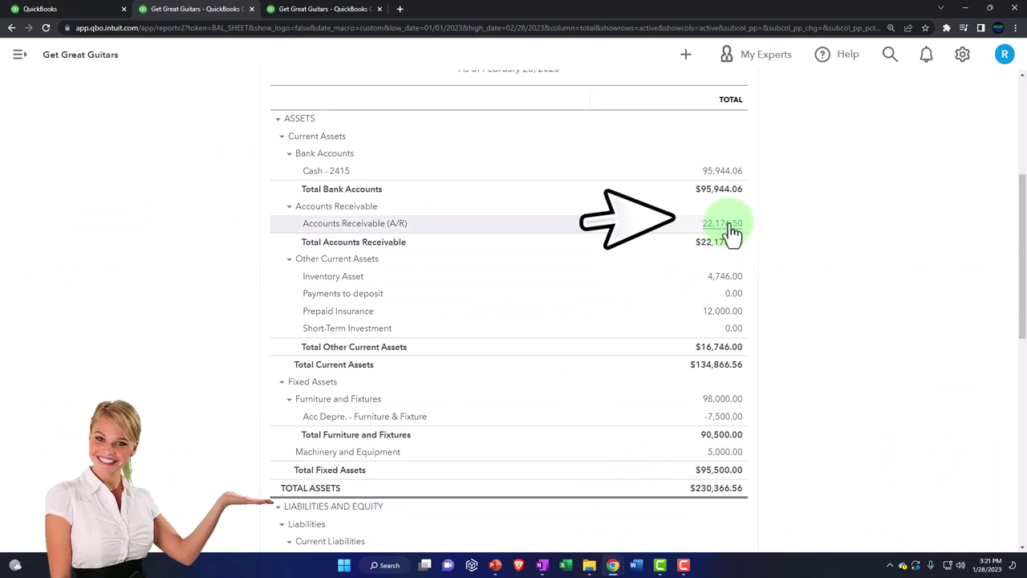
{"action": "left_click", "coordinate": [733, 232]}
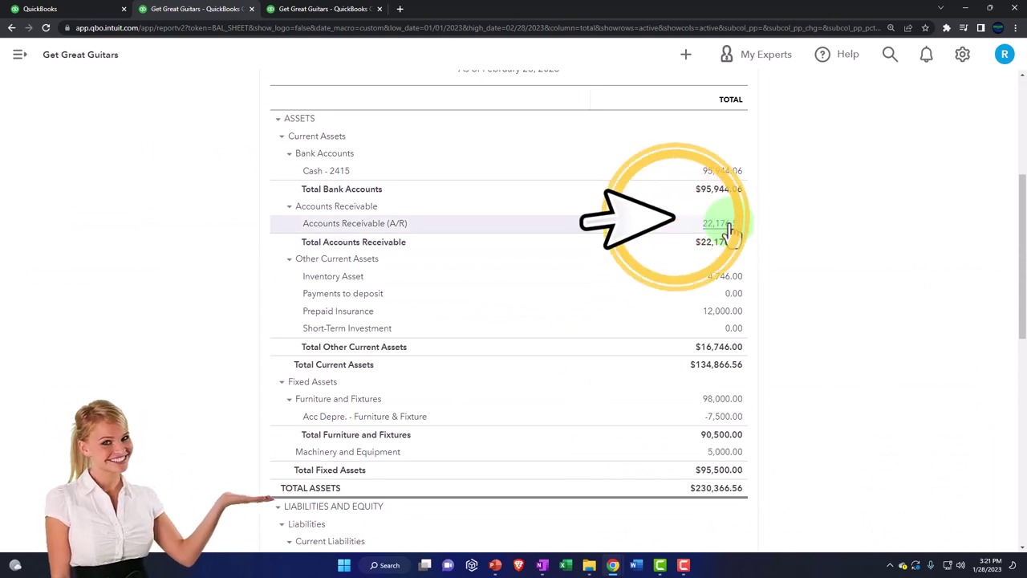
{"action": "key", "text": "ctrl+plus"}
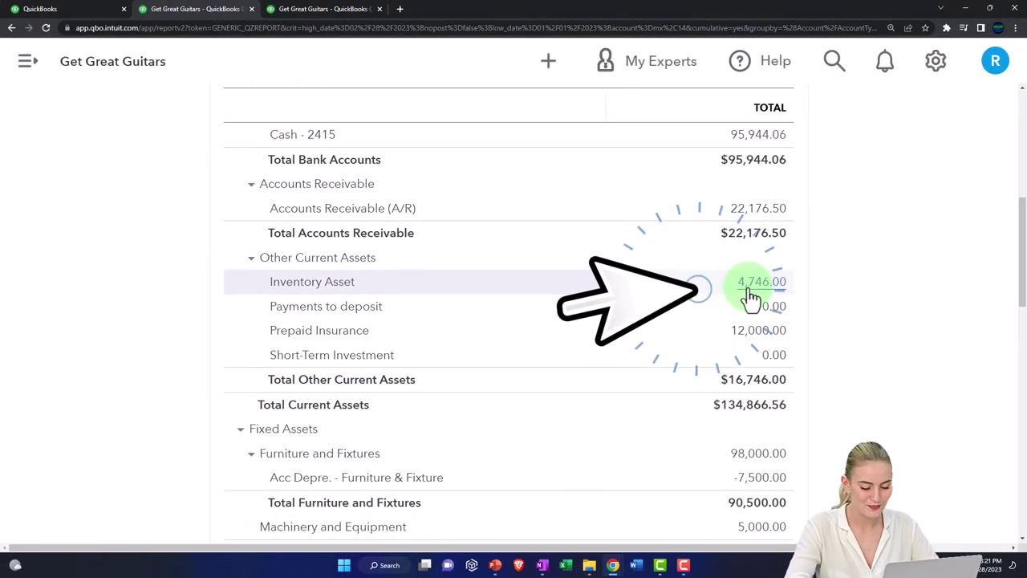
Open the Transaction Report behind the Inventory Asset balance and examine its checks, invoices, sales receipts and bill.
{"action": "left_click", "coordinate": [750, 297]}
{"action": "key", "text": "ctrl+minus"}
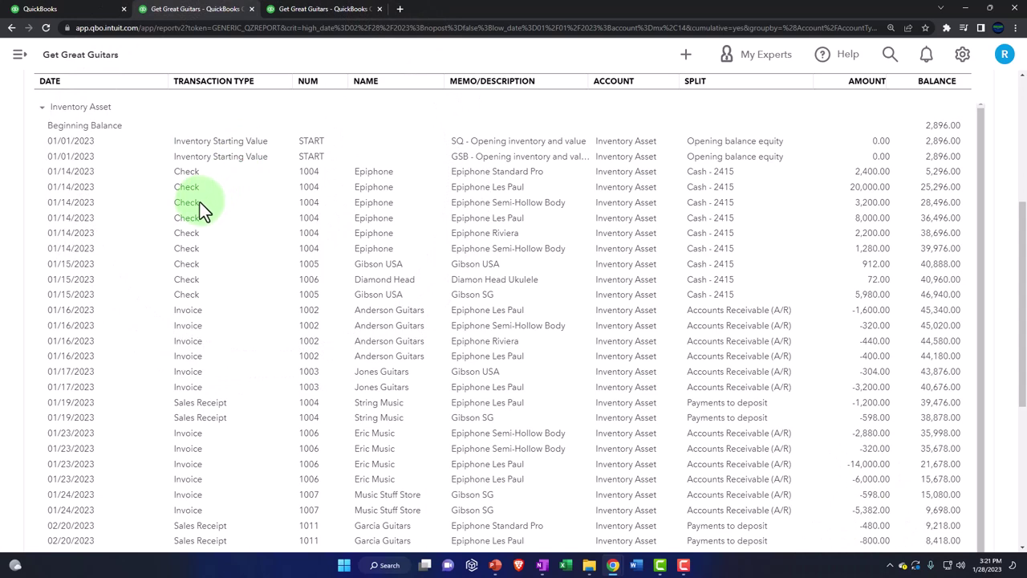
{"action": "scroll", "coordinate": [199, 251], "scroll_direction": "down", "scroll_amount": 3}
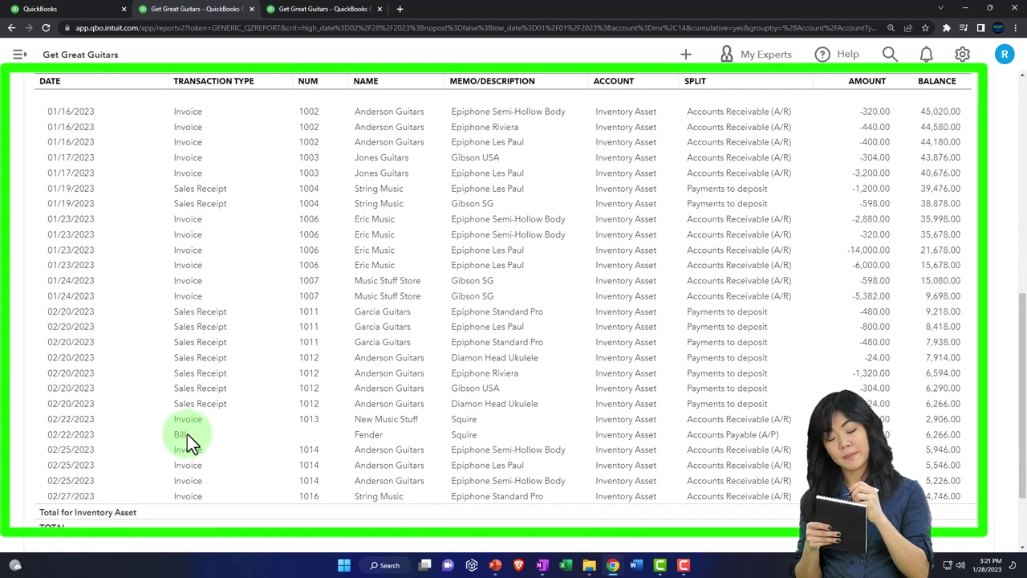
{"action": "scroll", "coordinate": [187, 433], "scroll_direction": "up", "scroll_amount": 2}
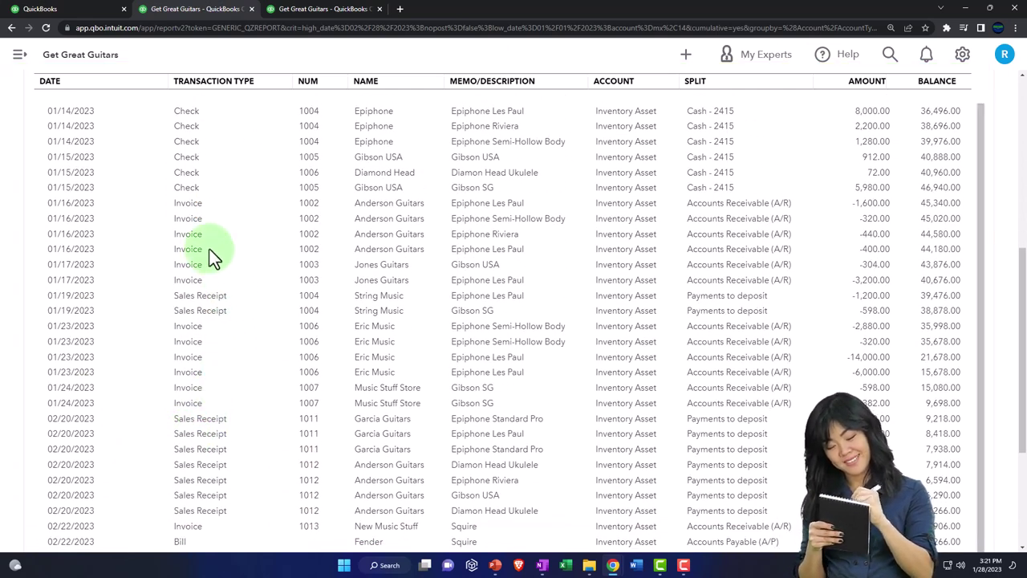
{"action": "left_click", "coordinate": [218, 297]}
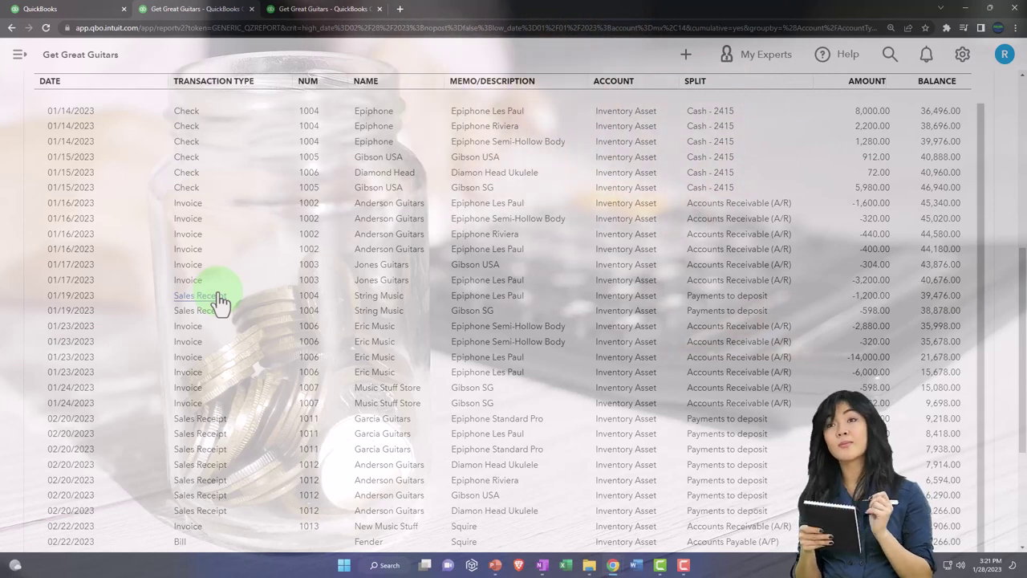
{"action": "left_click", "coordinate": [218, 297]}
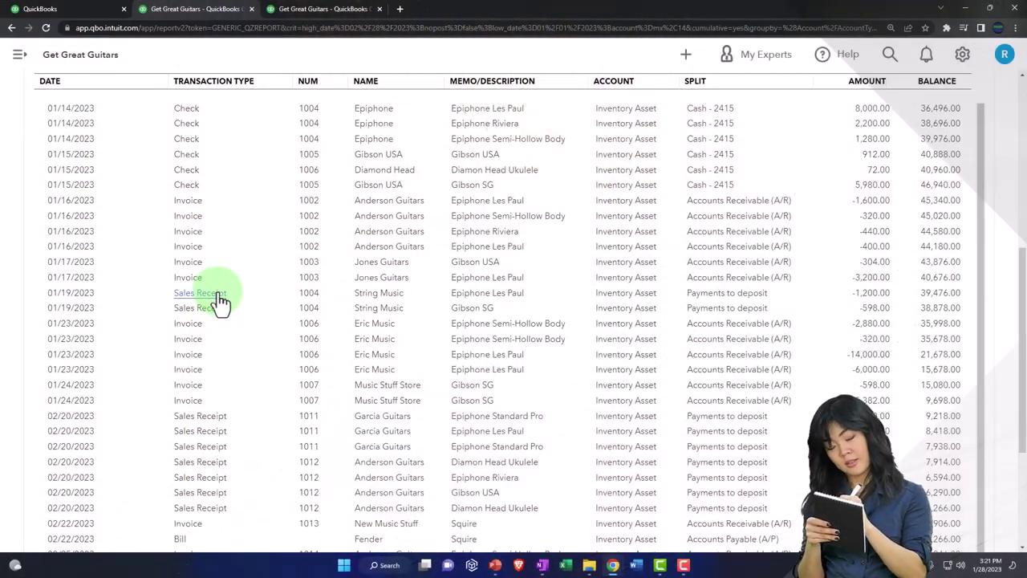
Go back from the Inventory Asset Transaction Report to the Balance Sheet summary and enlarge the page to 175%.
{"action": "scroll", "coordinate": [219, 298], "scroll_direction": "up", "scroll_amount": 5}
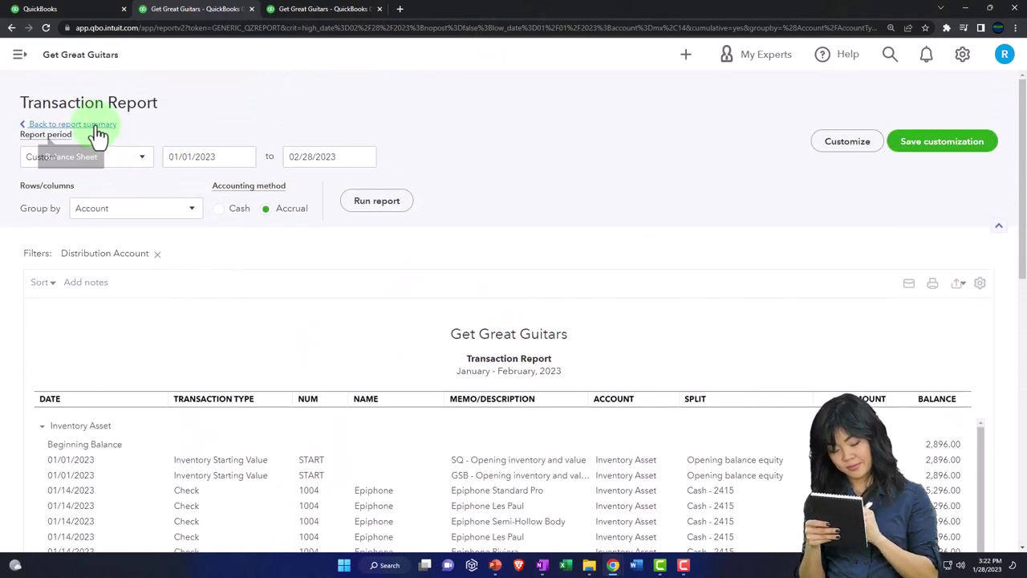
{"action": "left_click", "coordinate": [96, 127]}
{"action": "scroll", "coordinate": [193, 161], "scroll_direction": "down", "scroll_amount": 6}
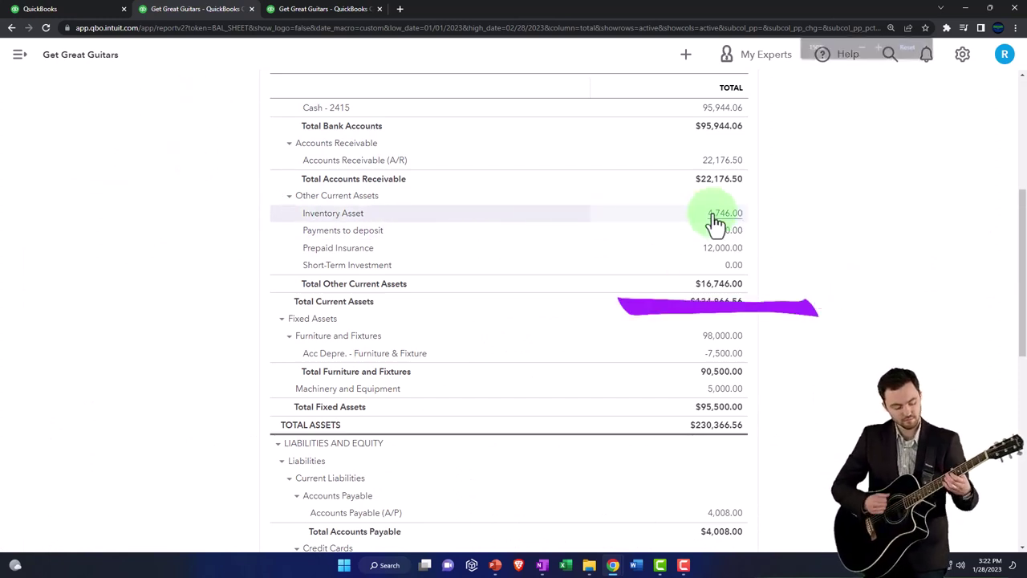
{"action": "key", "text": "ctrl+plus"}
{"action": "key", "text": "ctrl+plus"}
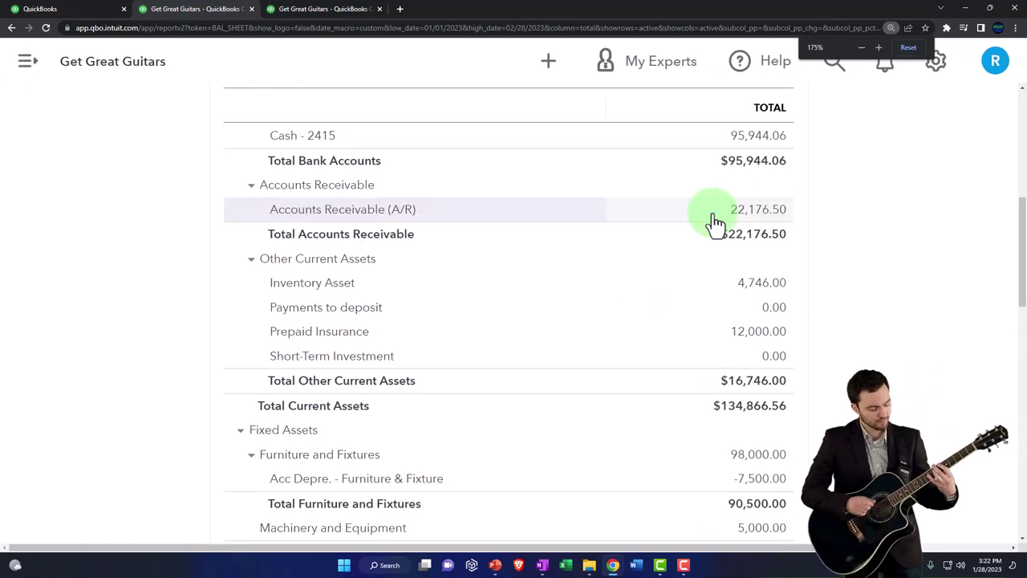
Open the Transaction Report behind the Payments to deposit balance and examine its payments, sales receipts, deposits and running balance.
{"action": "scroll", "coordinate": [712, 218], "scroll_direction": "down", "scroll_amount": 1}
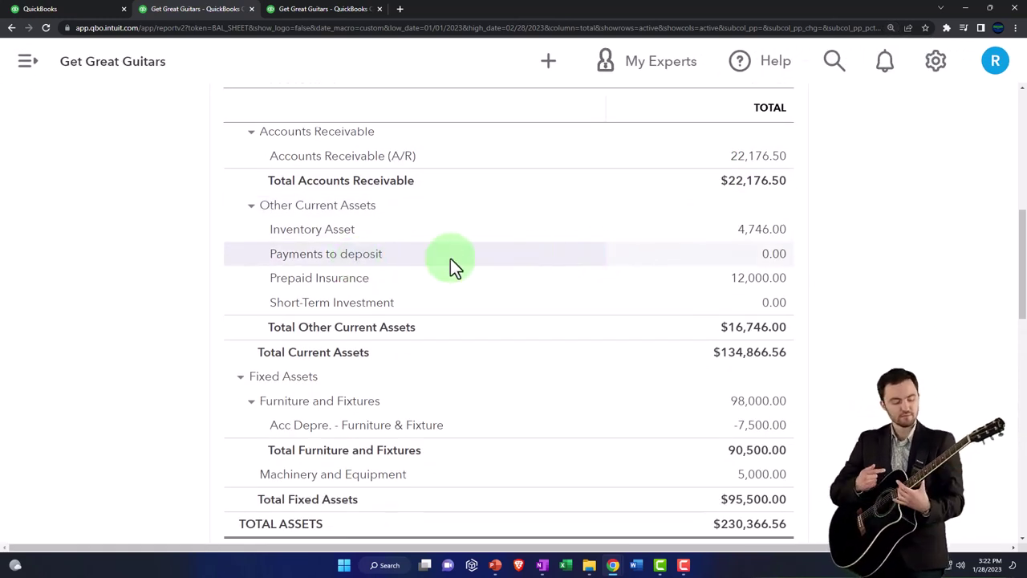
{"action": "left_click", "coordinate": [766, 264]}
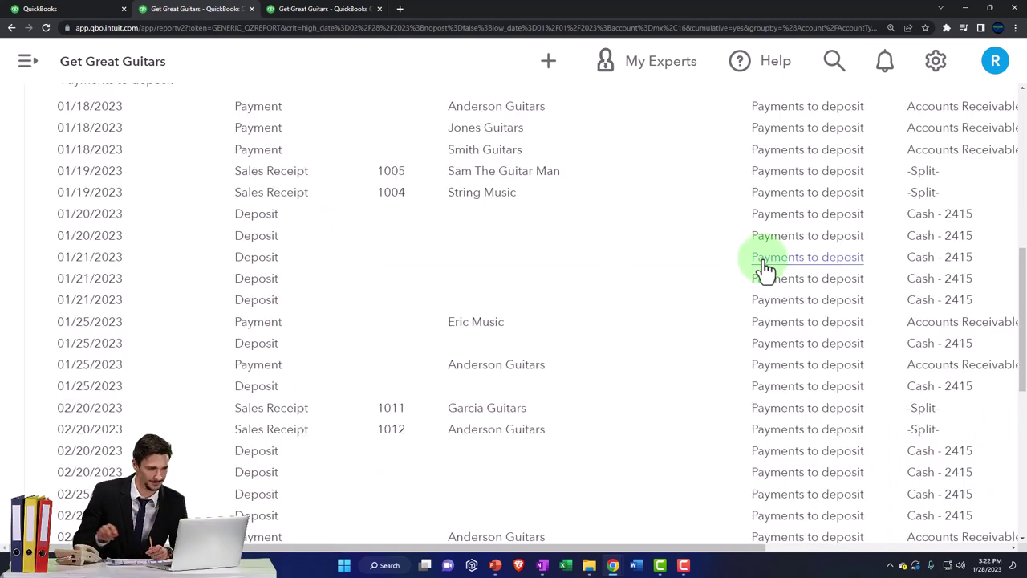
{"action": "key", "text": "ctrl+minus"}
{"action": "left_click", "coordinate": [763, 259]}
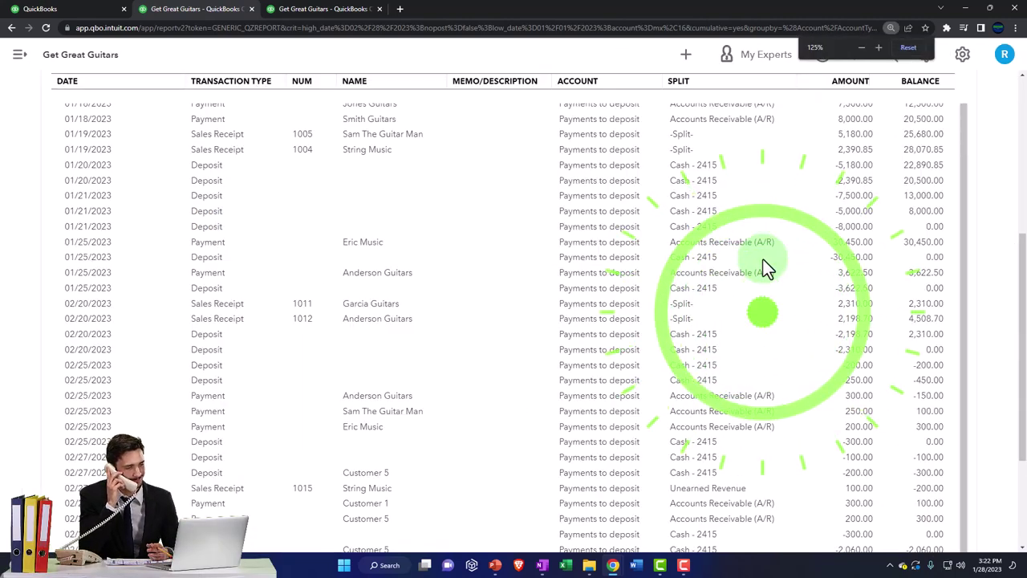
{"action": "scroll", "coordinate": [593, 309], "scroll_direction": "up", "scroll_amount": 2}
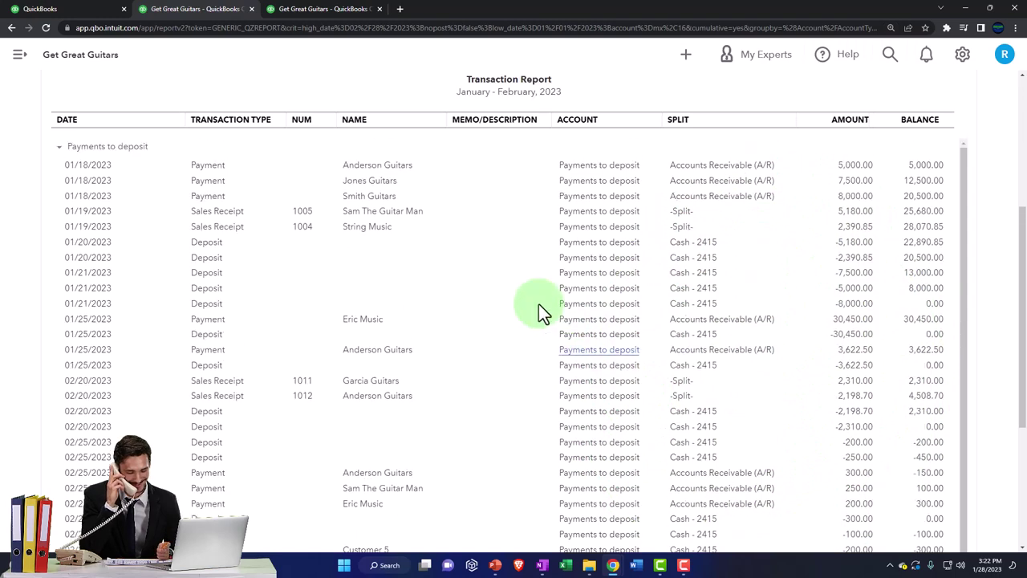
{"action": "left_click", "coordinate": [209, 190]}
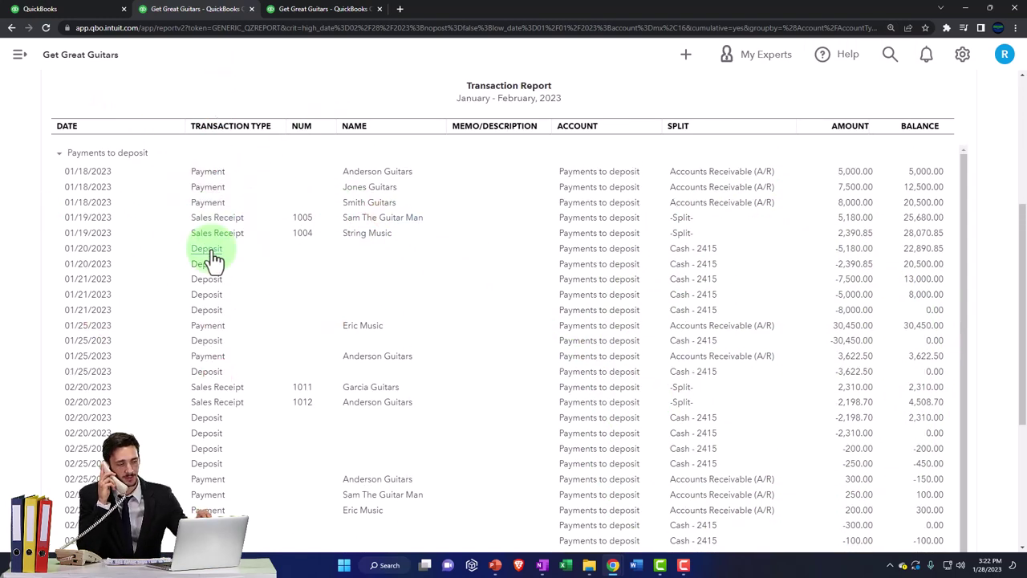
{"action": "scroll", "coordinate": [213, 260], "scroll_direction": "down", "scroll_amount": 5}
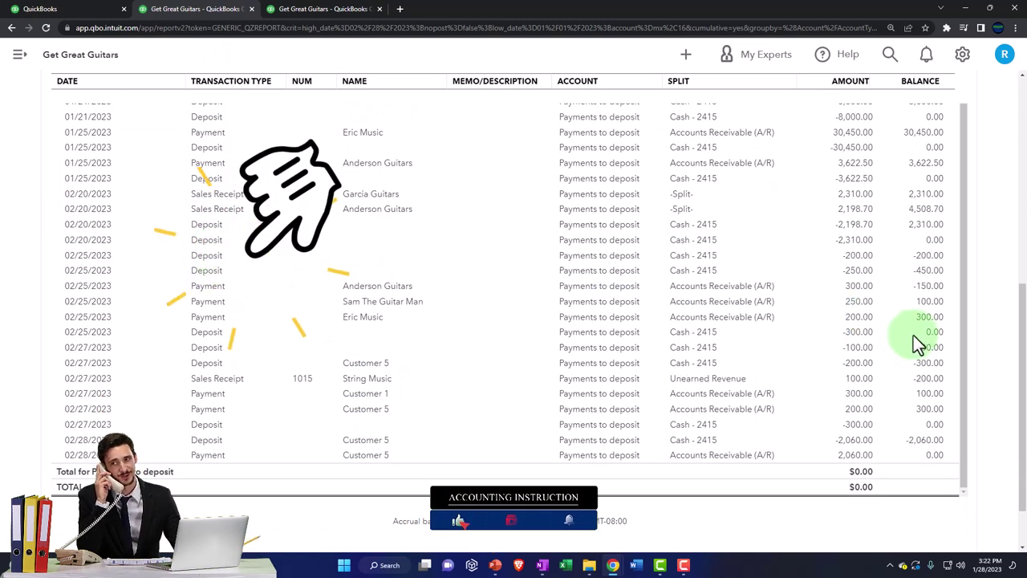
{"action": "scroll", "coordinate": [937, 227], "scroll_direction": "up", "scroll_amount": 3}
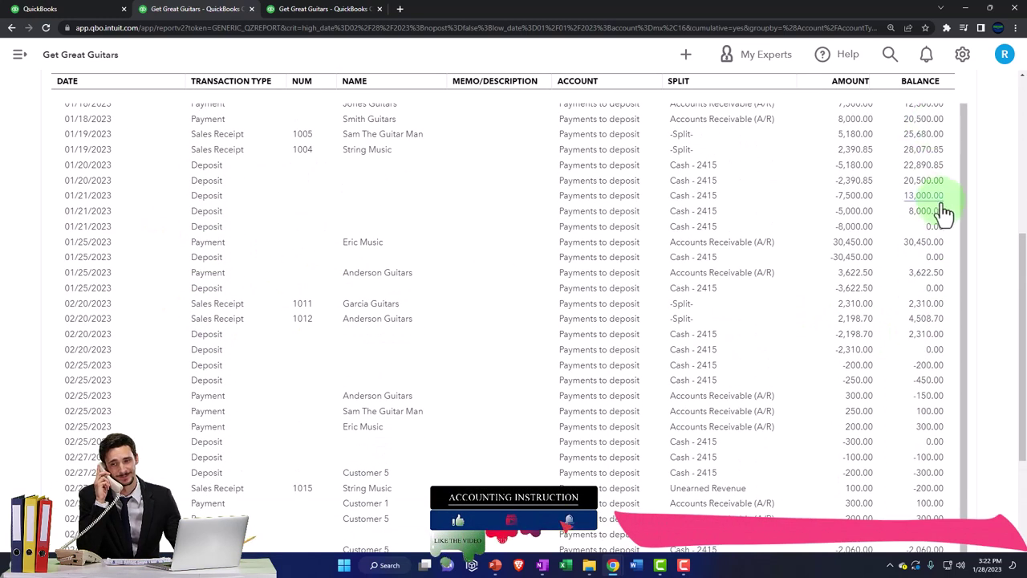
{"action": "scroll", "coordinate": [939, 347], "scroll_direction": "down", "scroll_amount": 4}
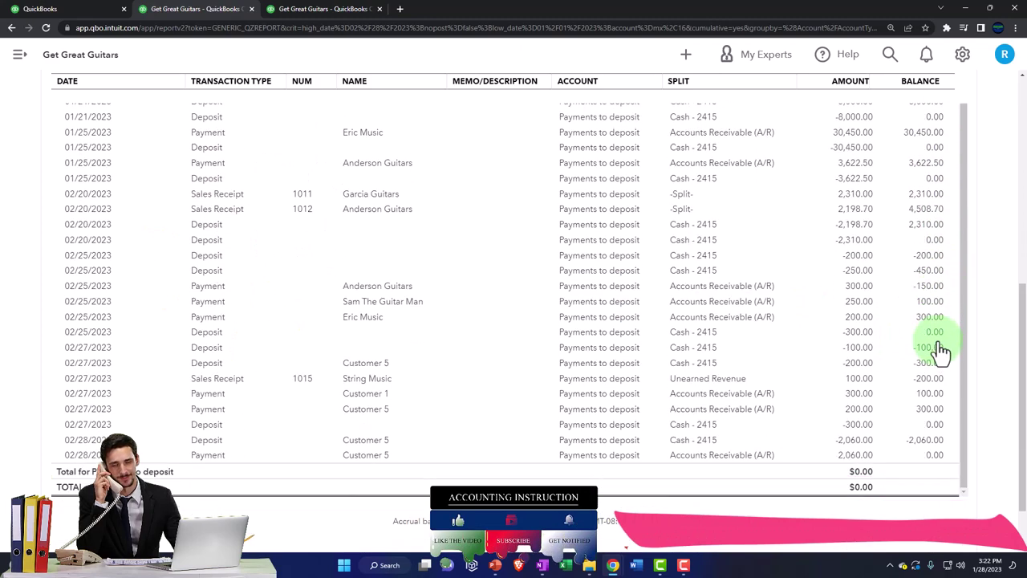
Go back from the Payments to deposit Transaction Report to the Balance Sheet summary and enlarge the page to 150%.
{"action": "scroll", "coordinate": [39, 258], "scroll_direction": "up", "scroll_amount": 10}
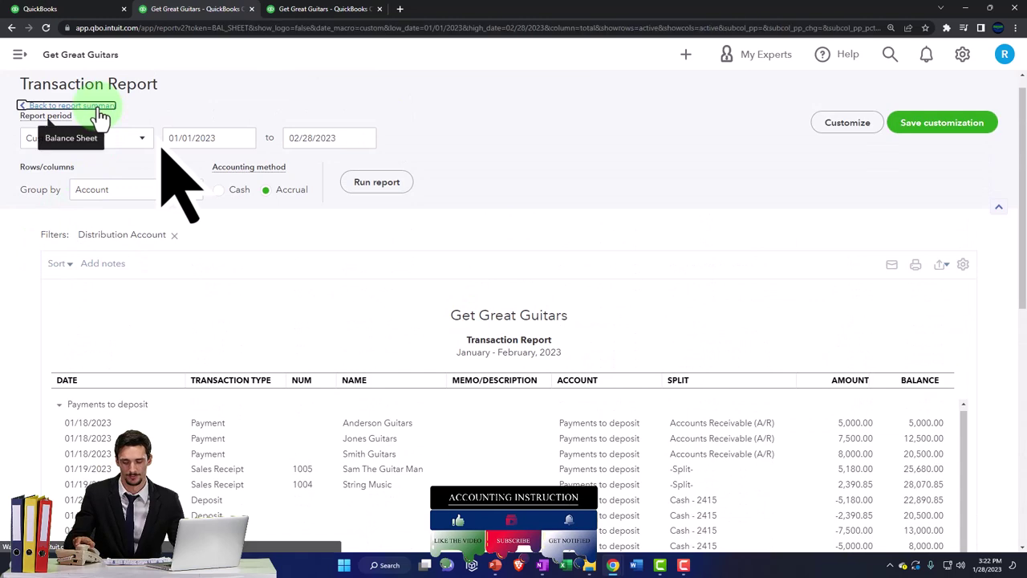
{"action": "left_click", "coordinate": [95, 108]}
{"action": "key", "text": "ctrl+plus"}
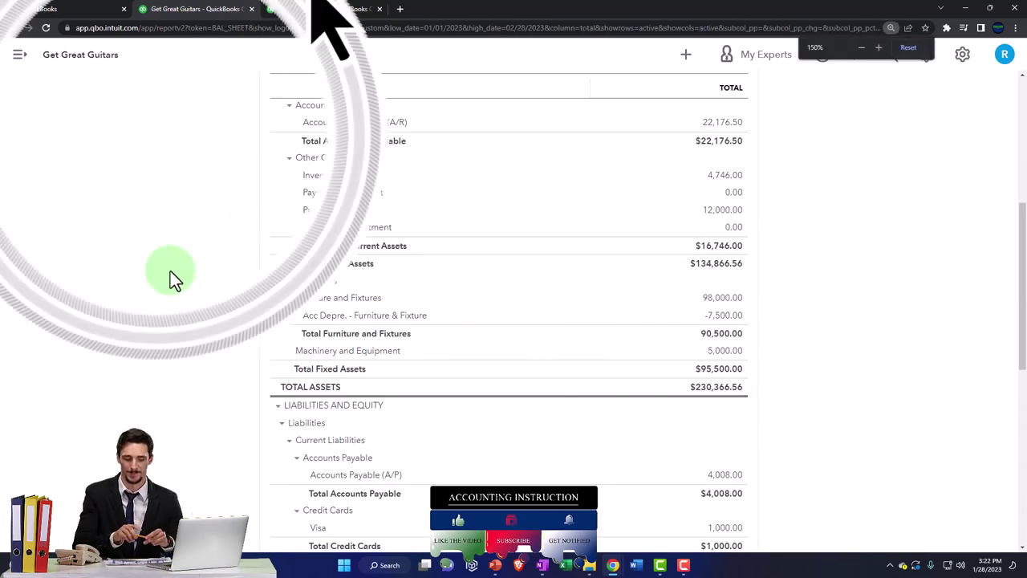
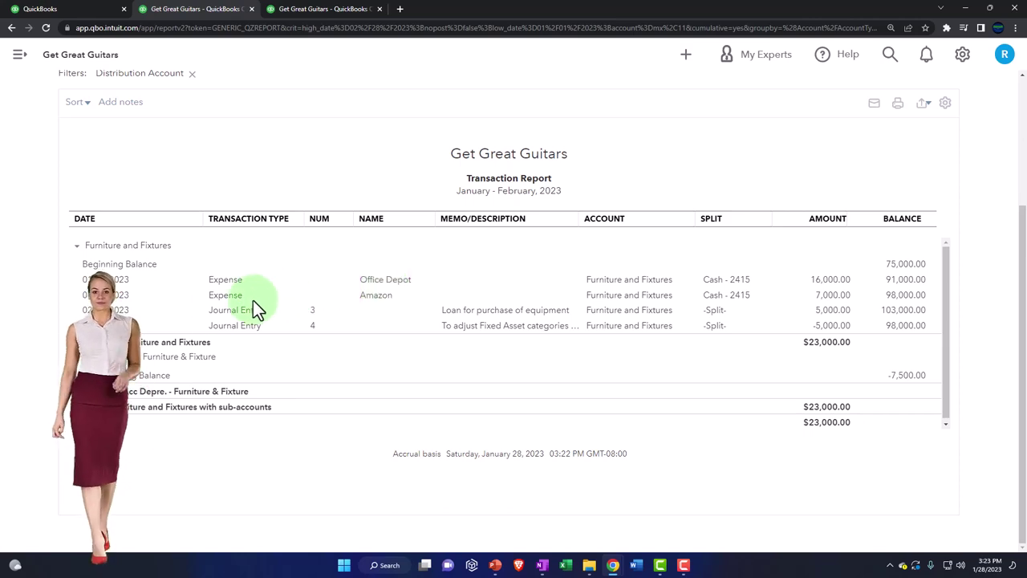
Go back from the Furniture and Fixtures Transaction Report to the Balance Sheet and enlarge the fixed assets and liabilities sections.
{"action": "scroll", "coordinate": [232, 313], "scroll_direction": "up", "scroll_amount": 3}
{"action": "left_click", "coordinate": [72, 124]}
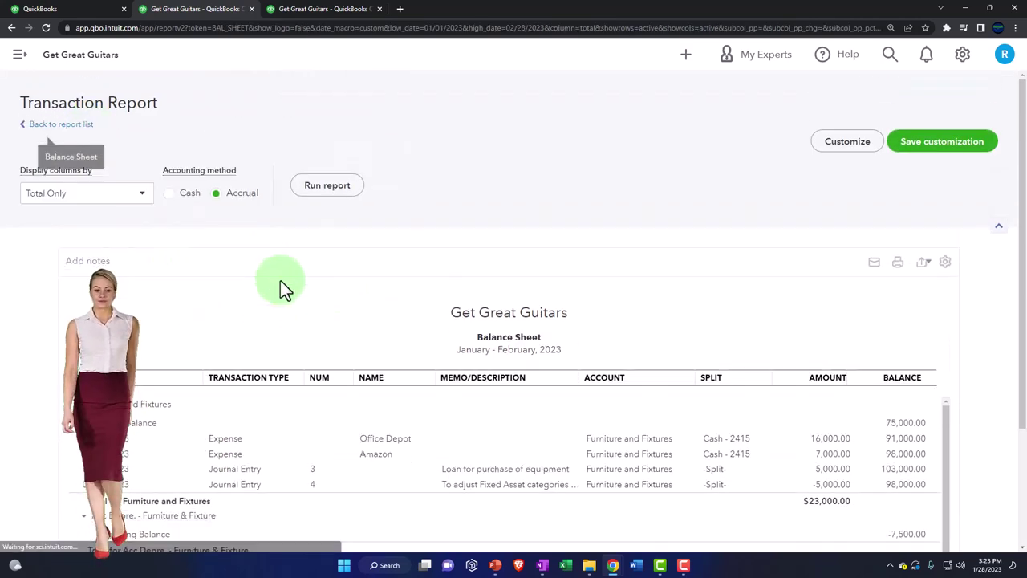
{"action": "scroll", "coordinate": [289, 297], "scroll_direction": "down", "scroll_amount": 10}
{"action": "key", "text": "ctrl+plus"}
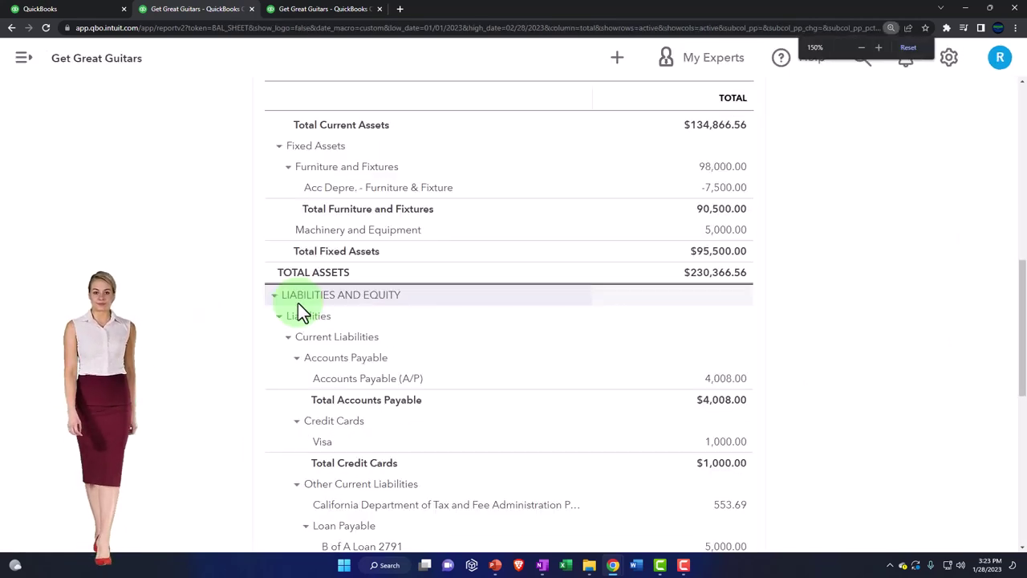
{"action": "key", "text": "ctrl+plus"}
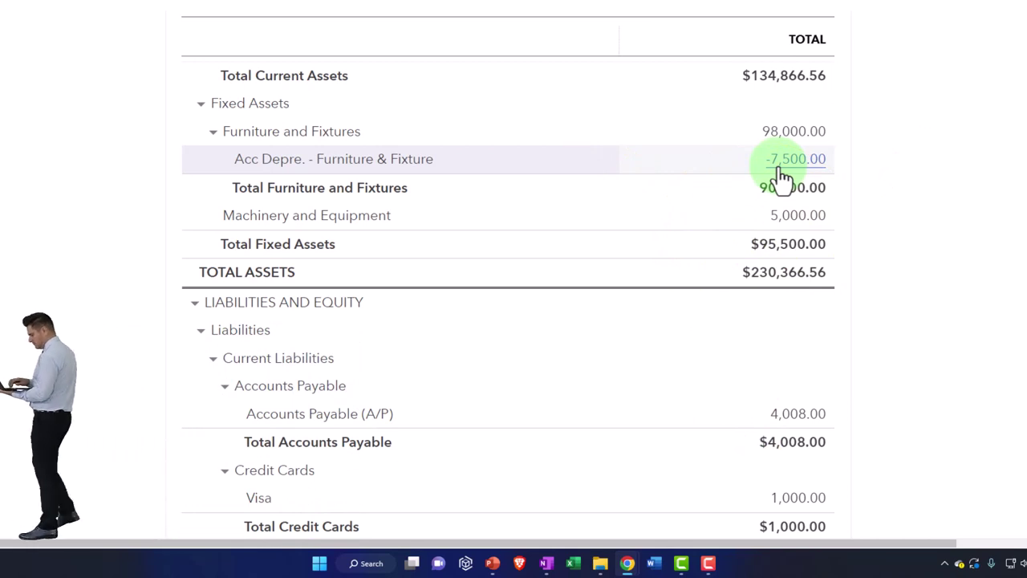
Open the Transaction Report behind the Accounts Payable (A/P) balance and reduce the page size to fit all its columns.
{"action": "scroll", "coordinate": [783, 177], "scroll_direction": "down", "scroll_amount": 3}
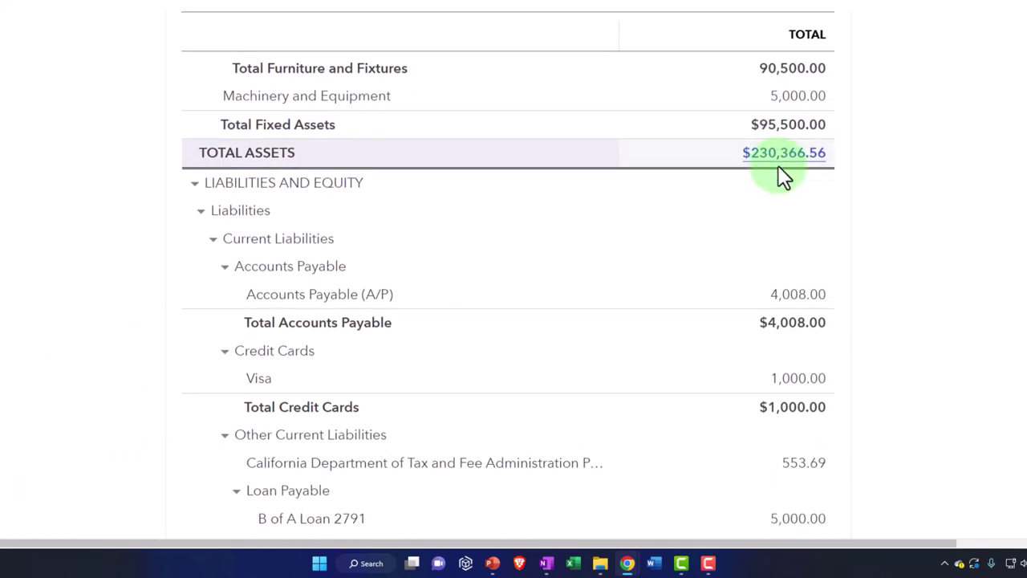
{"action": "scroll", "coordinate": [782, 176], "scroll_direction": "down", "scroll_amount": 1}
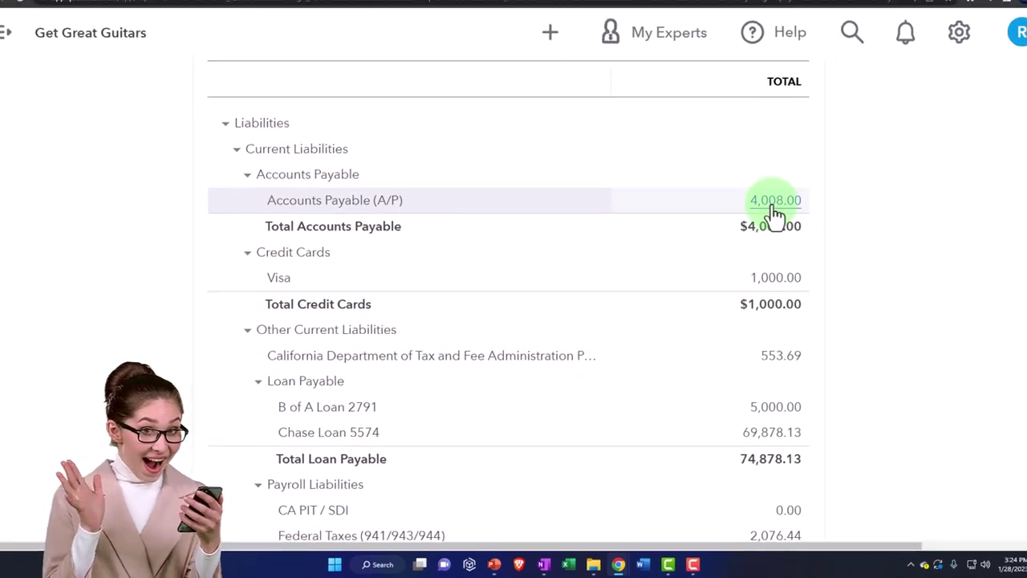
{"action": "left_click", "coordinate": [780, 207]}
{"action": "key", "text": "ctrl+minus"}
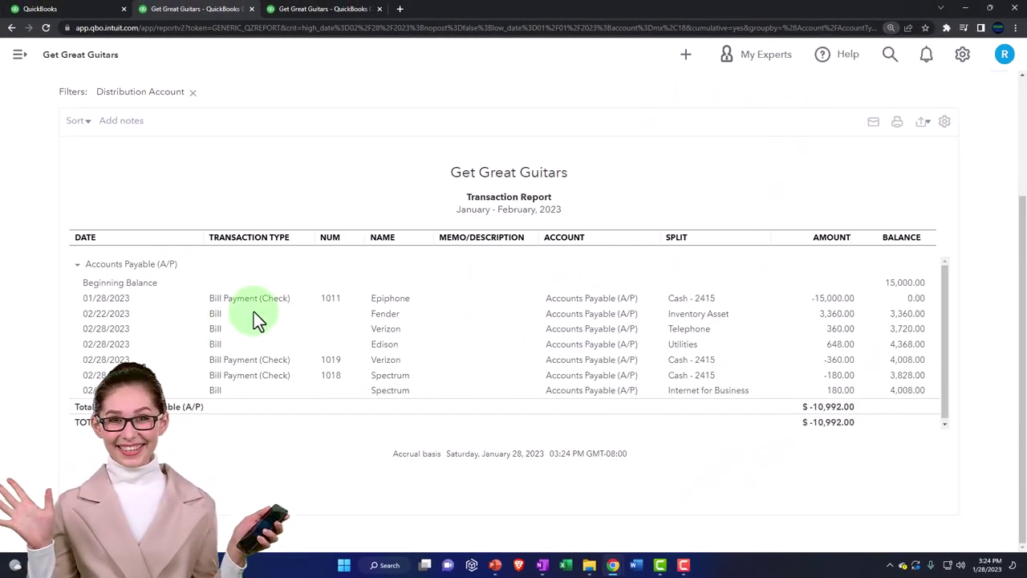
Go back from the Accounts Payable (A/P) Transaction Report to the Balance Sheet summary and enlarge the liabilities section.
{"action": "left_click", "coordinate": [255, 300]}
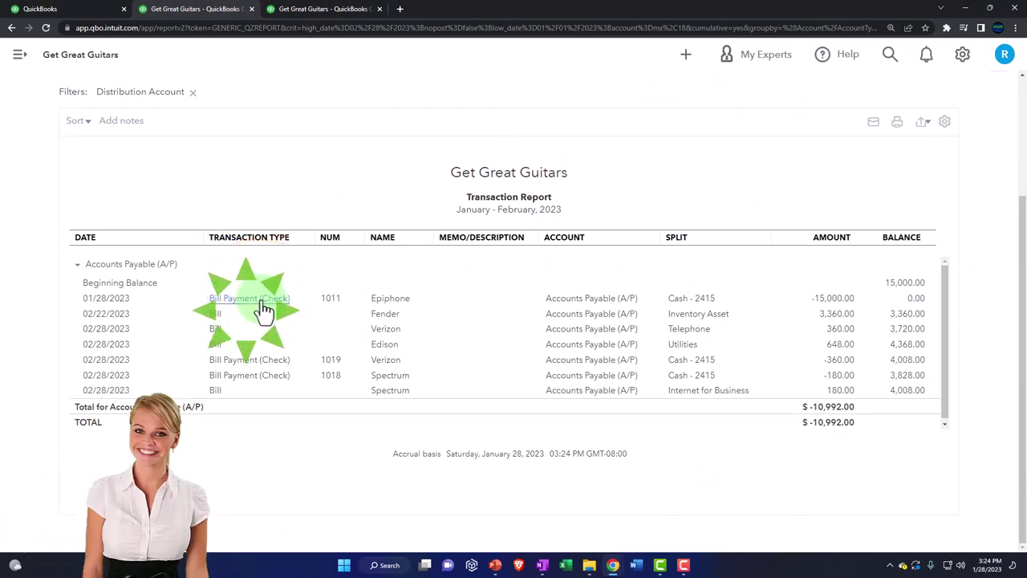
{"action": "scroll", "coordinate": [51, 303], "scroll_direction": "up", "scroll_amount": 2}
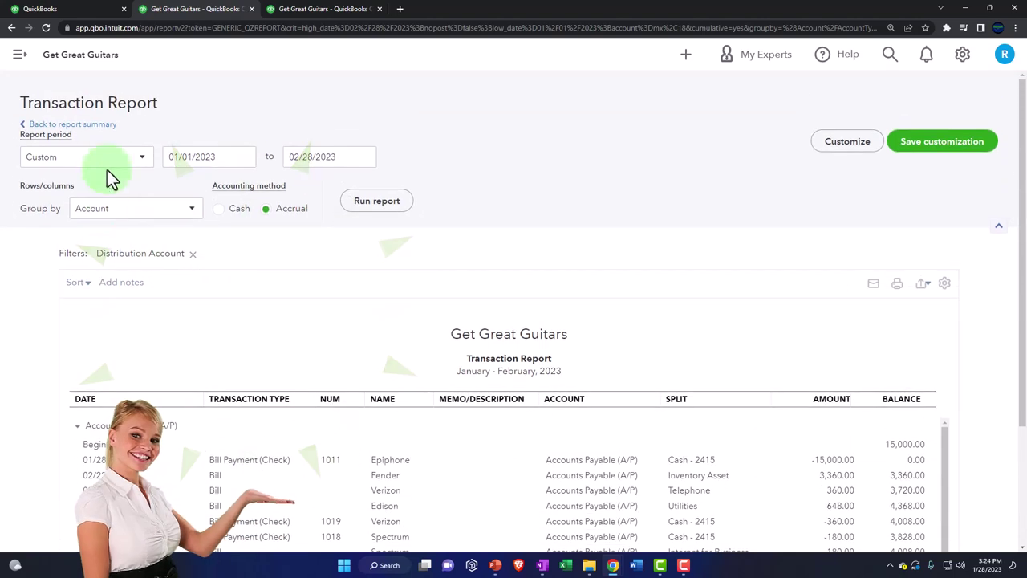
{"action": "left_click", "coordinate": [72, 125]}
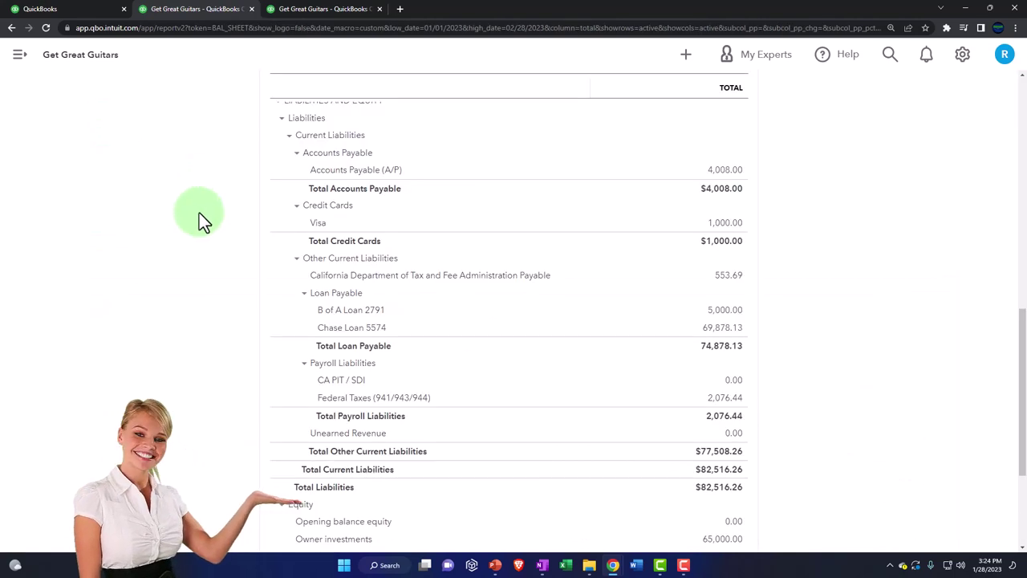
{"action": "key", "text": "ctrl+plus"}
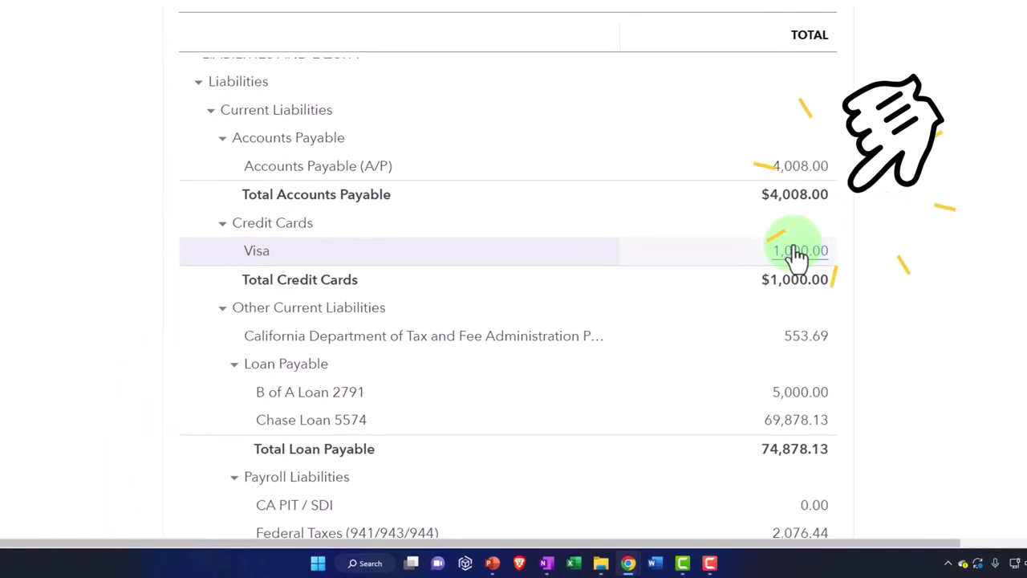
Open the Transaction Report behind the Chase Loan 5574 balance and reduce the page size to fit all its columns.
{"action": "scroll", "coordinate": [797, 255], "scroll_direction": "down", "scroll_amount": 1}
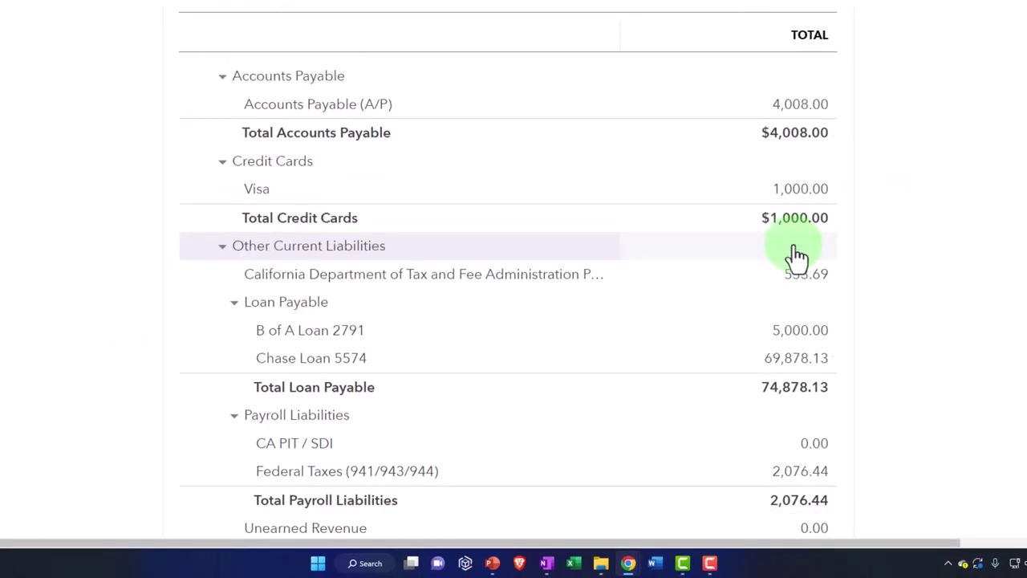
{"action": "scroll", "coordinate": [796, 256], "scroll_direction": "down", "scroll_amount": 1}
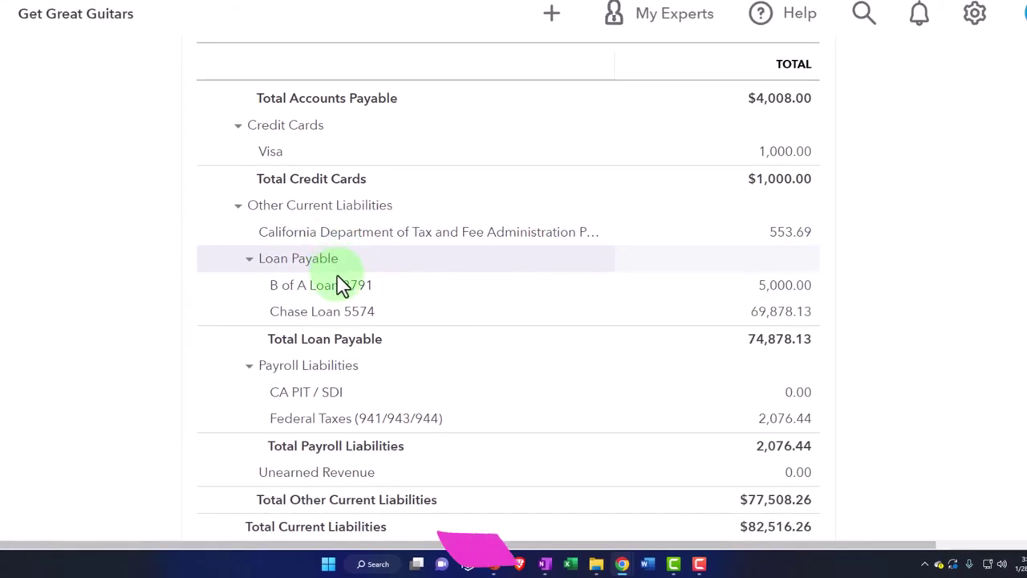
{"action": "left_click", "coordinate": [769, 317]}
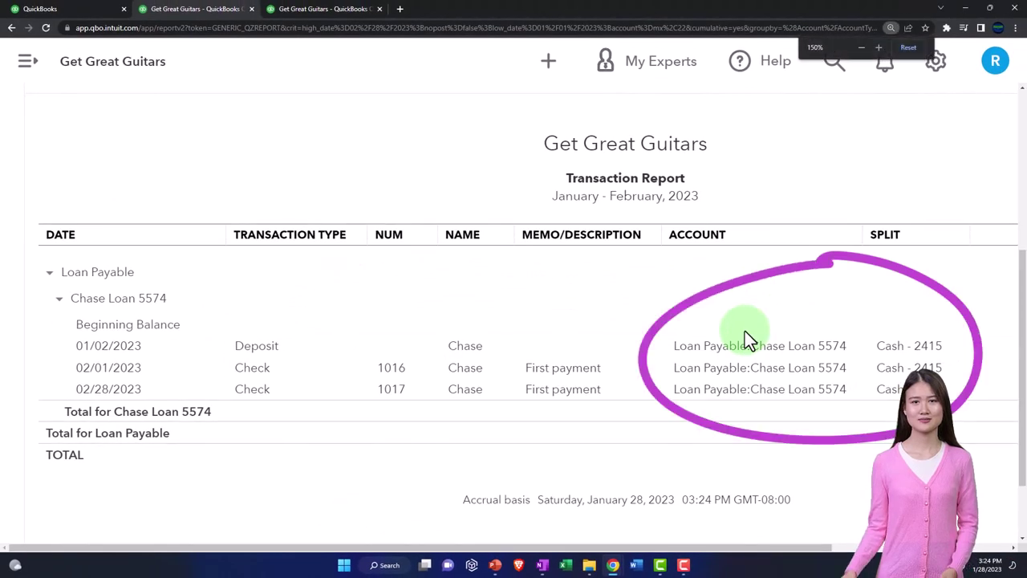
{"action": "key", "text": "ctrl+minus"}
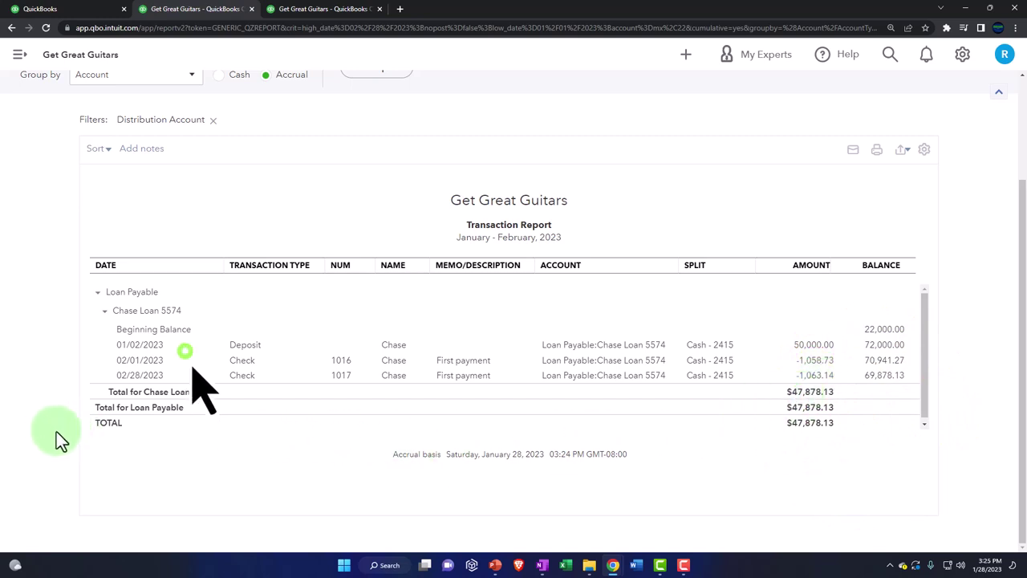
Go back from the Chase Loan 5574 Transaction Report to the Balance Sheet summary and enlarge the page to 150%.
{"action": "scroll", "coordinate": [56, 432], "scroll_direction": "up", "scroll_amount": 2}
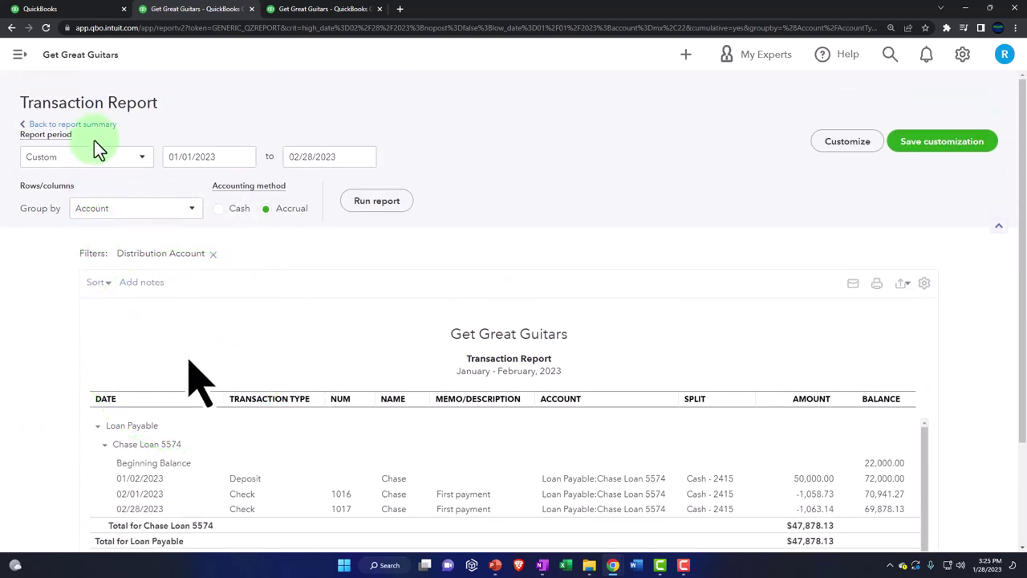
{"action": "left_click", "coordinate": [96, 128]}
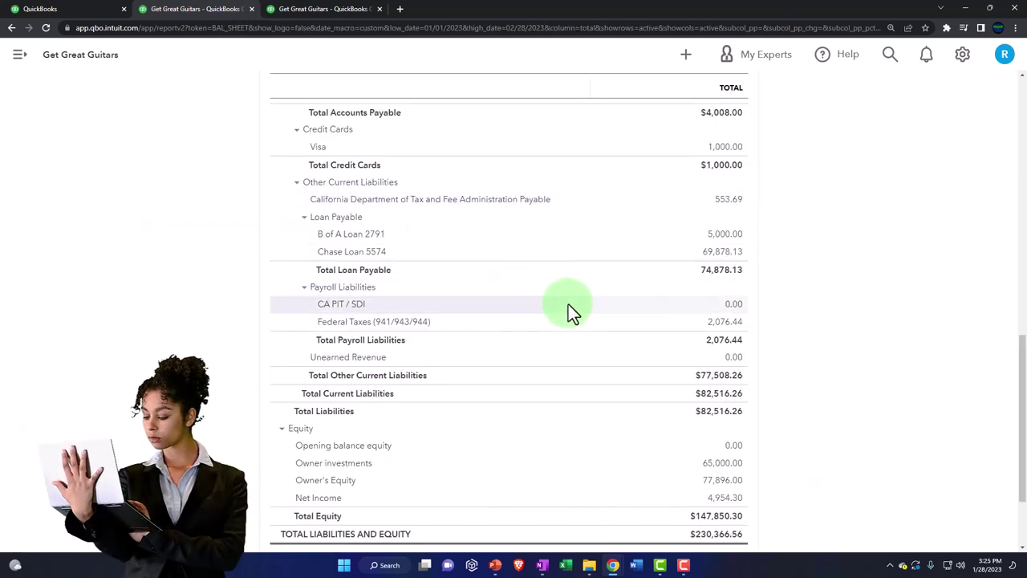
{"action": "key", "text": "ctrl+plus"}
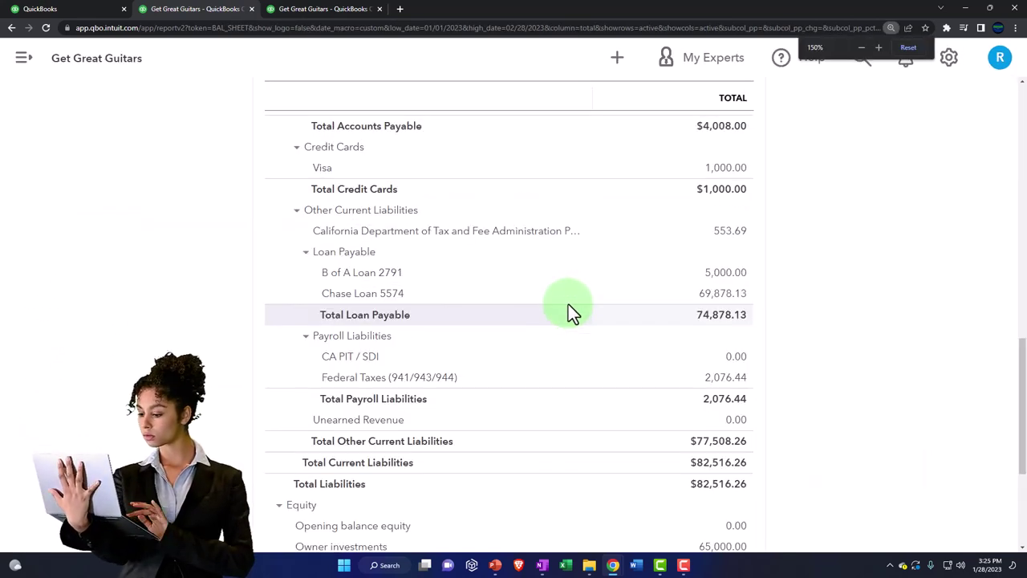
Examine the Balance Sheet's payroll liabilities, total liabilities and equity accounts down to total liabilities and equity.
{"action": "scroll", "coordinate": [561, 311], "scroll_direction": "down", "scroll_amount": 1}
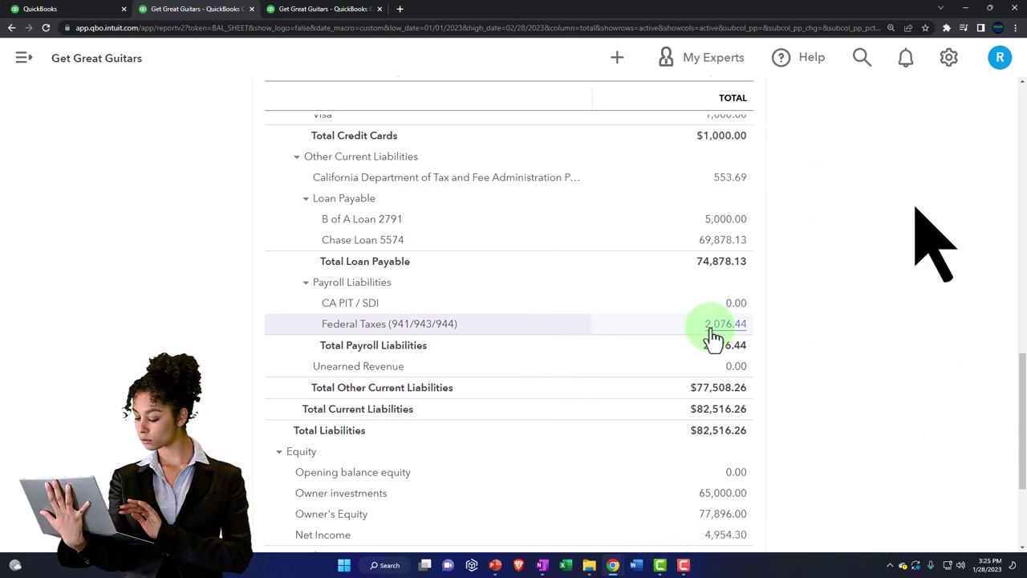
{"action": "scroll", "coordinate": [713, 337], "scroll_direction": "down", "scroll_amount": 1}
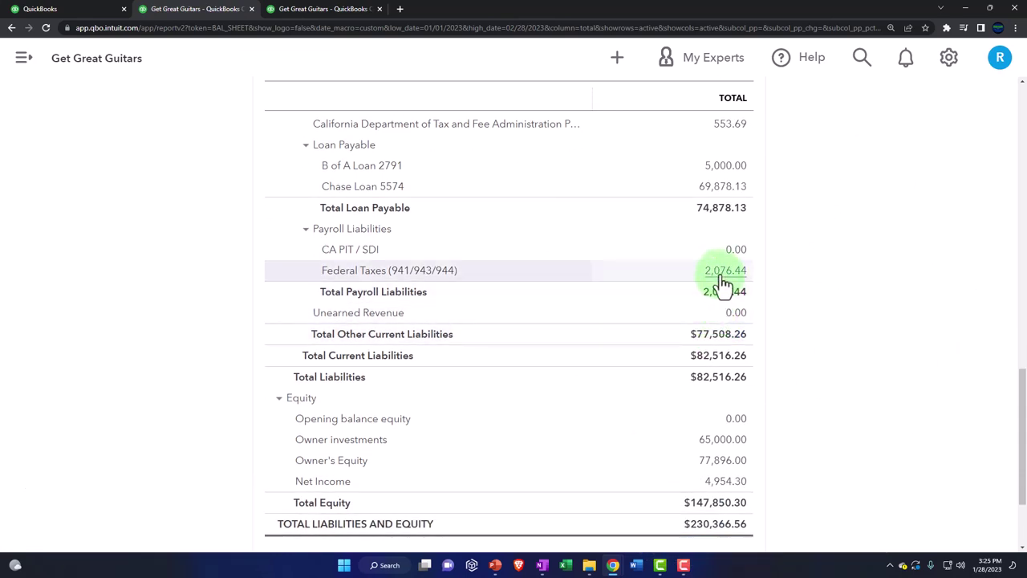
{"action": "scroll", "coordinate": [722, 281], "scroll_direction": "down", "scroll_amount": 1}
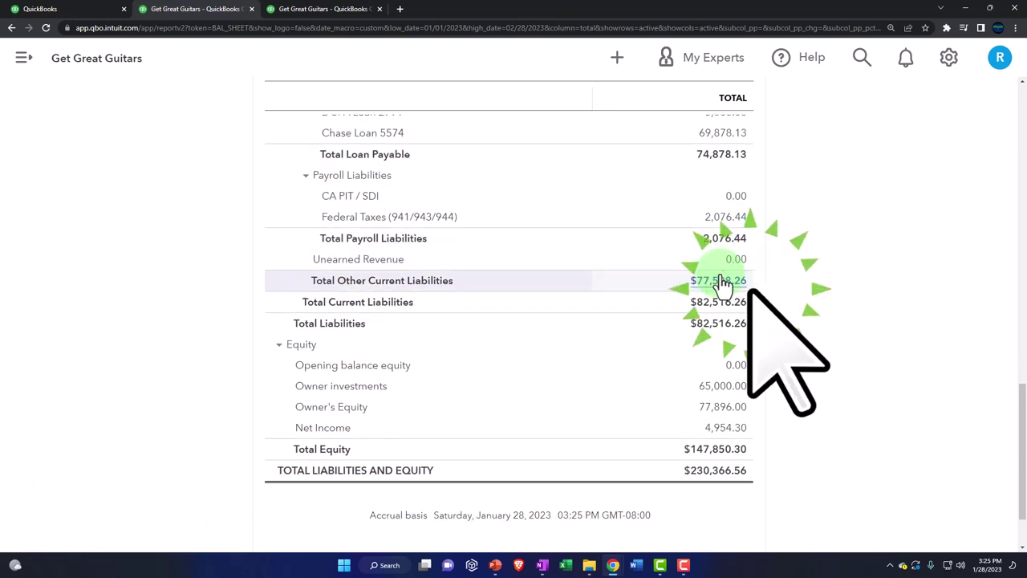
{"action": "scroll", "coordinate": [722, 281], "scroll_direction": "down", "scroll_amount": 1}
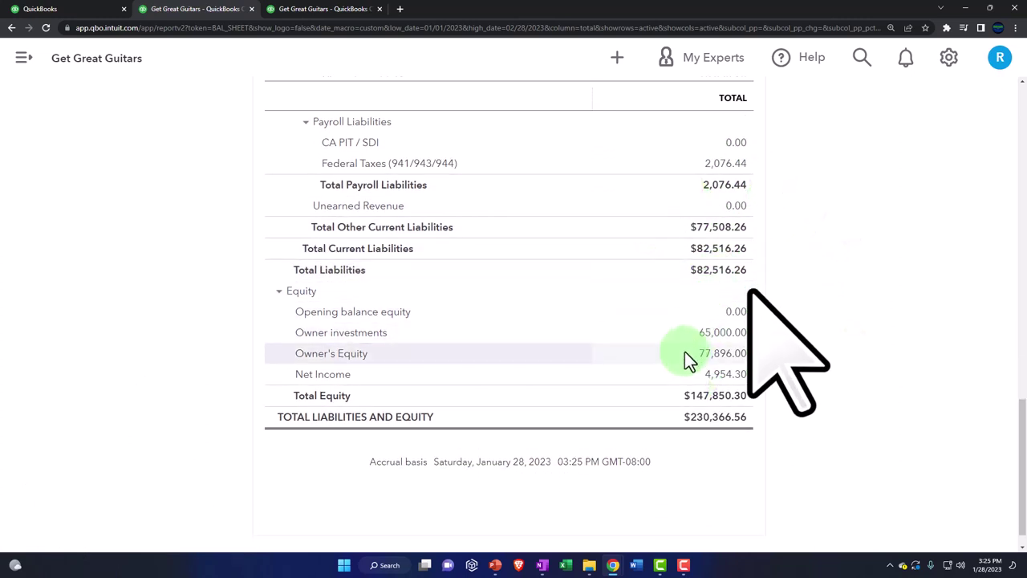
{"action": "left_click", "coordinate": [716, 388]}
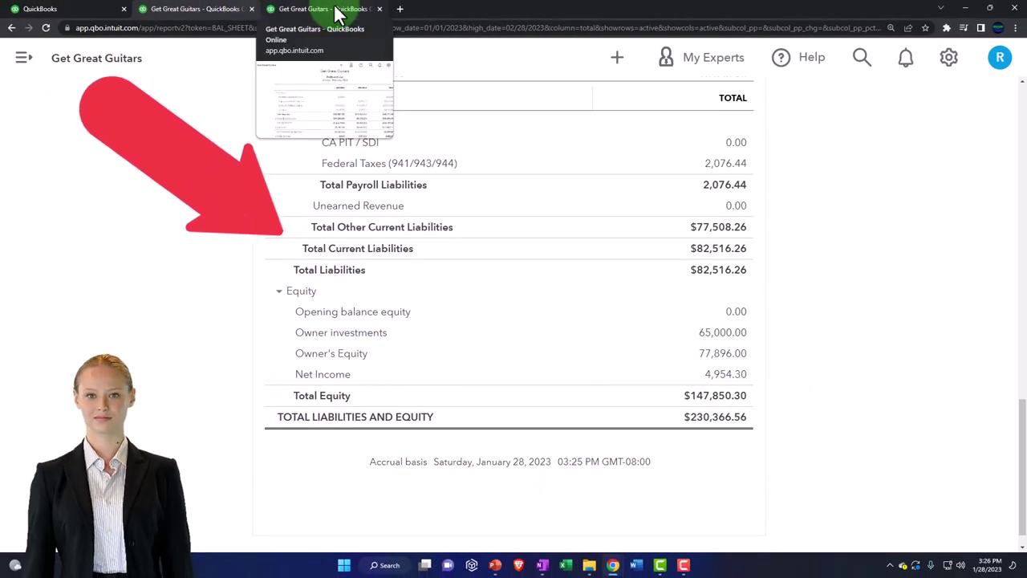
{"action": "scroll", "coordinate": [295, 325], "scroll_direction": "up", "scroll_amount": 1}
{"action": "scroll", "coordinate": [297, 325], "scroll_direction": "up", "scroll_amount": 1}
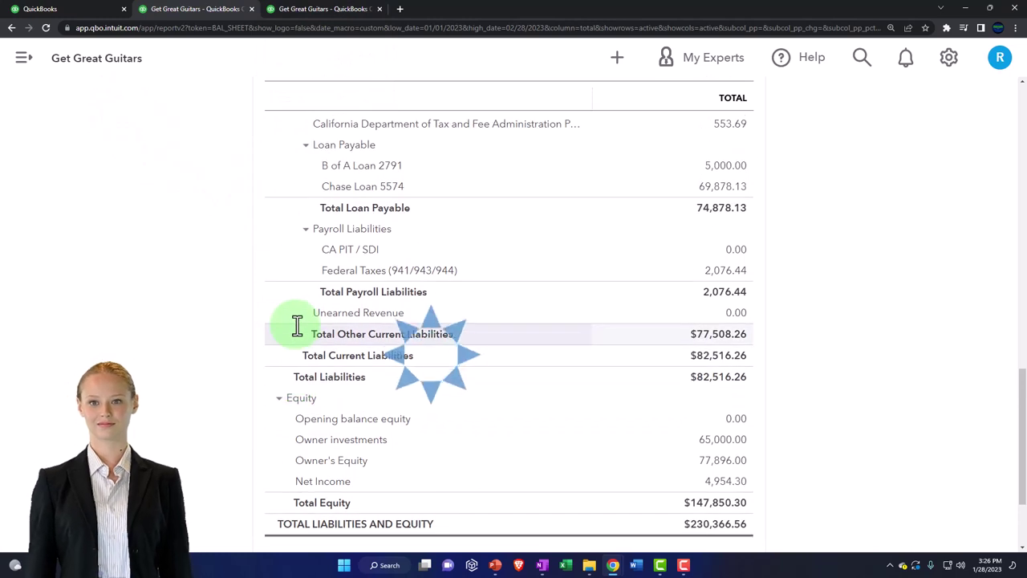
Switch to the Profit and Loss report and examine the invoices and sales receipts behind the Sales of Product Income total.
{"action": "left_click", "coordinate": [313, 11]}
{"action": "scroll", "coordinate": [235, 234], "scroll_direction": "down", "scroll_amount": 2}
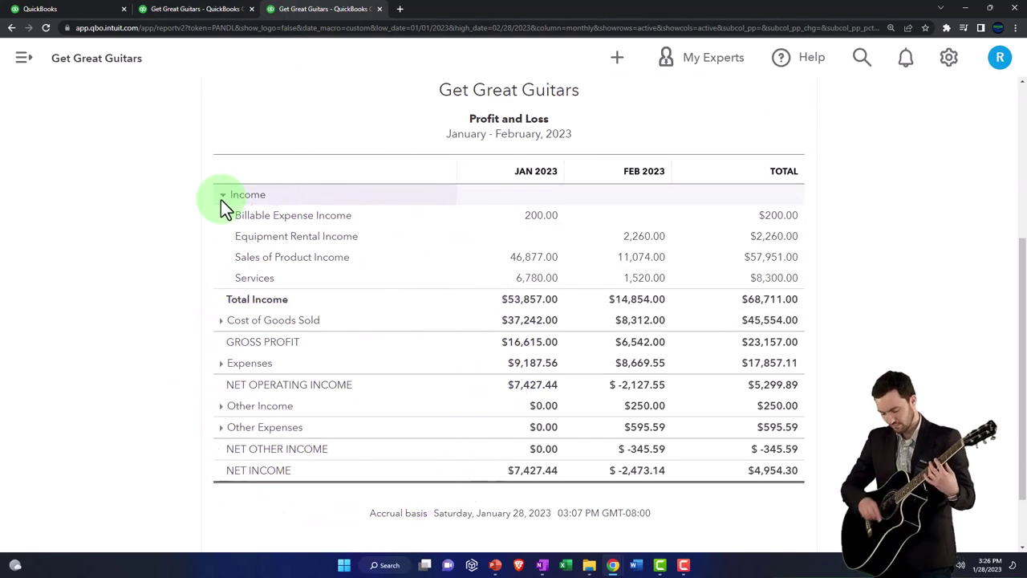
{"action": "left_click", "coordinate": [770, 258]}
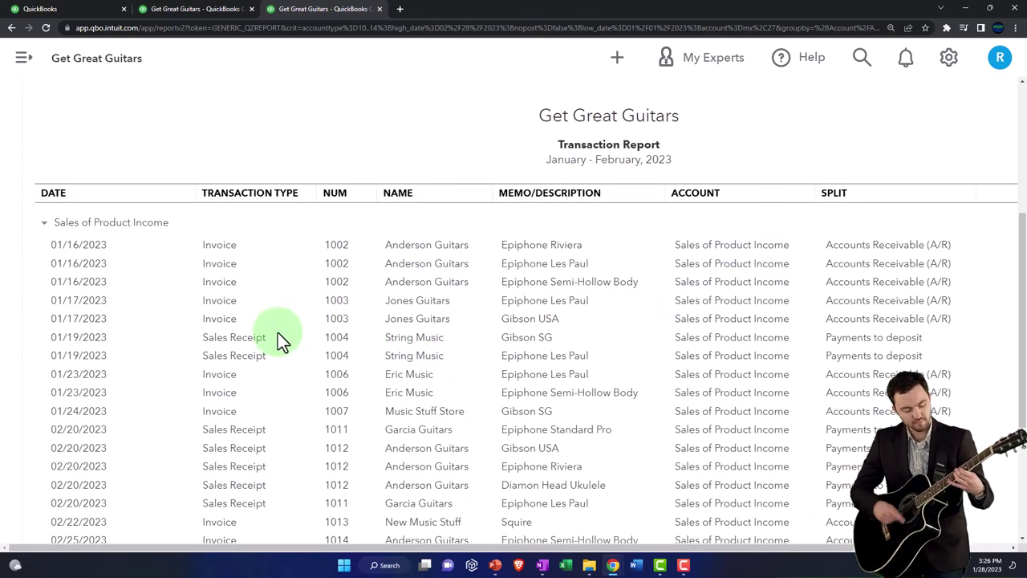
{"action": "scroll", "coordinate": [241, 361], "scroll_direction": "down", "scroll_amount": 3}
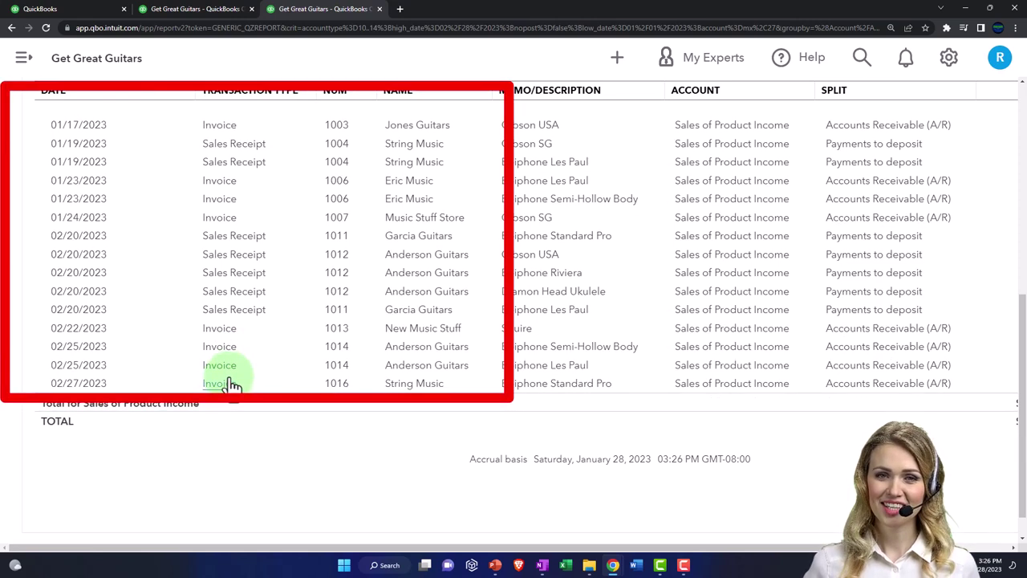
Go back from the Sales of Product Income Transaction Report to the Profit and Loss summary.
{"action": "scroll", "coordinate": [200, 328], "scroll_direction": "up", "scroll_amount": 10}
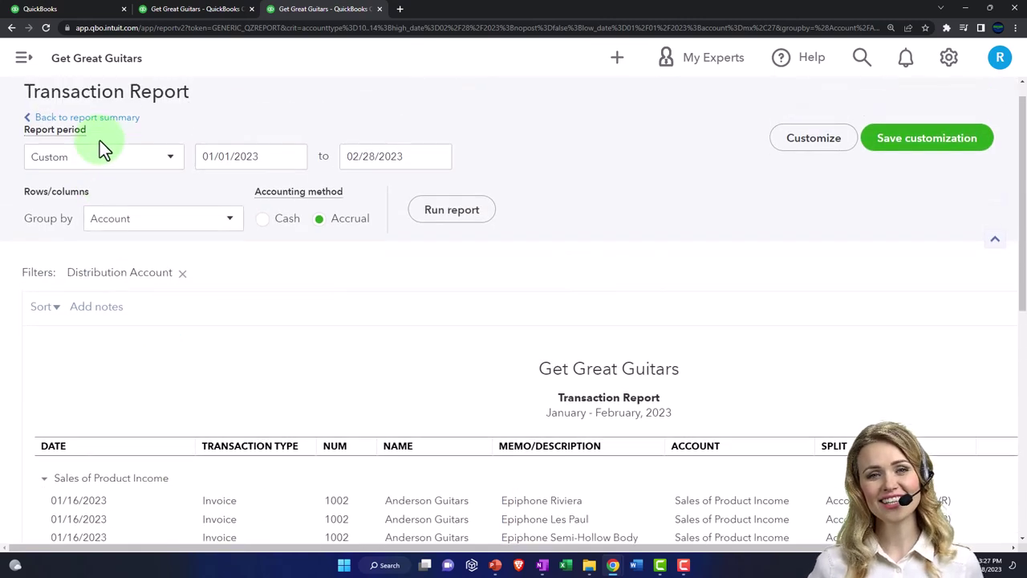
{"action": "left_click", "coordinate": [102, 144]}
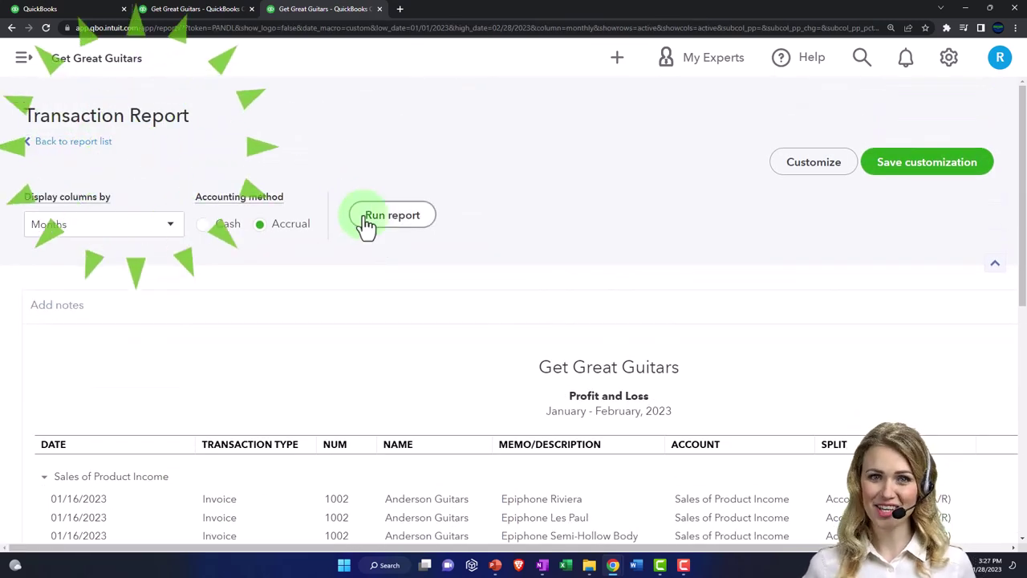
{"action": "left_click", "coordinate": [389, 215]}
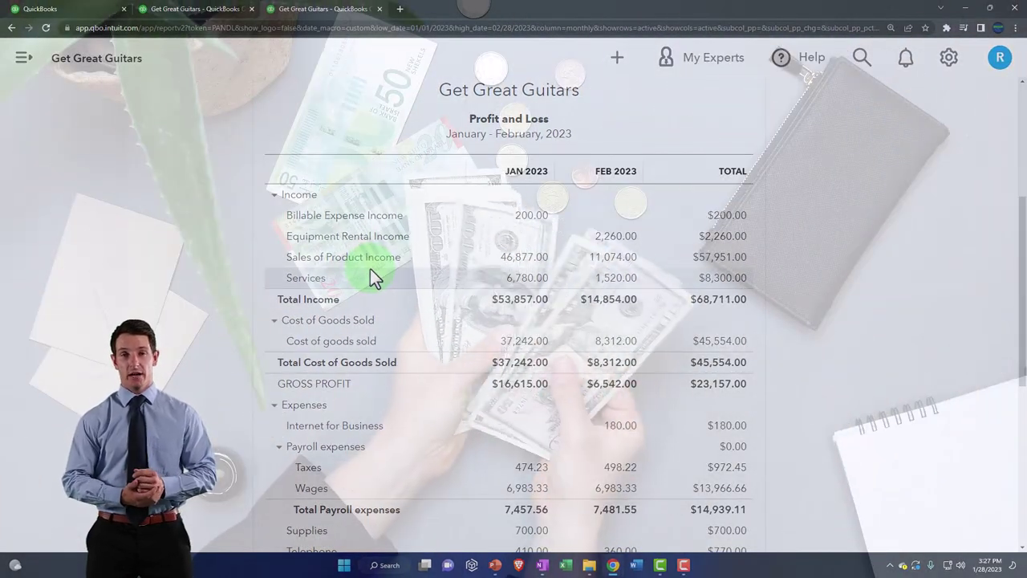
Open the Transaction Report behind the Cost of goods sold total, fit all its columns and examine its invoices and sales receipts.
{"action": "scroll", "coordinate": [369, 268], "scroll_direction": "down", "scroll_amount": 1}
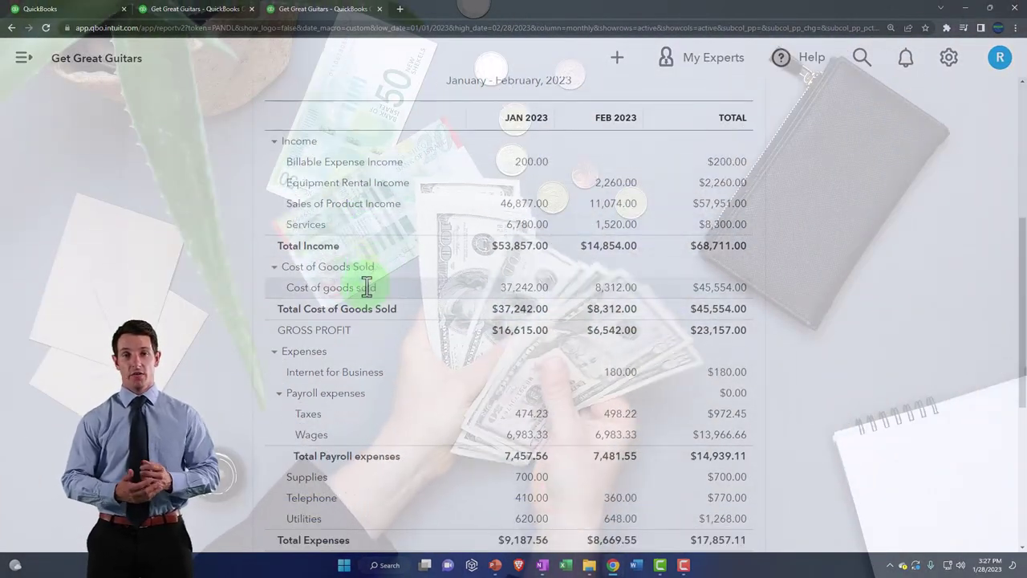
{"action": "left_click", "coordinate": [718, 290]}
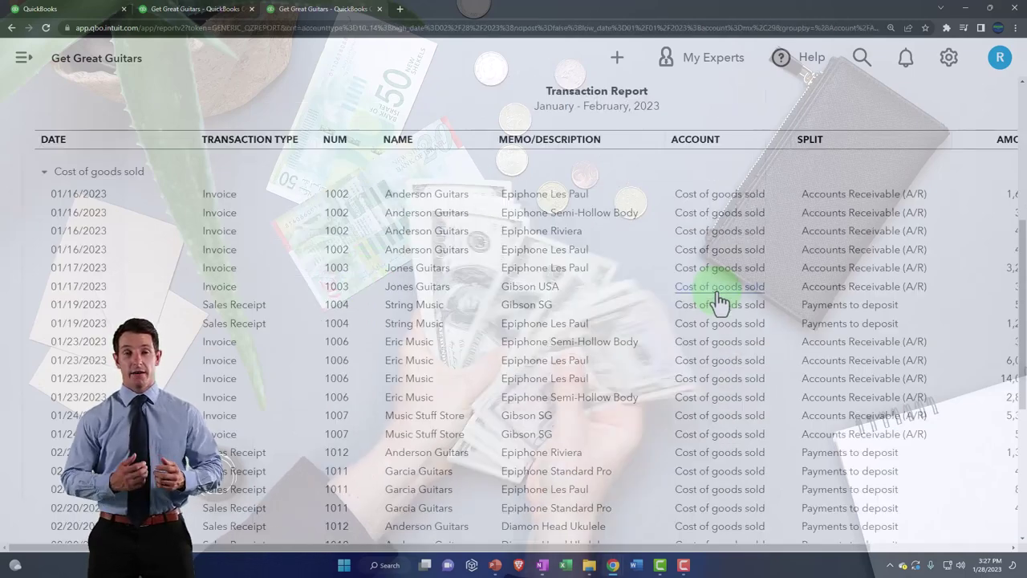
{"action": "key", "text": "ctrl+minus"}
{"action": "key", "text": "ctrl+minus"}
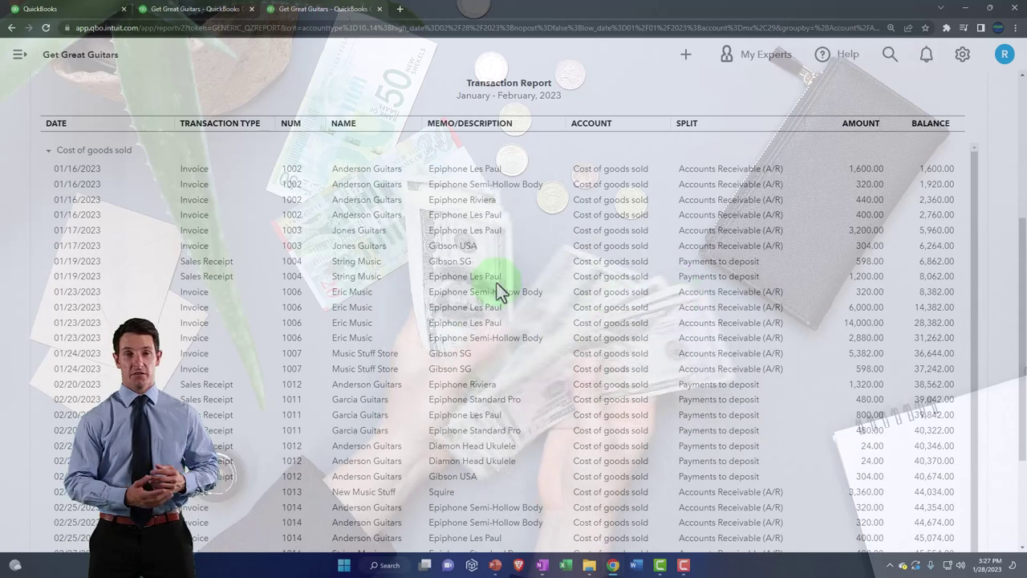
{"action": "left_click", "coordinate": [261, 231]}
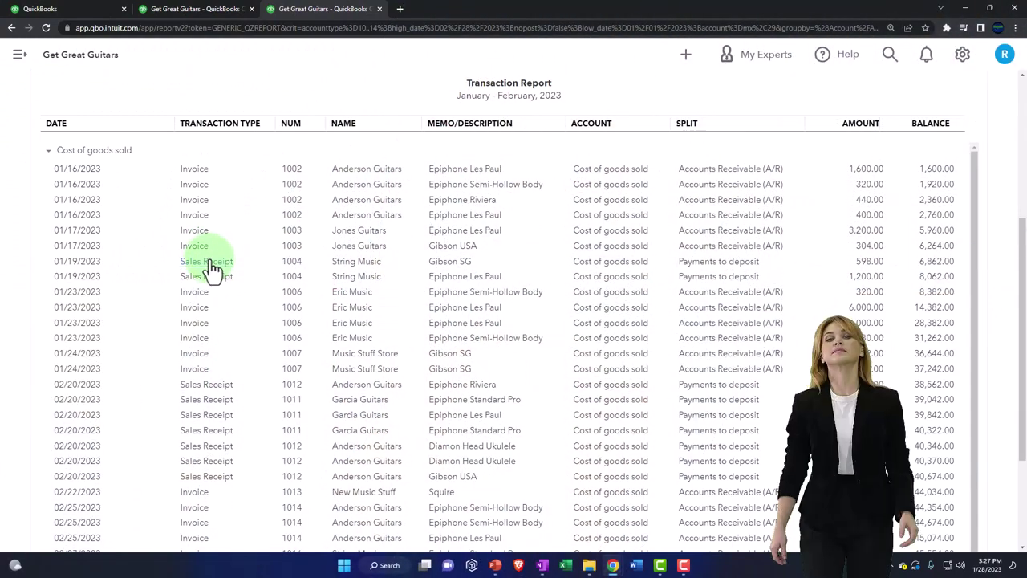
{"action": "scroll", "coordinate": [212, 303], "scroll_direction": "down", "scroll_amount": 3}
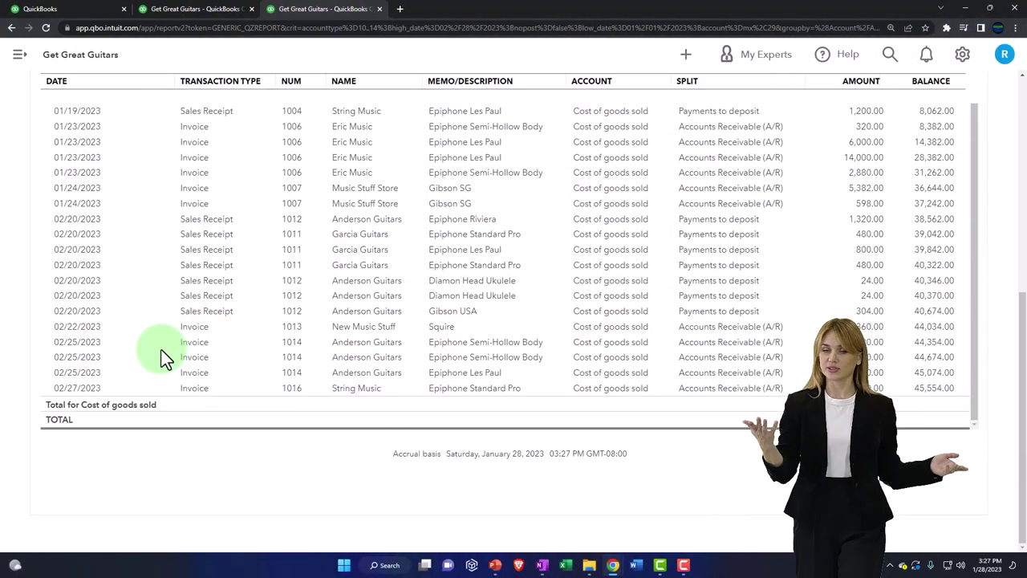
Go back from the Cost of goods sold Transaction Report to the Profit and Loss summary and enlarge the page to 150%.
{"action": "scroll", "coordinate": [146, 359], "scroll_direction": "up", "scroll_amount": 1}
{"action": "scroll", "coordinate": [59, 327], "scroll_direction": "up", "scroll_amount": 6}
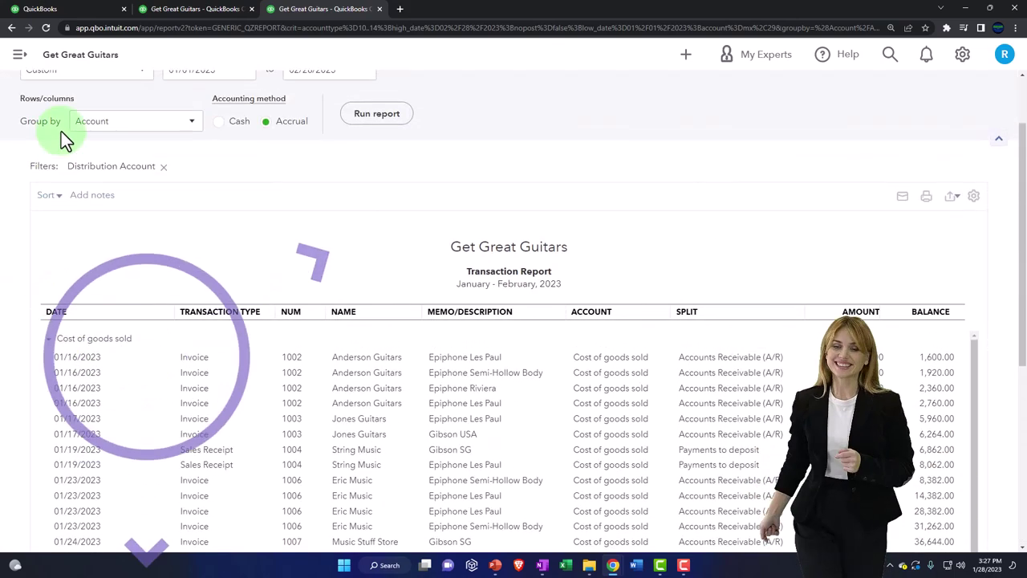
{"action": "left_click", "coordinate": [77, 125]}
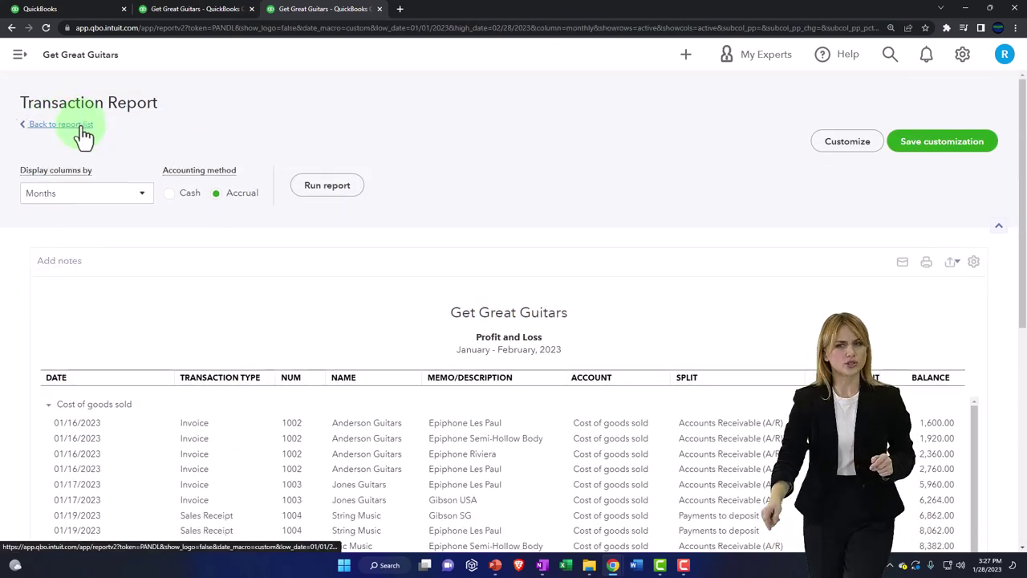
{"action": "scroll", "coordinate": [348, 222], "scroll_direction": "down", "scroll_amount": 5}
{"action": "key", "text": "ctrl+plus"}
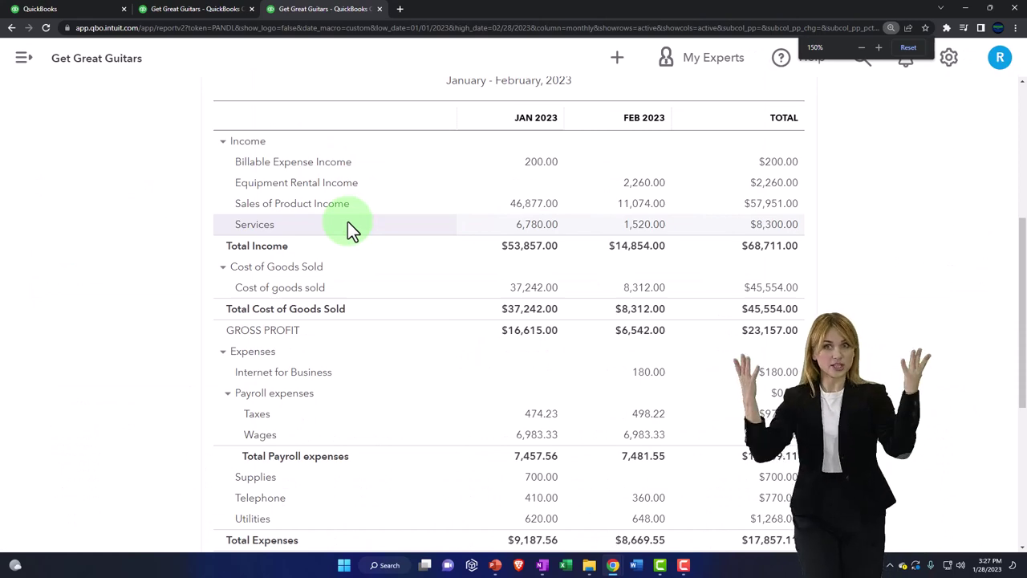
Examine the Profit and Loss expenses, other income, other expenses and net income, and return to the start of the report.
{"action": "scroll", "coordinate": [347, 221], "scroll_direction": "down", "scroll_amount": 1}
{"action": "scroll", "coordinate": [348, 221], "scroll_direction": "down", "scroll_amount": 2}
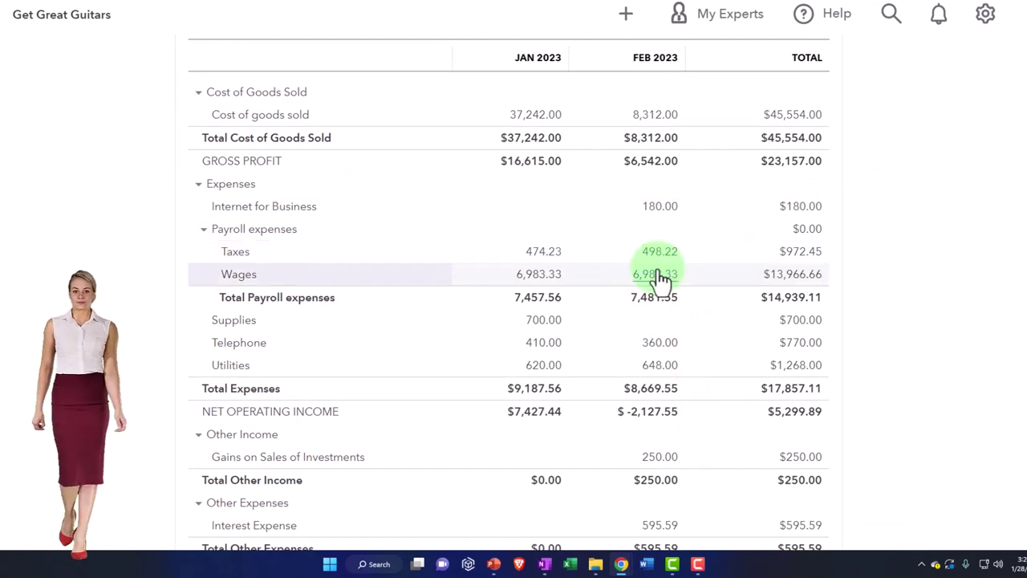
{"action": "scroll", "coordinate": [657, 276], "scroll_direction": "down", "scroll_amount": 1}
{"action": "scroll", "coordinate": [664, 284], "scroll_direction": "down", "scroll_amount": 1}
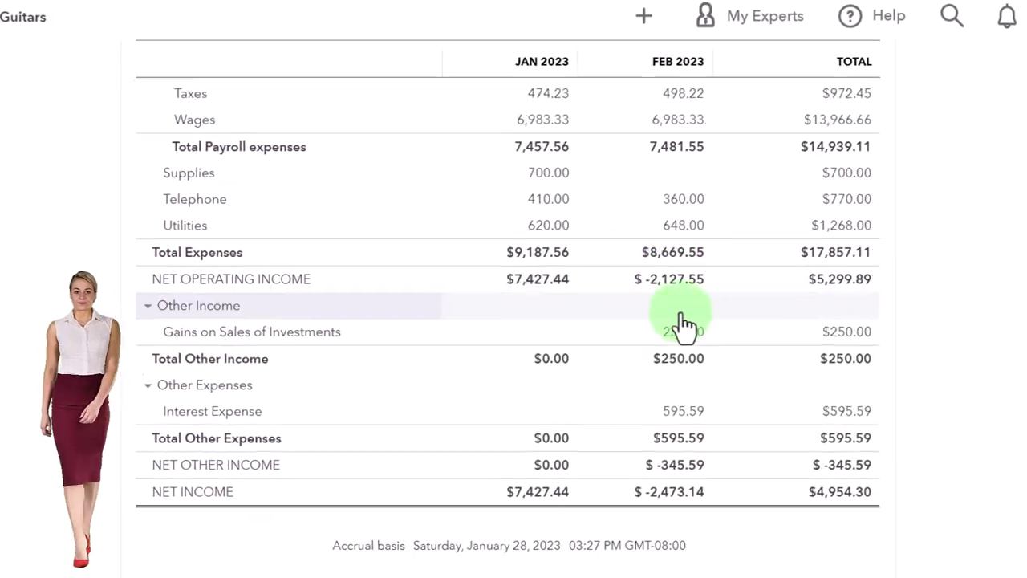
{"action": "left_click", "coordinate": [663, 286]}
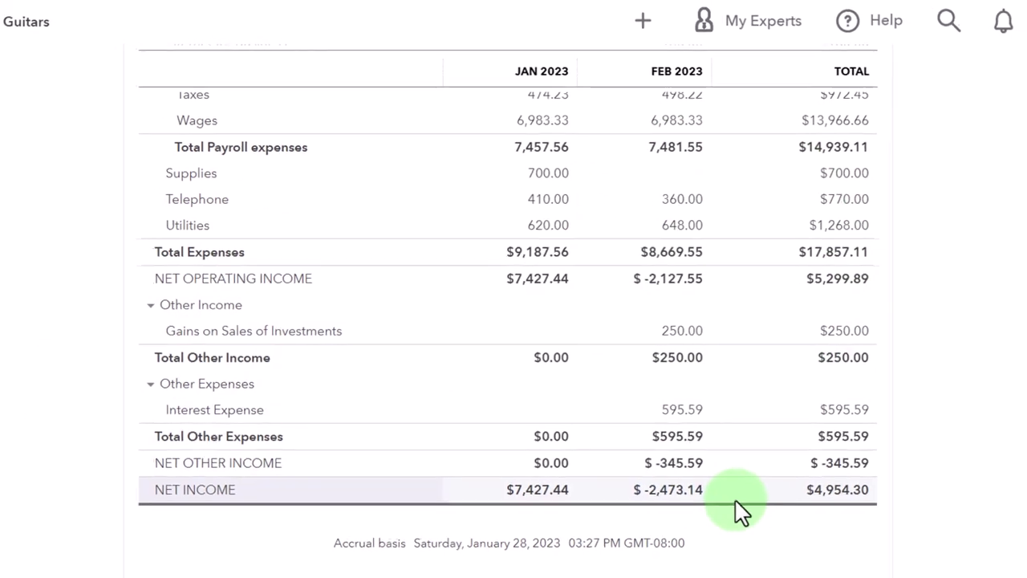
{"action": "scroll", "coordinate": [738, 506], "scroll_direction": "up", "scroll_amount": 10}
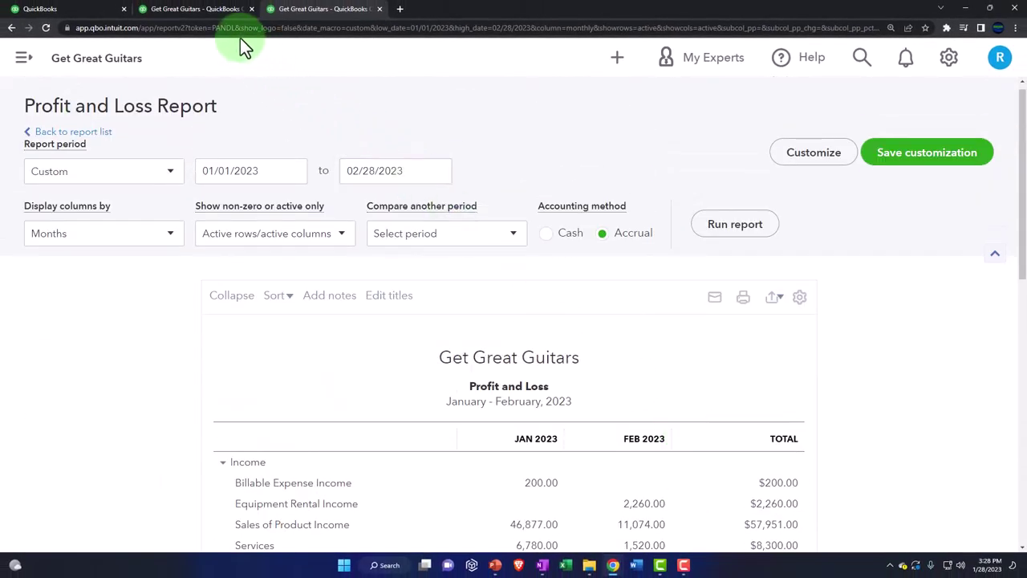
Switch to the Balance Sheet, return to the start of the report and show its Excel and PDF export options.
{"action": "left_click", "coordinate": [210, 11]}
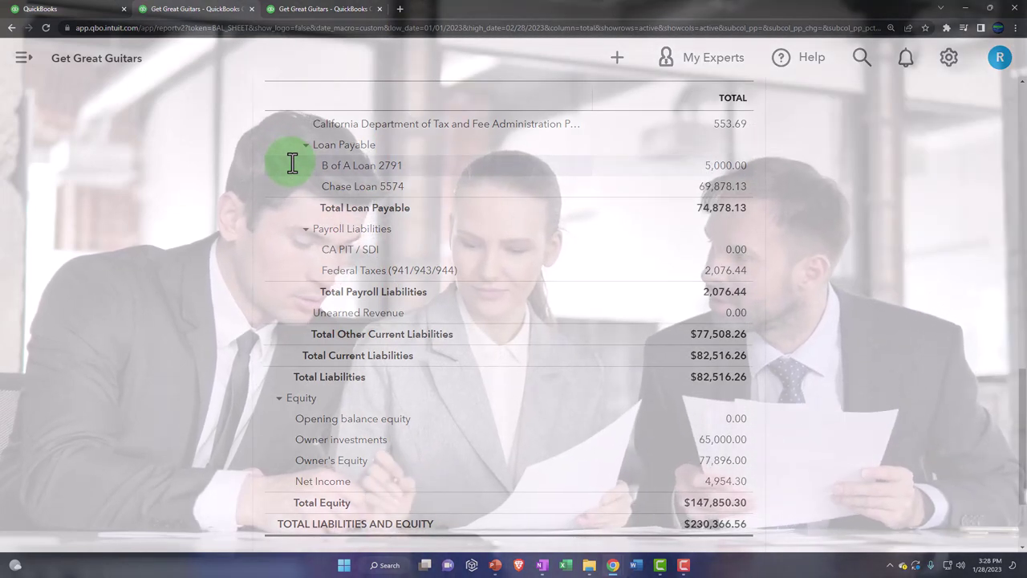
{"action": "scroll", "coordinate": [286, 189], "scroll_direction": "up", "scroll_amount": 6}
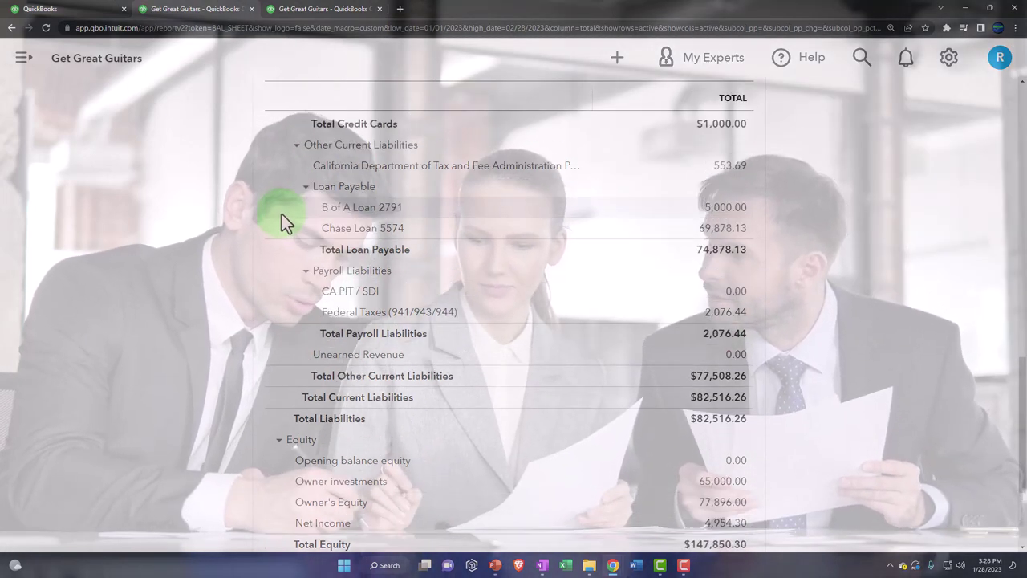
{"action": "scroll", "coordinate": [281, 212], "scroll_direction": "up", "scroll_amount": 5}
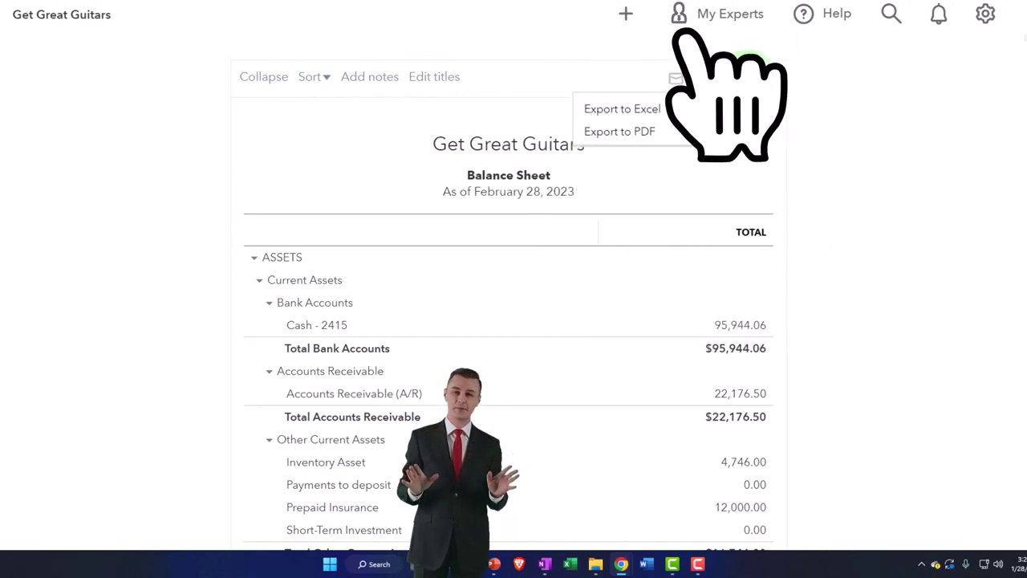
{"action": "left_click", "coordinate": [714, 138]}
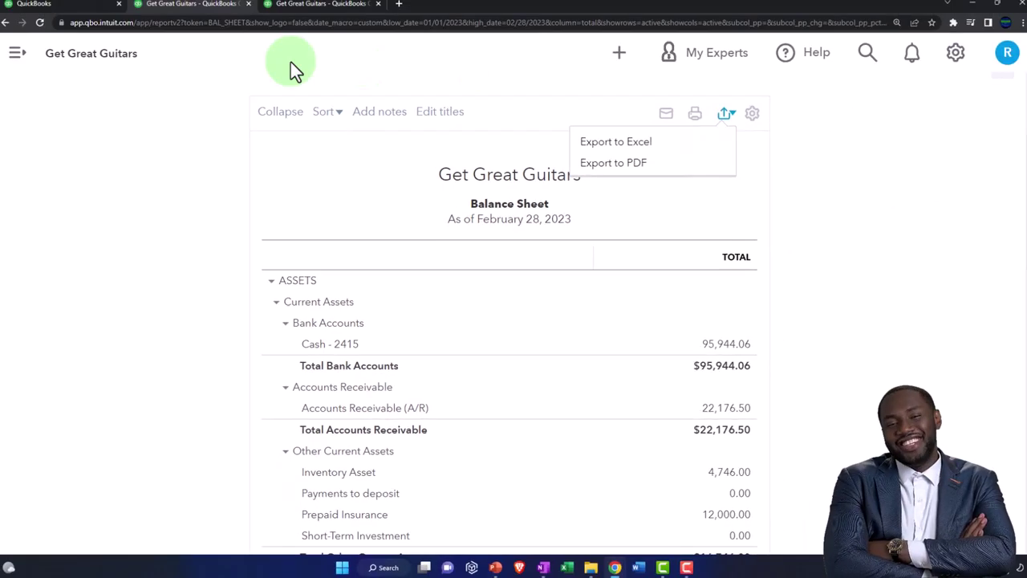
Open the Reports page from the QuickBooks home page and examine the list of management reports.
{"action": "left_click", "coordinate": [86, 4]}
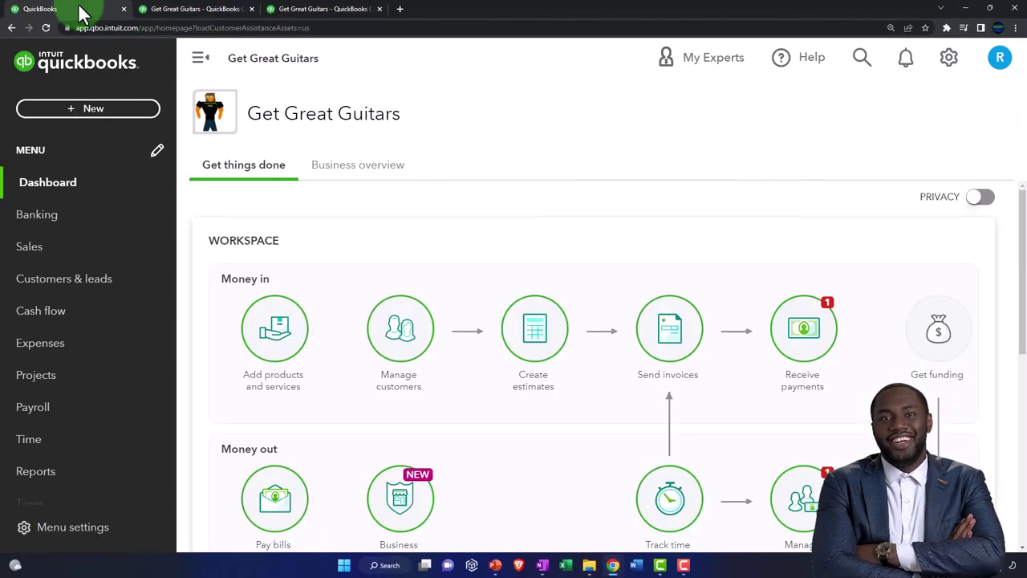
{"action": "scroll", "coordinate": [84, 369], "scroll_direction": "down", "scroll_amount": 2}
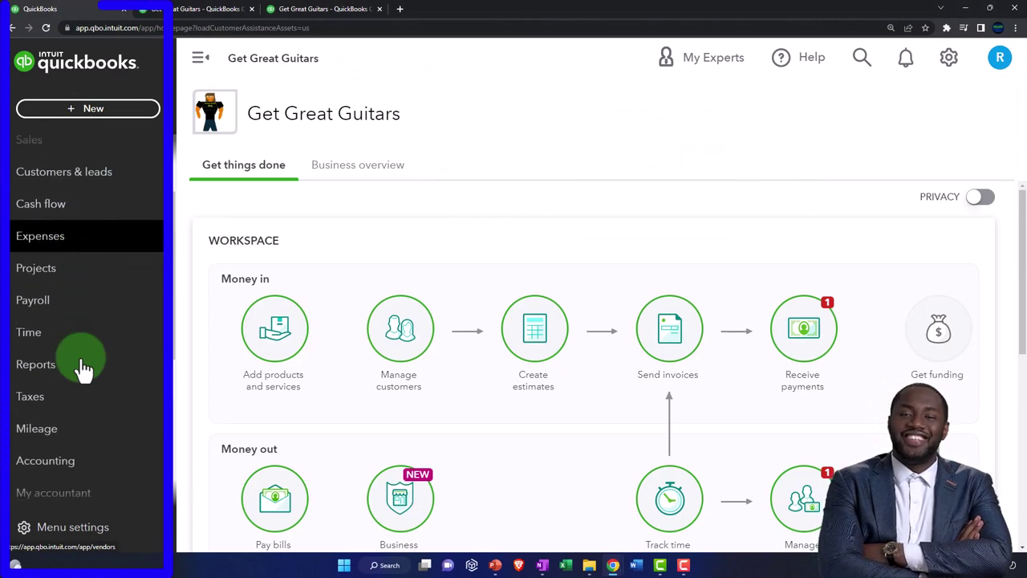
{"action": "left_click", "coordinate": [80, 372]}
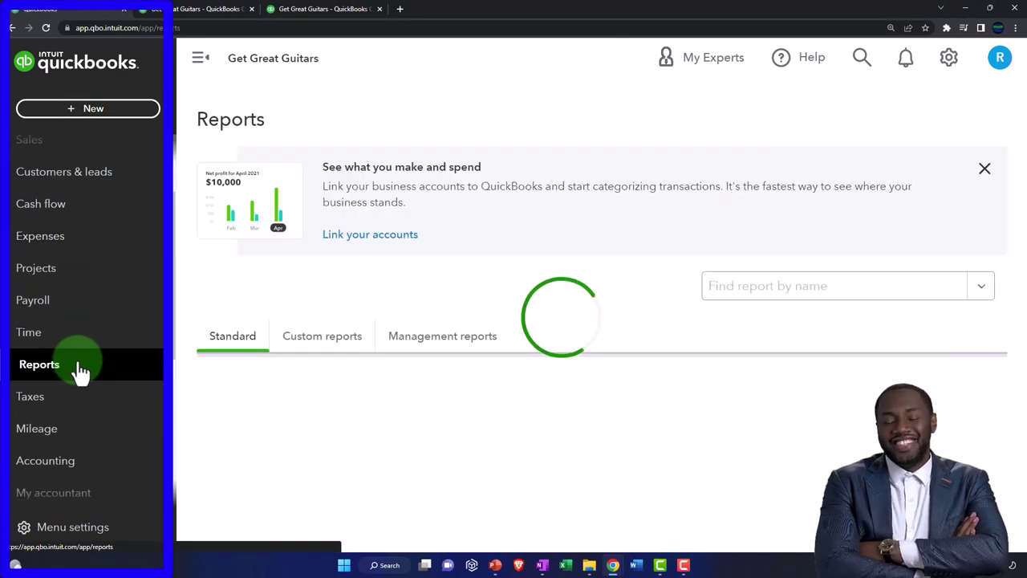
{"action": "left_click", "coordinate": [437, 341]}
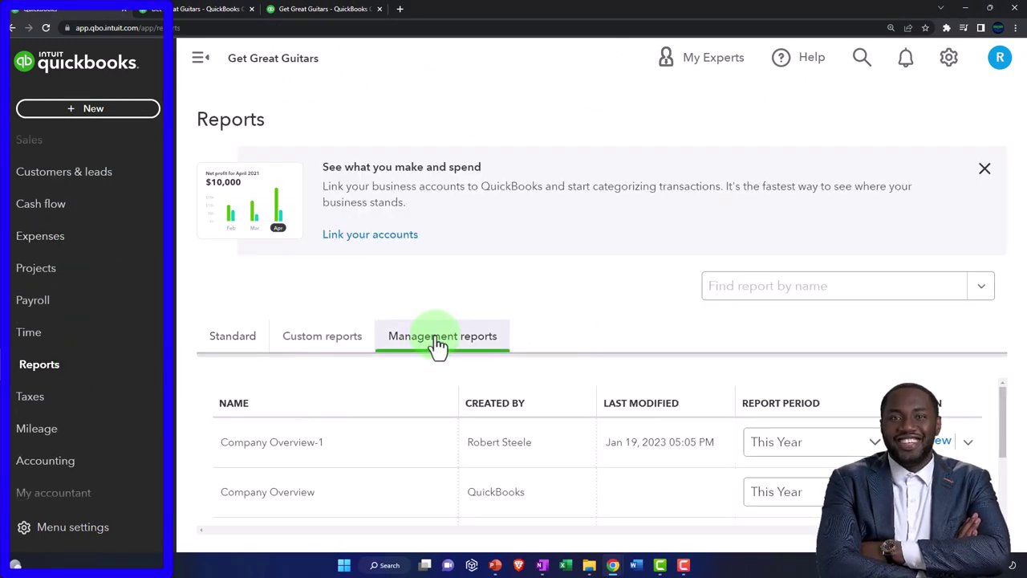
{"action": "scroll", "coordinate": [649, 465], "scroll_direction": "down", "scroll_amount": 1}
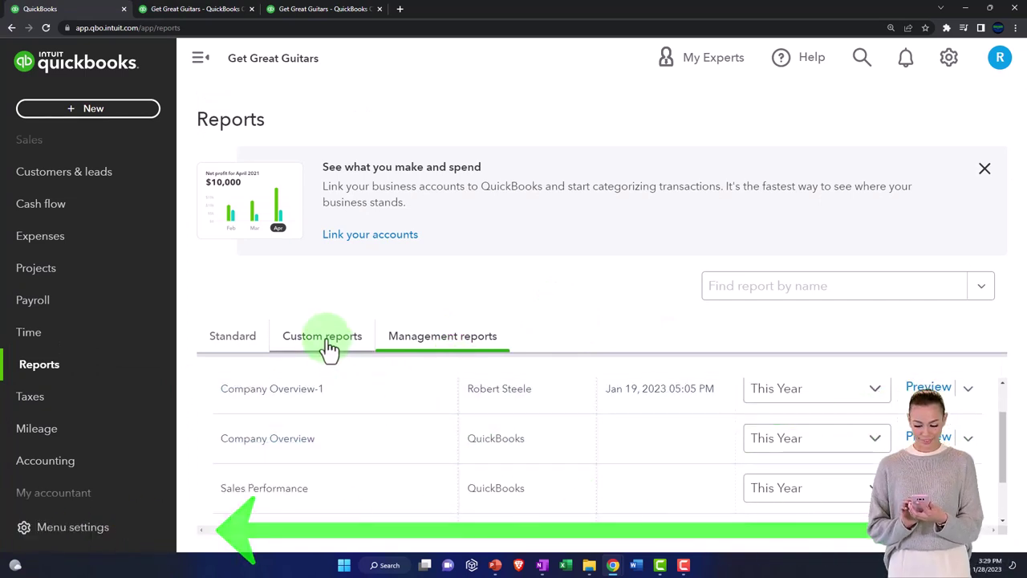
Display the custom reports with the navigation menu collapsed and examine the saved Months End Reports group.
{"action": "left_click", "coordinate": [329, 347]}
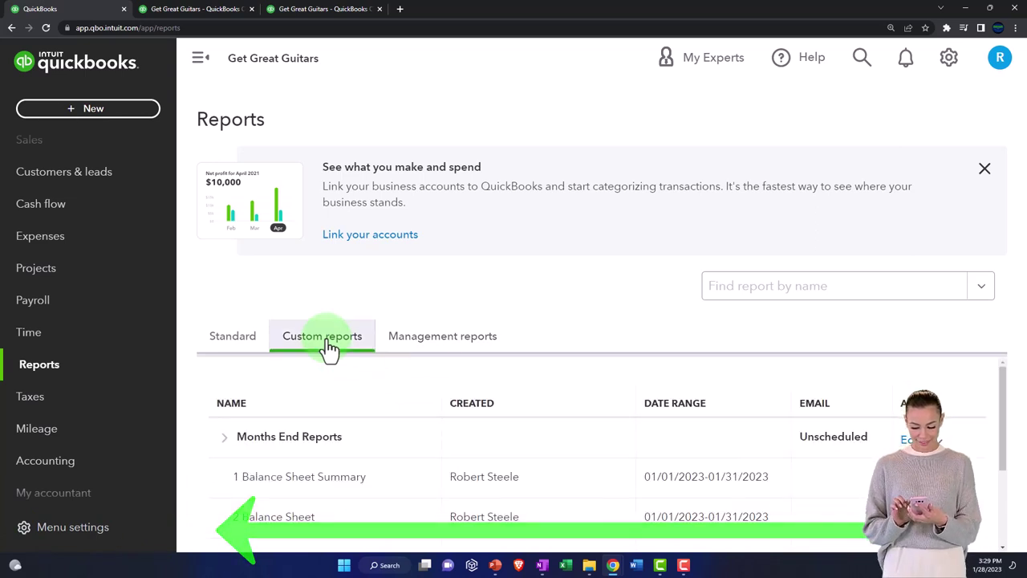
{"action": "left_click", "coordinate": [199, 61]}
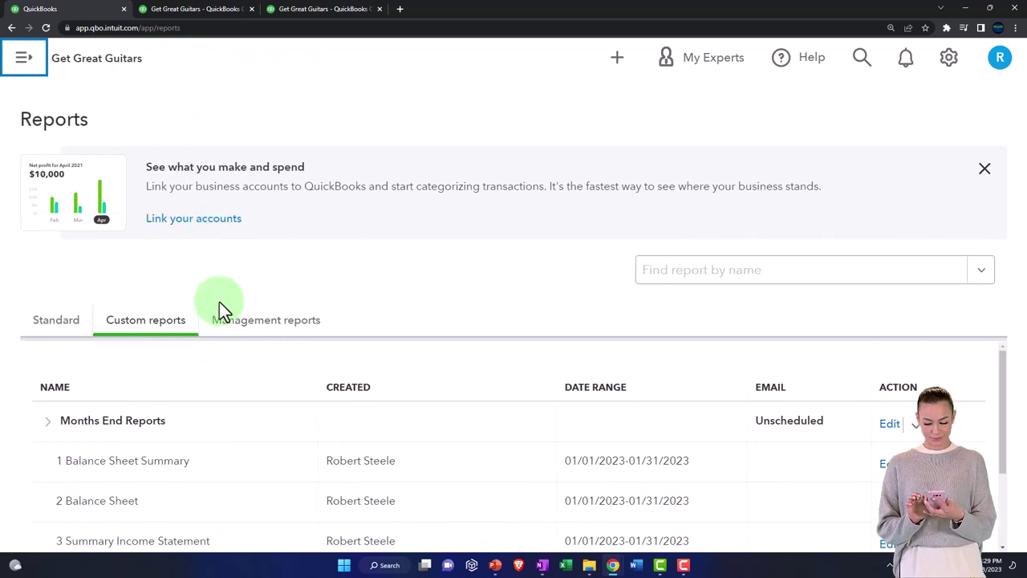
{"action": "scroll", "coordinate": [207, 401], "scroll_direction": "down", "scroll_amount": 2}
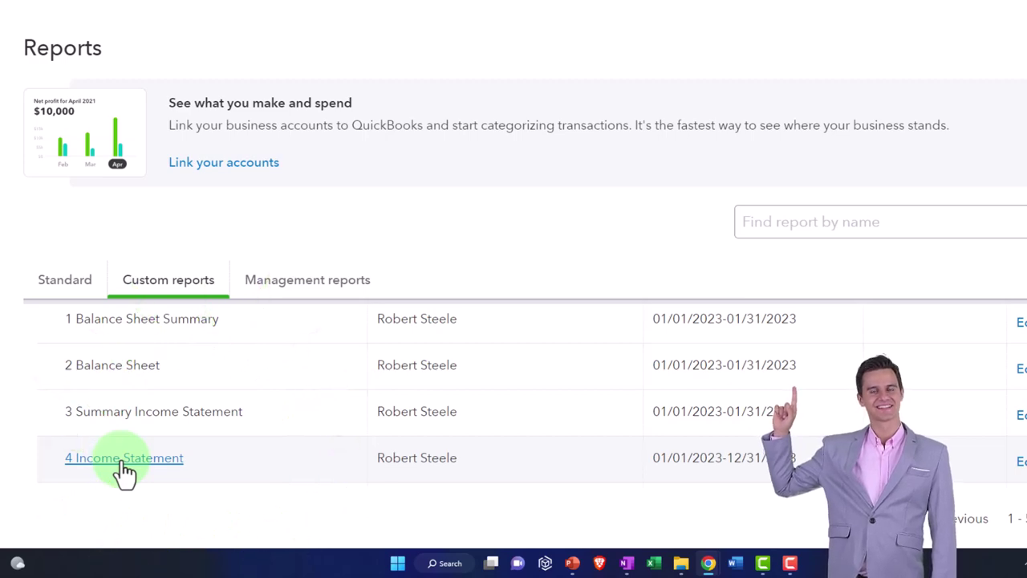
{"action": "scroll", "coordinate": [126, 474], "scroll_direction": "up", "scroll_amount": 2}
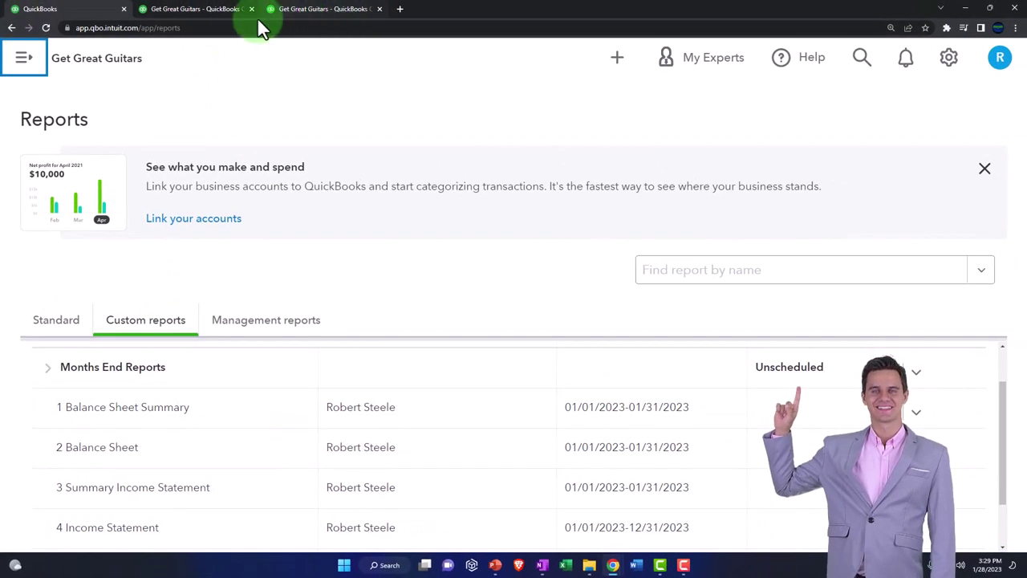
Duplicate the Profit and Loss browser tab, open the Reports page in the copy and look through the custom reports.
{"action": "left_click", "coordinate": [329, 12]}
{"action": "right_click", "coordinate": [341, 16]}
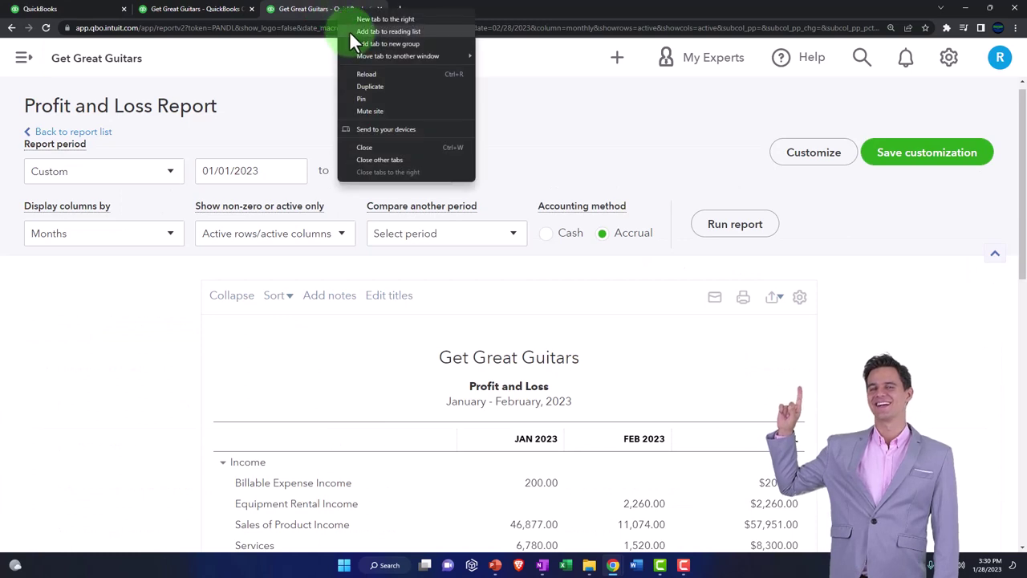
{"action": "left_click", "coordinate": [371, 86]}
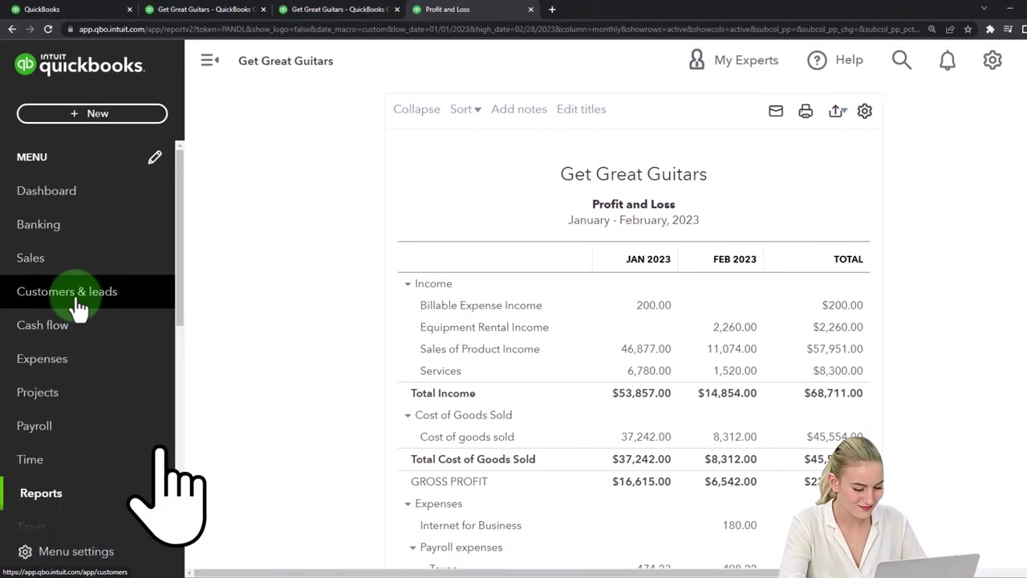
{"action": "left_click", "coordinate": [44, 491]}
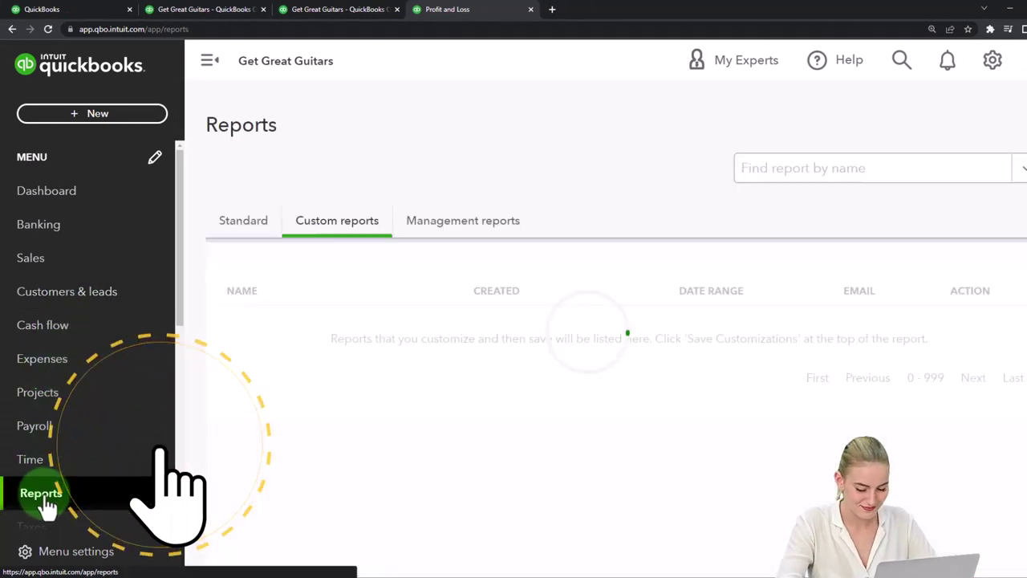
{"action": "left_click", "coordinate": [211, 62]}
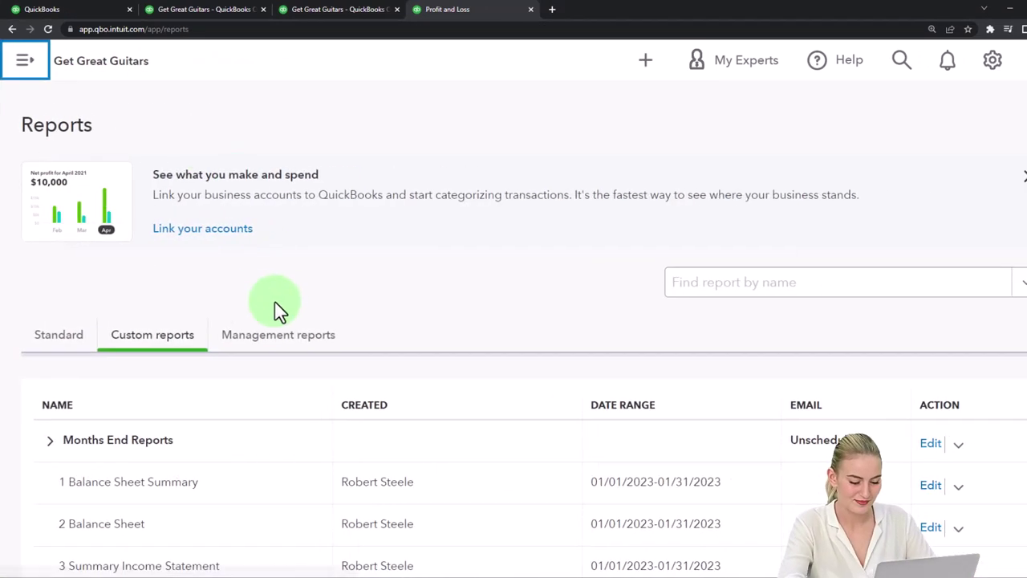
{"action": "scroll", "coordinate": [222, 440], "scroll_direction": "down", "scroll_amount": 1}
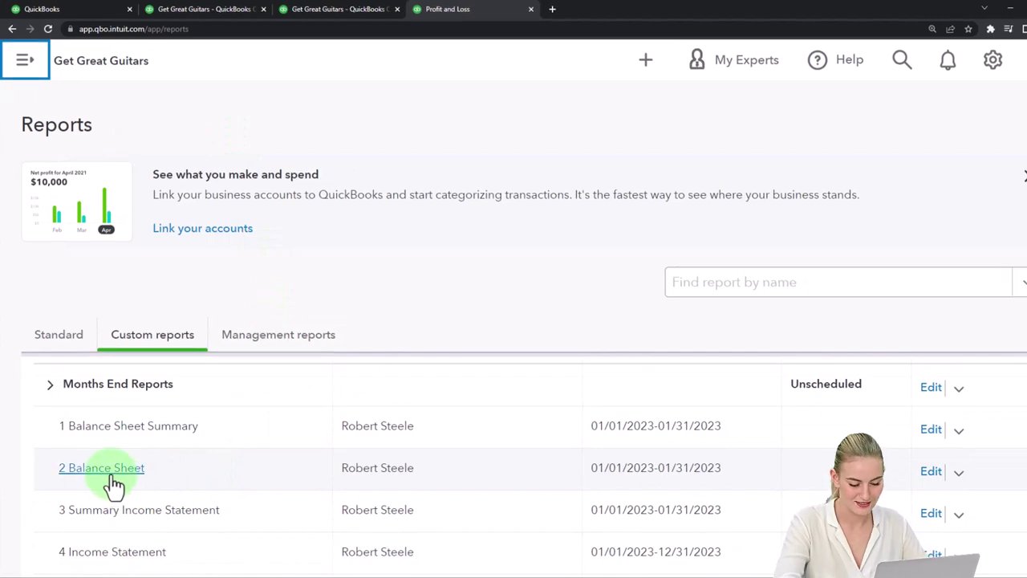
{"action": "scroll", "coordinate": [118, 481], "scroll_direction": "down", "scroll_amount": 1}
{"action": "scroll", "coordinate": [118, 481], "scroll_direction": "up", "scroll_amount": 2}
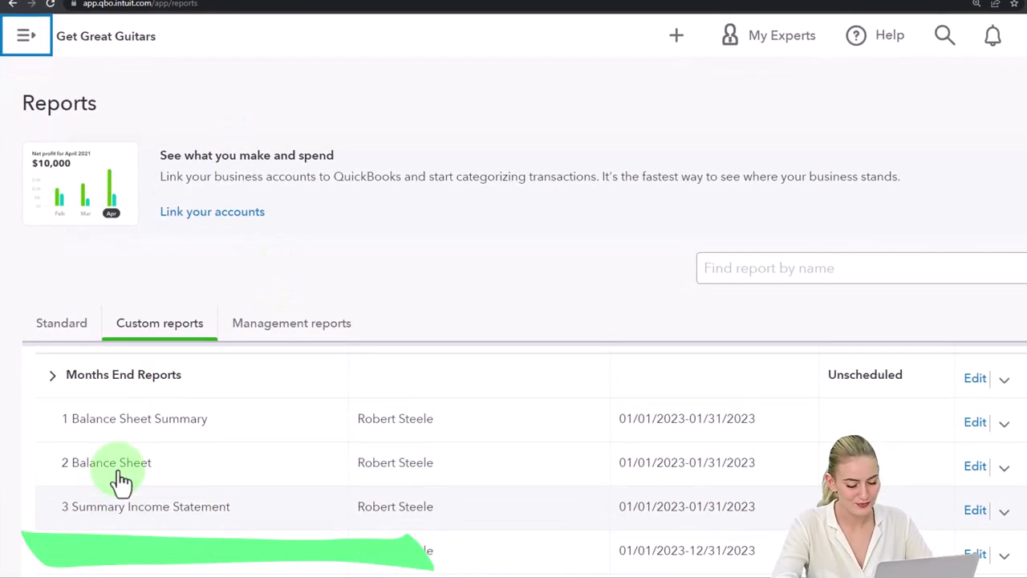
Open the Balance Sheet Summary from the Business overview section of the standard reports.
{"action": "left_click", "coordinate": [62, 323]}
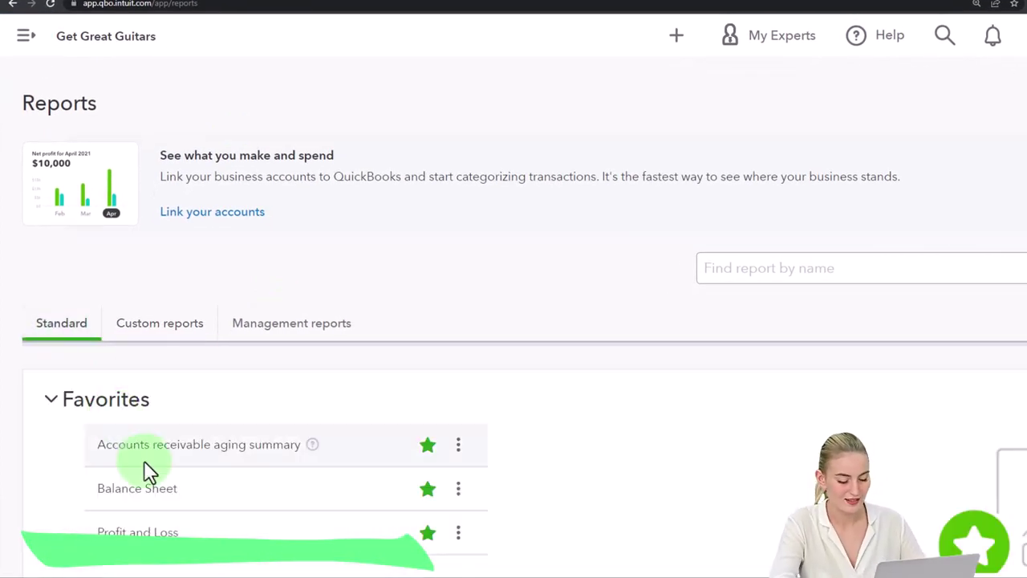
{"action": "scroll", "coordinate": [146, 471], "scroll_direction": "down", "scroll_amount": 1}
{"action": "scroll", "coordinate": [147, 470], "scroll_direction": "down", "scroll_amount": 2}
{"action": "key", "text": "ctrl+minus"}
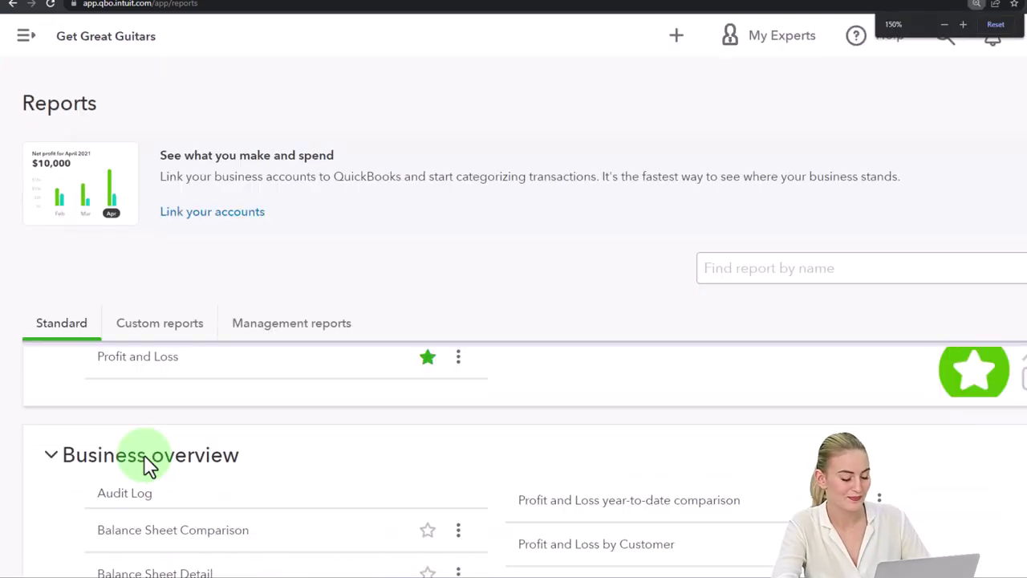
{"action": "scroll", "coordinate": [147, 464], "scroll_direction": "down", "scroll_amount": 1}
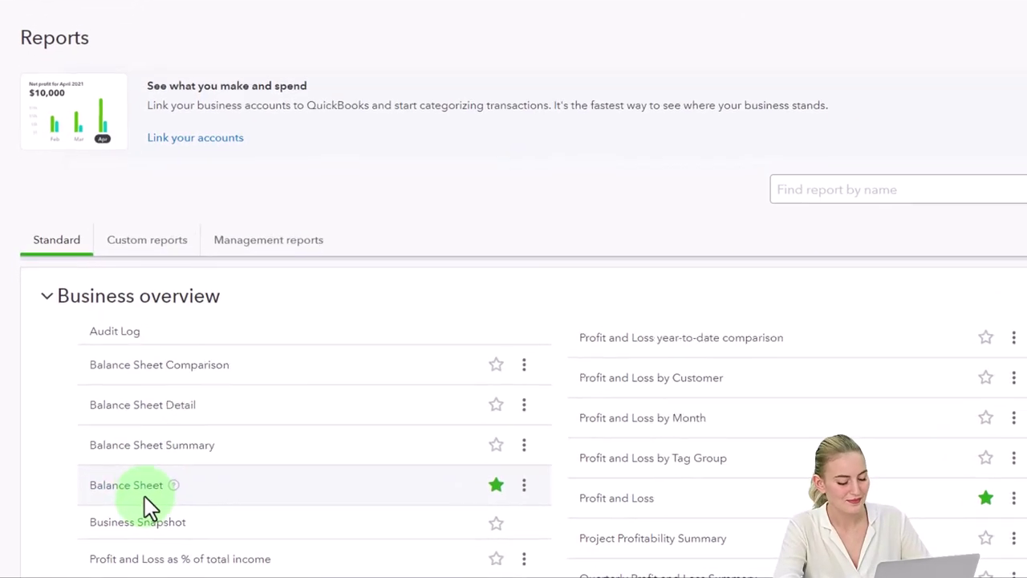
{"action": "left_click", "coordinate": [150, 461]}
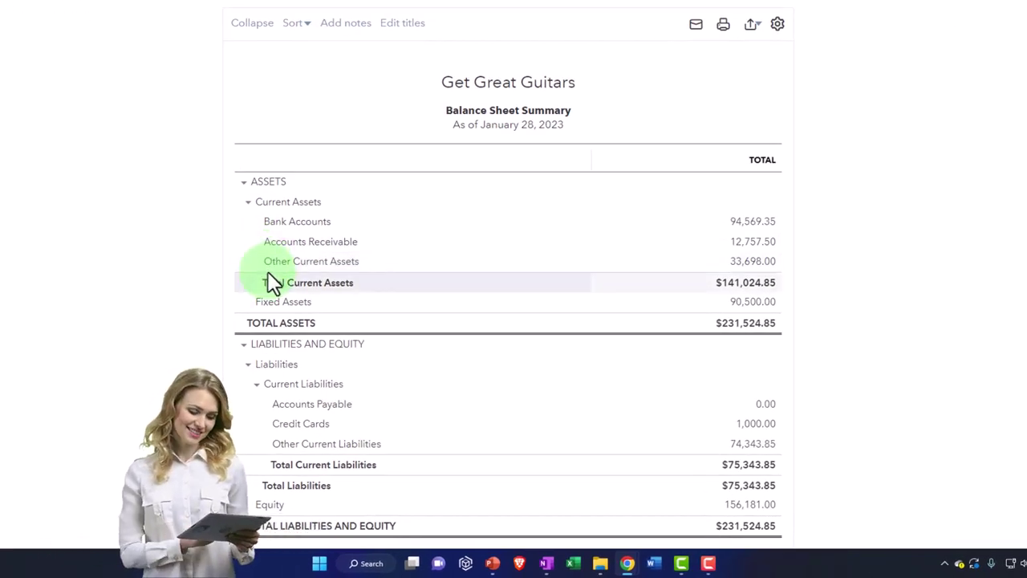
Customize the Balance Sheet Summary to omit cents and show negative numbers as (100) in red.
{"action": "scroll", "coordinate": [270, 274], "scroll_direction": "up", "scroll_amount": 2}
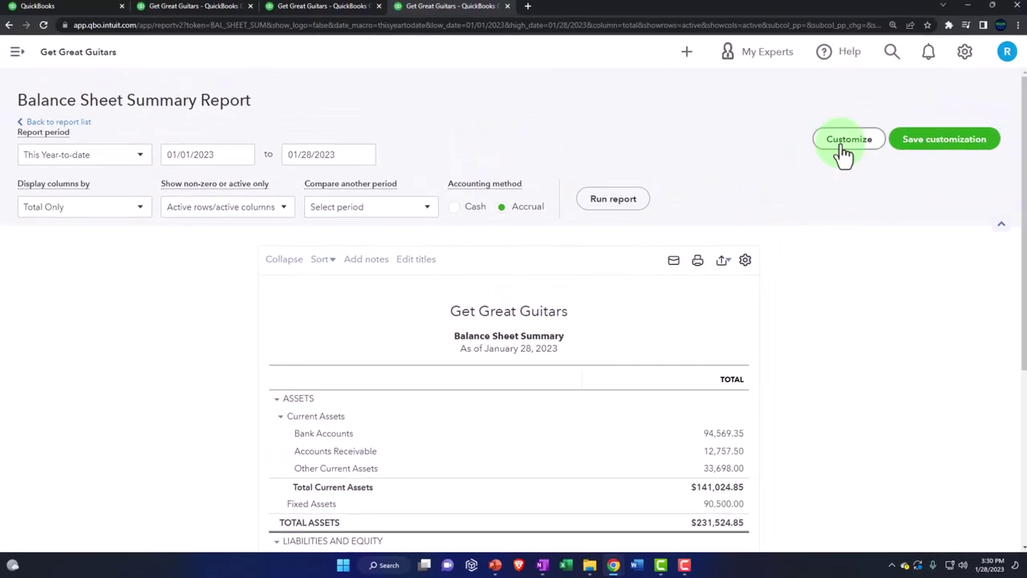
{"action": "left_click", "coordinate": [896, 18]}
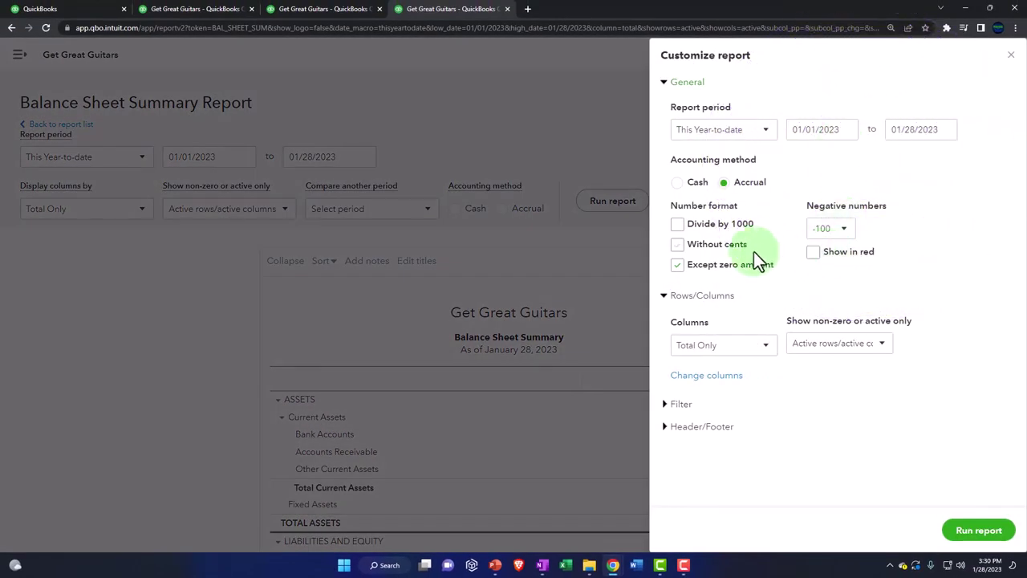
{"action": "left_click", "coordinate": [680, 248]}
{"action": "left_click", "coordinate": [838, 257]}
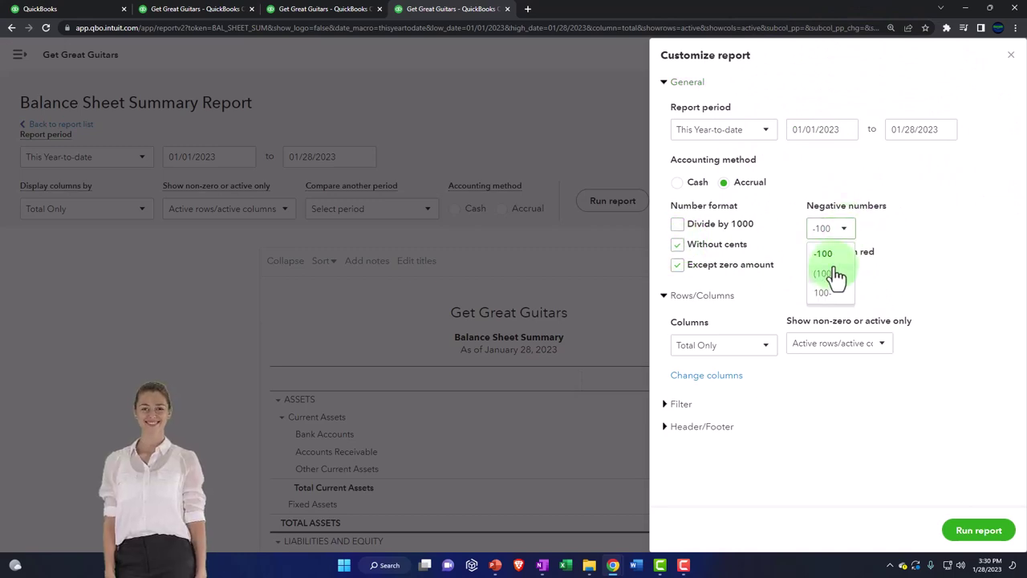
{"action": "left_click", "coordinate": [832, 256]}
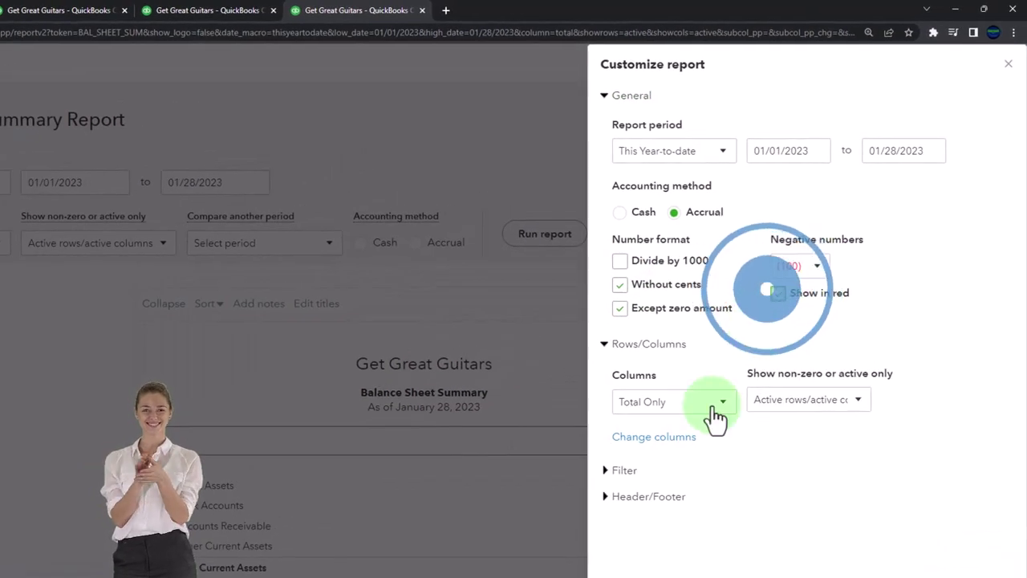
Remove the date prepared, time prepared and report basis from the Balance Sheet Summary footer and run the report.
{"action": "left_click", "coordinate": [613, 498]}
{"action": "scroll", "coordinate": [680, 459], "scroll_direction": "down", "scroll_amount": 4}
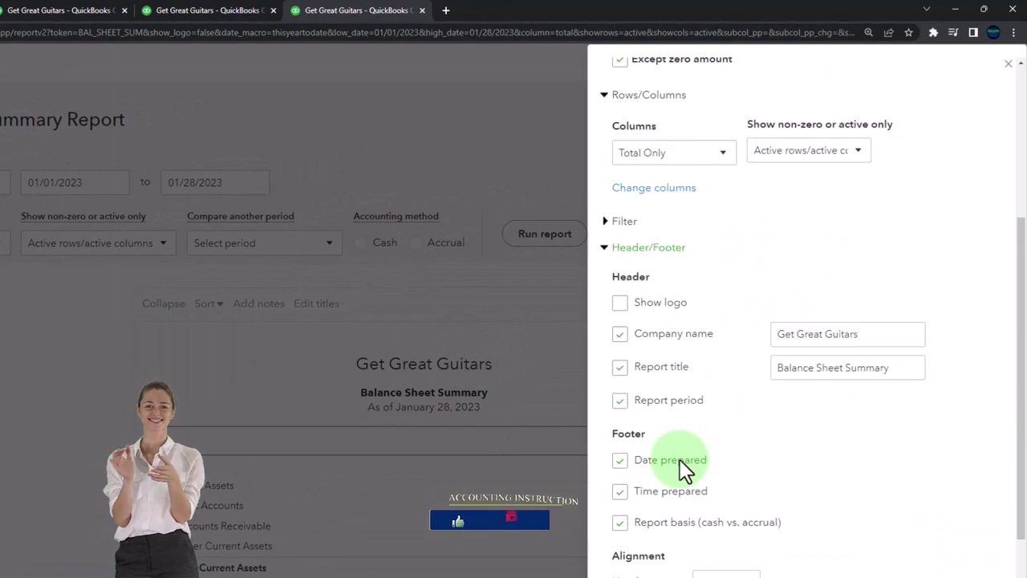
{"action": "left_click", "coordinate": [645, 395]}
{"action": "left_click", "coordinate": [624, 421]}
{"action": "left_click", "coordinate": [624, 454]}
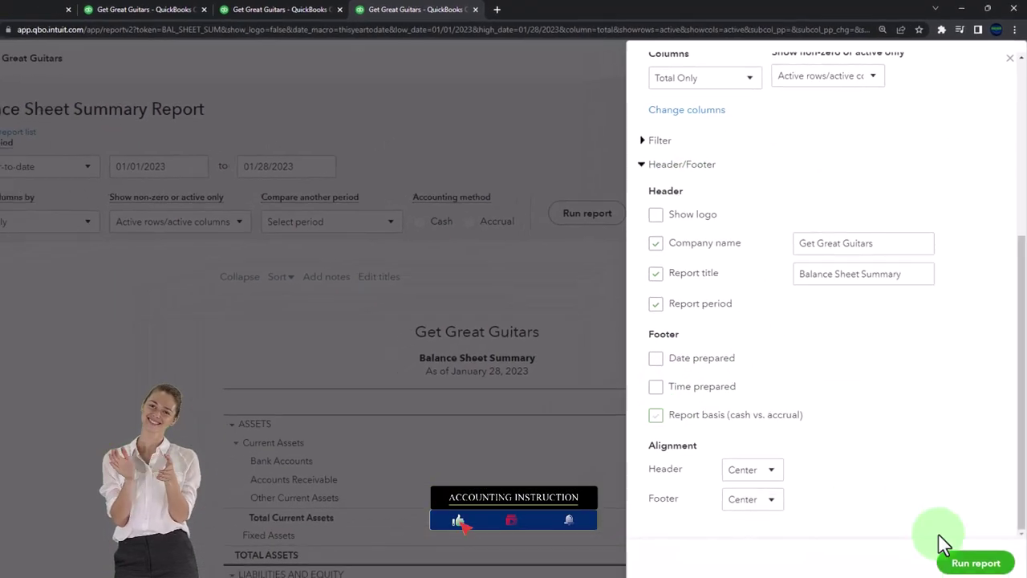
{"action": "left_click", "coordinate": [970, 577]}
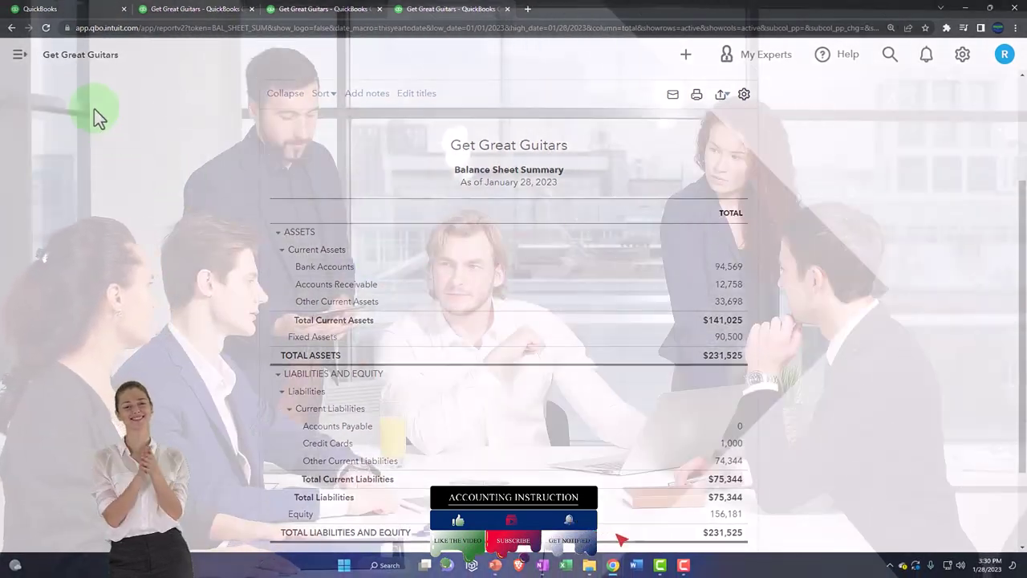
Return to the Reports page and look through the Business overview reports in the standard list.
{"action": "left_click", "coordinate": [19, 55]}
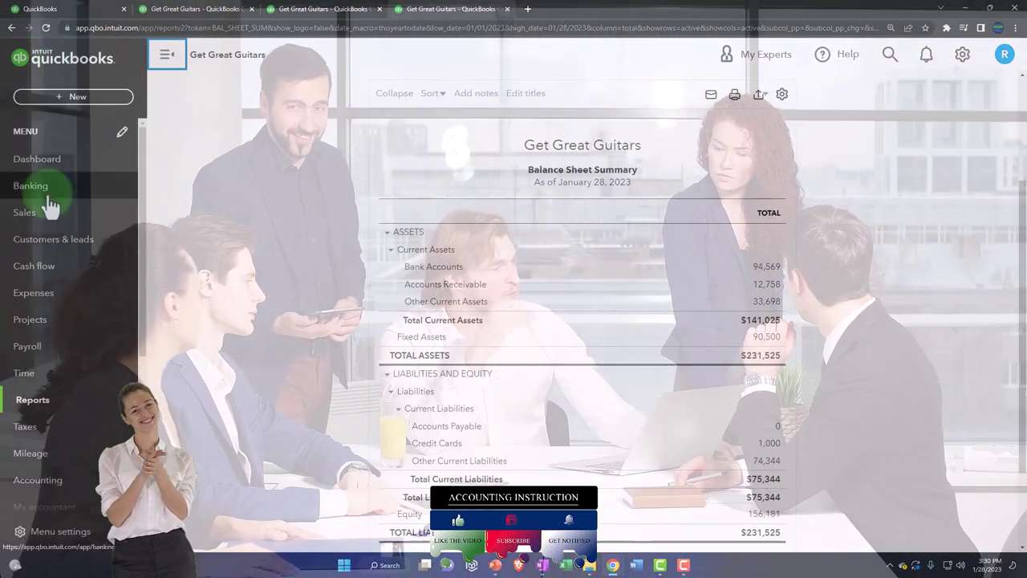
{"action": "left_click", "coordinate": [32, 401]}
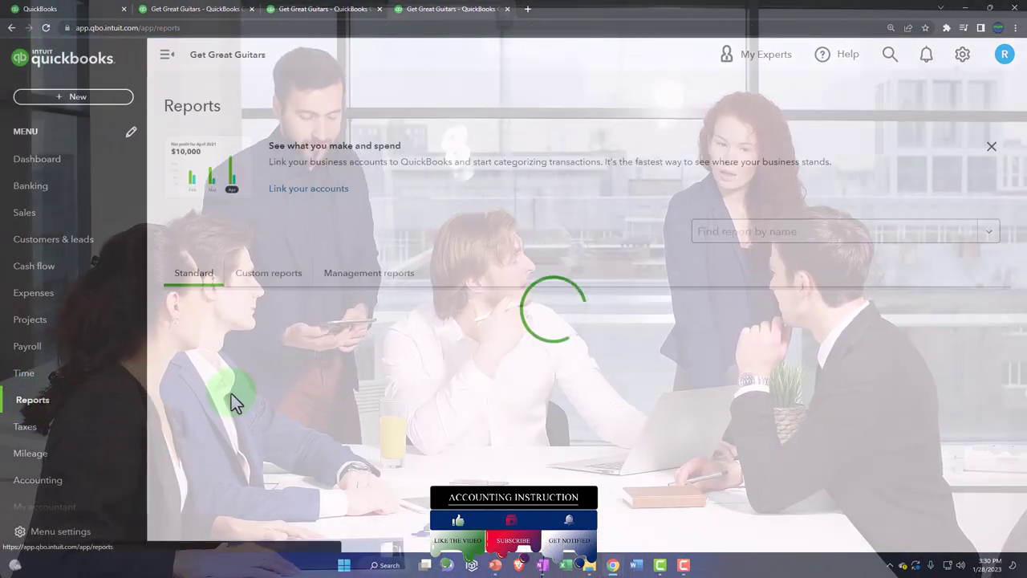
{"action": "scroll", "coordinate": [275, 385], "scroll_direction": "down", "scroll_amount": 5}
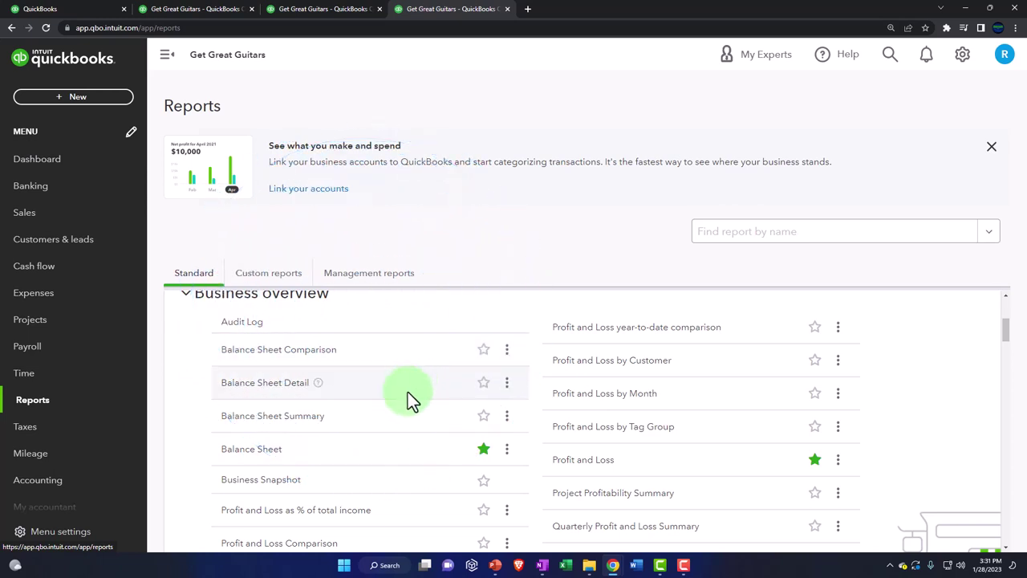
{"action": "scroll", "coordinate": [389, 428], "scroll_direction": "down", "scroll_amount": 1}
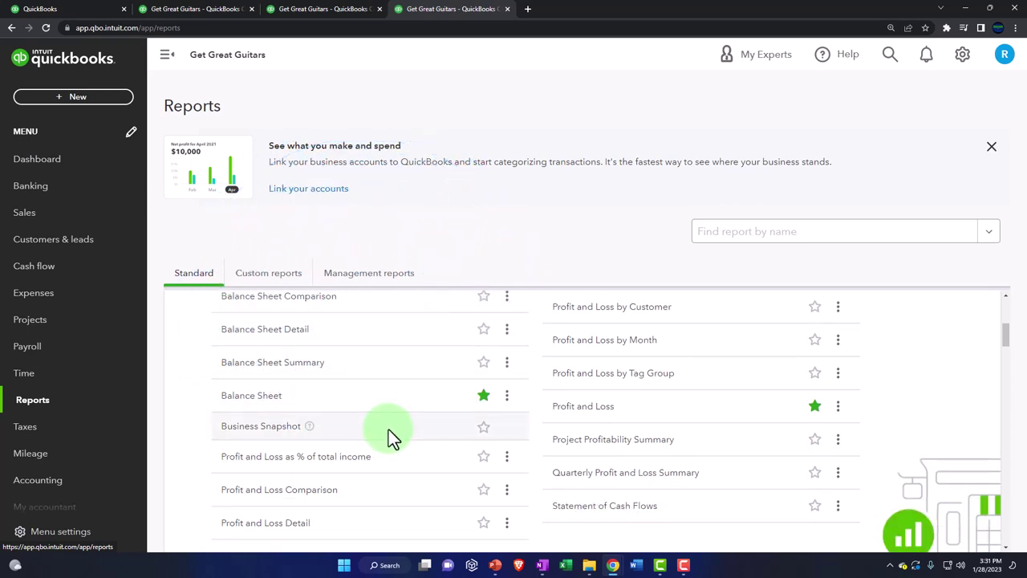
{"action": "scroll", "coordinate": [366, 477], "scroll_direction": "down", "scroll_amount": 1}
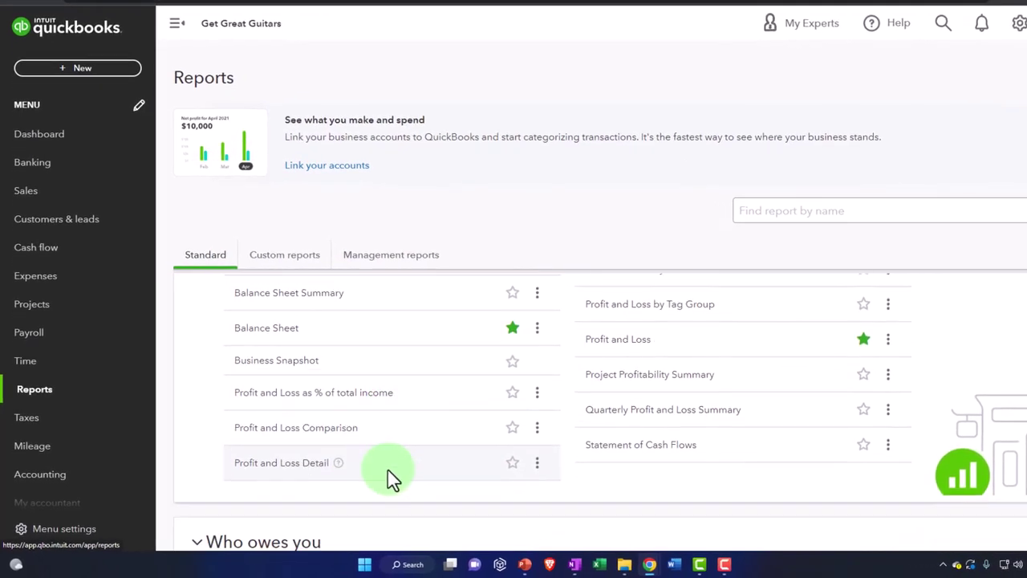
Open the Balance Sheet from the Favorites reports and collapse the navigation menu.
{"action": "scroll", "coordinate": [368, 467], "scroll_direction": "up", "scroll_amount": 5}
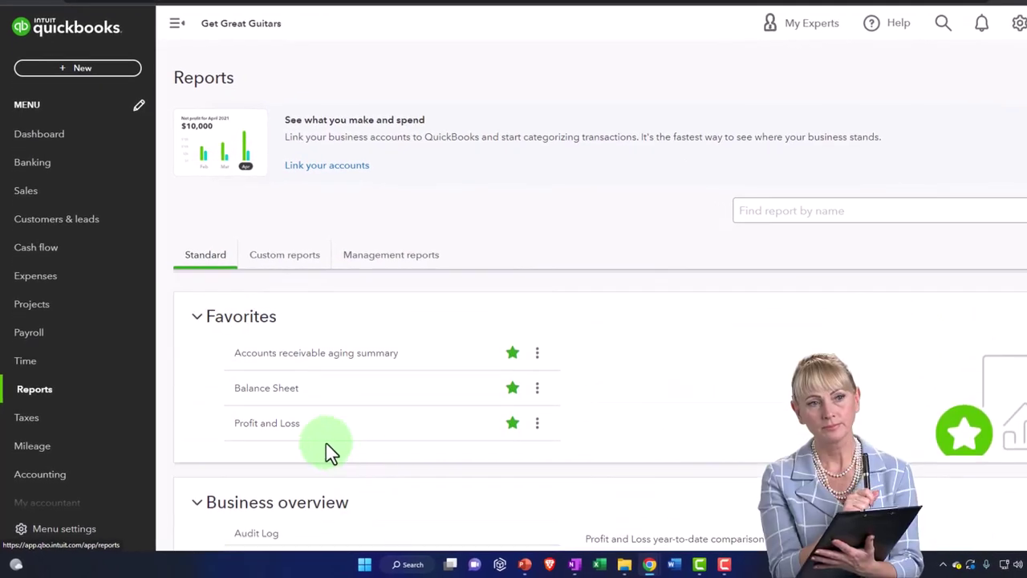
{"action": "left_click", "coordinate": [266, 393]}
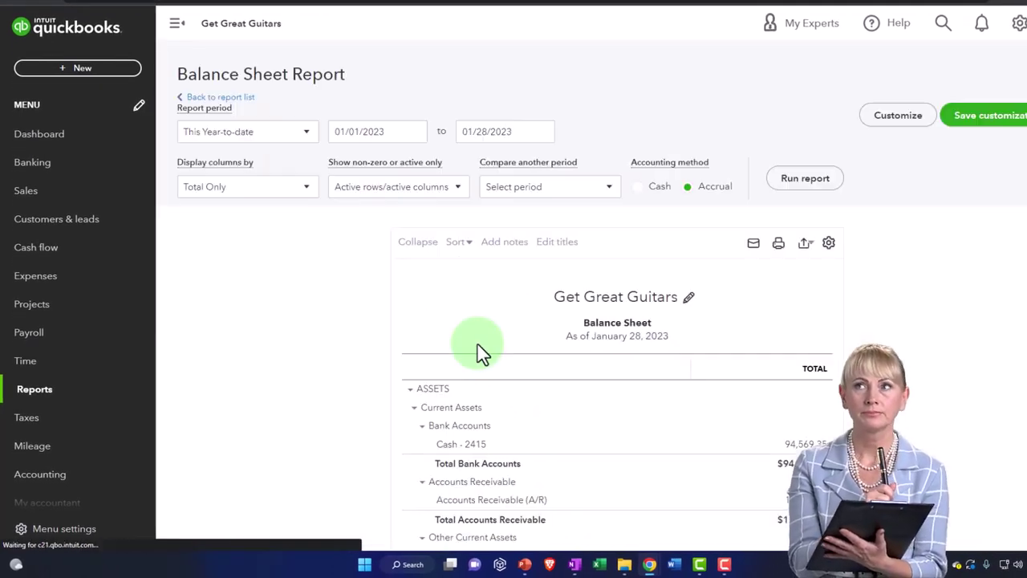
{"action": "scroll", "coordinate": [478, 353], "scroll_direction": "down", "scroll_amount": 2}
{"action": "scroll", "coordinate": [480, 353], "scroll_direction": "up", "scroll_amount": 3}
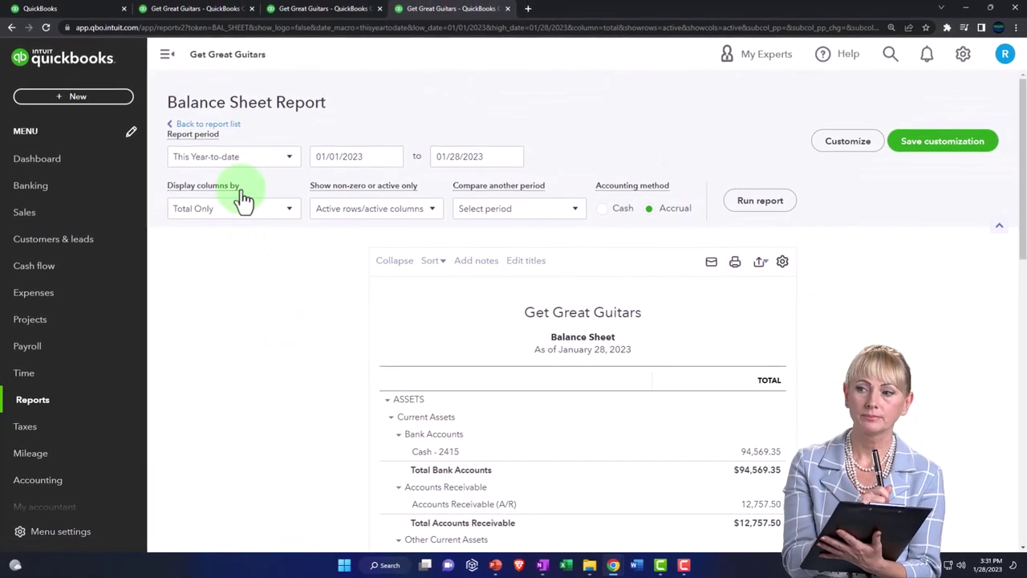
{"action": "left_click", "coordinate": [166, 58]}
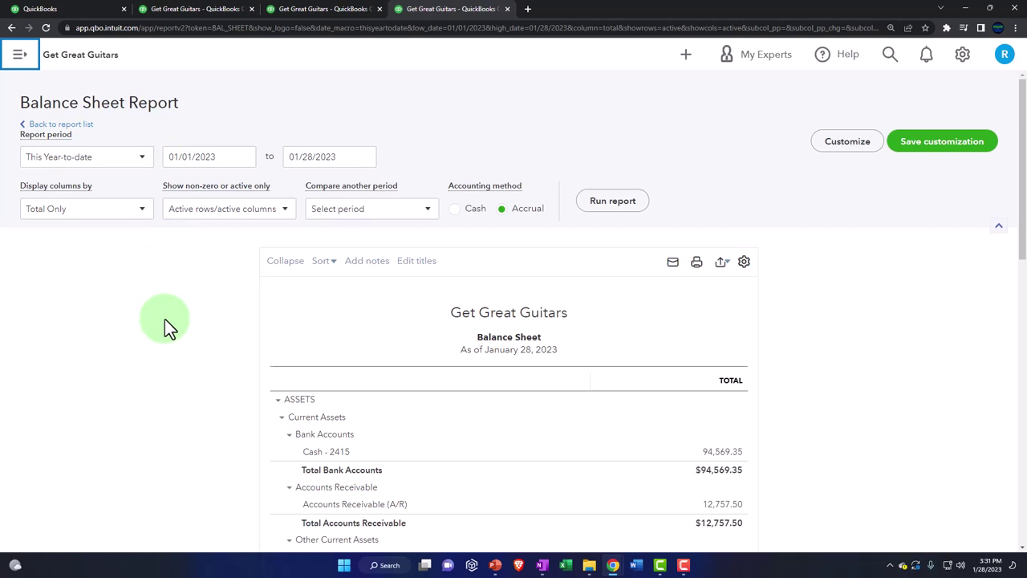
Set the Balance Sheet report period from 01/01/2023 to 02/28/2023.
{"action": "left_click", "coordinate": [218, 158]}
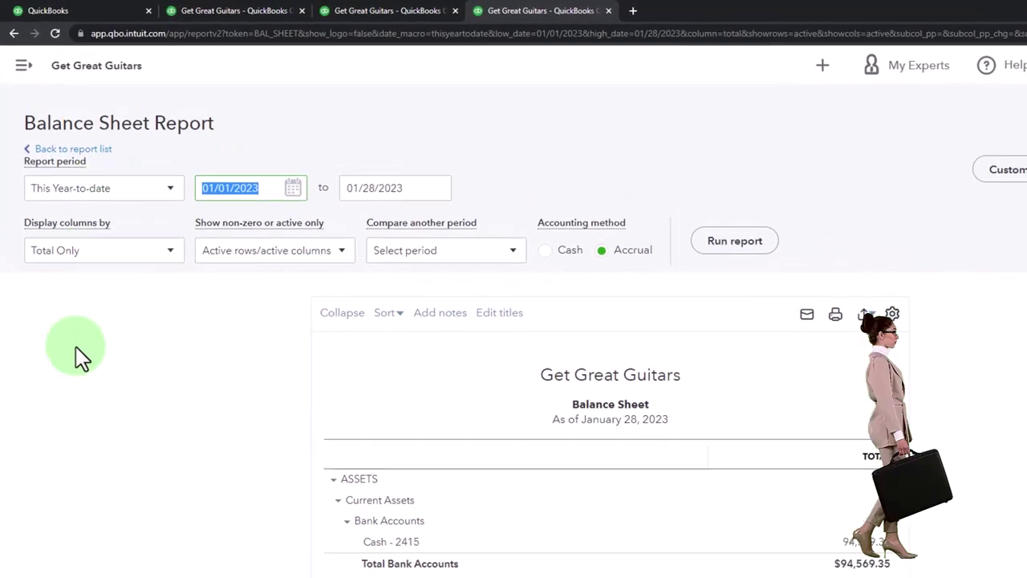
{"action": "type", "text": "010123"}
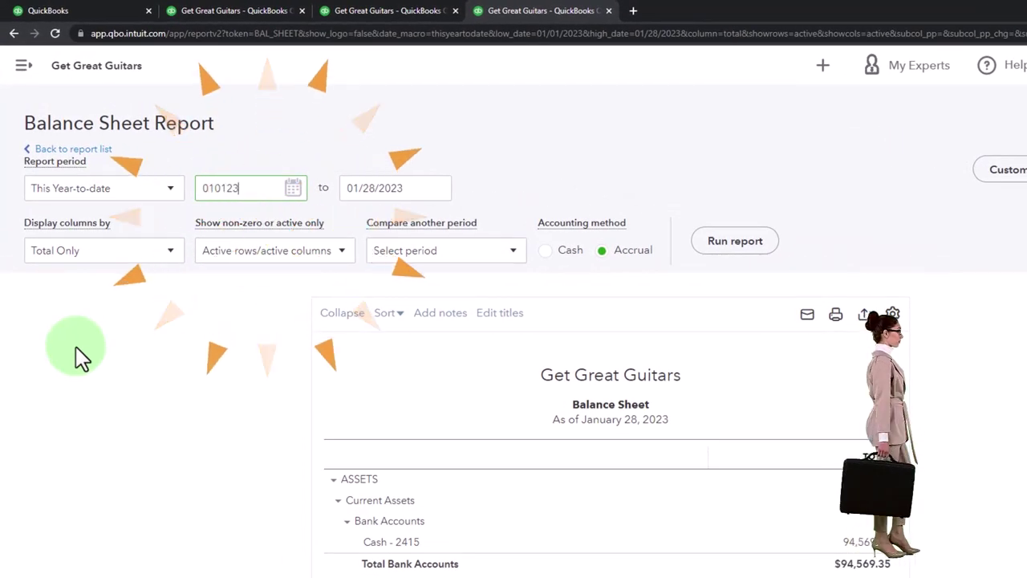
{"action": "key", "text": "Tab"}
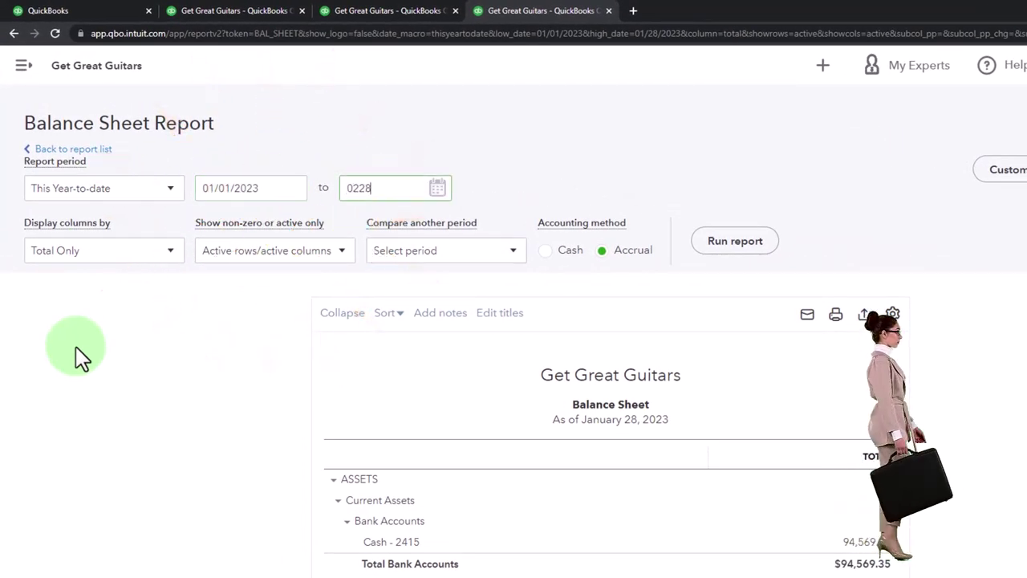
Display the Balance Sheet columns by Quarters and run the report.
{"action": "left_click", "coordinate": [171, 251]}
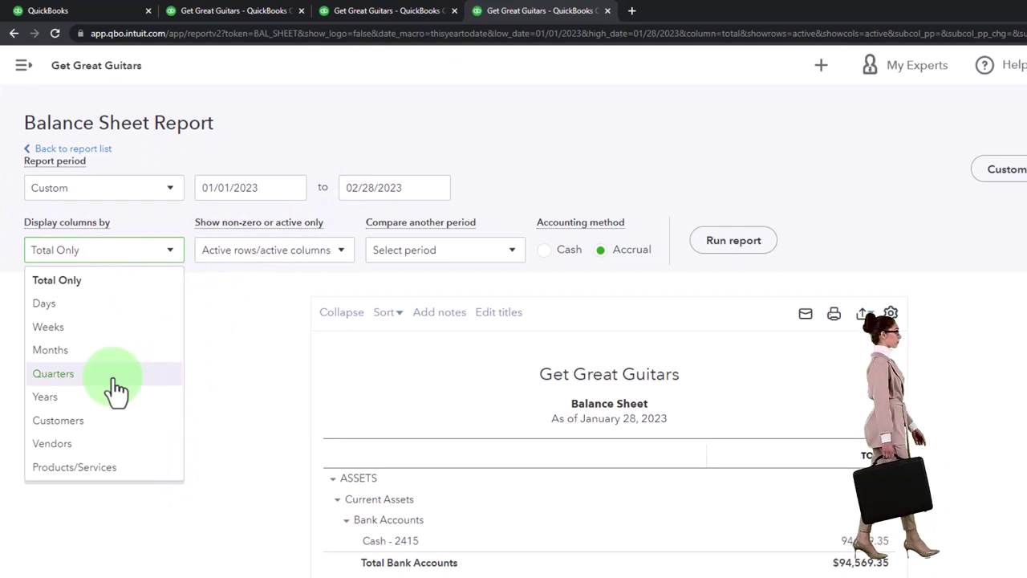
{"action": "left_click", "coordinate": [116, 382]}
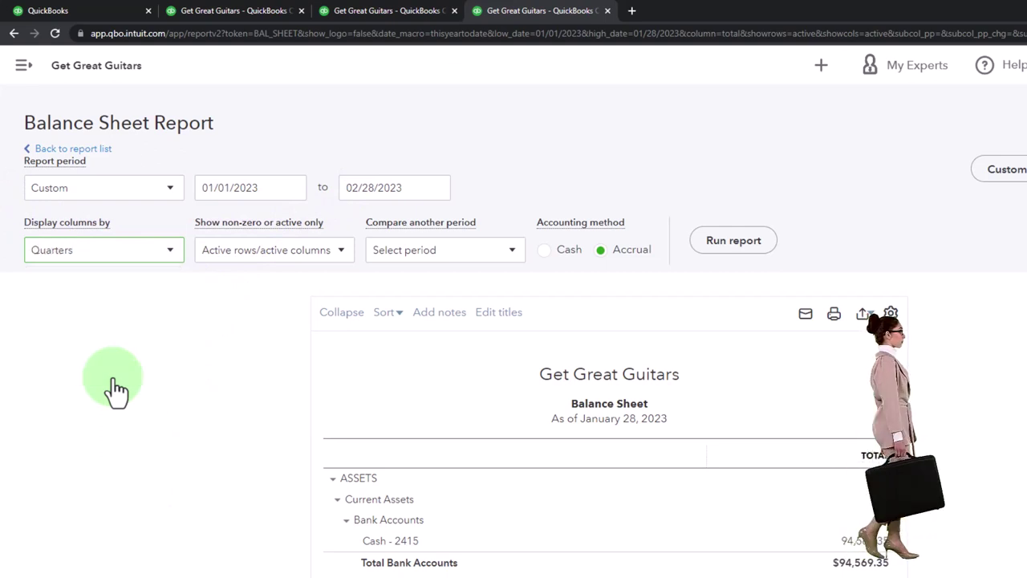
{"action": "left_click", "coordinate": [734, 240]}
{"action": "scroll", "coordinate": [612, 224], "scroll_direction": "down", "scroll_amount": 3}
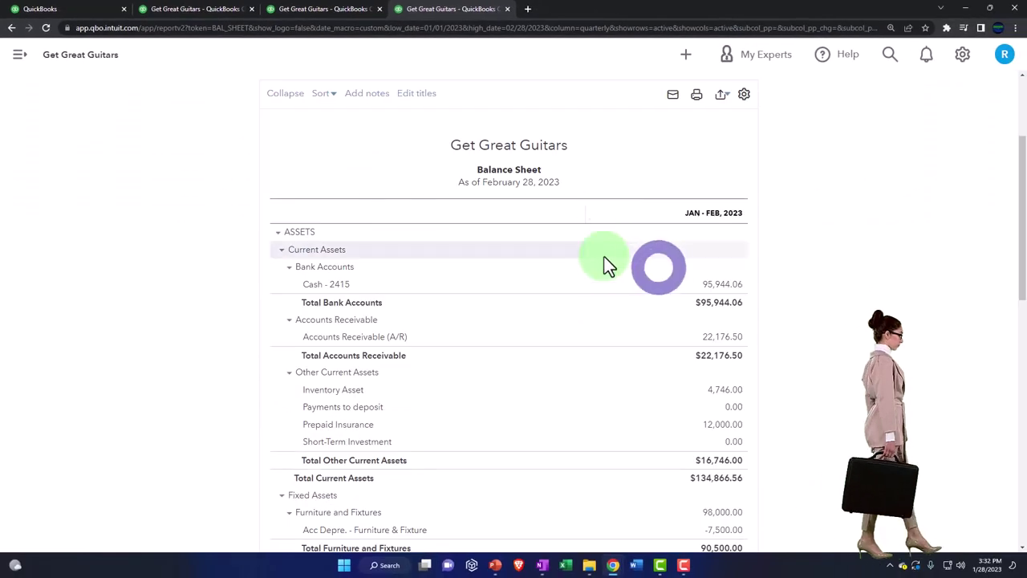
Switch the Balance Sheet column display to Months and rerun the report.
{"action": "scroll", "coordinate": [608, 299], "scroll_direction": "up", "scroll_amount": 3}
{"action": "left_click", "coordinate": [149, 215]}
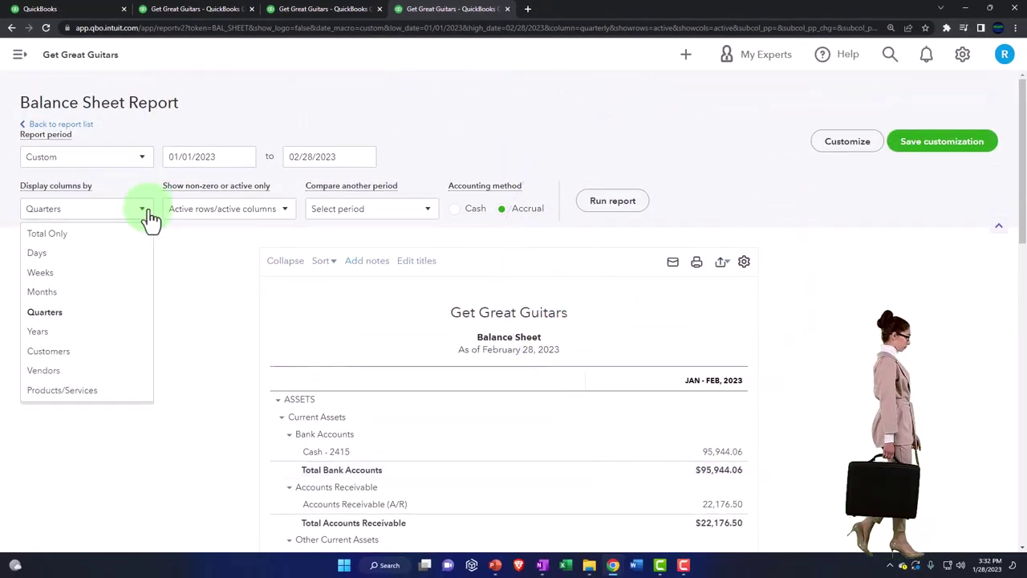
{"action": "left_click", "coordinate": [78, 293]}
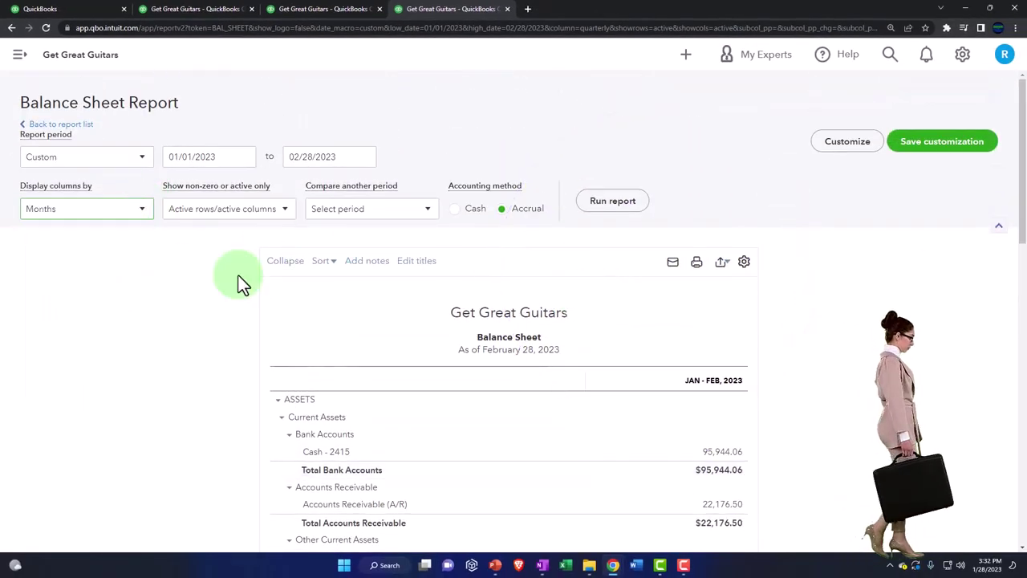
{"action": "left_click", "coordinate": [618, 202]}
{"action": "scroll", "coordinate": [762, 294], "scroll_direction": "down", "scroll_amount": 3}
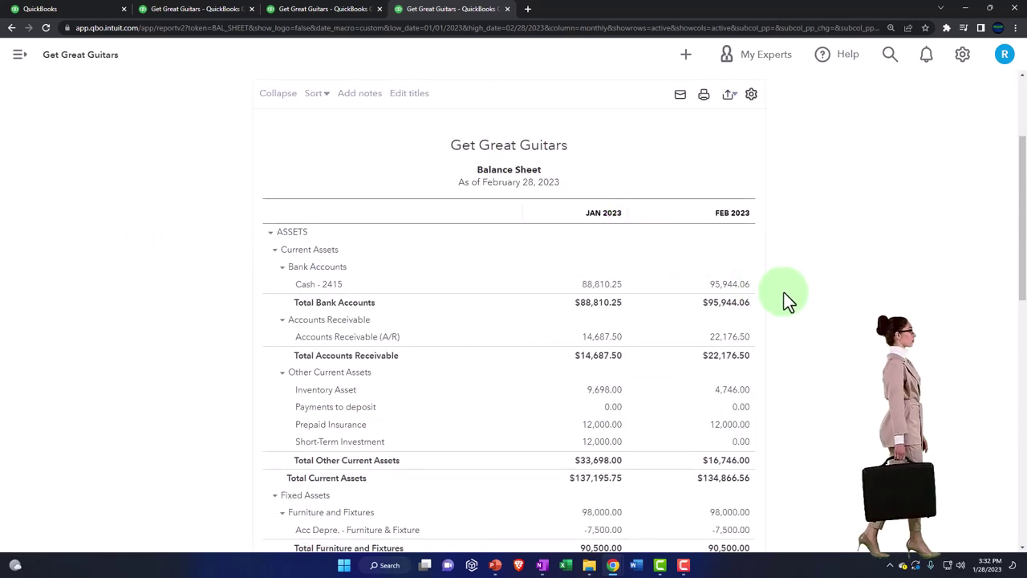
{"action": "left_click", "coordinate": [786, 298]}
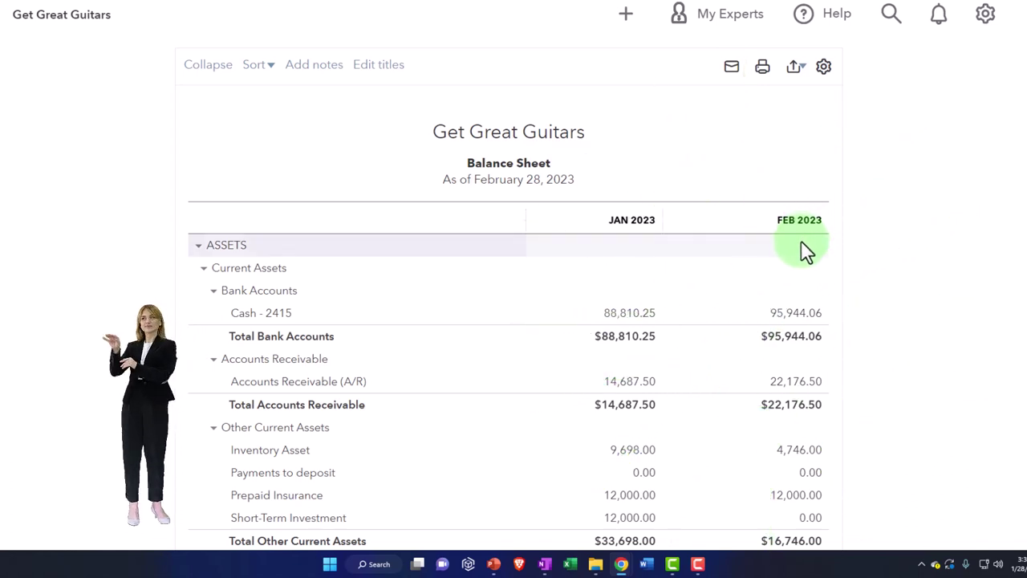
Set the Balance Sheet columns to Total Only and run the report again.
{"action": "scroll", "coordinate": [511, 314], "scroll_direction": "up", "scroll_amount": 5}
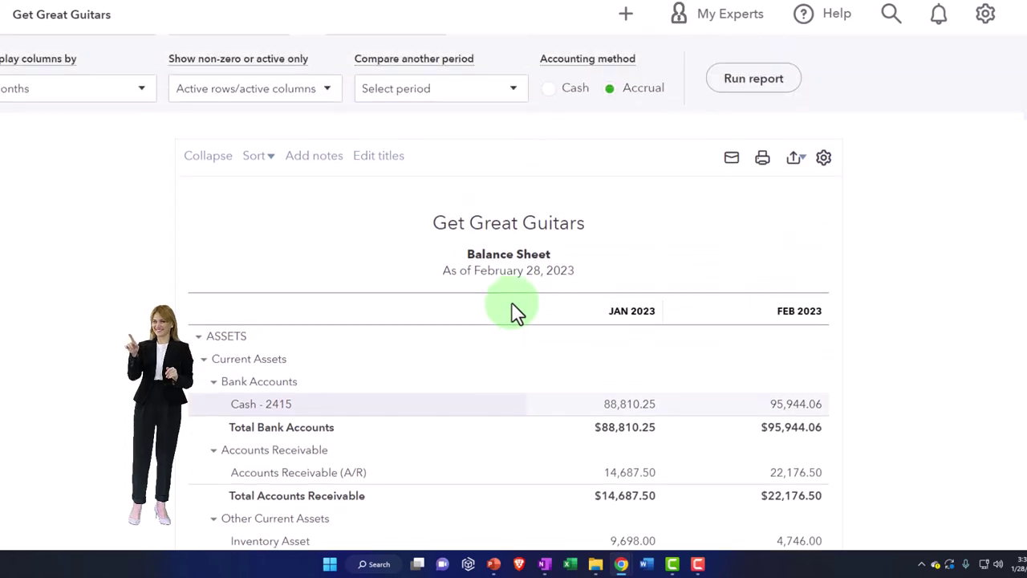
{"action": "left_click", "coordinate": [152, 225]}
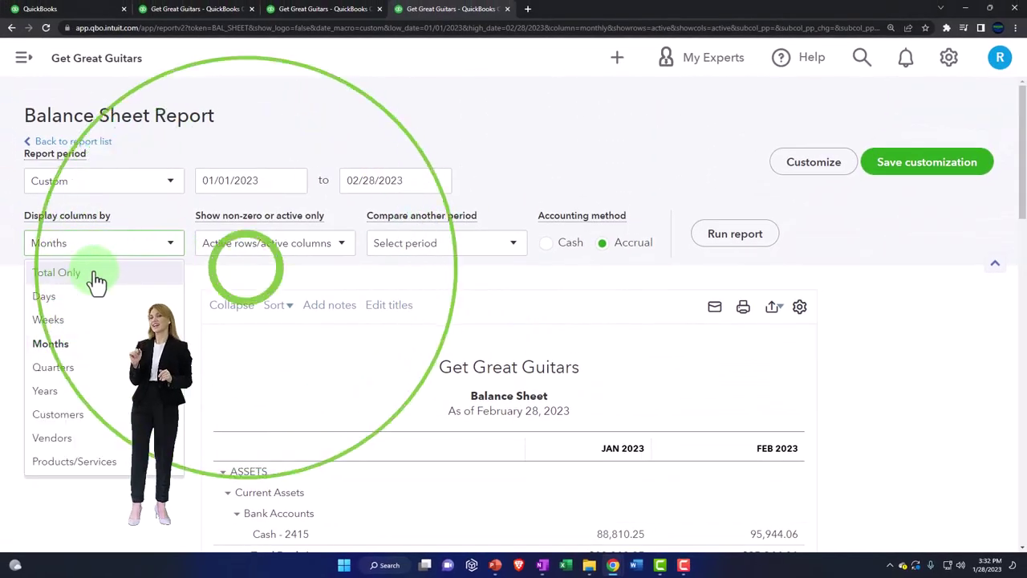
{"action": "left_click", "coordinate": [71, 259]}
{"action": "left_click", "coordinate": [735, 235]}
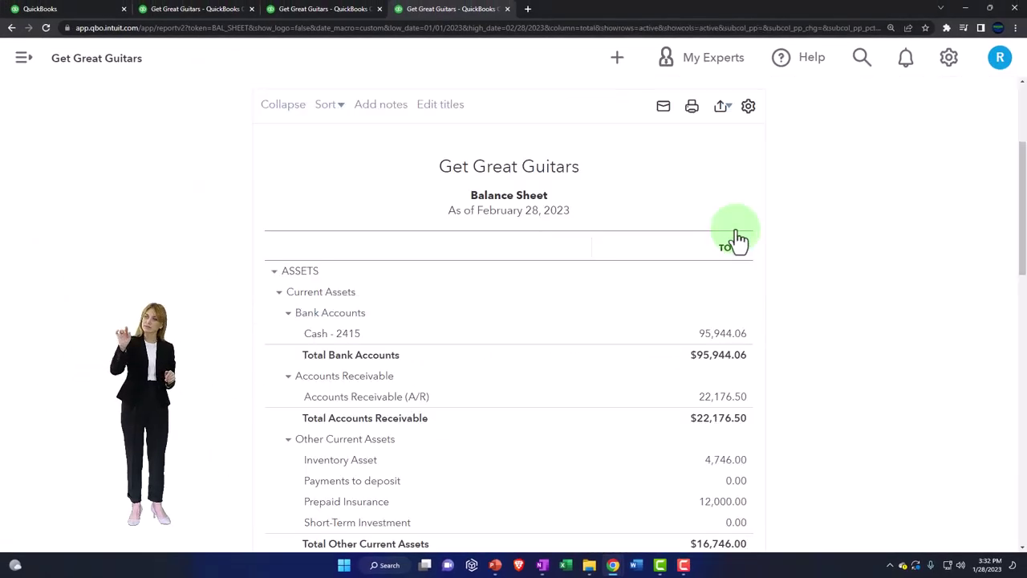
Change the report period's start date to 02/01/2023 and run the report.
{"action": "scroll", "coordinate": [401, 295], "scroll_direction": "up", "scroll_amount": 3}
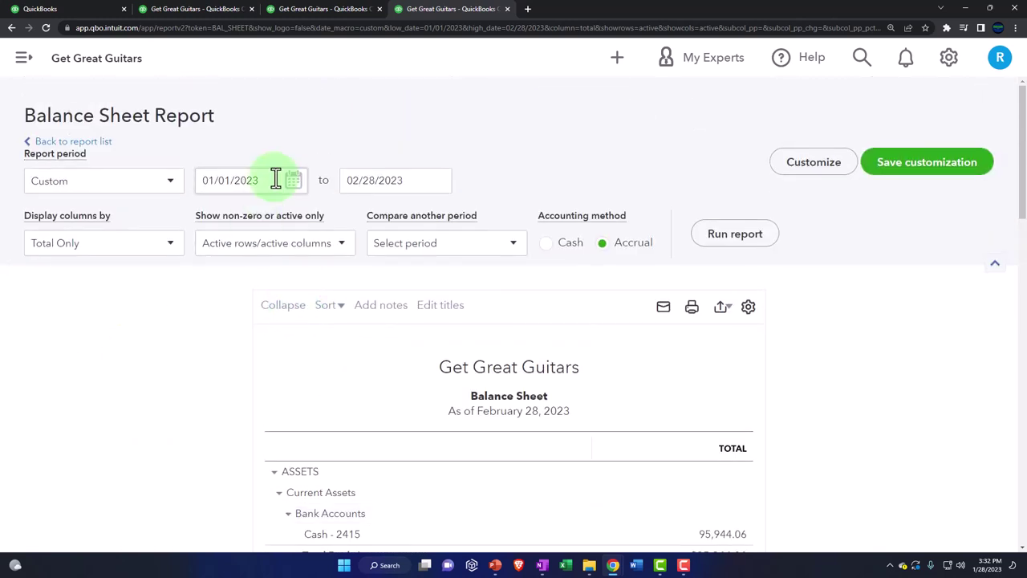
{"action": "left_click_drag", "start_coordinate": [275, 179], "coordinate": [164, 181]}
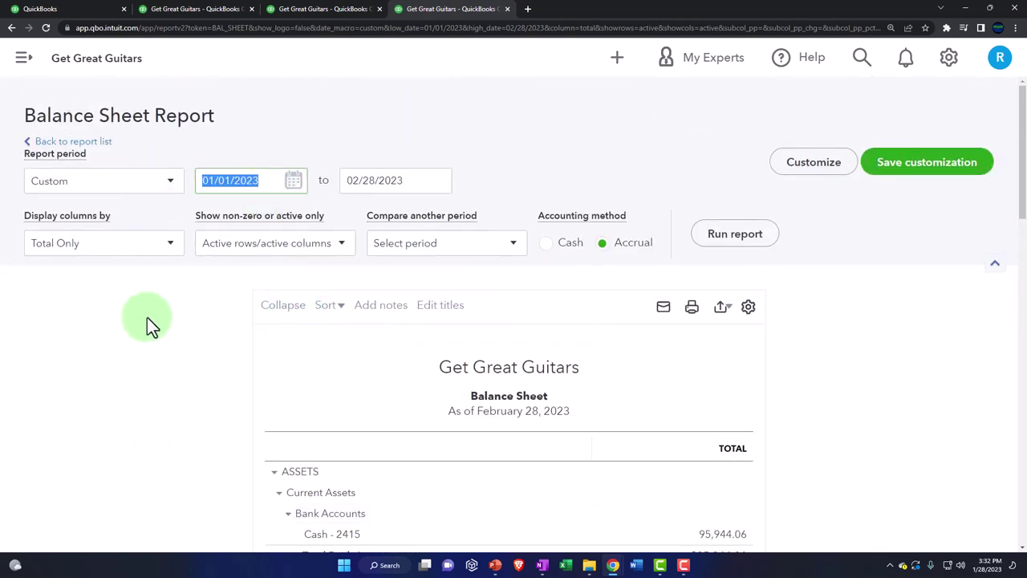
{"action": "type", "text": "02/21/2"}
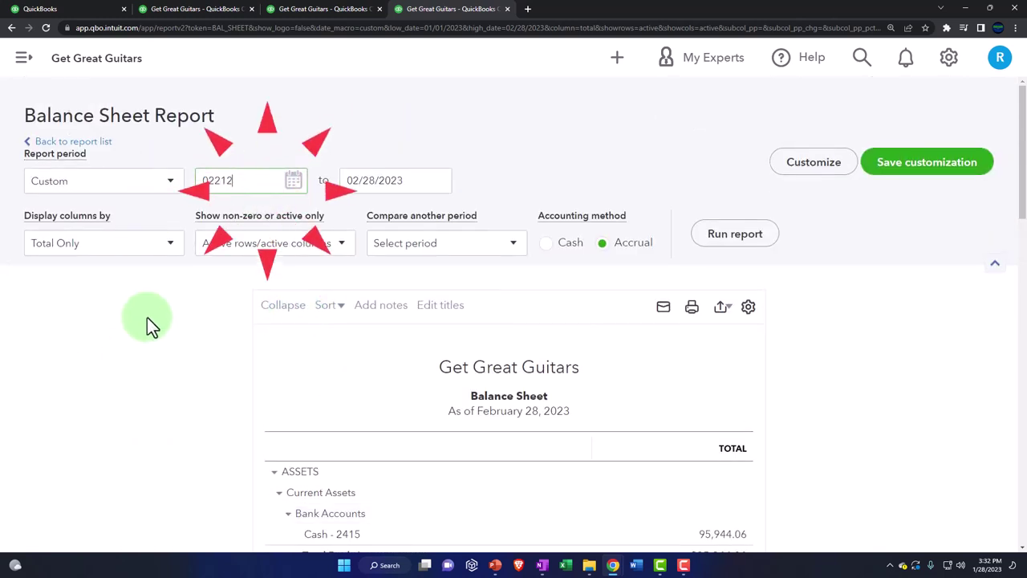
{"action": "type", "text": "023"}
{"action": "key", "text": "Tab"}
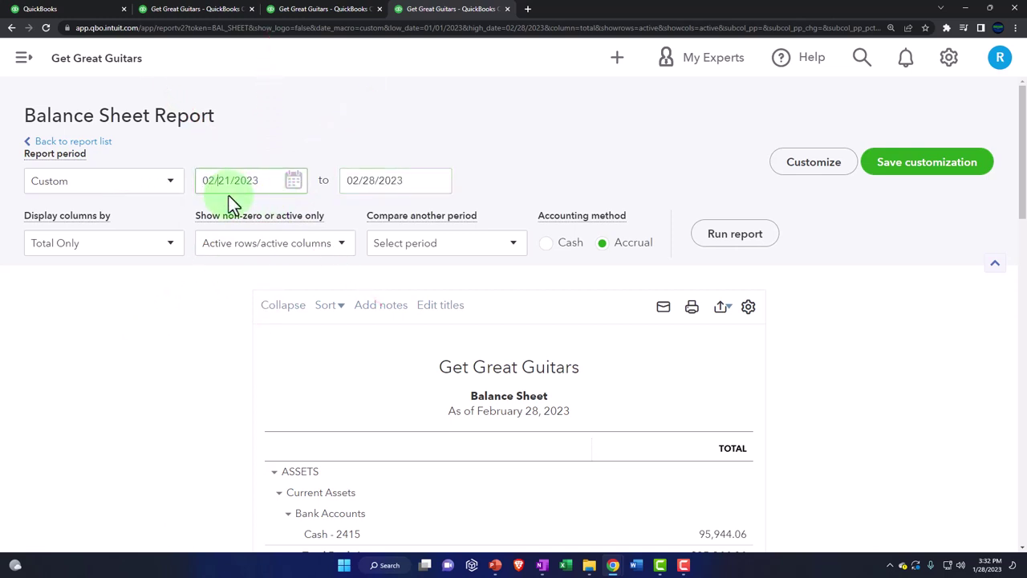
{"action": "key", "text": "Tab"}
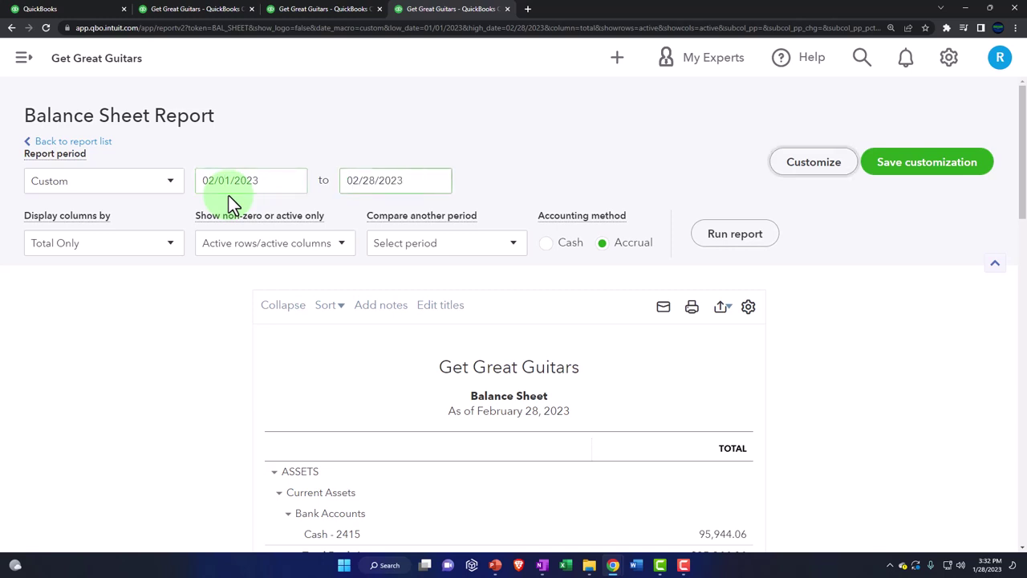
{"action": "left_click", "coordinate": [727, 240]}
{"action": "scroll", "coordinate": [727, 248], "scroll_direction": "down", "scroll_amount": 4}
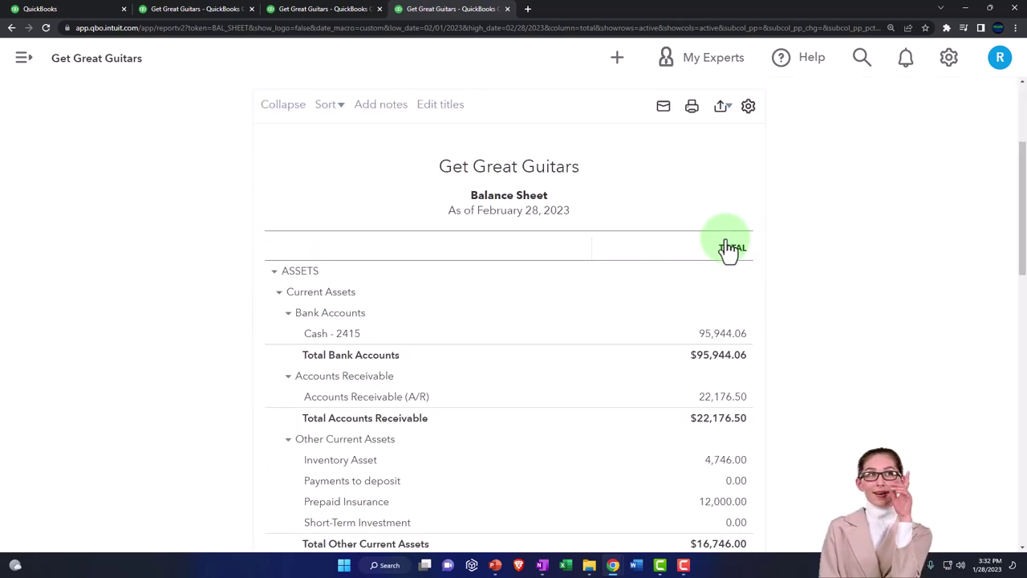
Add a comparison with the previous period, including $ change and % change, and run the report.
{"action": "scroll", "coordinate": [549, 312], "scroll_direction": "up", "scroll_amount": 4}
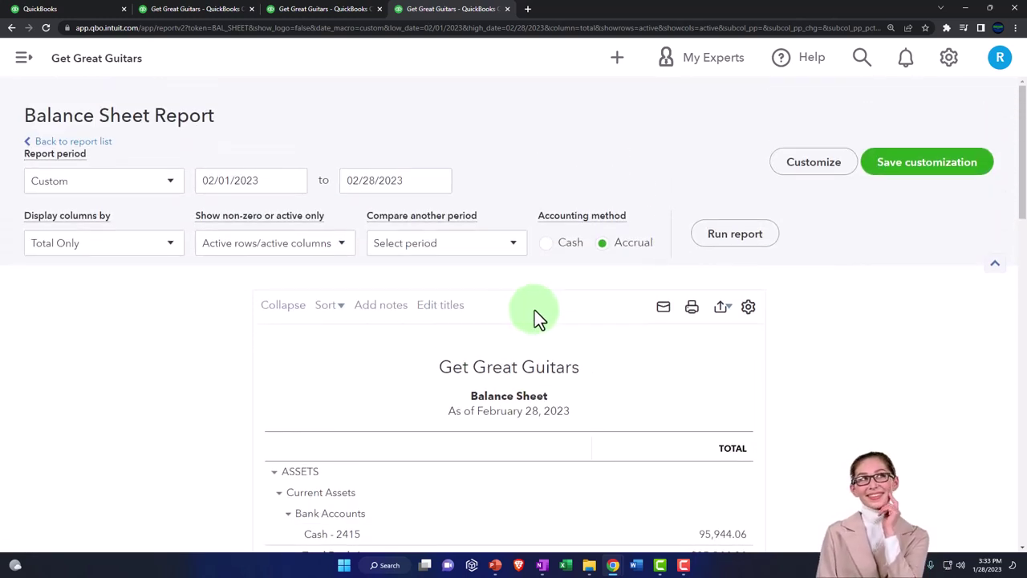
{"action": "left_click", "coordinate": [343, 250]}
{"action": "left_click", "coordinate": [344, 255]}
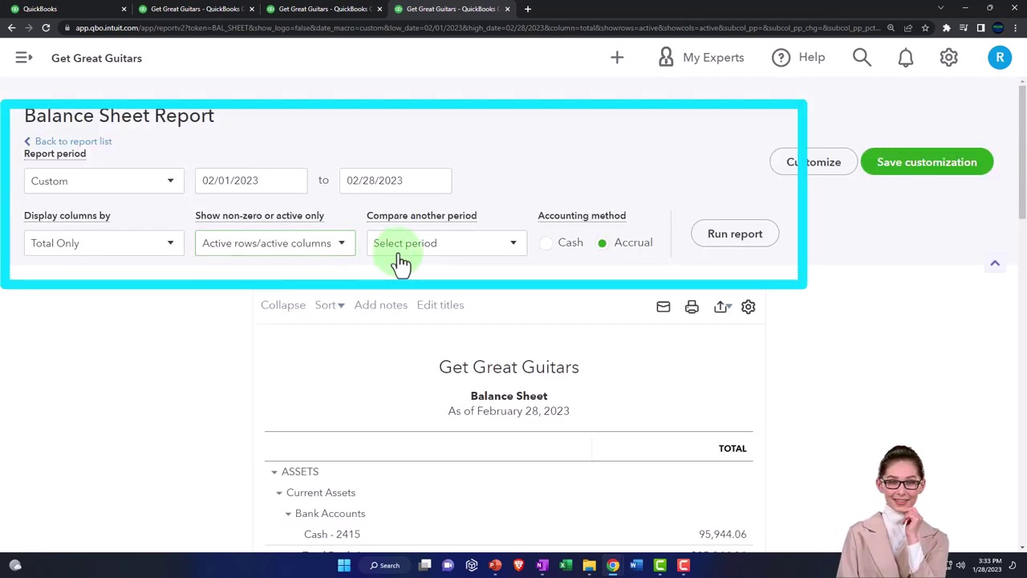
{"action": "left_click", "coordinate": [507, 250]}
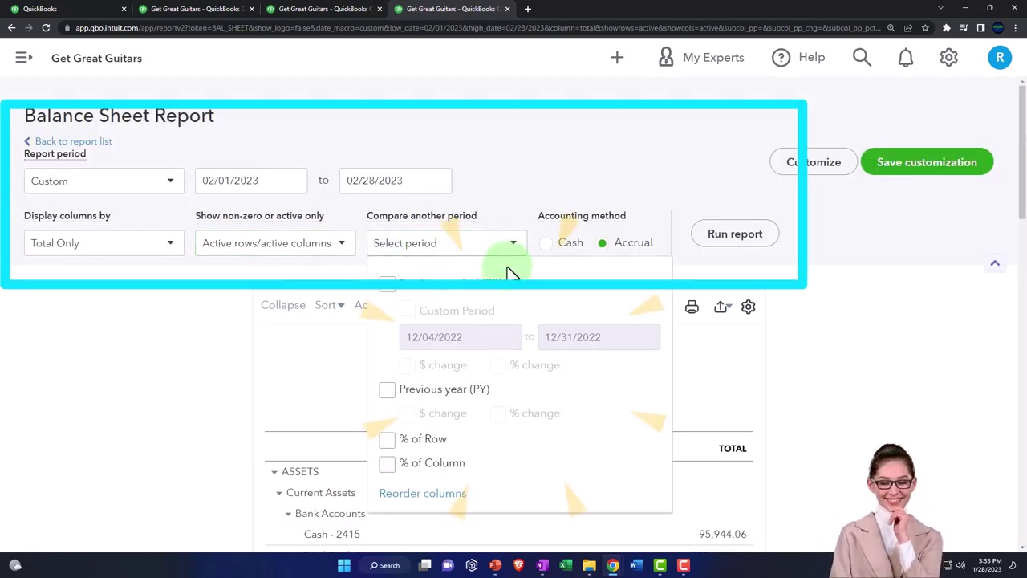
{"action": "left_click", "coordinate": [387, 284]}
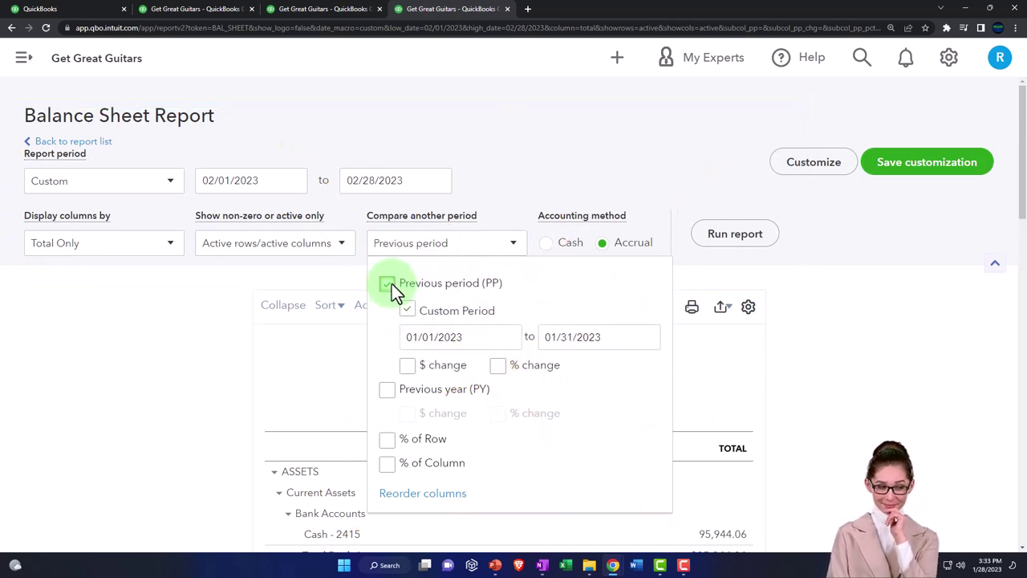
{"action": "left_click", "coordinate": [408, 368]}
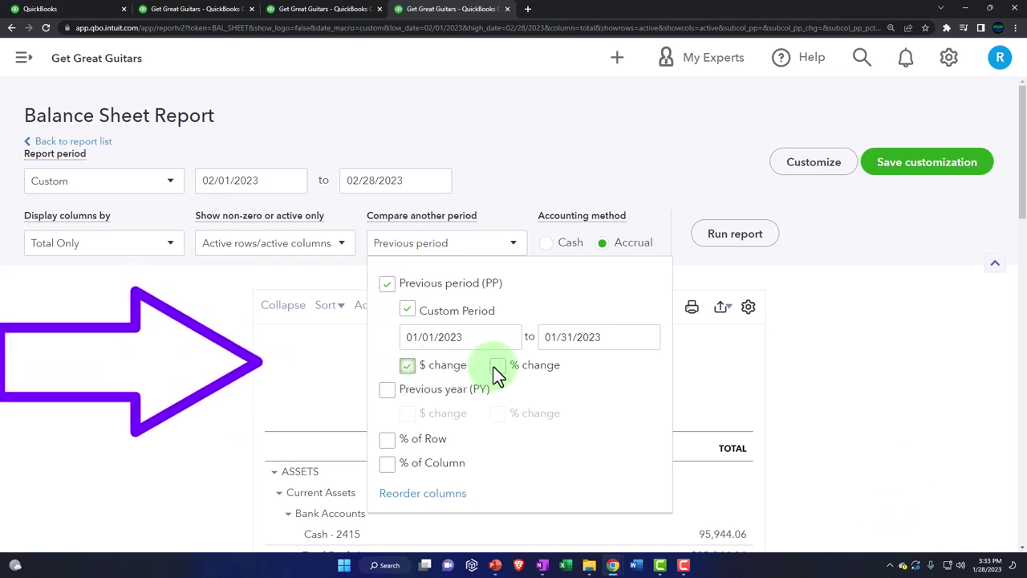
{"action": "left_click", "coordinate": [498, 367]}
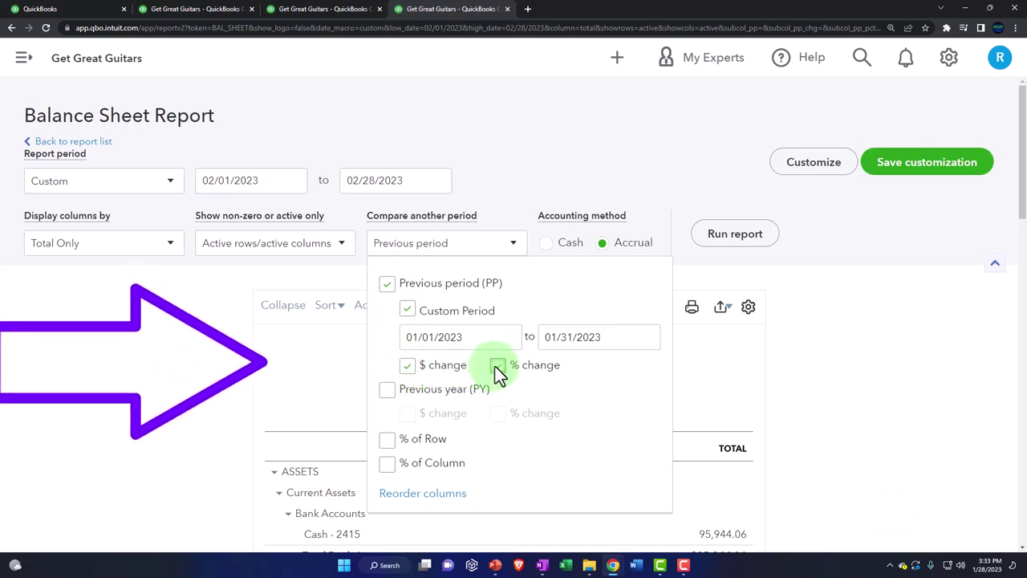
{"action": "left_click", "coordinate": [734, 234]}
{"action": "scroll", "coordinate": [756, 243], "scroll_direction": "down", "scroll_amount": 3}
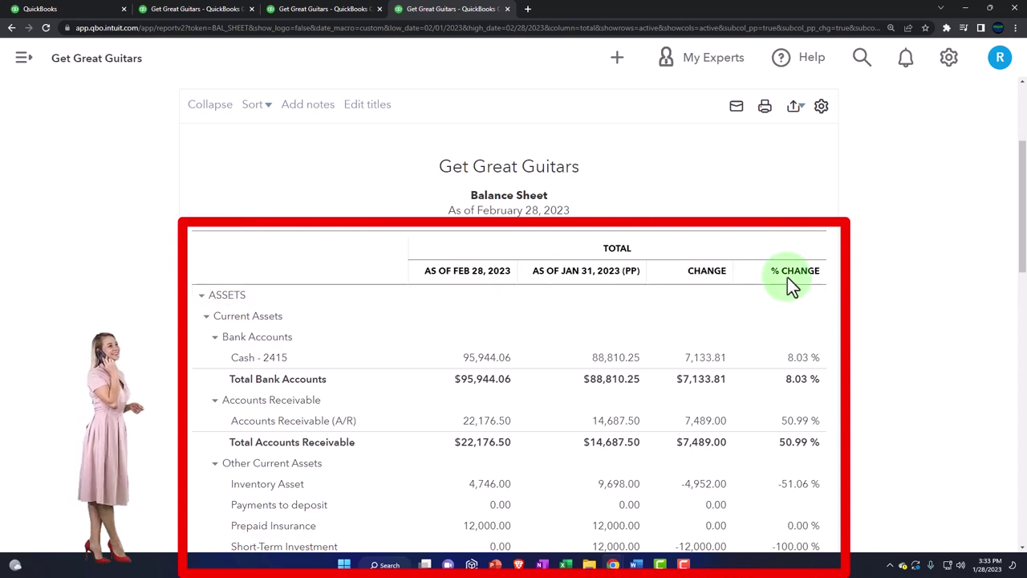
Retitle the report as Comparative Balance Sheet.
{"action": "left_click", "coordinate": [469, 201]}
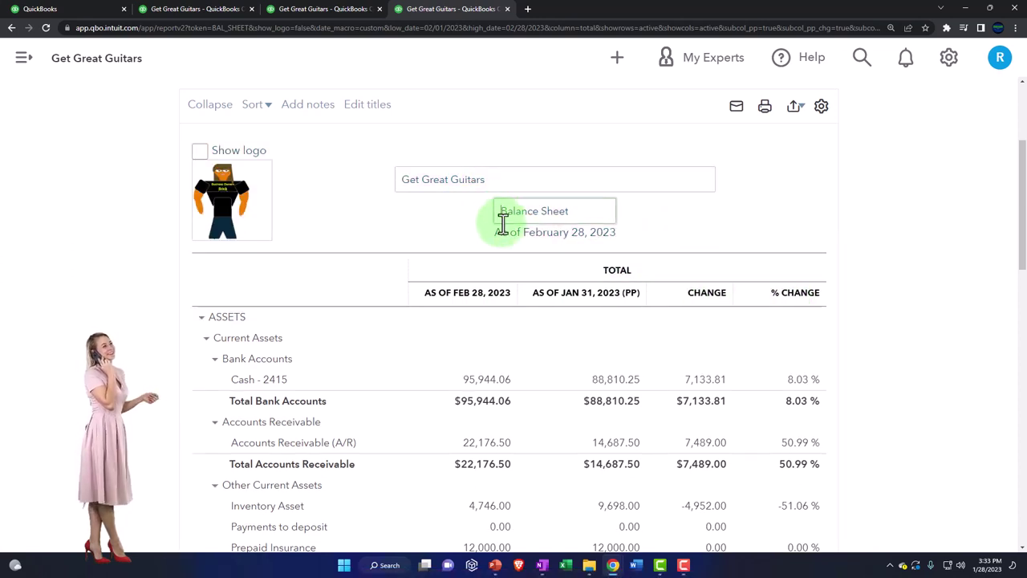
{"action": "triple_click", "coordinate": [505, 217]}
{"action": "key", "text": "Home"}
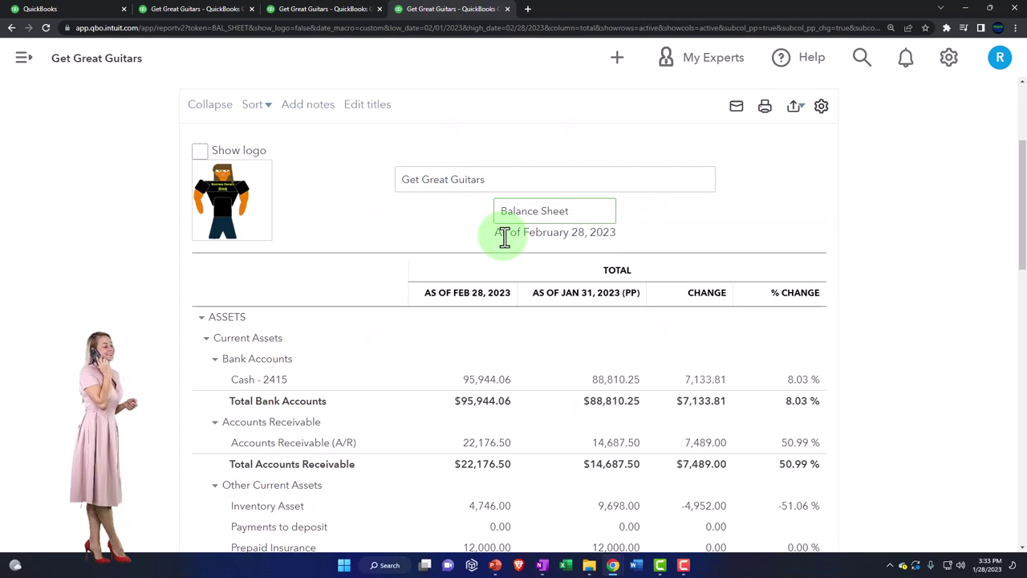
{"action": "type", "text": "Comparative"}
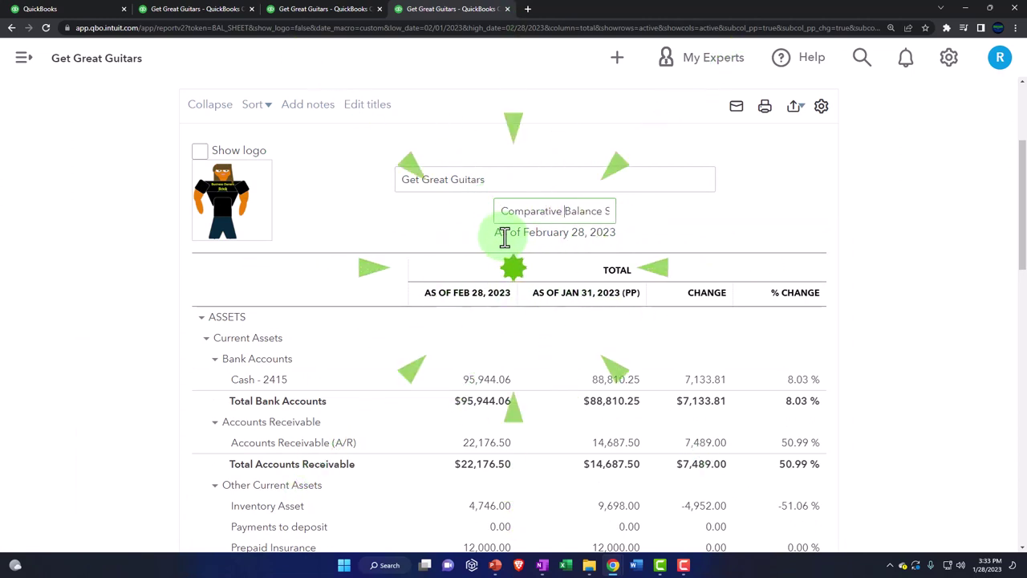
{"action": "left_click", "coordinate": [91, 323]}
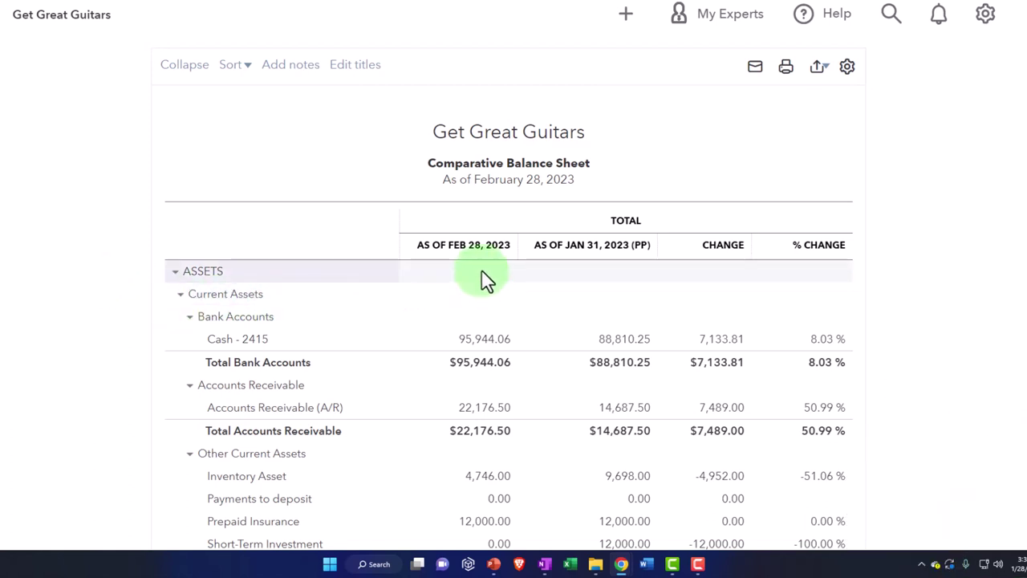
{"action": "scroll", "coordinate": [479, 309], "scroll_direction": "down", "scroll_amount": 1}
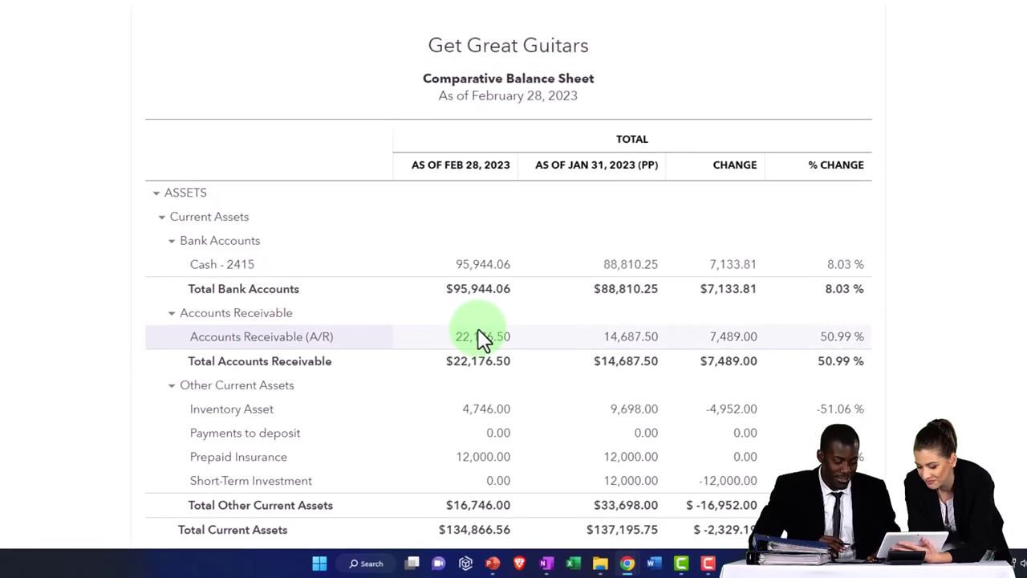
Format the comparative report's numbers without cents and with negative numbers as (100), and run the report.
{"action": "left_click", "coordinate": [481, 353]}
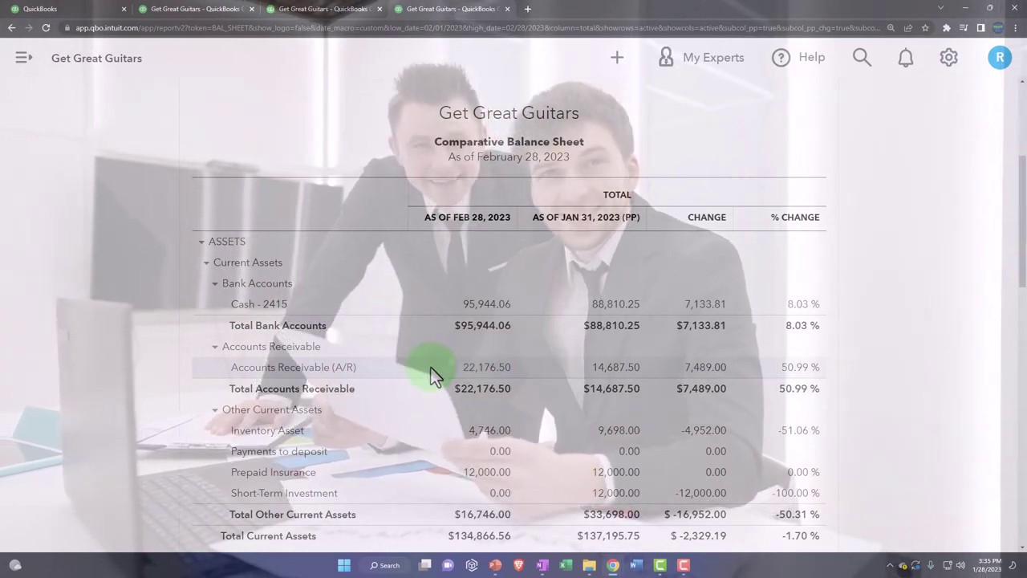
{"action": "scroll", "coordinate": [431, 373], "scroll_direction": "up", "scroll_amount": 3}
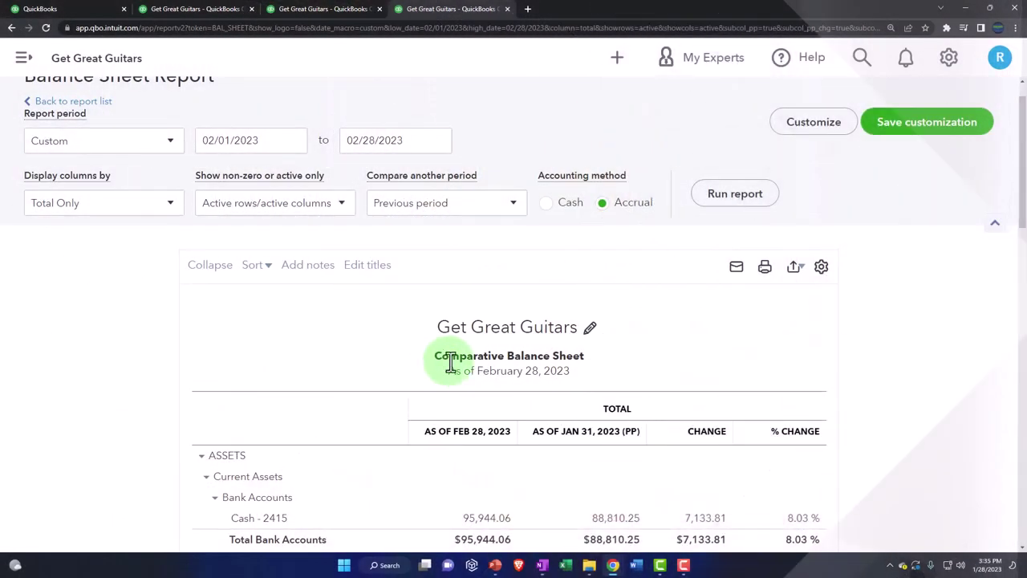
{"action": "left_click", "coordinate": [812, 125]}
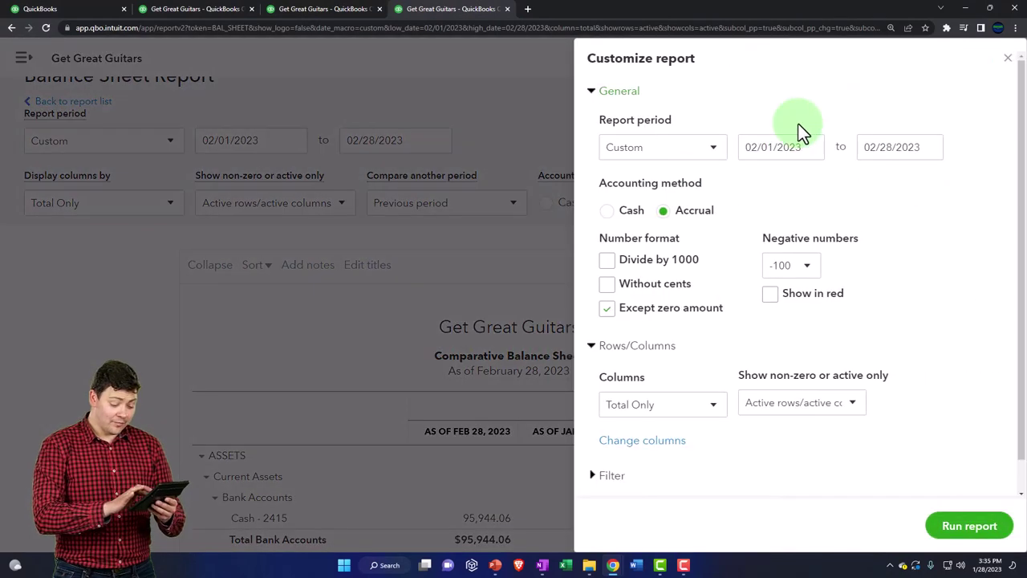
{"action": "left_click", "coordinate": [637, 281]}
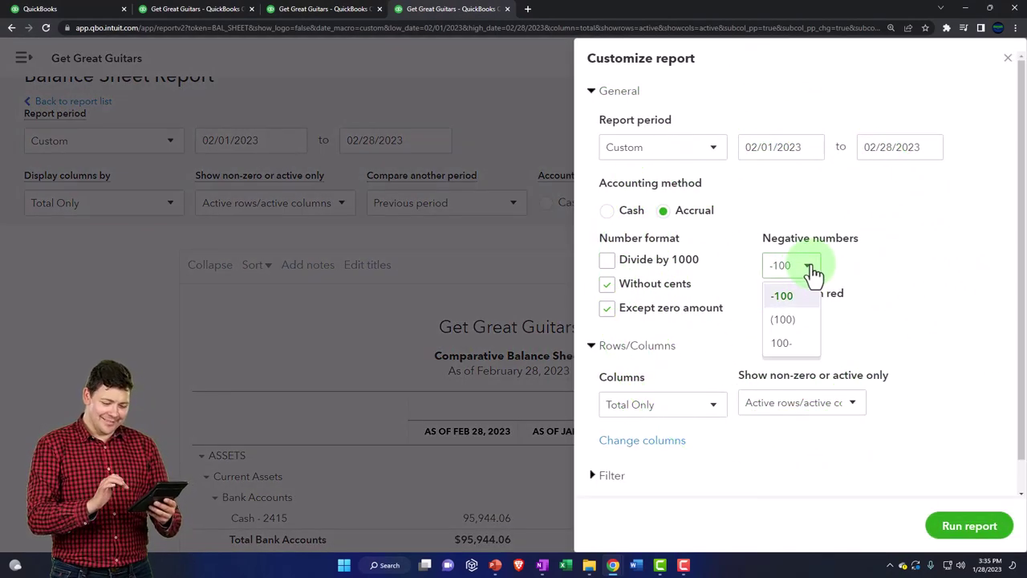
{"action": "scroll", "coordinate": [785, 321], "scroll_direction": "down", "scroll_amount": 1}
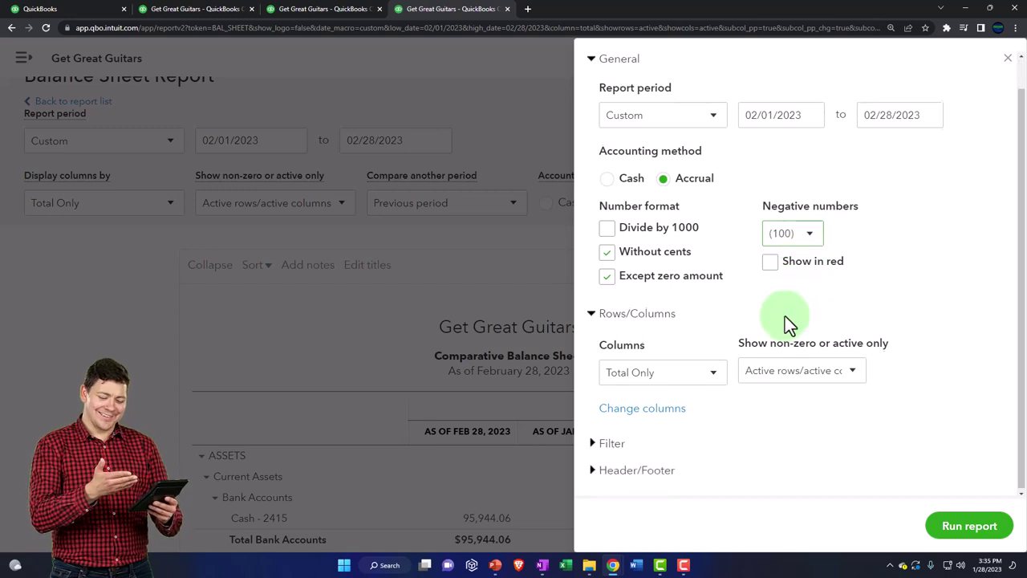
{"action": "left_click", "coordinate": [716, 372]}
{"action": "left_click", "coordinate": [716, 372]}
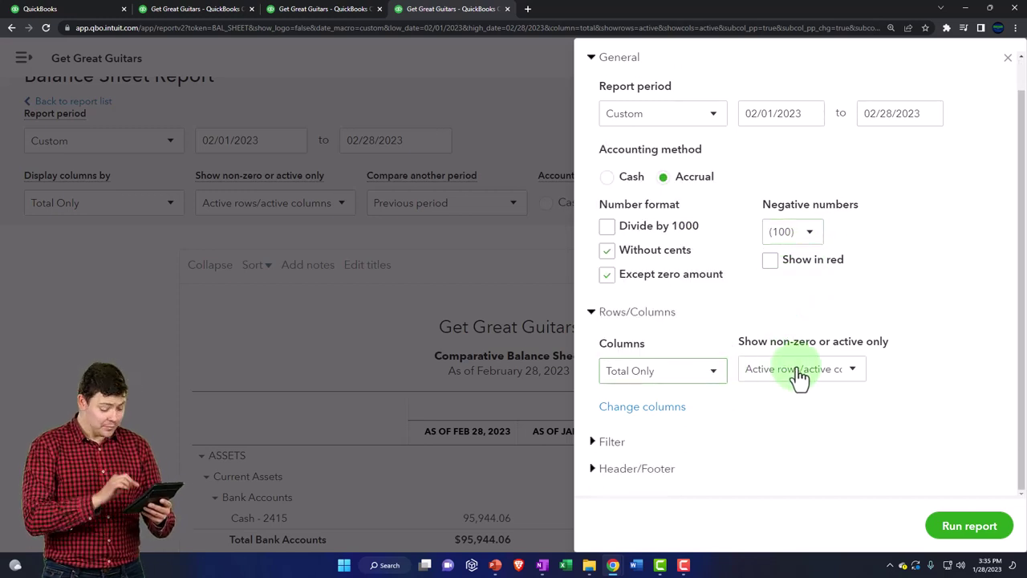
{"action": "scroll", "coordinate": [659, 406], "scroll_direction": "down", "scroll_amount": 5}
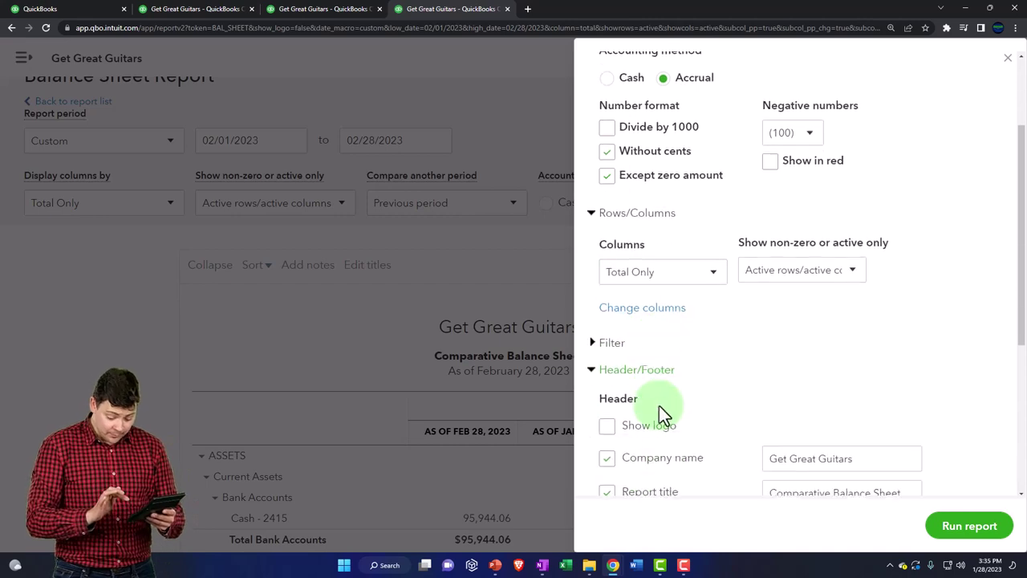
{"action": "left_click", "coordinate": [608, 366]}
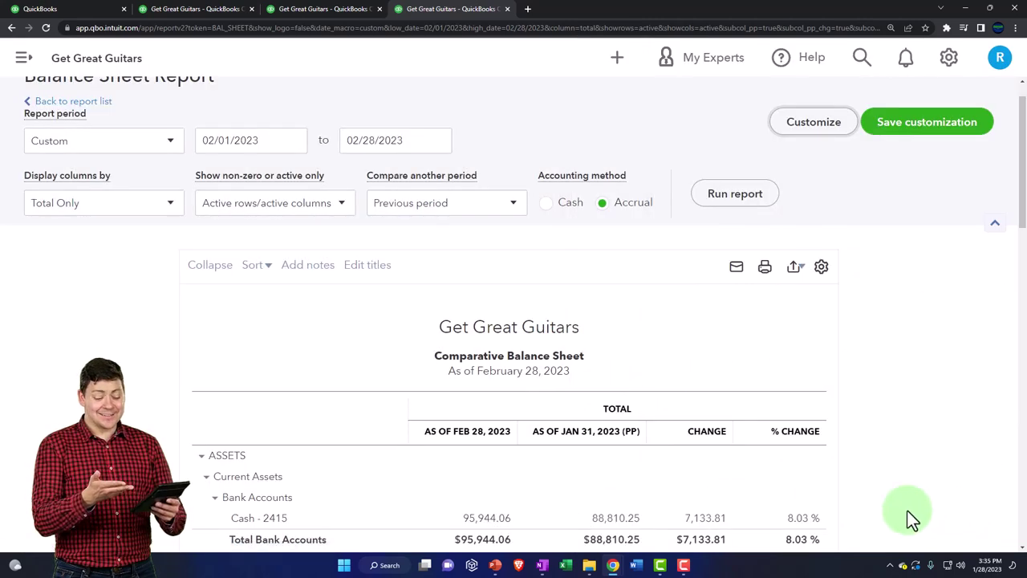
{"action": "scroll", "coordinate": [501, 365], "scroll_direction": "down", "scroll_amount": 2}
{"action": "left_click", "coordinate": [499, 359]}
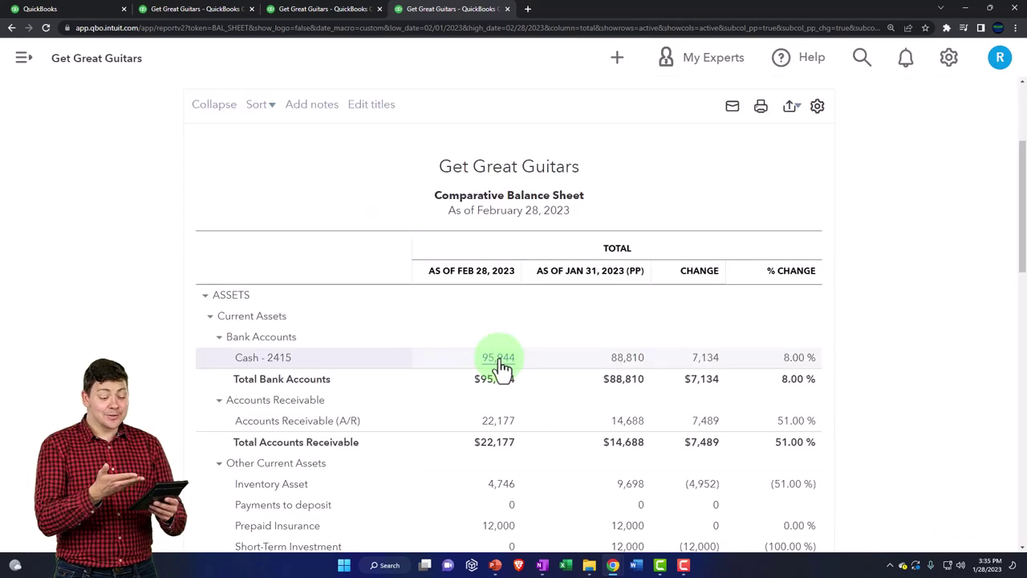
Check how the saved custom reports in the Months End Reports group are numbered.
{"action": "left_click", "coordinate": [68, 12]}
{"action": "left_click", "coordinate": [161, 321]}
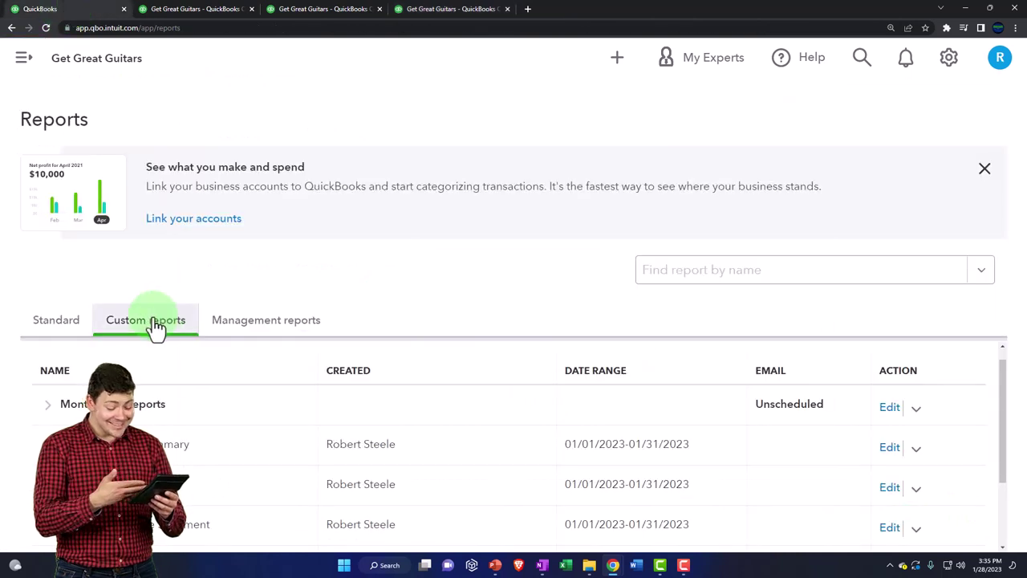
{"action": "scroll", "coordinate": [171, 407], "scroll_direction": "down", "scroll_amount": 1}
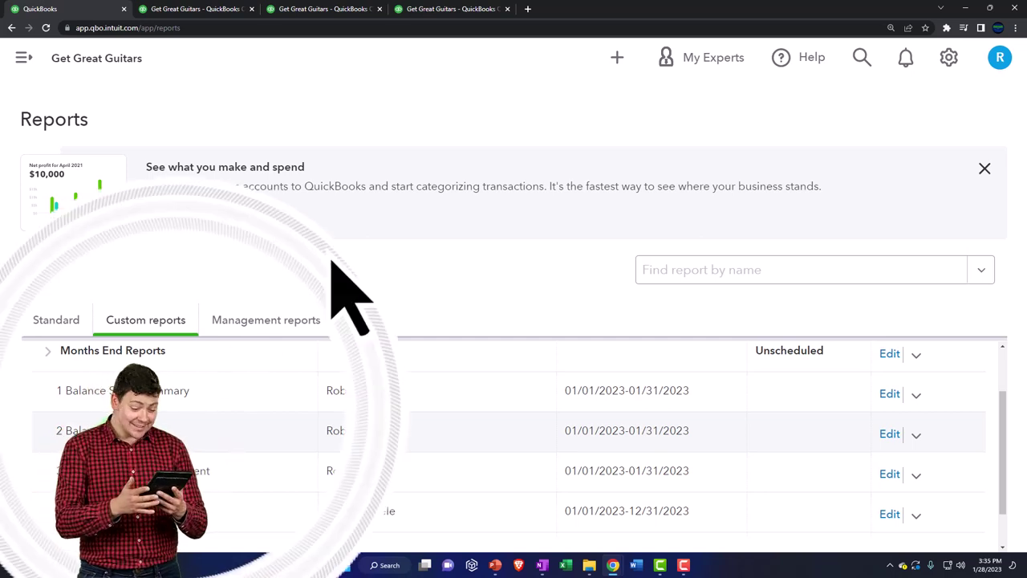
{"action": "scroll", "coordinate": [332, 263], "scroll_direction": "down", "scroll_amount": 1}
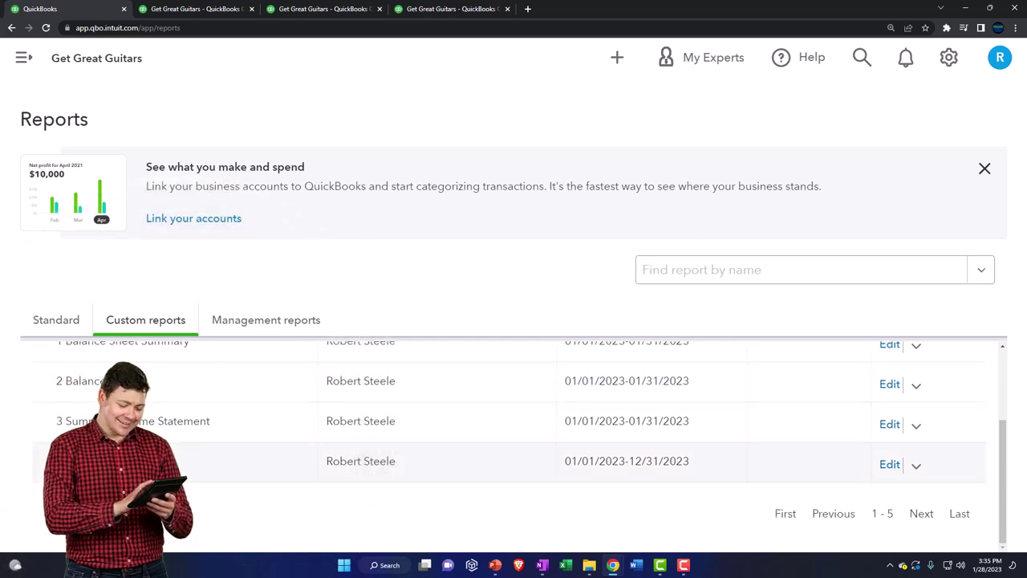
Save the customized report as 5 Comparative Balance Sheet in the Months End Reports group.
{"action": "left_click", "coordinate": [448, 11]}
{"action": "scroll", "coordinate": [824, 205], "scroll_direction": "up", "scroll_amount": 2}
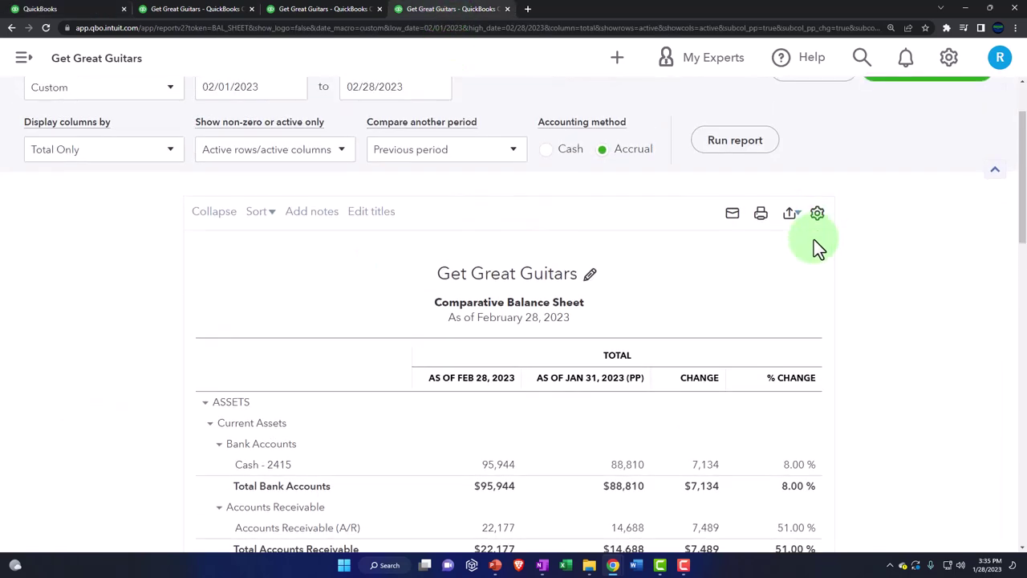
{"action": "scroll", "coordinate": [767, 178], "scroll_direction": "up", "scroll_amount": 1}
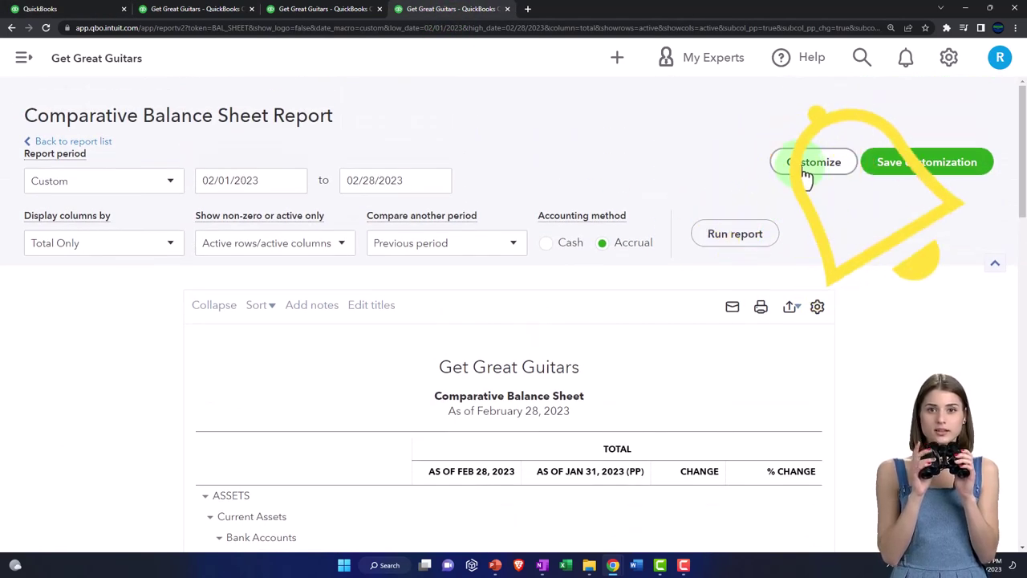
{"action": "left_click", "coordinate": [889, 172]}
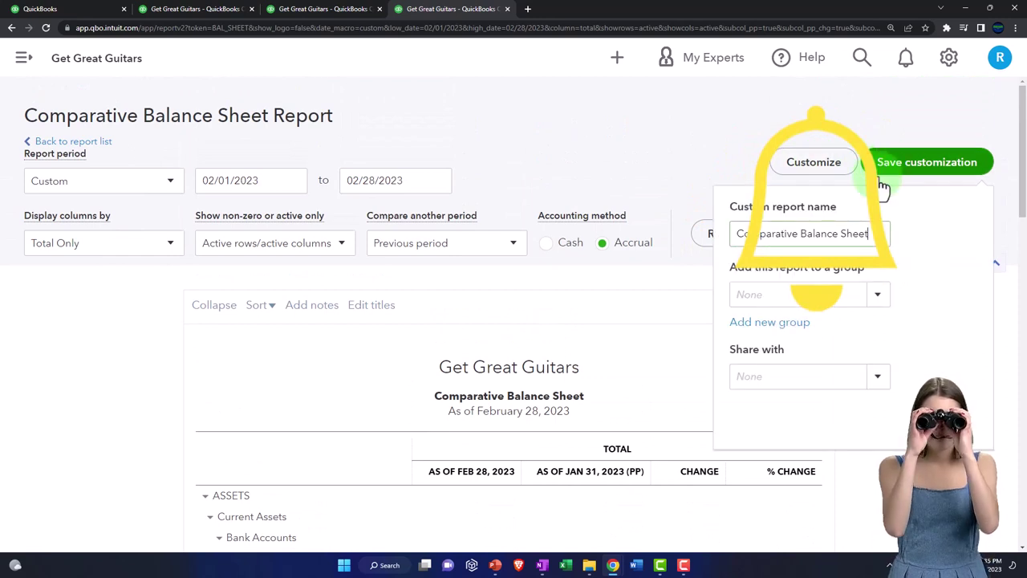
{"action": "left_click", "coordinate": [740, 234]}
{"action": "type", "text": "5"}
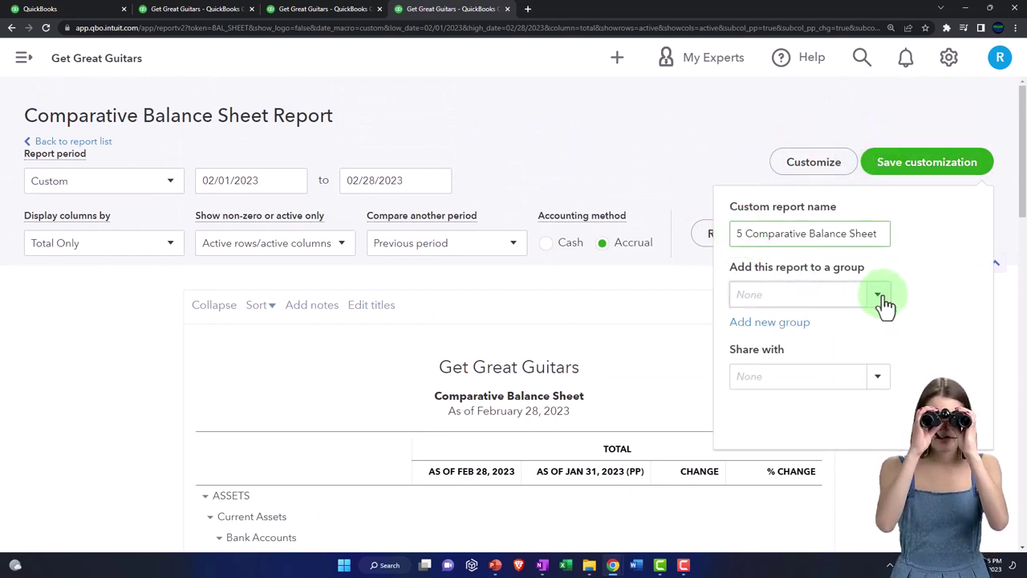
{"action": "left_click", "coordinate": [879, 297]}
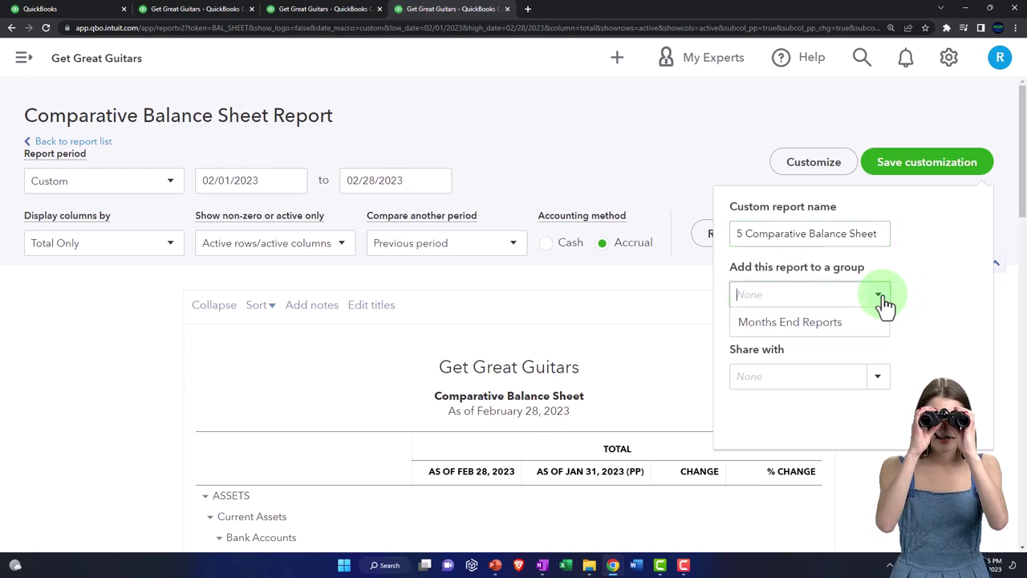
{"action": "left_click", "coordinate": [803, 333]}
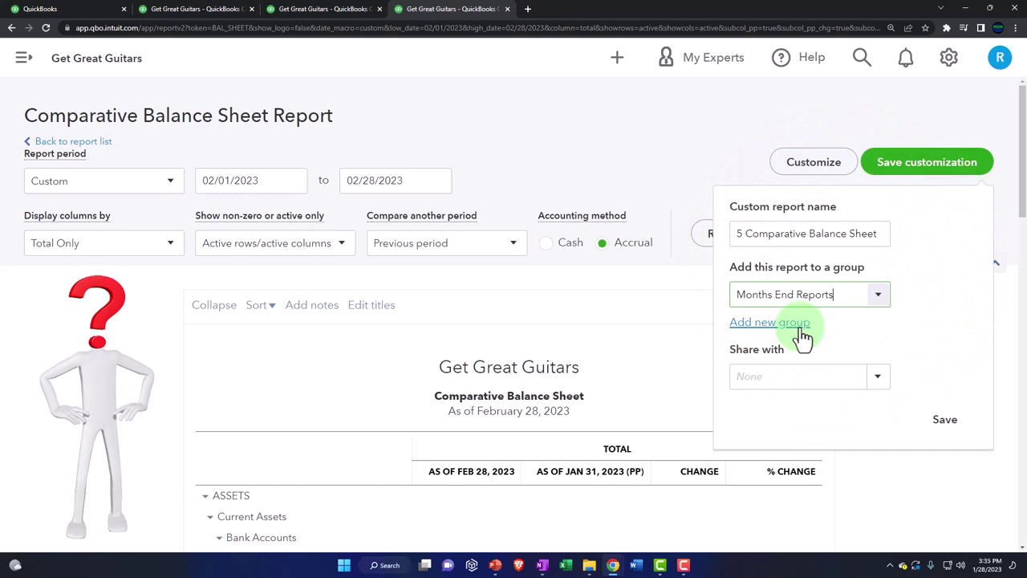
{"action": "left_click", "coordinate": [938, 421]}
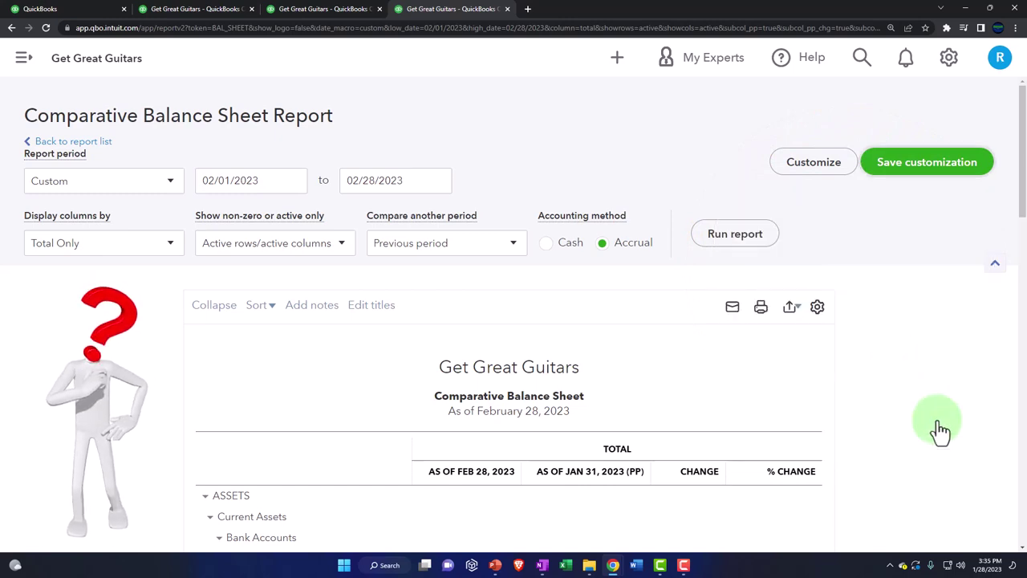
Reload the custom reports list and check the Months End Reports group for the newly saved report.
{"action": "scroll", "coordinate": [568, 204], "scroll_direction": "down", "scroll_amount": 3}
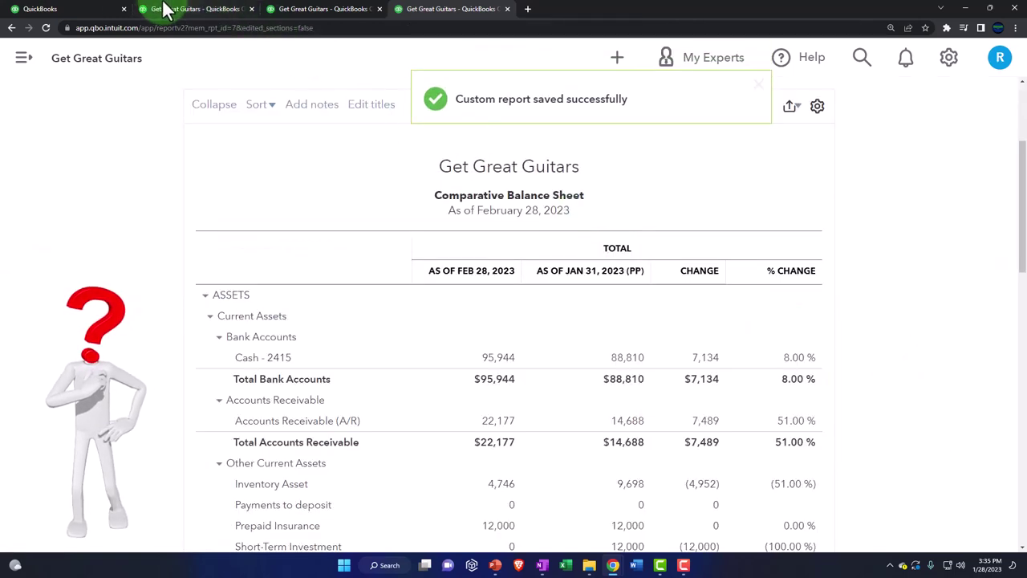
{"action": "left_click", "coordinate": [79, 8]}
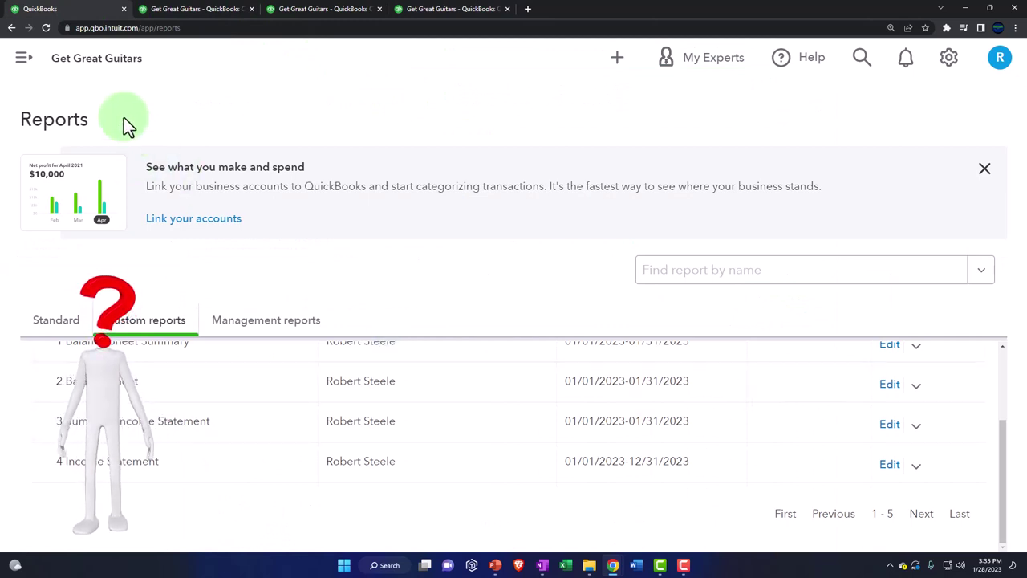
{"action": "left_click", "coordinate": [46, 27]}
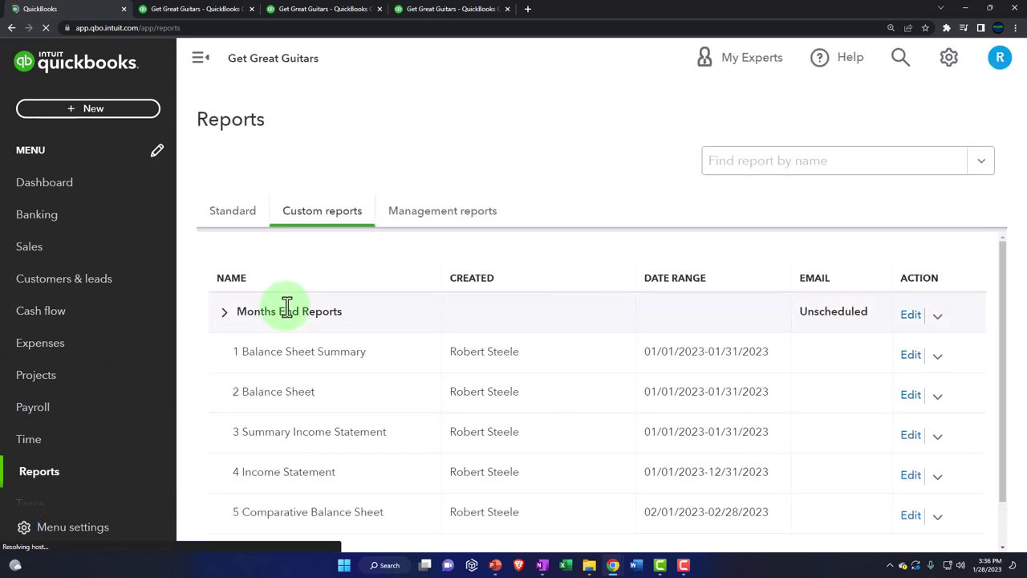
{"action": "scroll", "coordinate": [227, 467], "scroll_direction": "down", "scroll_amount": 2}
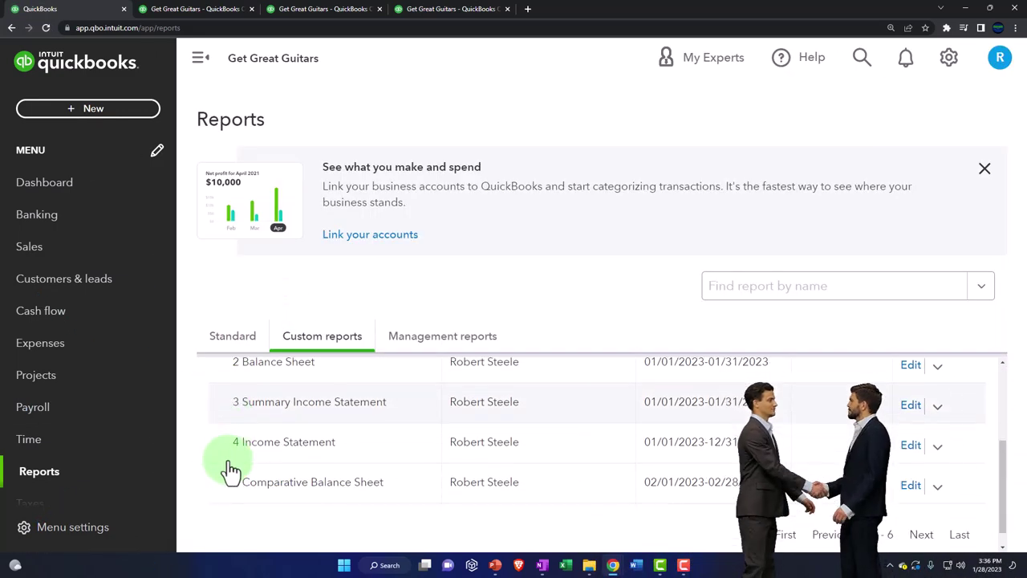
{"action": "left_click", "coordinate": [201, 58]}
{"action": "scroll", "coordinate": [178, 417], "scroll_direction": "up", "scroll_amount": 1}
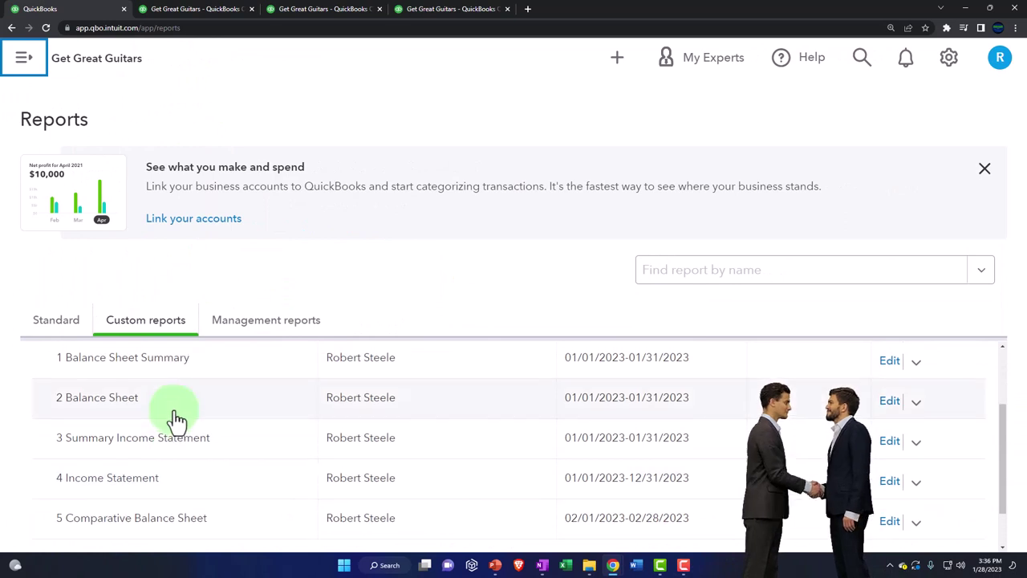
{"action": "scroll", "coordinate": [177, 417], "scroll_direction": "up", "scroll_amount": 1}
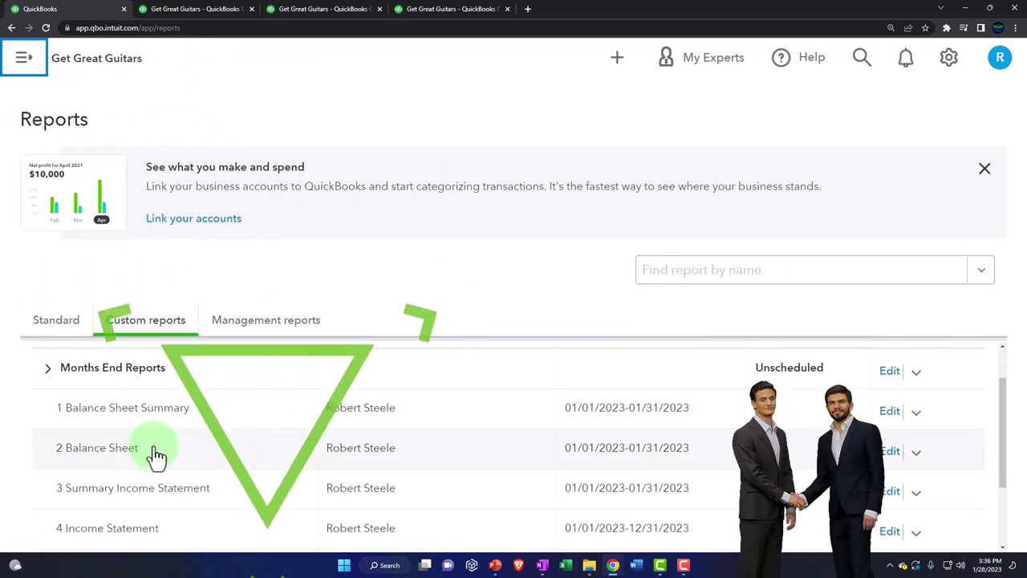
{"action": "scroll", "coordinate": [156, 457], "scroll_direction": "down", "scroll_amount": 1}
Return from the Comparative Balance Sheet to the custom reports list and open 4 Income Statement.
{"action": "left_click", "coordinate": [429, 12]}
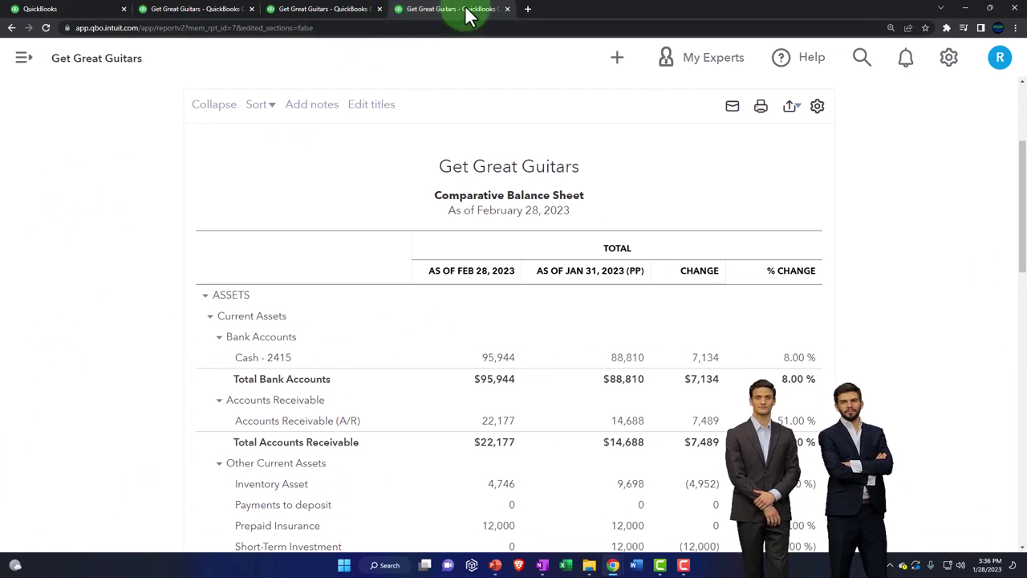
{"action": "left_click", "coordinate": [34, 65]}
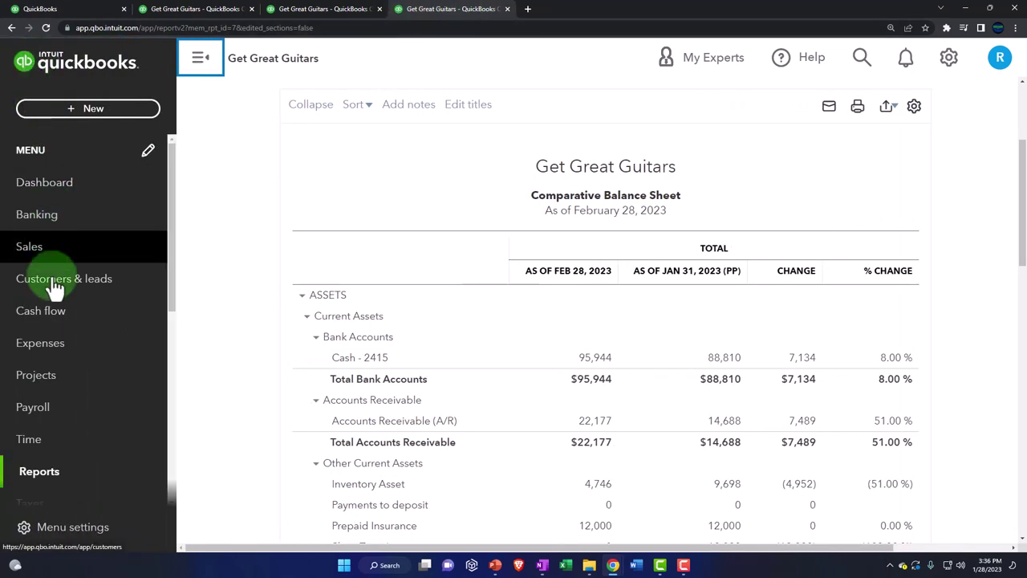
{"action": "left_click", "coordinate": [50, 473]}
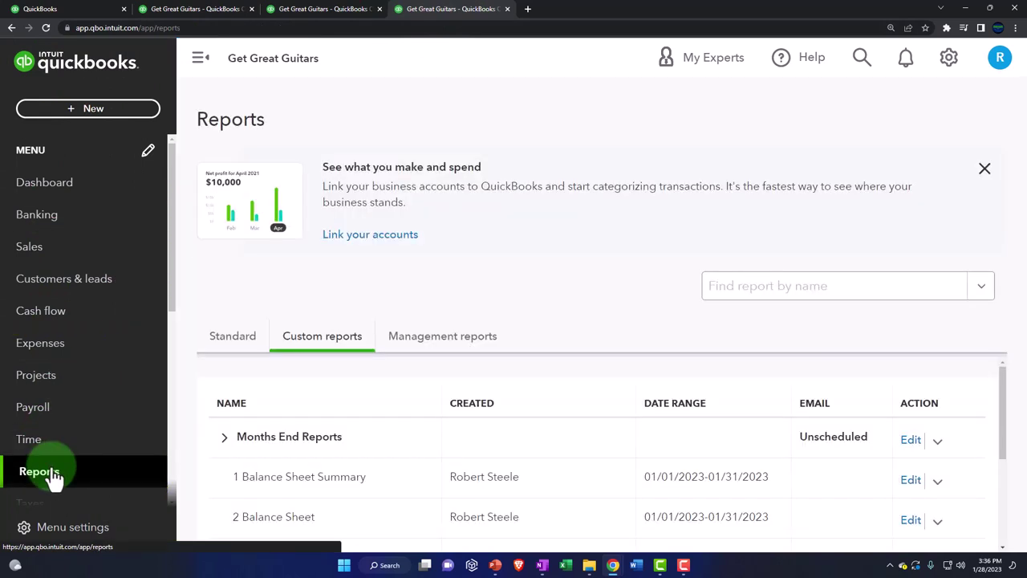
{"action": "left_click", "coordinate": [196, 67]}
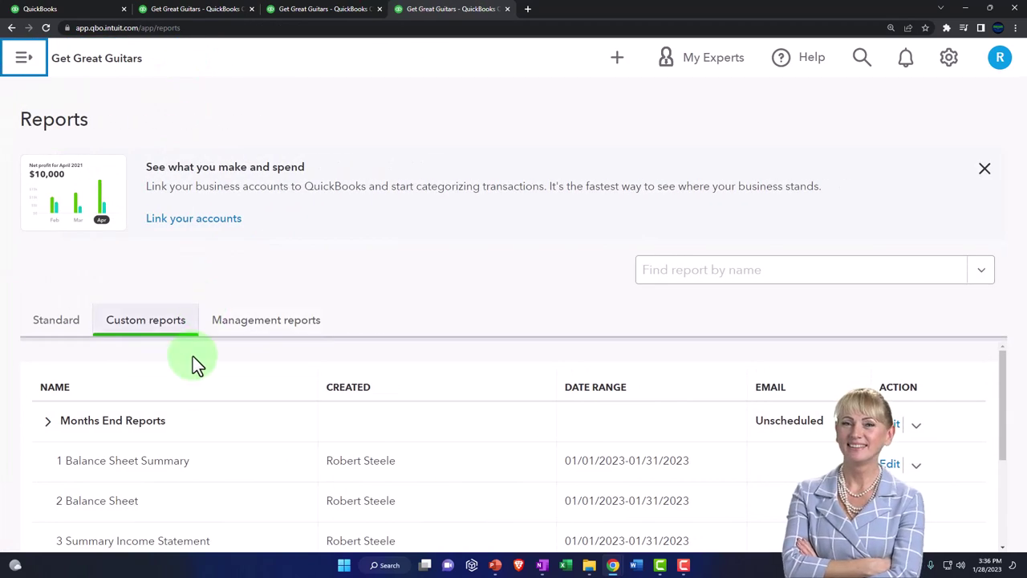
{"action": "scroll", "coordinate": [190, 499], "scroll_direction": "down", "scroll_amount": 1}
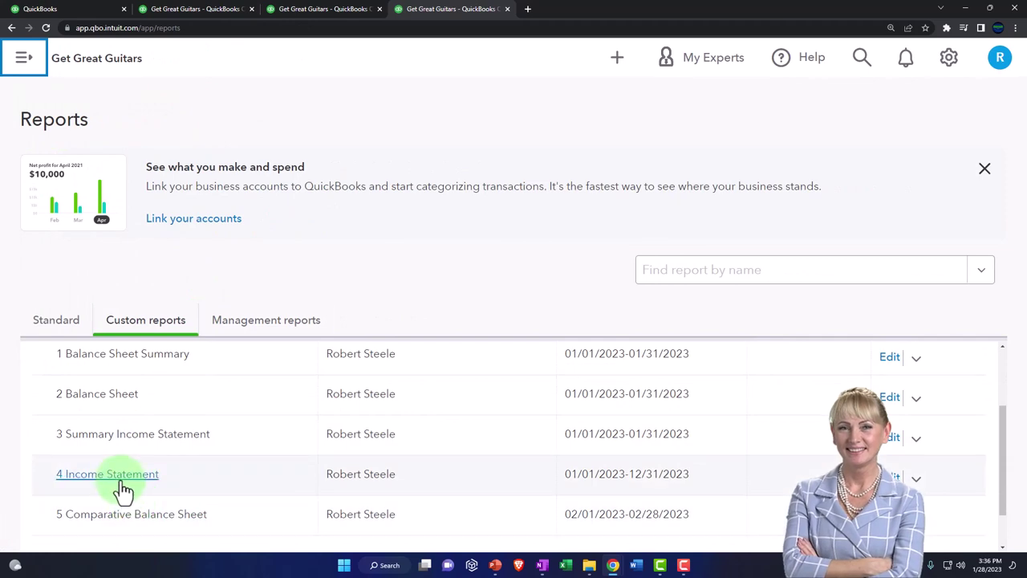
{"action": "left_click", "coordinate": [120, 478]}
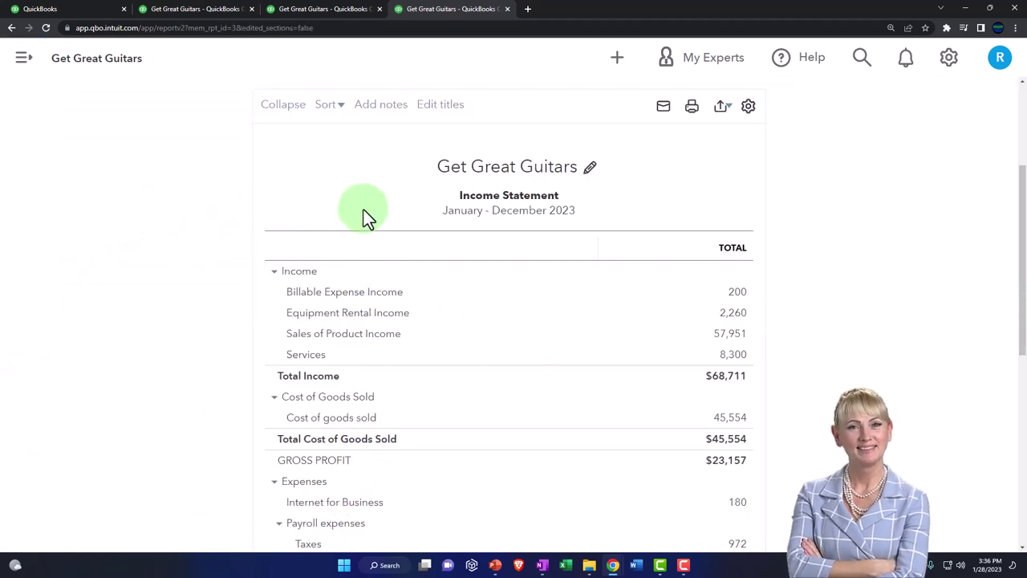
Set the Income Statement's report period to 01/01/2023 through 02/28/2023 and run the report.
{"action": "scroll", "coordinate": [363, 209], "scroll_direction": "up", "scroll_amount": 2}
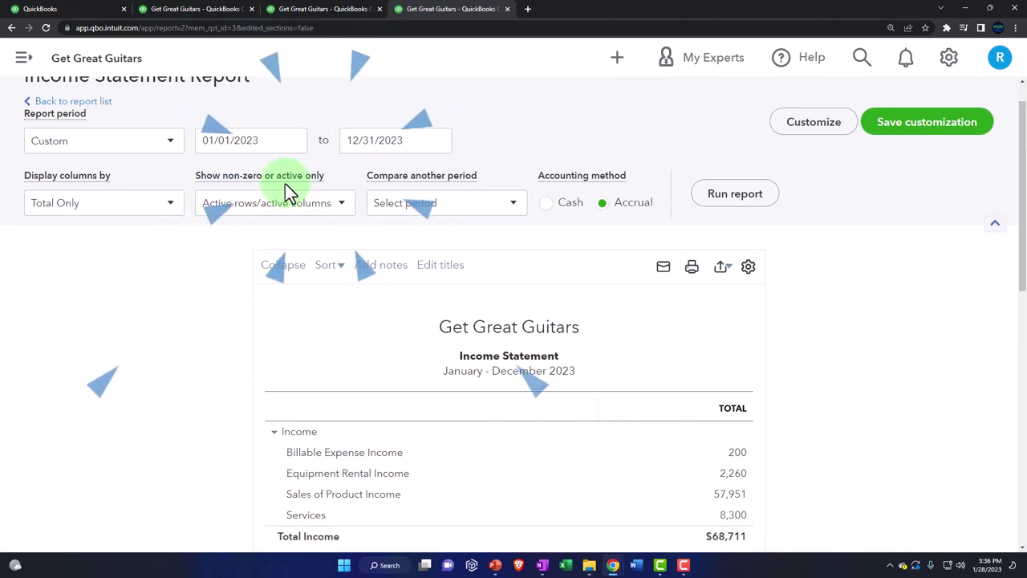
{"action": "left_click", "coordinate": [175, 210]}
{"action": "left_click", "coordinate": [176, 213]}
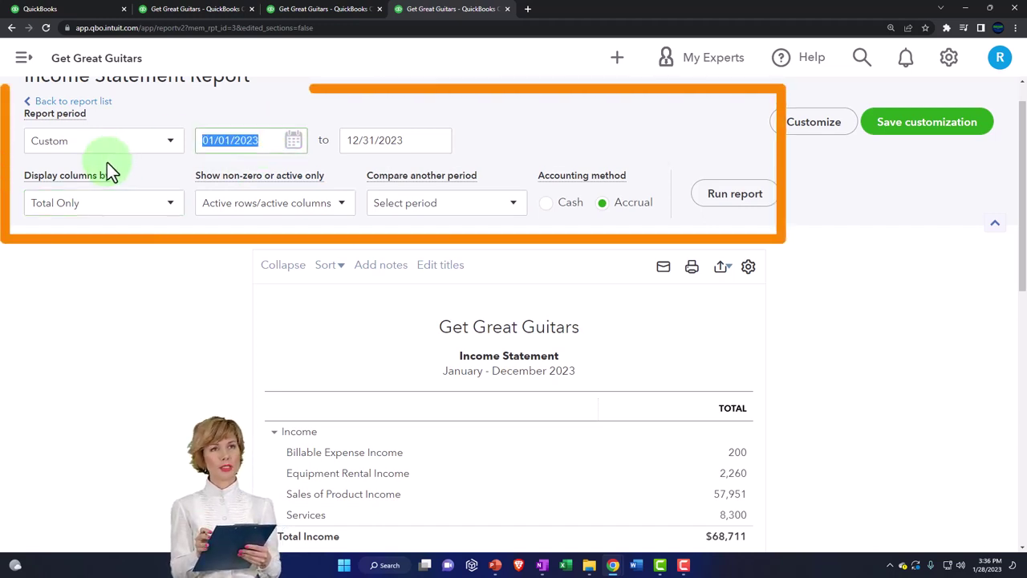
{"action": "type", "text": "01/01/2023"}
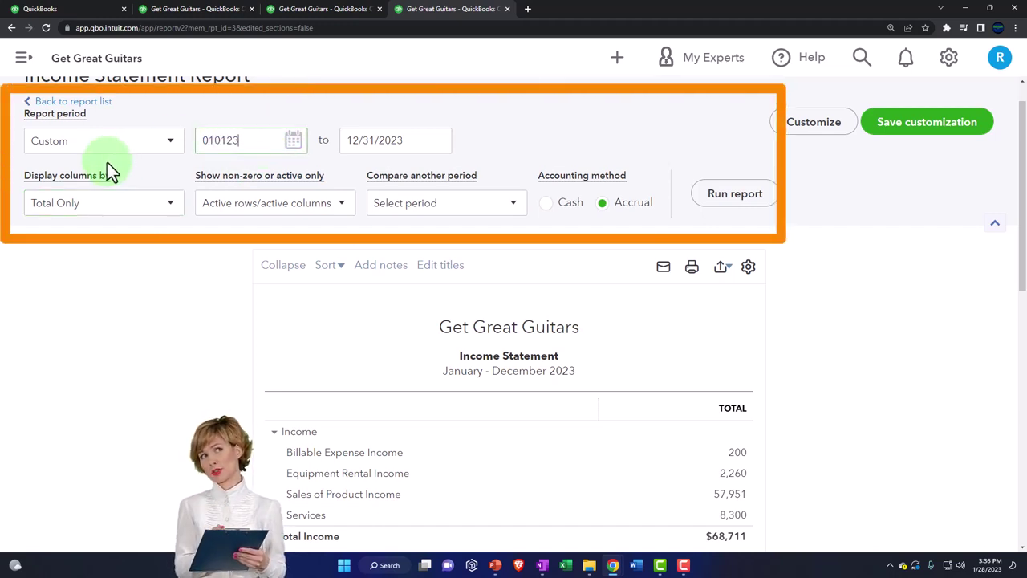
{"action": "key", "text": "Tab"}
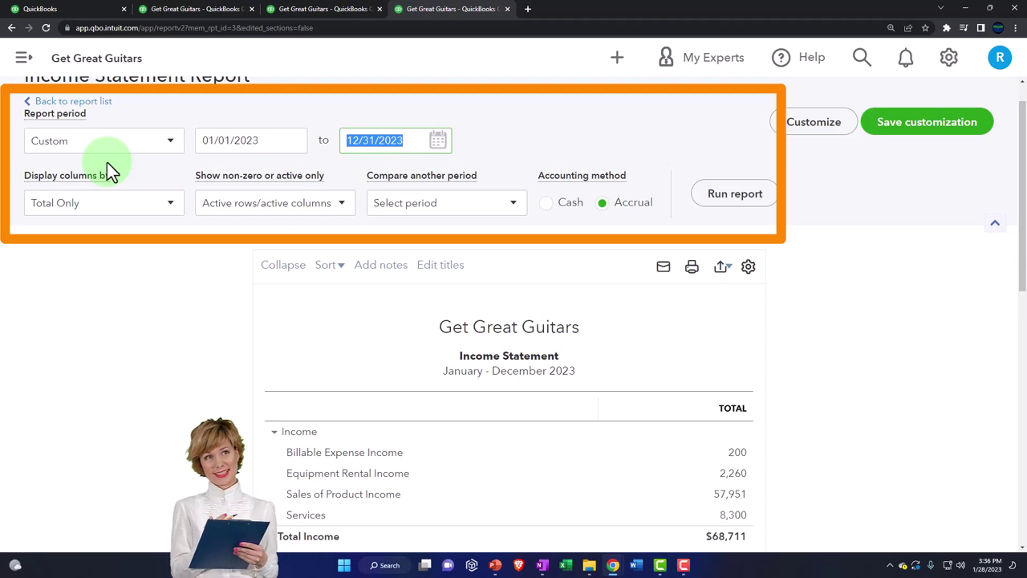
{"action": "type", "text": "02"}
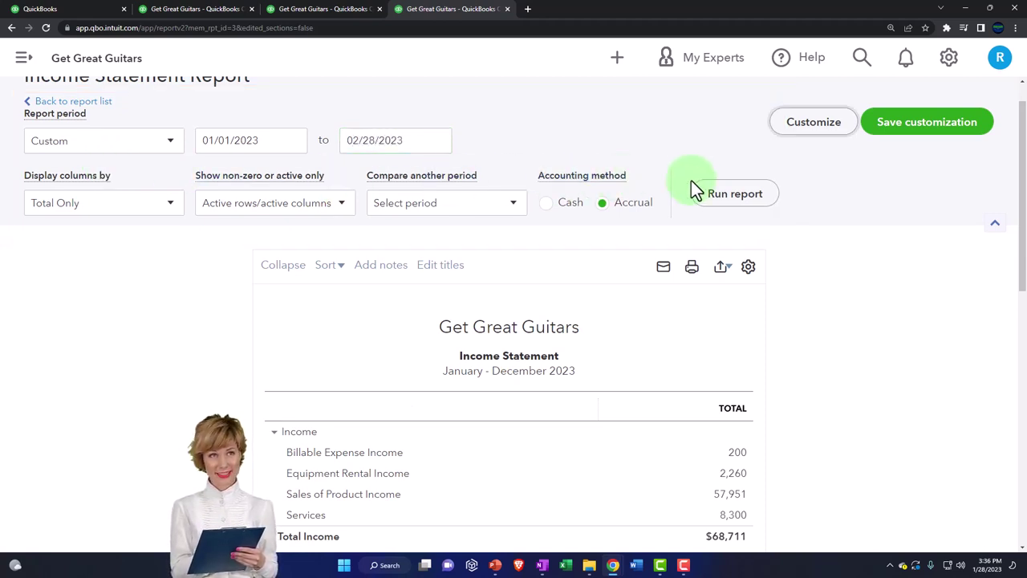
{"action": "left_click", "coordinate": [717, 194]}
Display the Income Statement columns by Months and rerun the report.
{"action": "scroll", "coordinate": [230, 240], "scroll_direction": "up", "scroll_amount": 3}
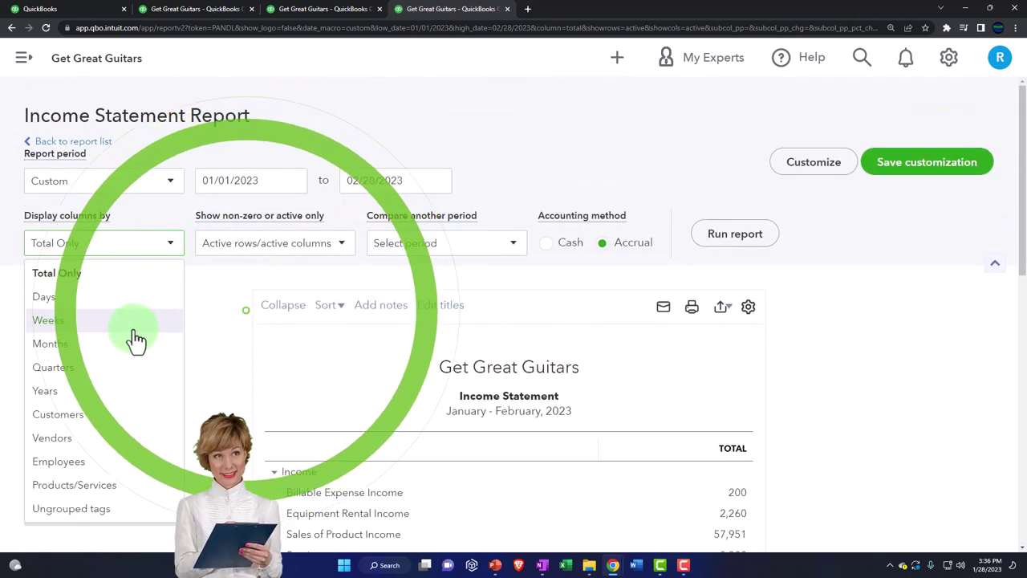
{"action": "left_click", "coordinate": [131, 344]}
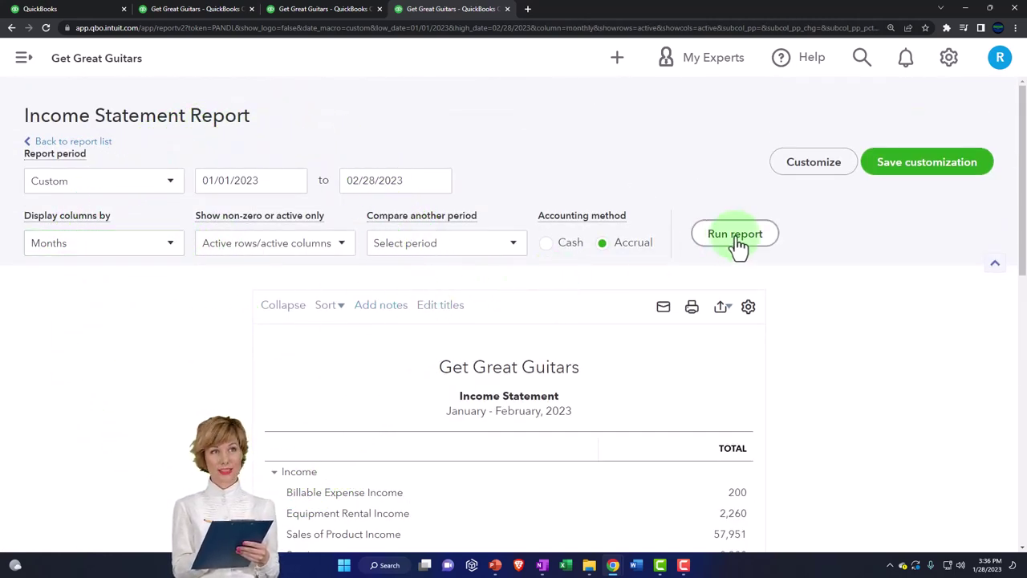
{"action": "left_click", "coordinate": [735, 238]}
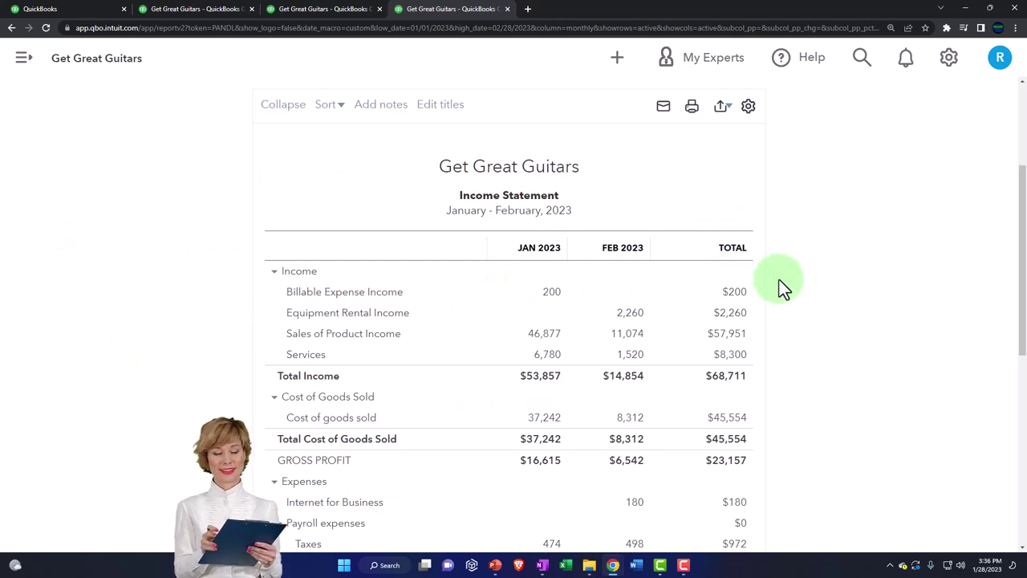
{"action": "key", "text": "ctrl+plus"}
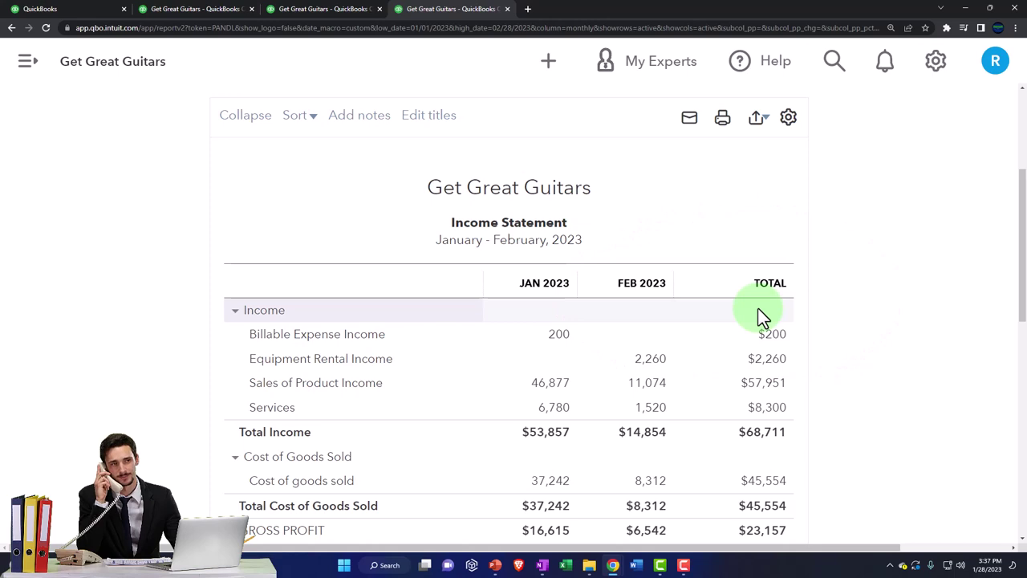
Set the Income Statement columns back to Total Only and rerun the report.
{"action": "scroll", "coordinate": [143, 354], "scroll_direction": "up", "scroll_amount": 3}
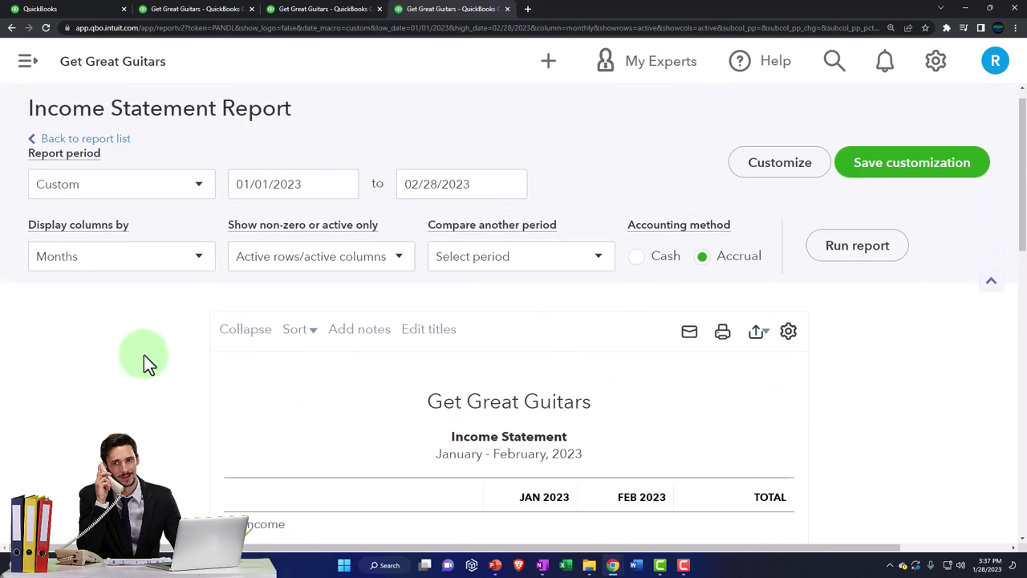
{"action": "scroll", "coordinate": [144, 354], "scroll_direction": "up", "scroll_amount": 1}
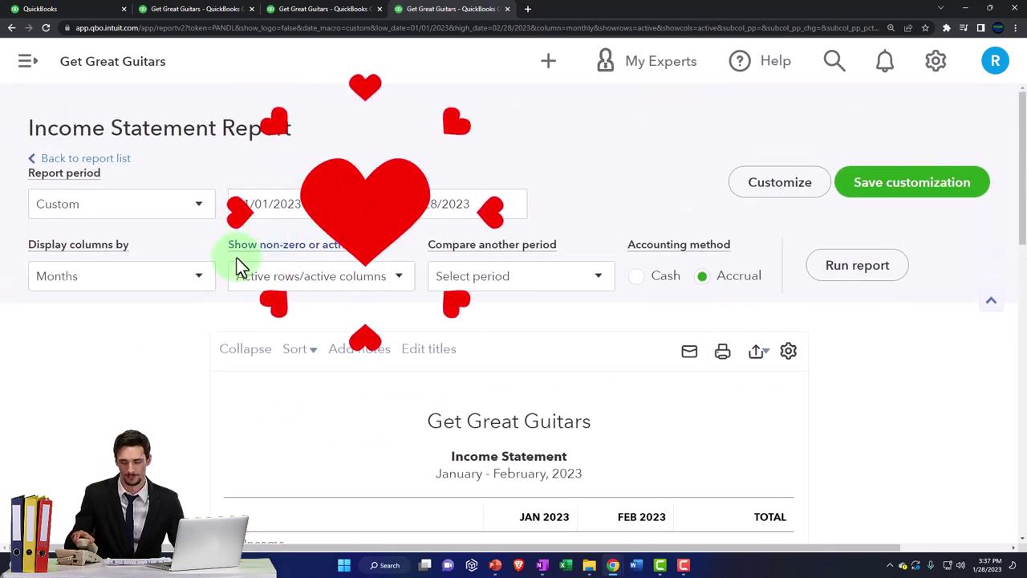
{"action": "left_click", "coordinate": [200, 278]}
{"action": "left_click", "coordinate": [133, 314]}
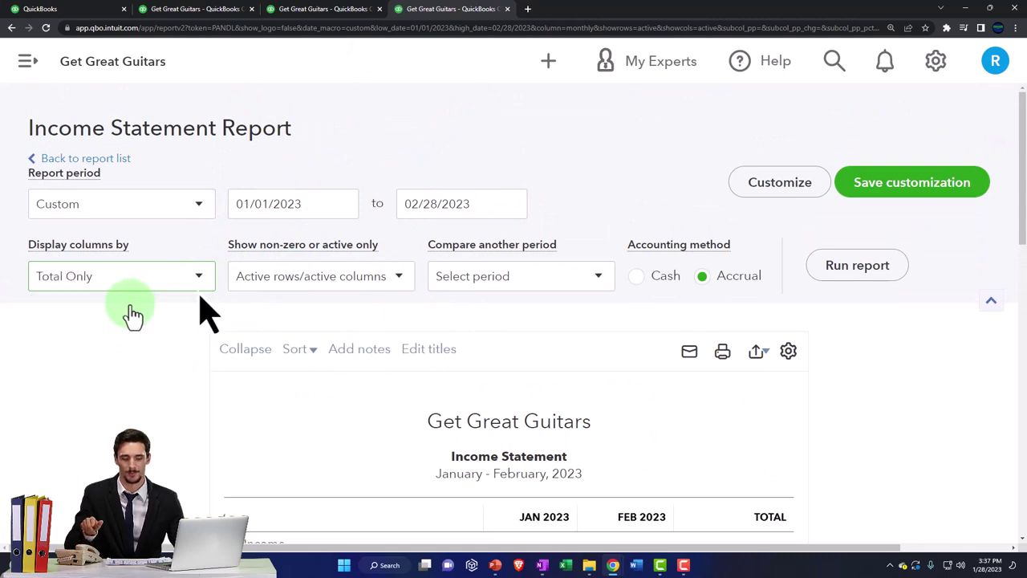
{"action": "left_click", "coordinate": [856, 266]}
{"action": "scroll", "coordinate": [481, 377], "scroll_direction": "down", "scroll_amount": 3}
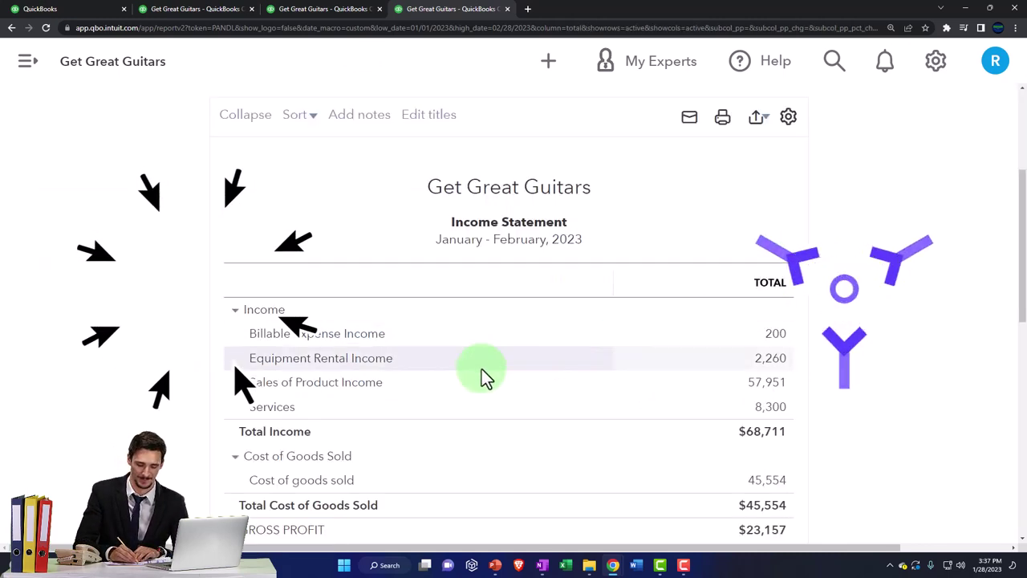
Set the start date of the report period to 02/01/2023.
{"action": "scroll", "coordinate": [362, 332], "scroll_direction": "up", "scroll_amount": 3}
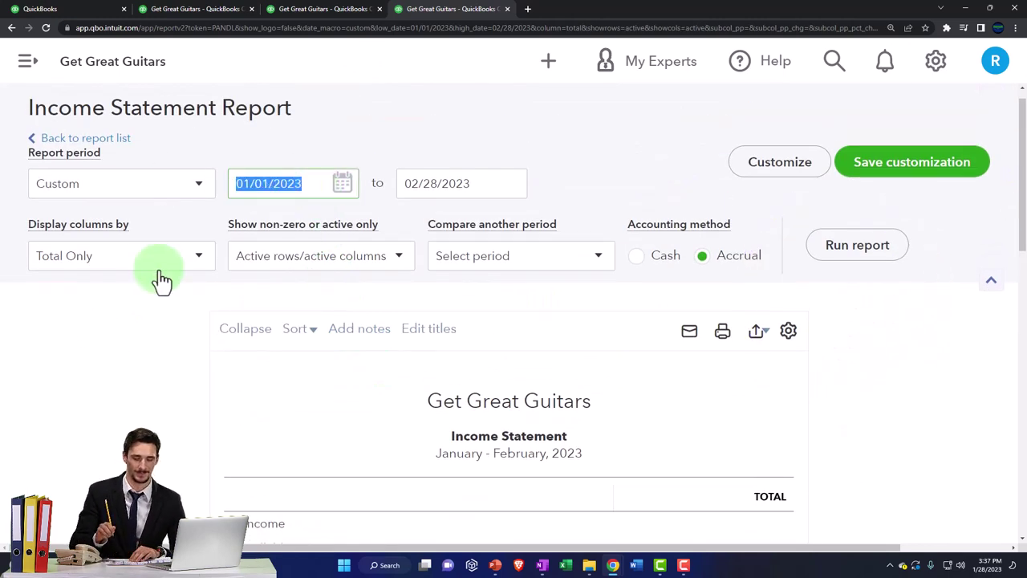
{"action": "type", "text": "02"}
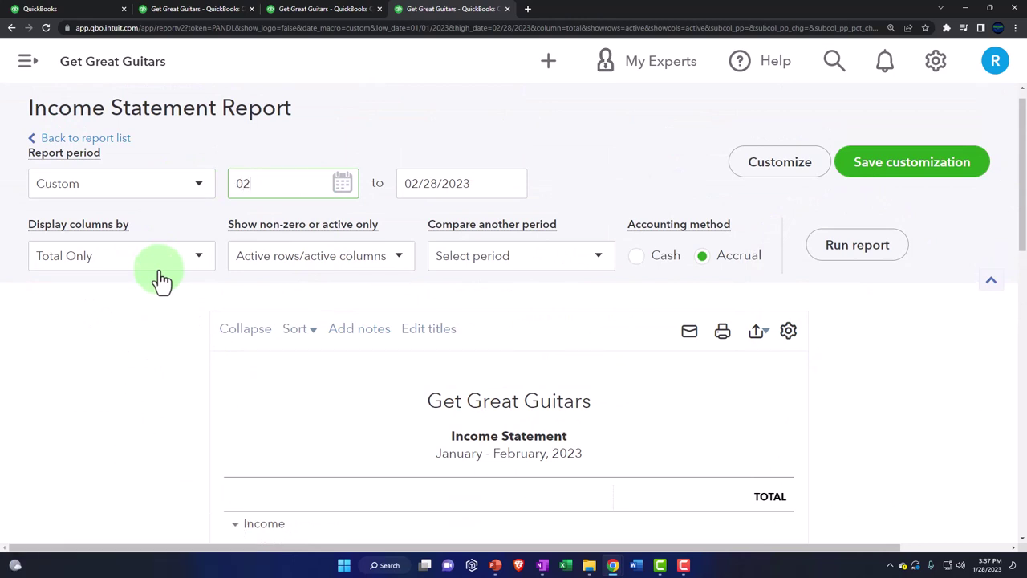
{"action": "type", "text": "012"}
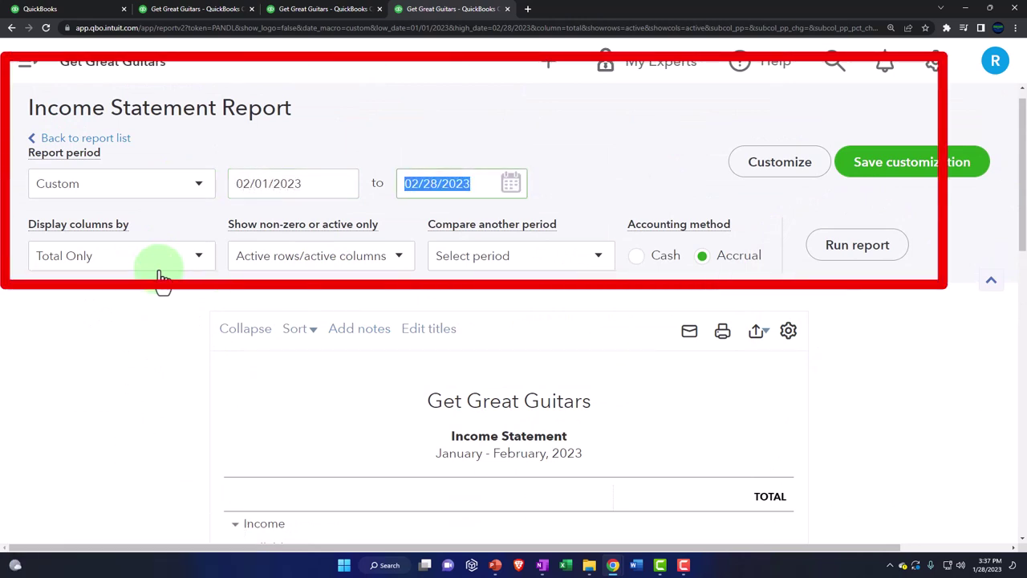
Compare with a custom previous period from 01/01/2023 to 01/31/2023, including $ change and % change, and review the rerun report.
{"action": "scroll", "coordinate": [177, 277], "scroll_direction": "down", "scroll_amount": 1}
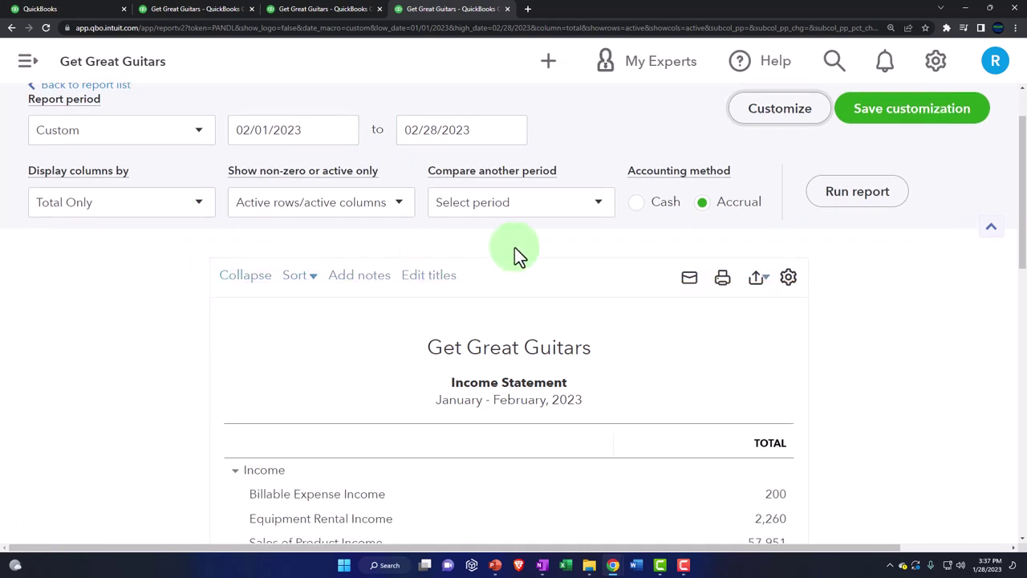
{"action": "left_click", "coordinate": [598, 208]}
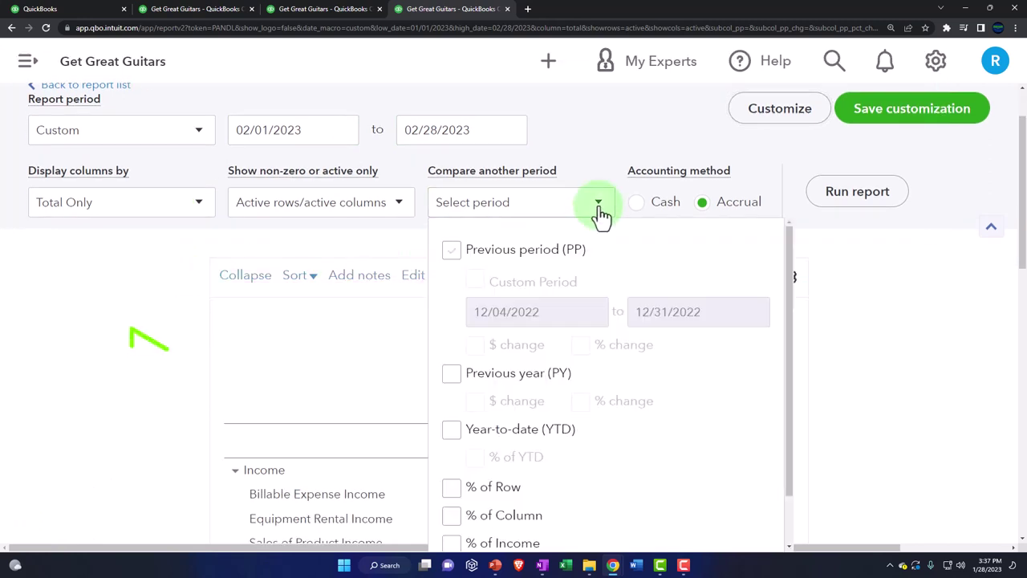
{"action": "left_click", "coordinate": [453, 251]}
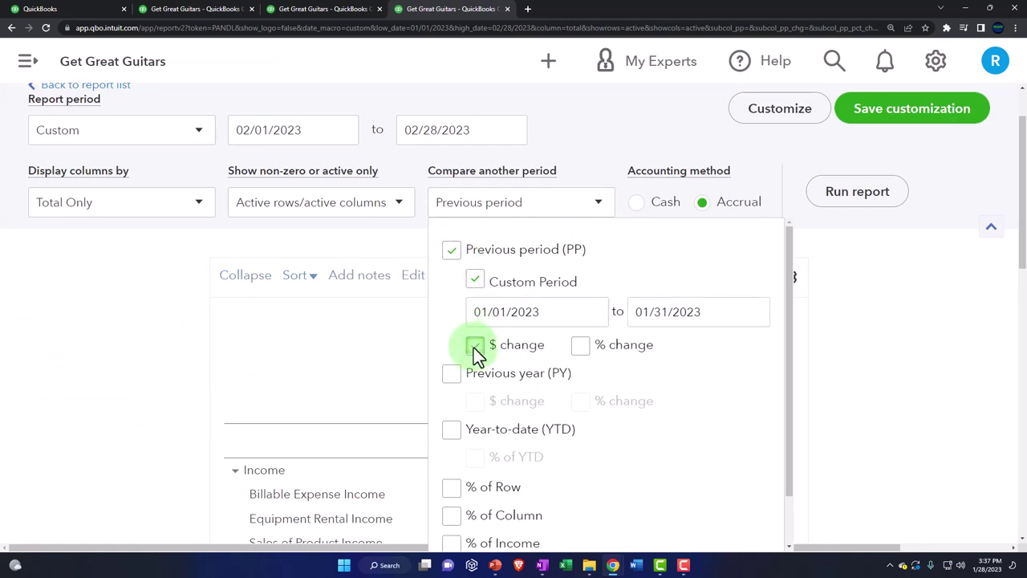
{"action": "left_click", "coordinate": [580, 347]}
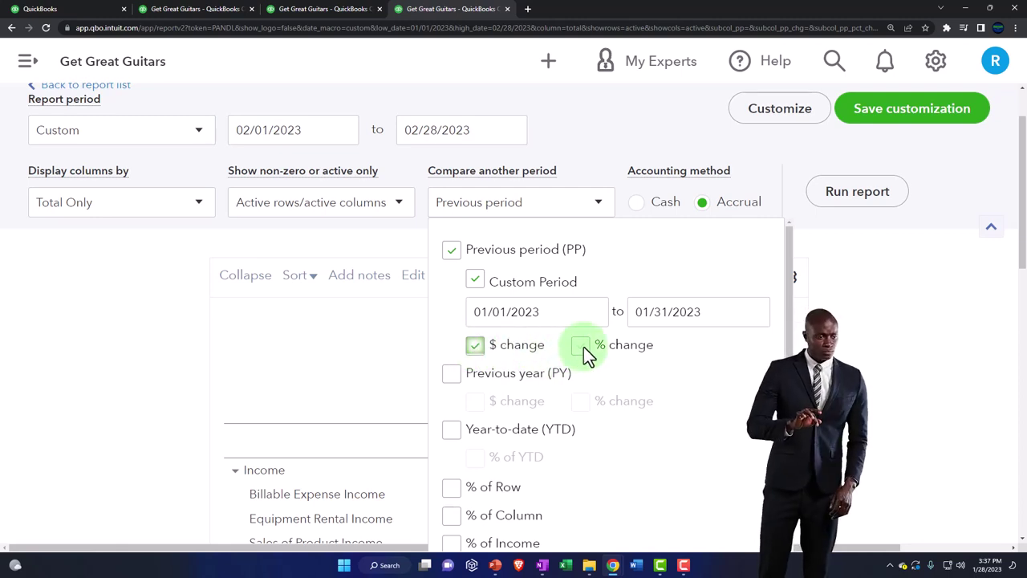
{"action": "left_click", "coordinate": [849, 196]}
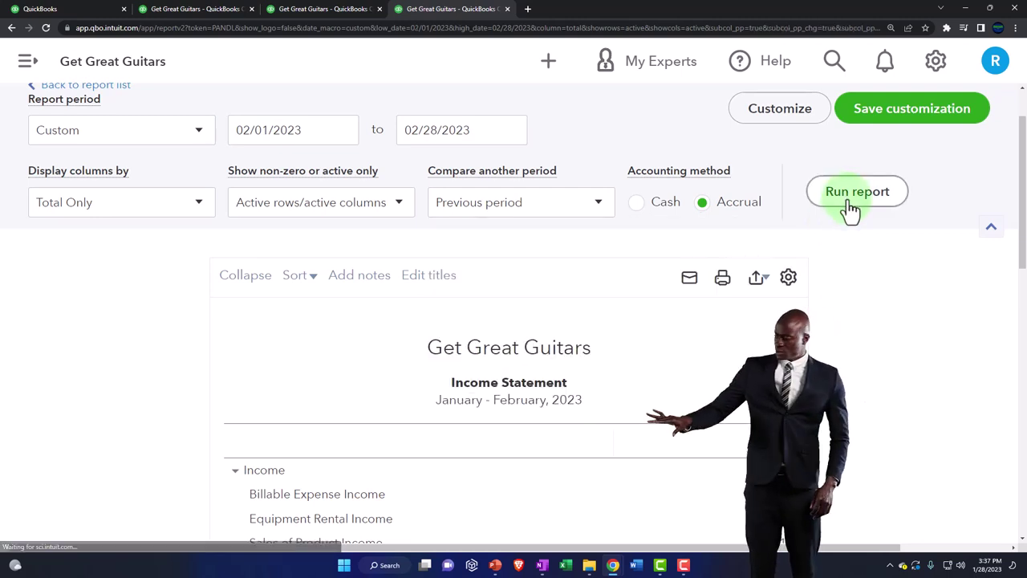
{"action": "scroll", "coordinate": [844, 255], "scroll_direction": "down", "scroll_amount": 2}
{"action": "scroll", "coordinate": [840, 248], "scroll_direction": "down", "scroll_amount": 2}
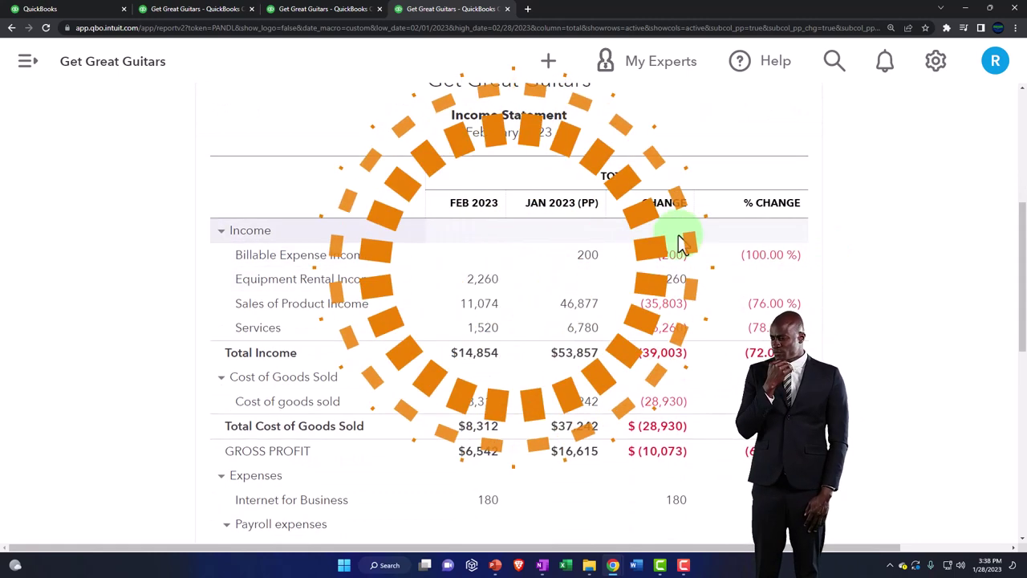
{"action": "scroll", "coordinate": [679, 243], "scroll_direction": "down", "scroll_amount": 8}
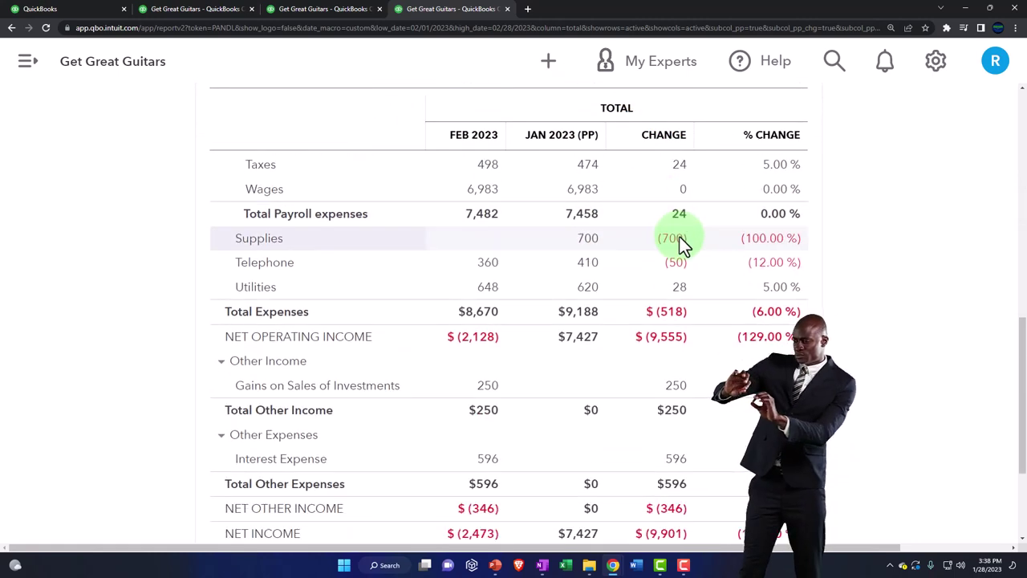
{"action": "scroll", "coordinate": [680, 237], "scroll_direction": "up", "scroll_amount": 10}
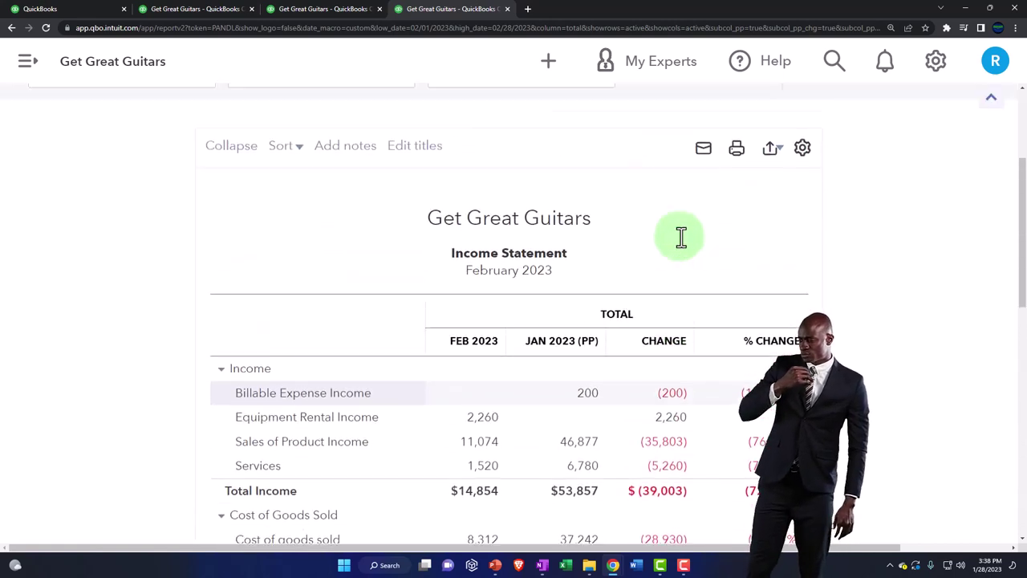
Turn off the Without cents number format, check the header and footer options, and rerun the report.
{"action": "scroll", "coordinate": [679, 236], "scroll_direction": "up", "scroll_amount": 3}
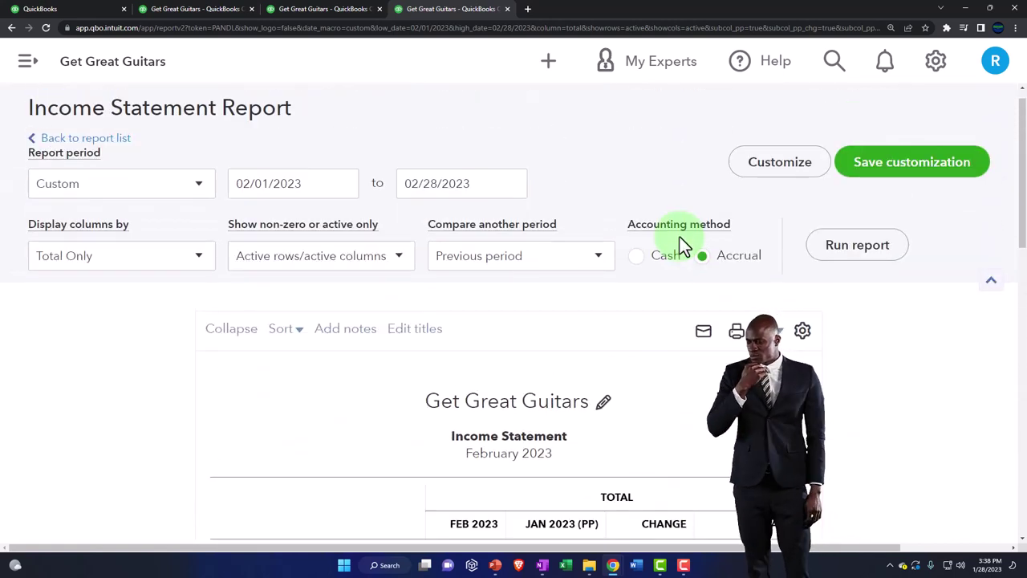
{"action": "left_click", "coordinate": [774, 166]}
{"action": "left_click", "coordinate": [539, 324]}
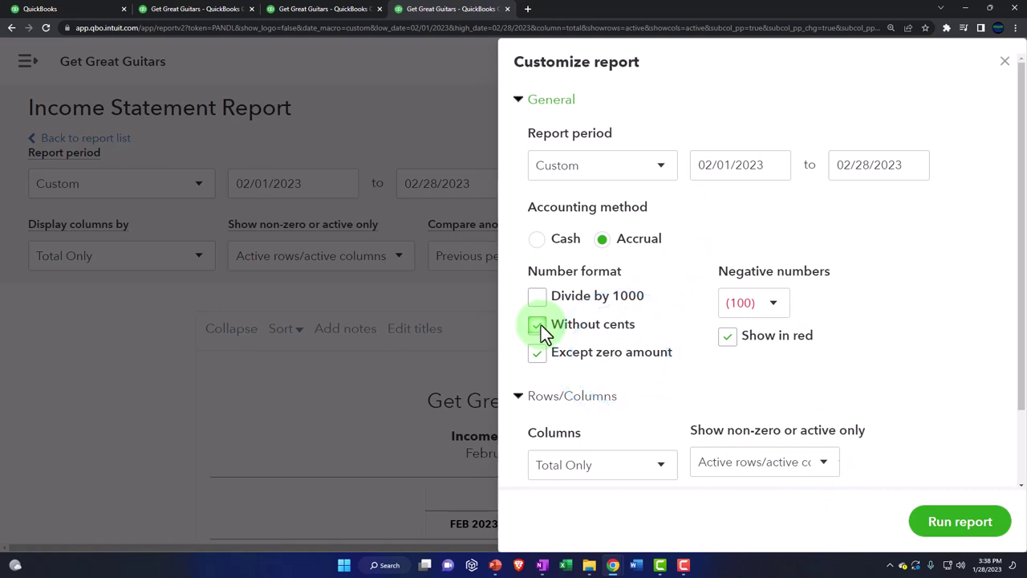
{"action": "scroll", "coordinate": [699, 333], "scroll_direction": "down", "scroll_amount": 2}
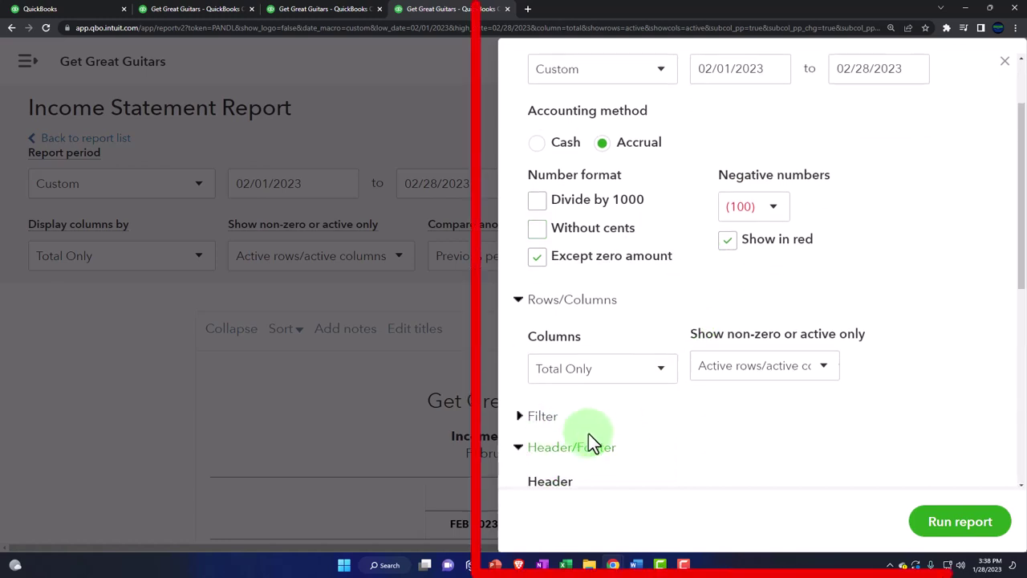
{"action": "scroll", "coordinate": [586, 440], "scroll_direction": "down", "scroll_amount": 8}
{"action": "left_click", "coordinate": [554, 357]}
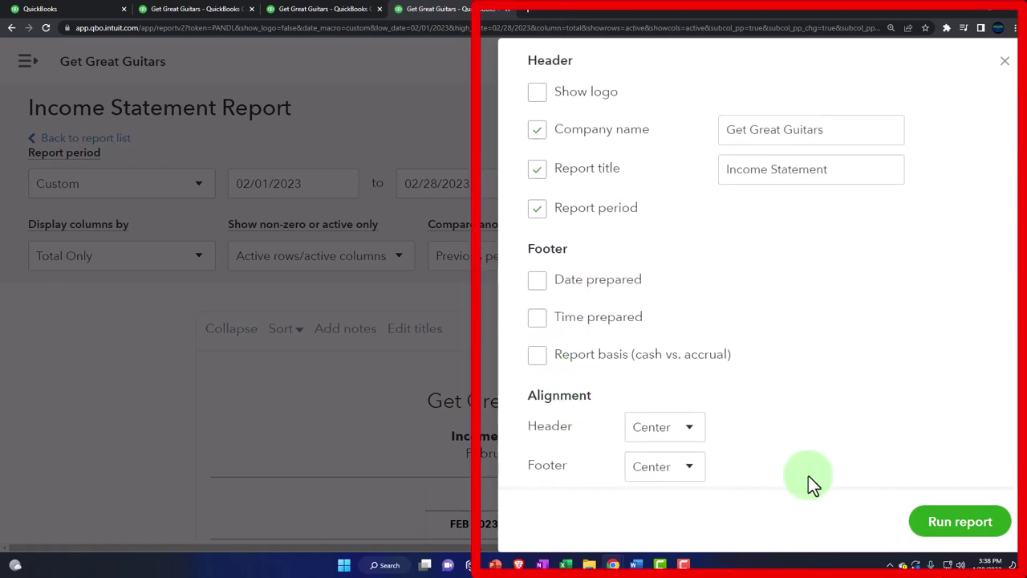
{"action": "left_click", "coordinate": [954, 525]}
{"action": "scroll", "coordinate": [633, 390], "scroll_direction": "down", "scroll_amount": 3}
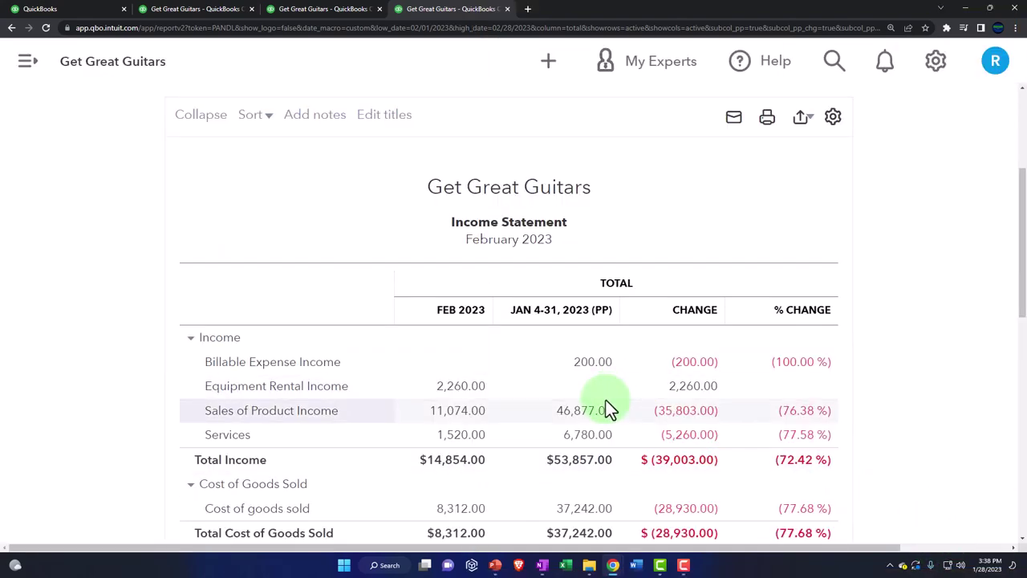
Retitle the report Comparative Income Statement and rerun it.
{"action": "scroll", "coordinate": [607, 405], "scroll_direction": "up", "scroll_amount": 3}
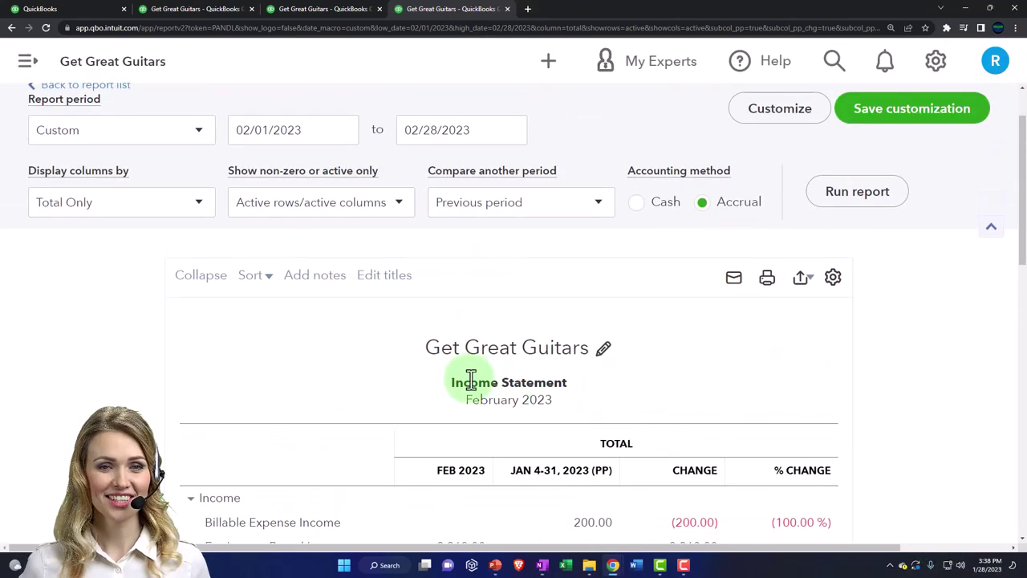
{"action": "left_click", "coordinate": [472, 383]}
{"action": "left_click", "coordinate": [514, 397]}
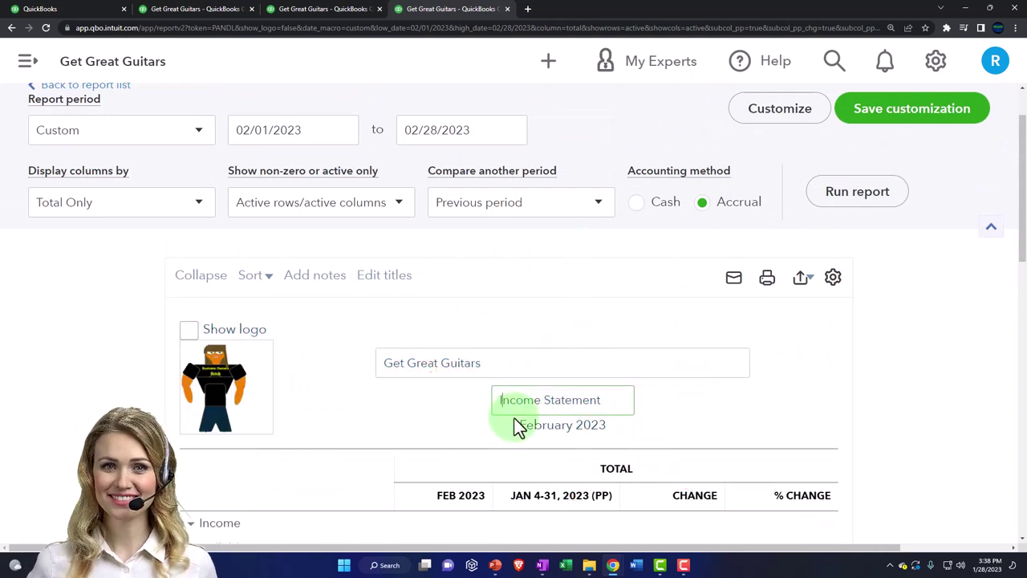
{"action": "type", "text": "Comparat"}
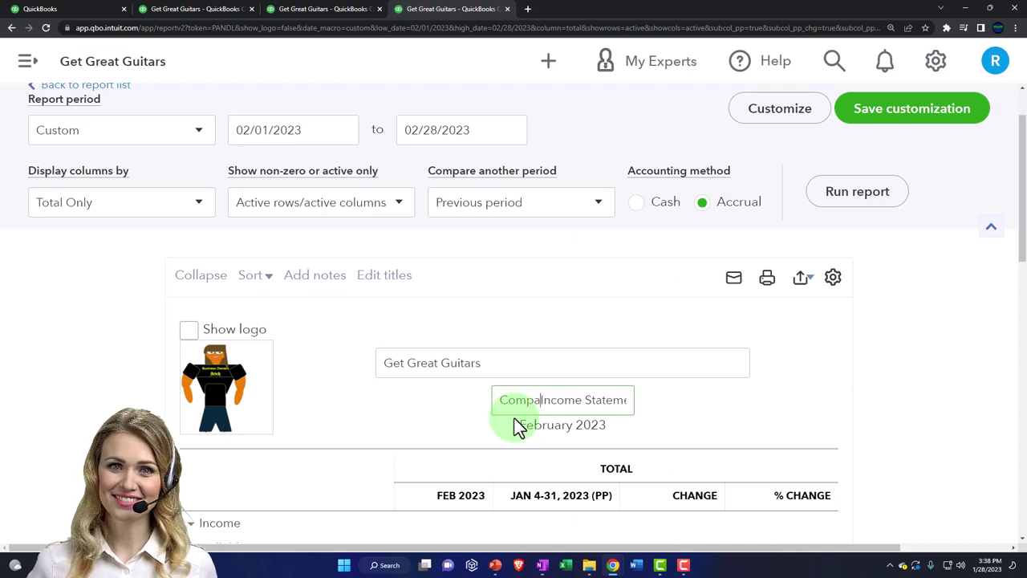
{"action": "type", "text": "ive"}
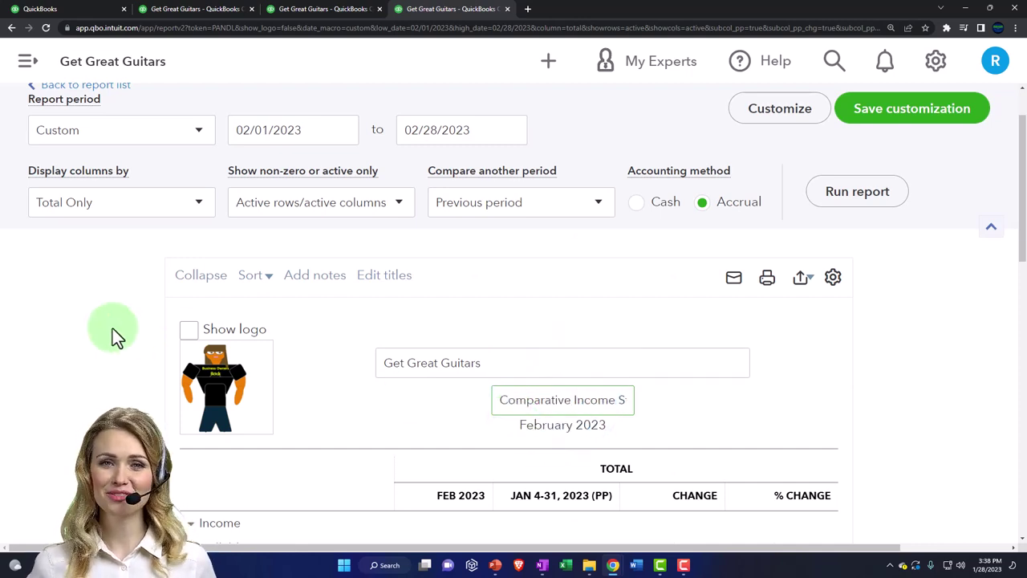
{"action": "left_click", "coordinate": [846, 205]}
{"action": "scroll", "coordinate": [864, 313], "scroll_direction": "down", "scroll_amount": 2}
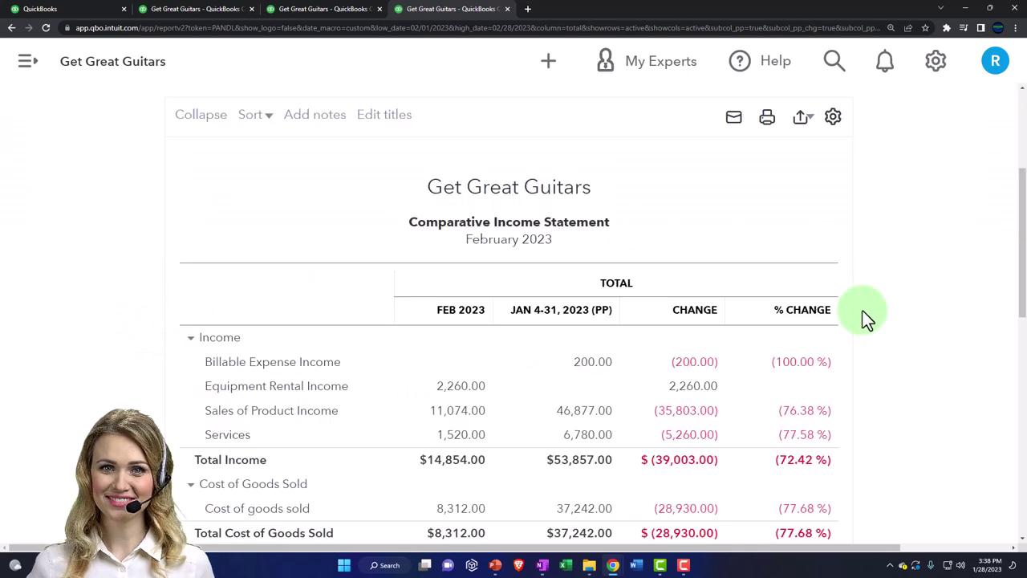
{"action": "scroll", "coordinate": [863, 311], "scroll_direction": "down", "scroll_amount": 1}
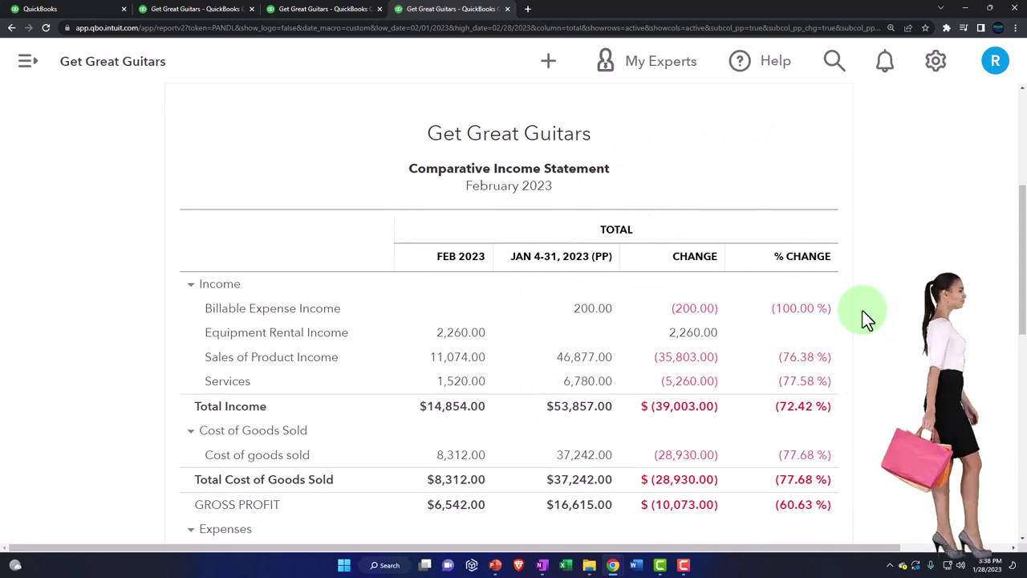
Save the report customization as 7 Comparative Income Statement in the Months End Reports group.
{"action": "scroll", "coordinate": [862, 310], "scroll_direction": "up", "scroll_amount": 3}
{"action": "scroll", "coordinate": [863, 311], "scroll_direction": "up", "scroll_amount": 3}
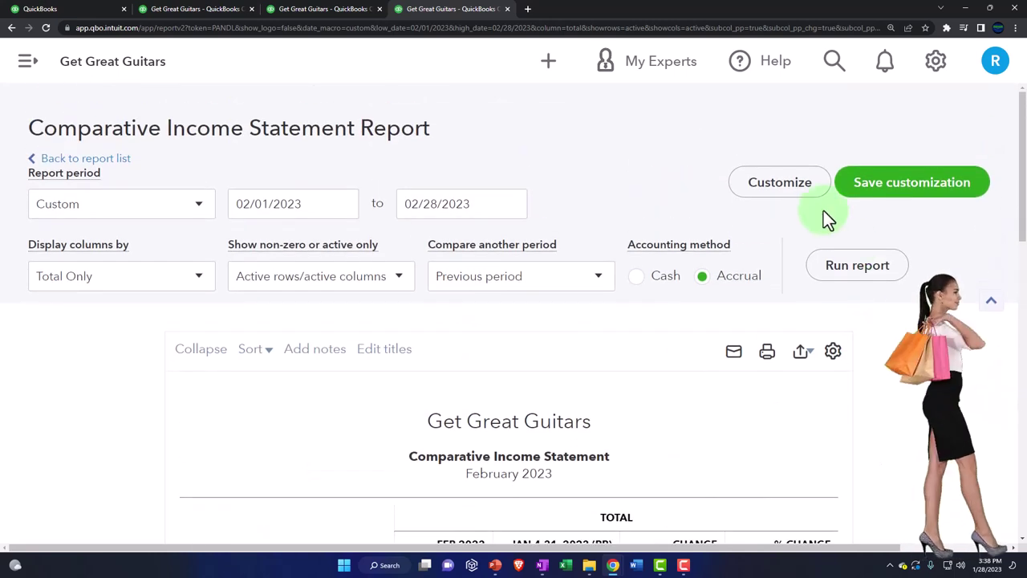
{"action": "left_click", "coordinate": [895, 192]}
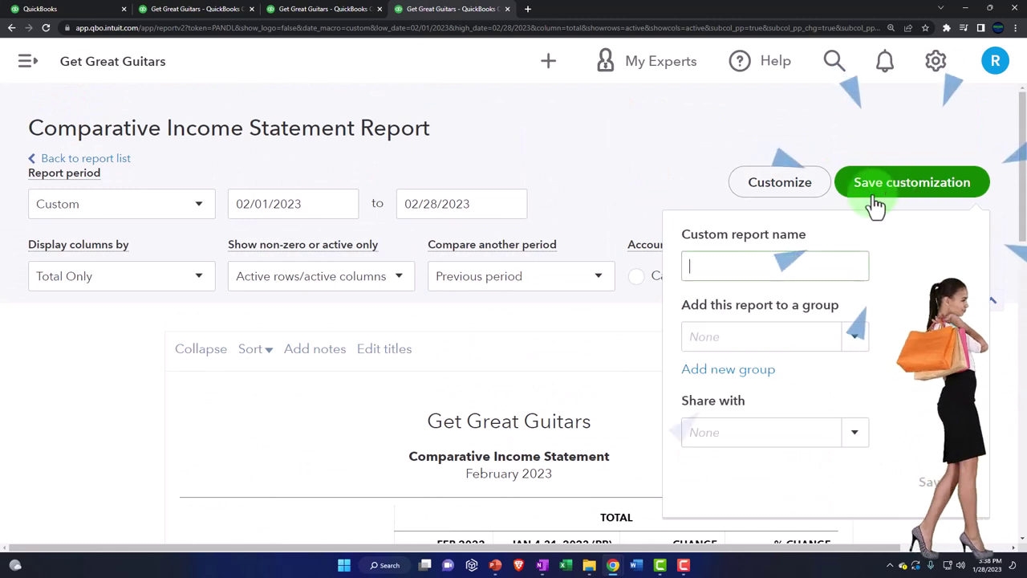
{"action": "type", "text": "4 Income Statement"}
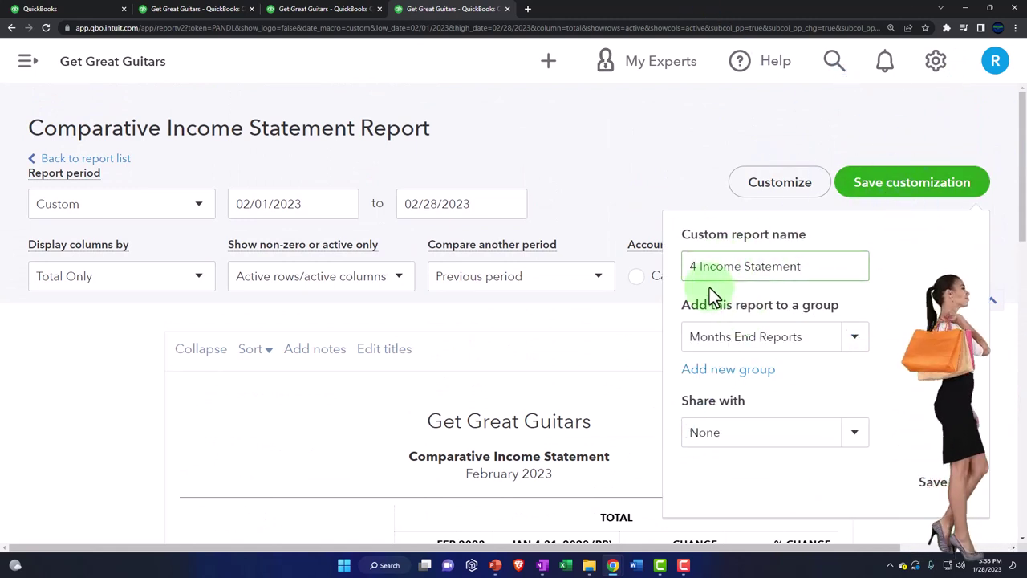
{"action": "left_click", "coordinate": [694, 267]}
{"action": "key", "text": "BackSpace"}
{"action": "key", "text": "BackSpace"}
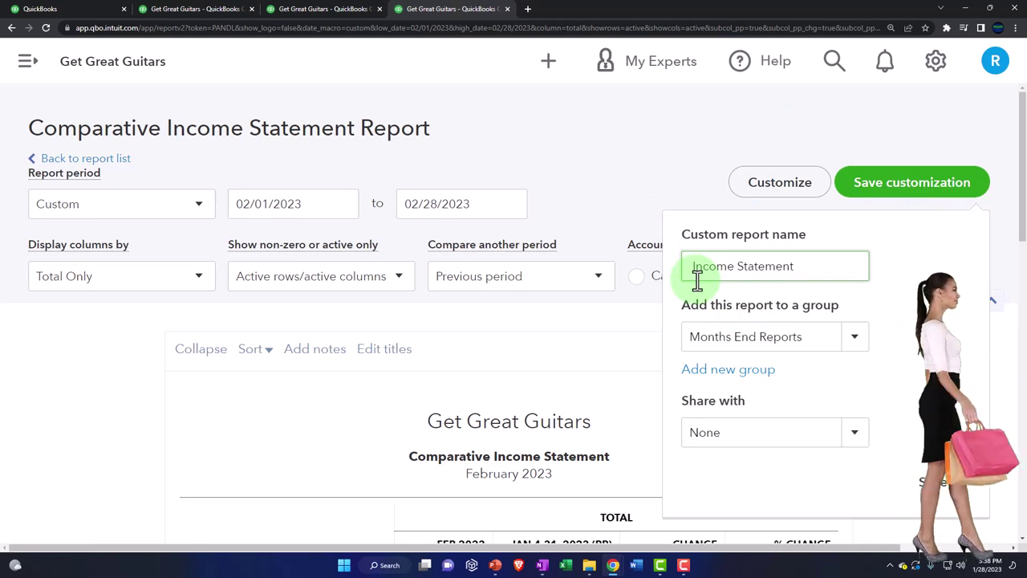
{"action": "type", "text": "7 "}
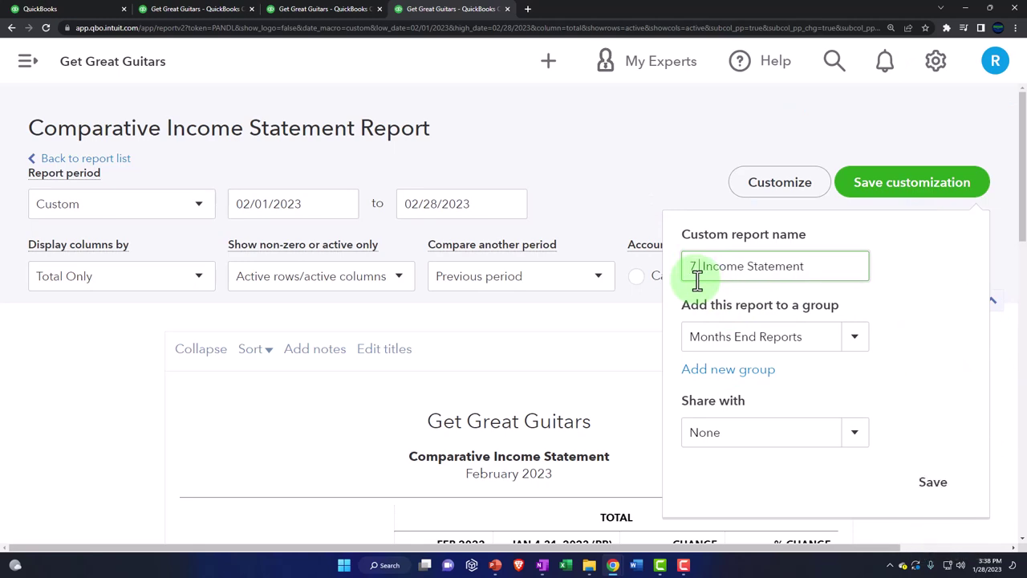
{"action": "type", "text": "Comparatv"}
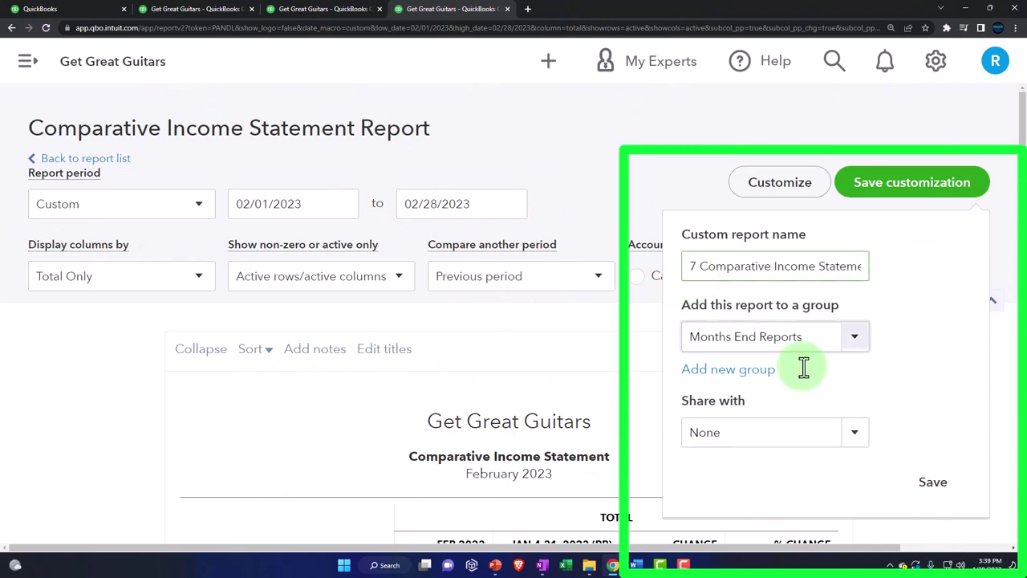
{"action": "left_click", "coordinate": [931, 482]}
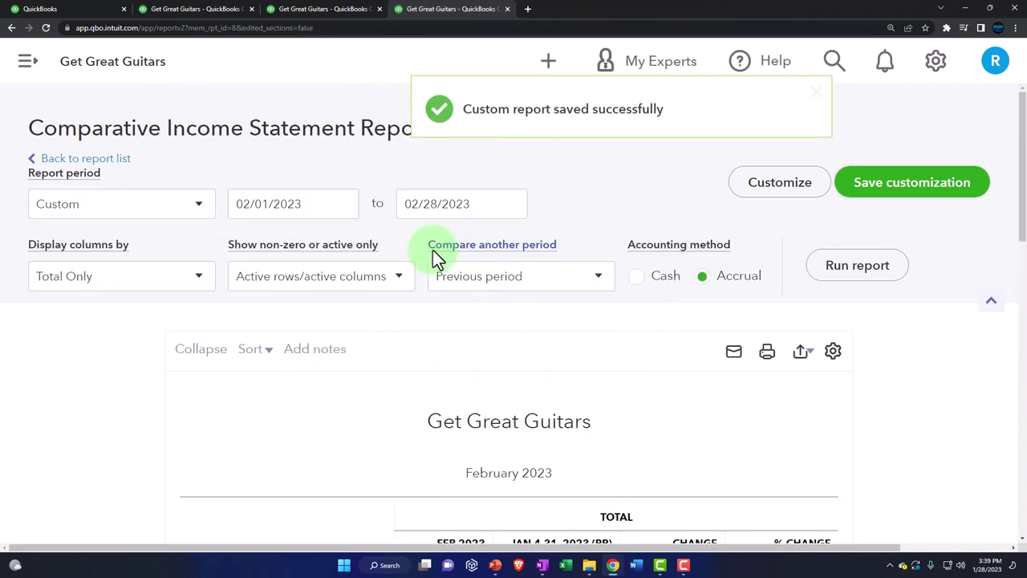
Reload the Reports page in the first browser tab and check the saved custom reports under Months End Reports.
{"action": "scroll", "coordinate": [433, 252], "scroll_direction": "down", "scroll_amount": 3}
{"action": "left_click", "coordinate": [83, 9]}
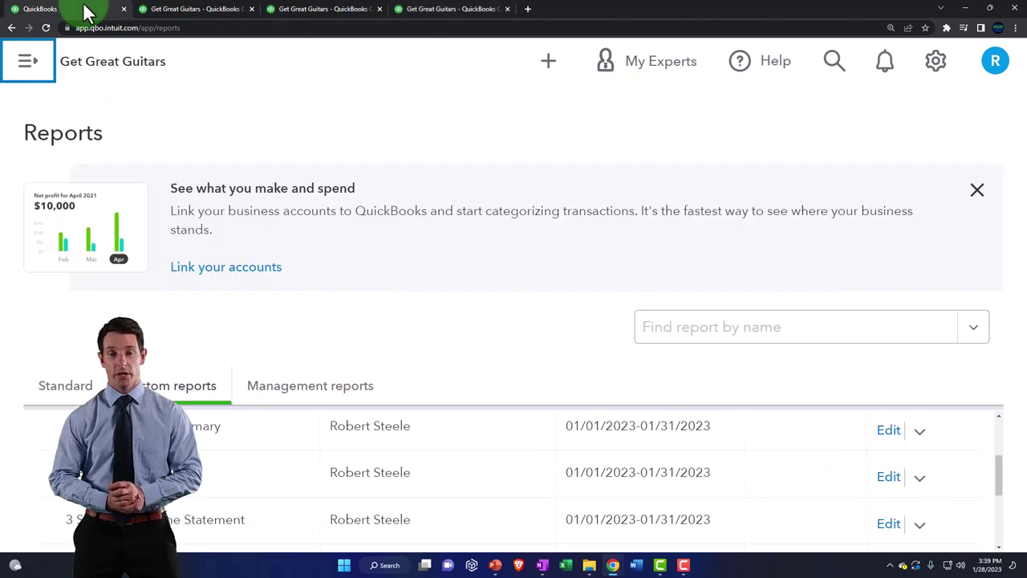
{"action": "left_click", "coordinate": [45, 27]}
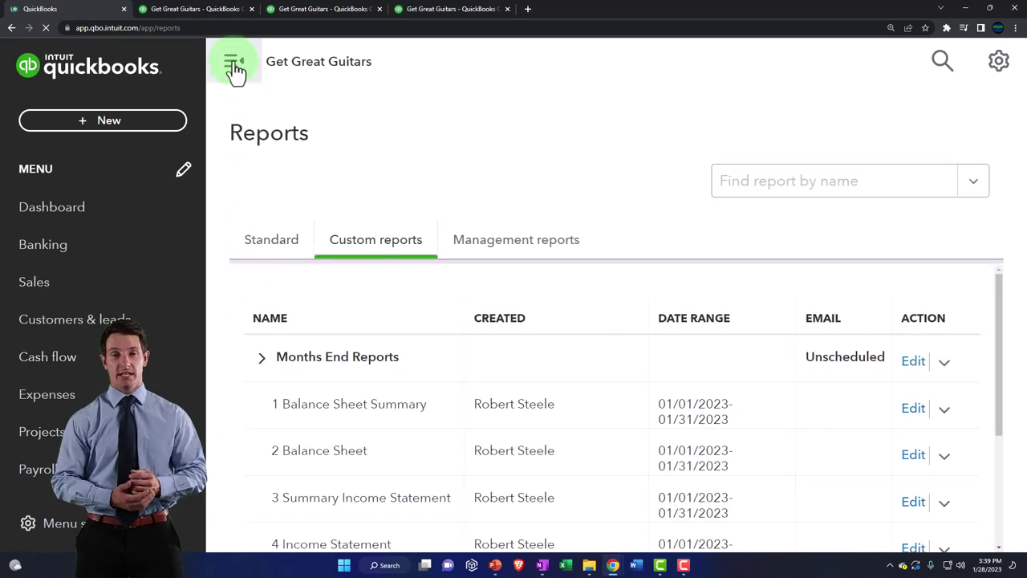
{"action": "left_click", "coordinate": [233, 63]}
{"action": "scroll", "coordinate": [46, 491], "scroll_direction": "down", "scroll_amount": 5}
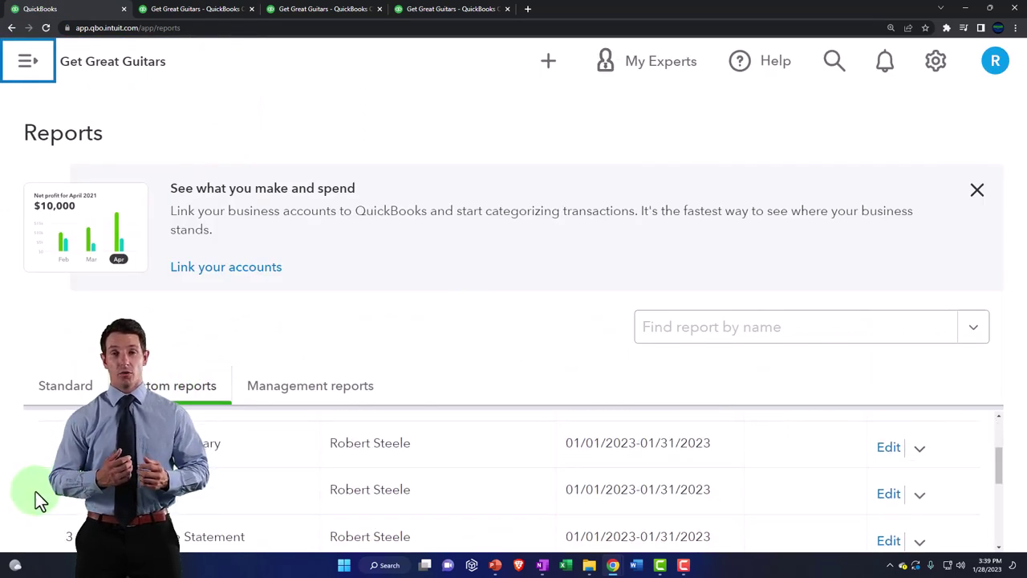
{"action": "key", "text": "ctrl+minus"}
{"action": "key", "text": "ctrl+minus"}
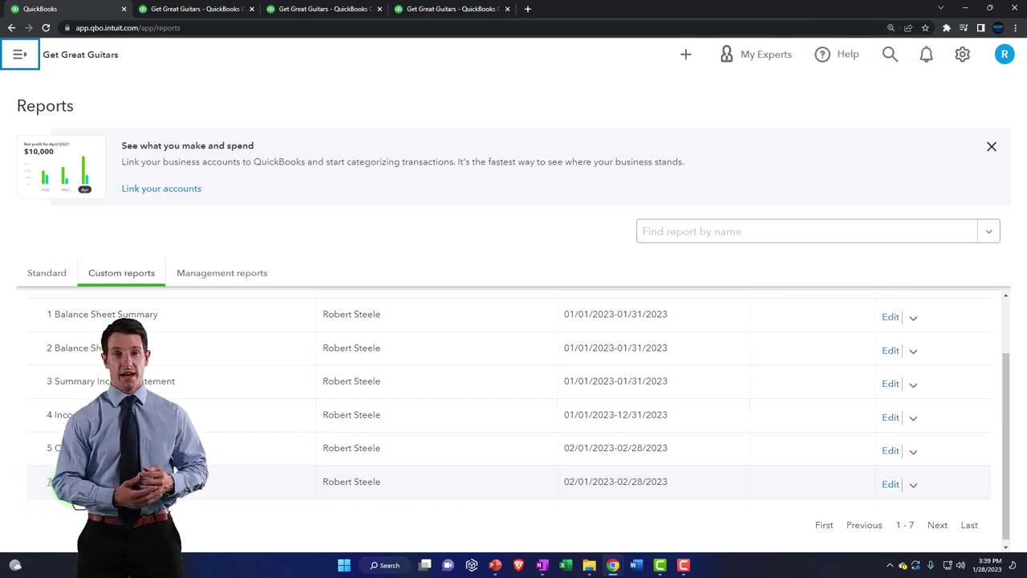
Rename the saved custom report 7 Comparative Income Statement as 6 Comparative Income Statement, save it and close the editor.
{"action": "left_click", "coordinate": [889, 484]}
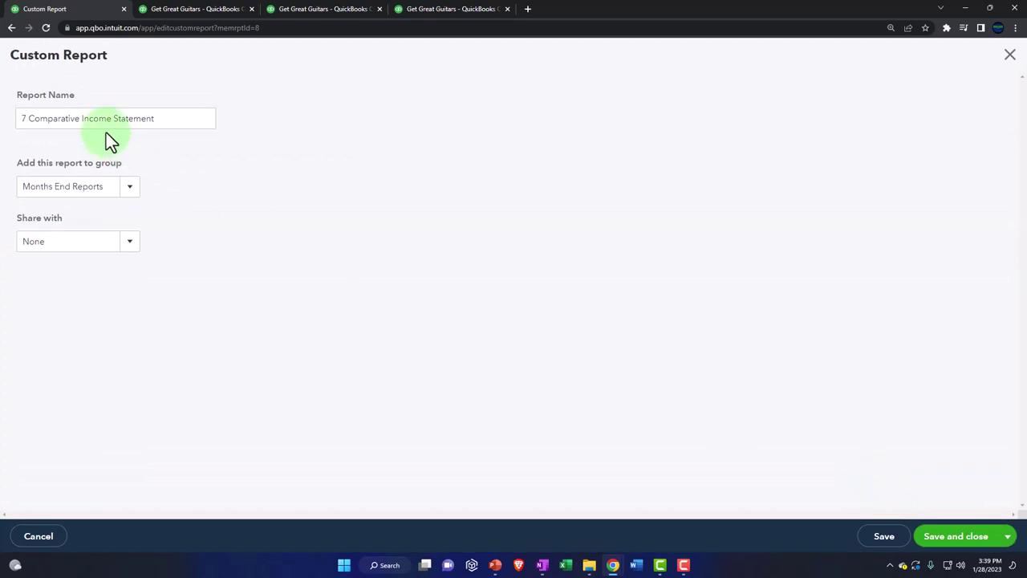
{"action": "left_click", "coordinate": [32, 119]}
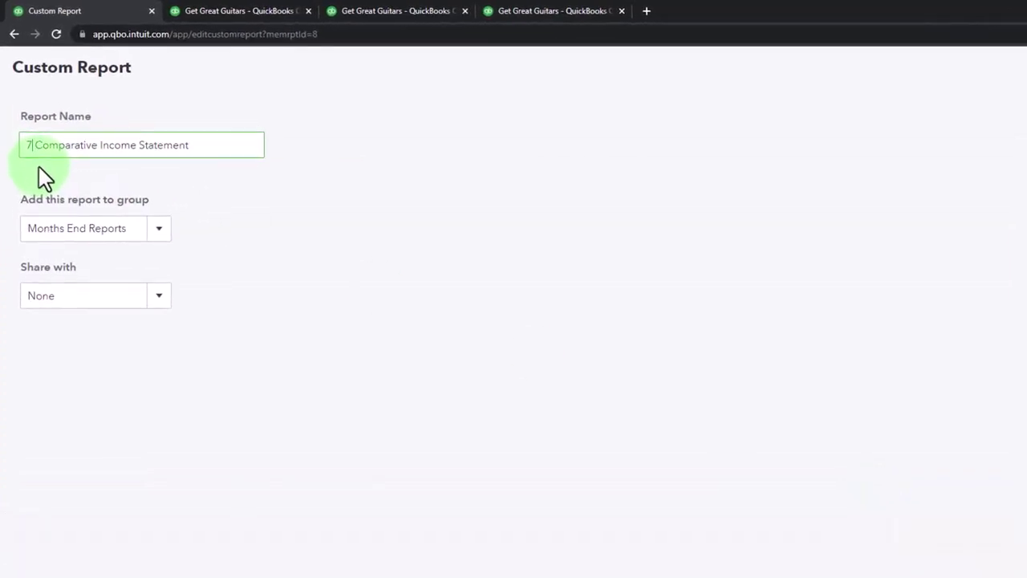
{"action": "key", "text": "BackSpace"}
{"action": "type", "text": "6"}
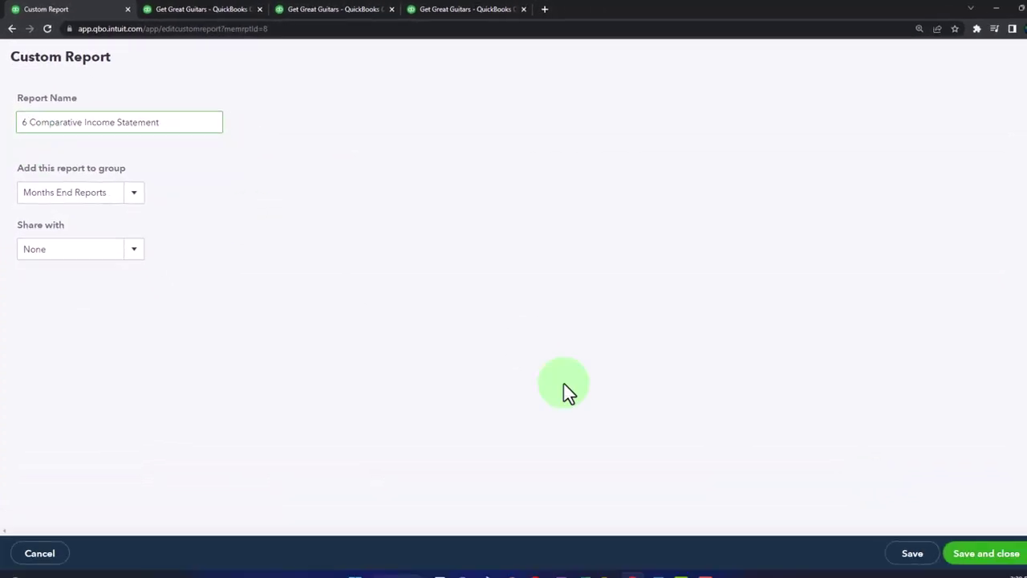
{"action": "left_click", "coordinate": [884, 536]}
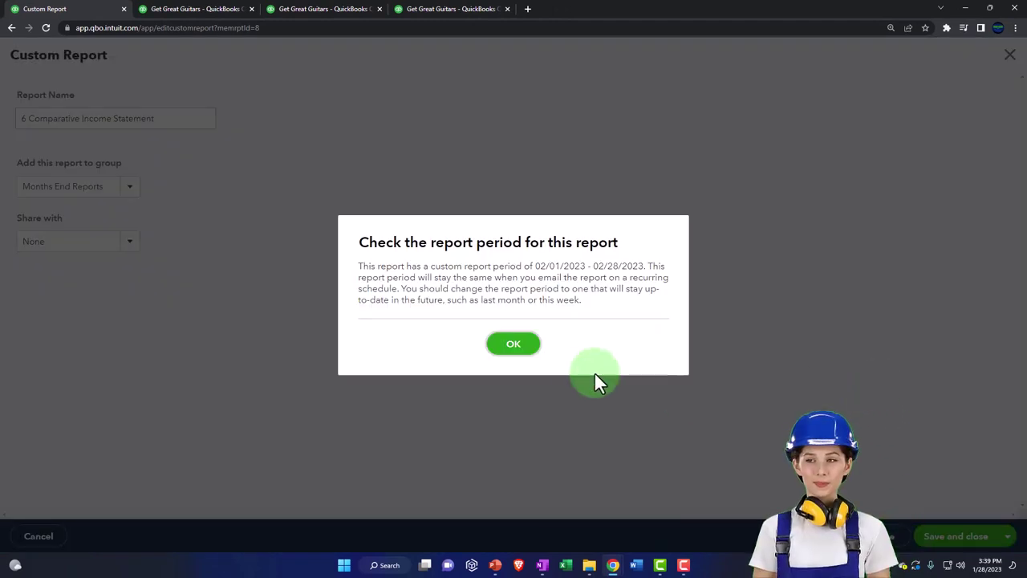
{"action": "left_click", "coordinate": [521, 351]}
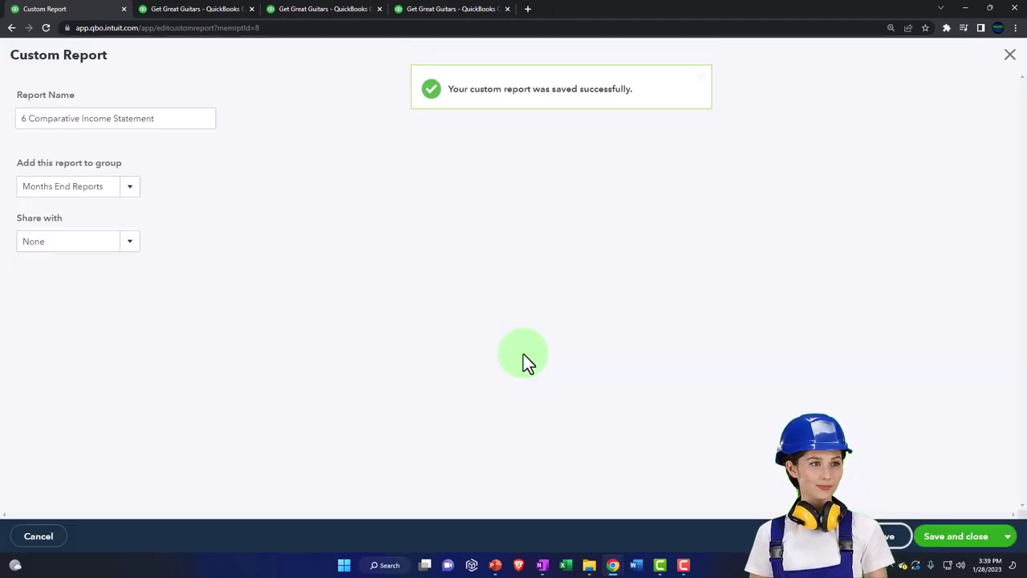
{"action": "left_click", "coordinate": [1009, 55]}
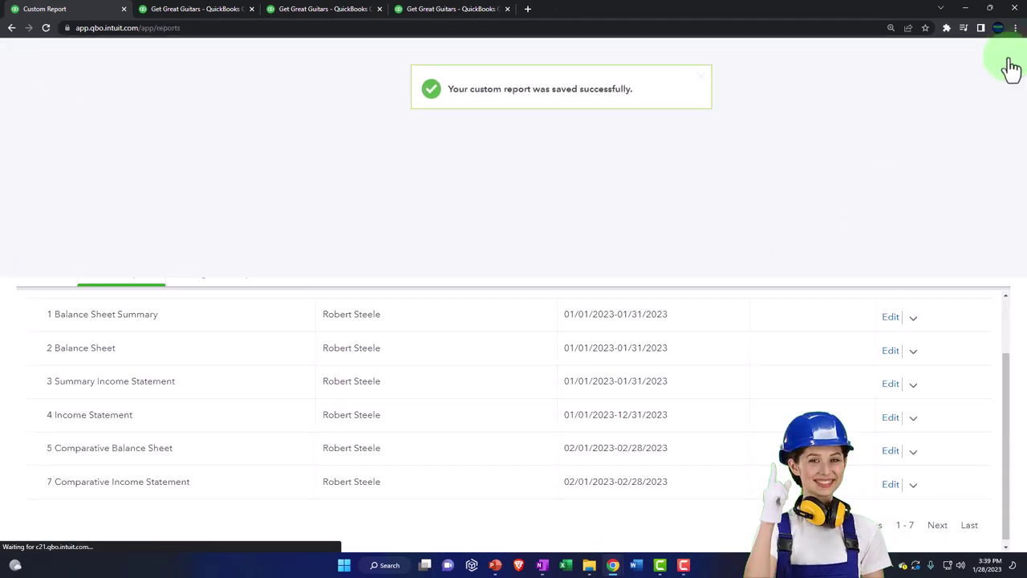
Duplicate the Comparative Income Statement's browser tab and open the Reports page in the copy.
{"action": "left_click", "coordinate": [454, 14]}
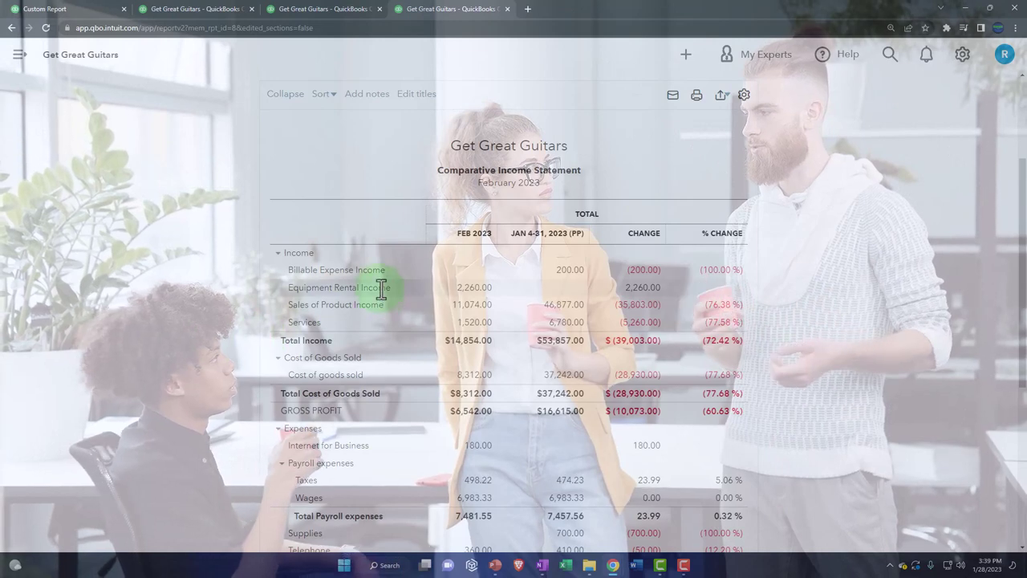
{"action": "left_click", "coordinate": [437, 203]}
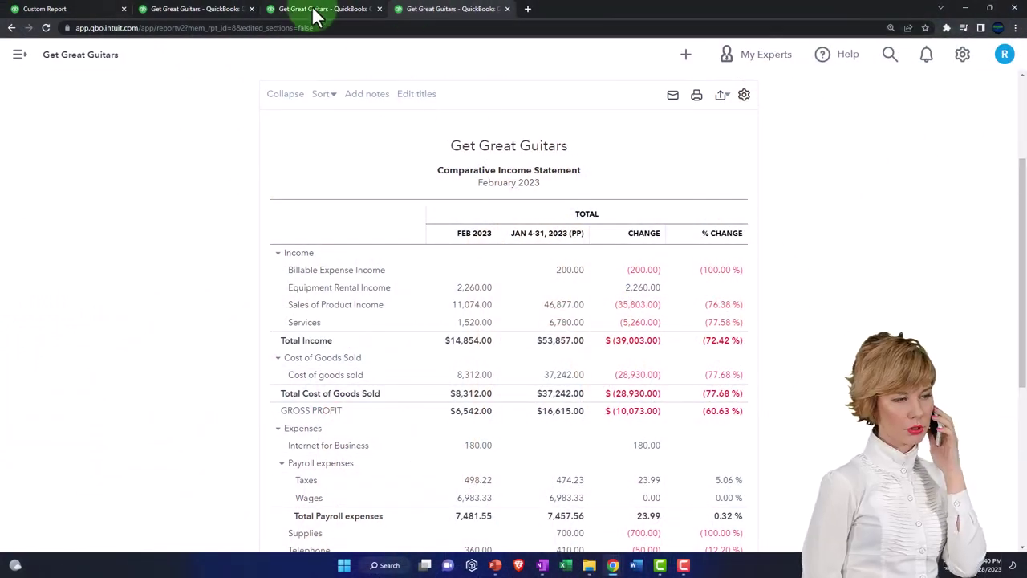
{"action": "right_click", "coordinate": [456, 13]}
{"action": "left_click", "coordinate": [481, 89]}
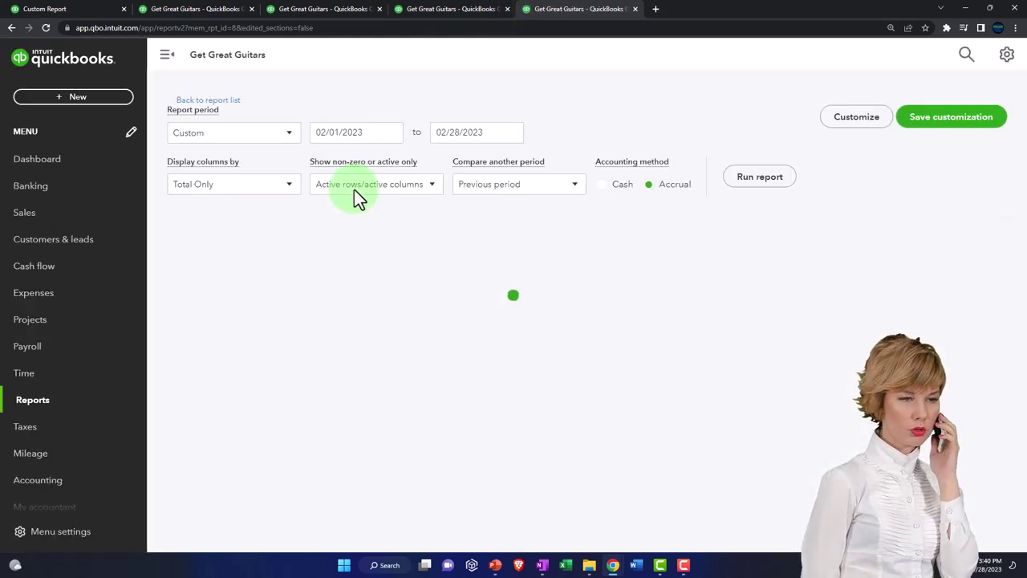
{"action": "left_click", "coordinate": [64, 382]}
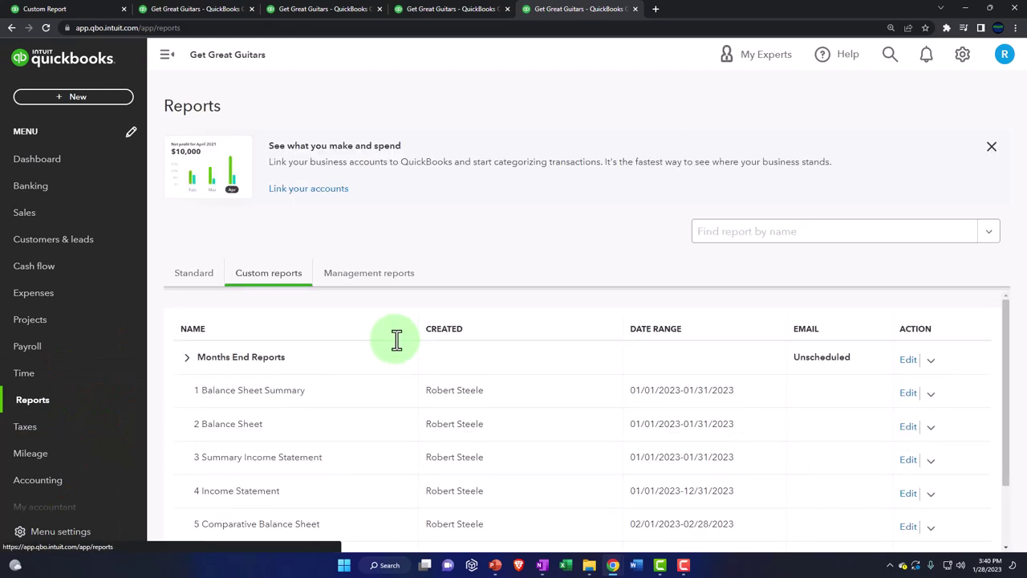
{"action": "left_click", "coordinate": [167, 58]}
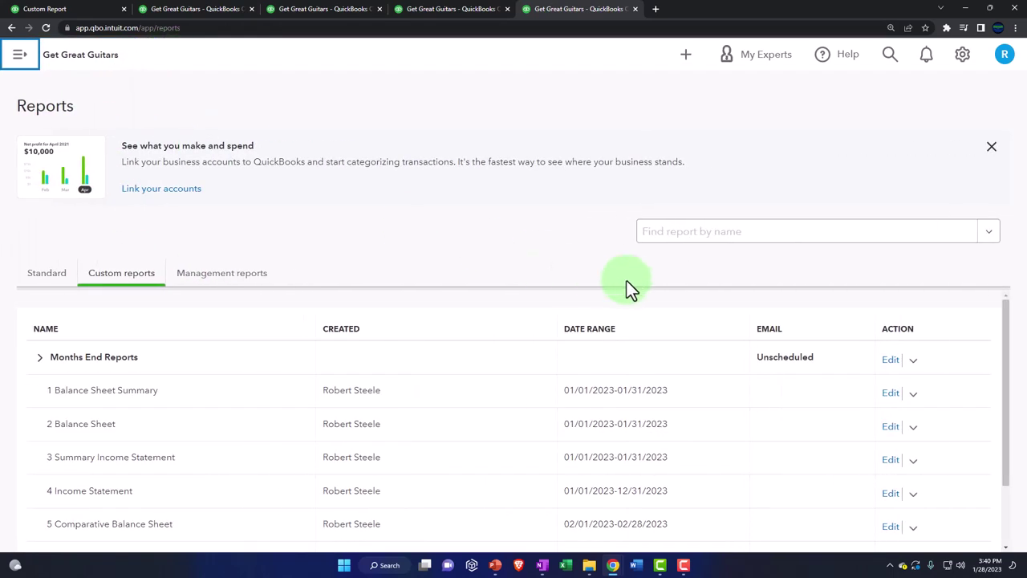
Search the standard reports for "trial" and open the Trial Balance report.
{"action": "left_click", "coordinate": [692, 238]}
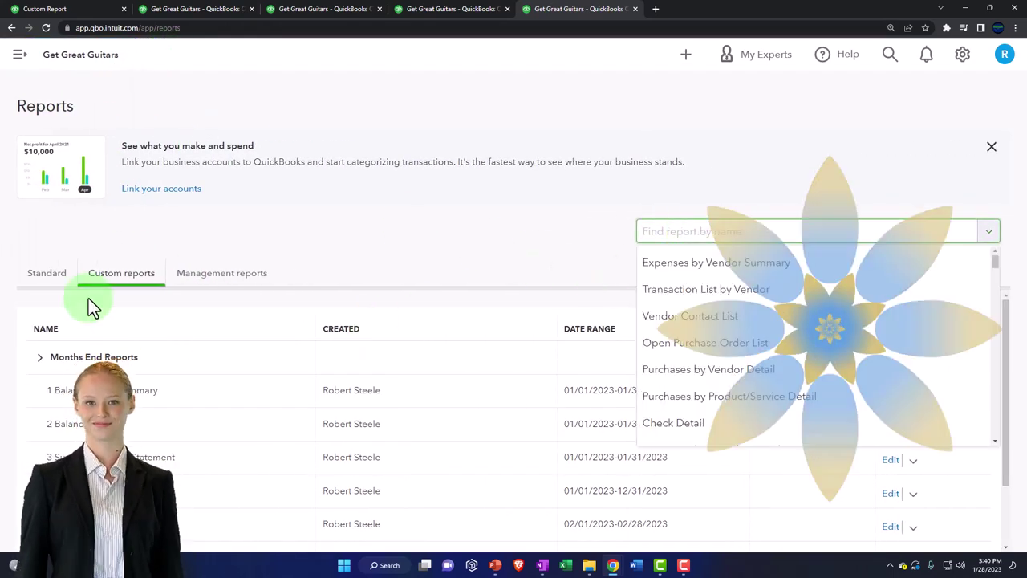
{"action": "left_click", "coordinate": [46, 277]}
{"action": "left_click", "coordinate": [688, 238]}
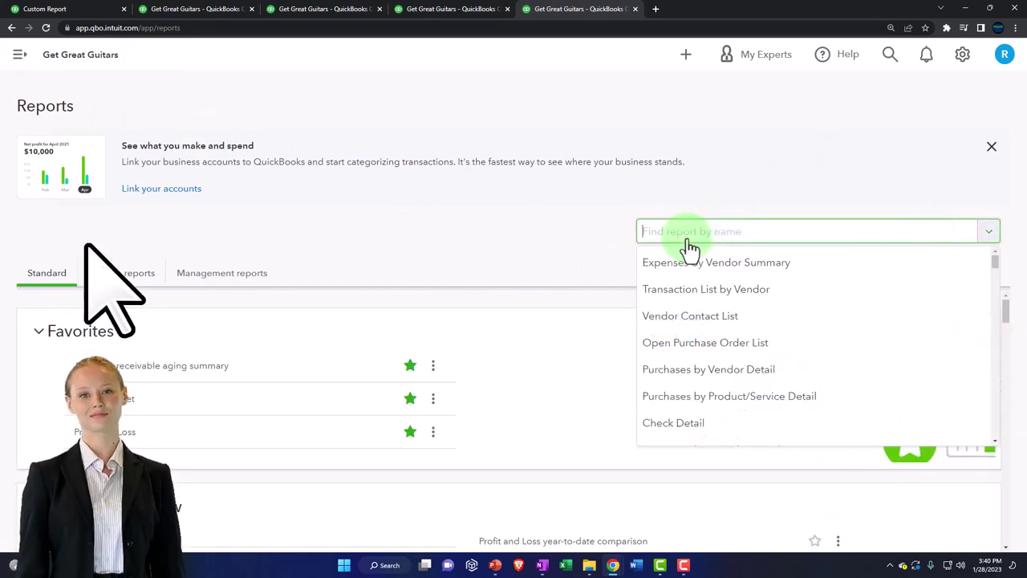
{"action": "type", "text": "trial"}
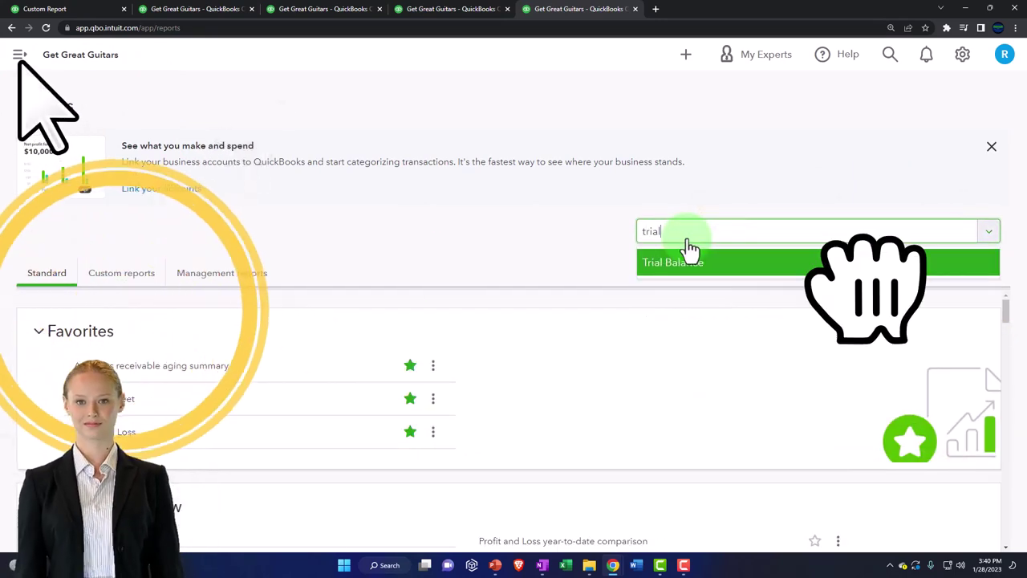
{"action": "left_click", "coordinate": [689, 250]}
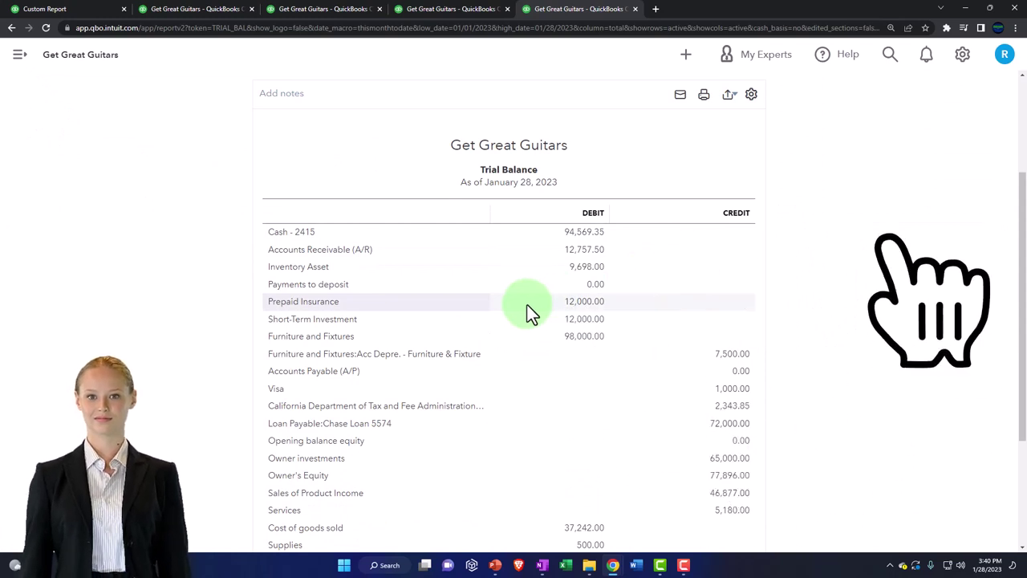
Set the Trial Balance report period to 01/01/2023 through 02/28/2023 and run the report.
{"action": "scroll", "coordinate": [527, 304], "scroll_direction": "up", "scroll_amount": 2}
{"action": "left_click", "coordinate": [229, 153]}
{"action": "type", "text": "0"}
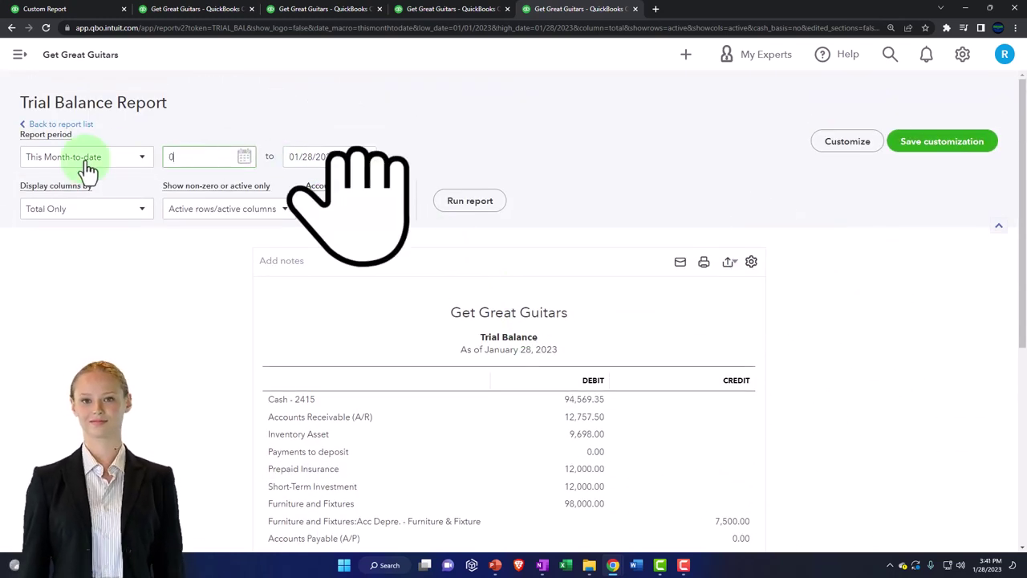
{"action": "type", "text": "1/01/2023"}
{"action": "key", "text": "Tab"}
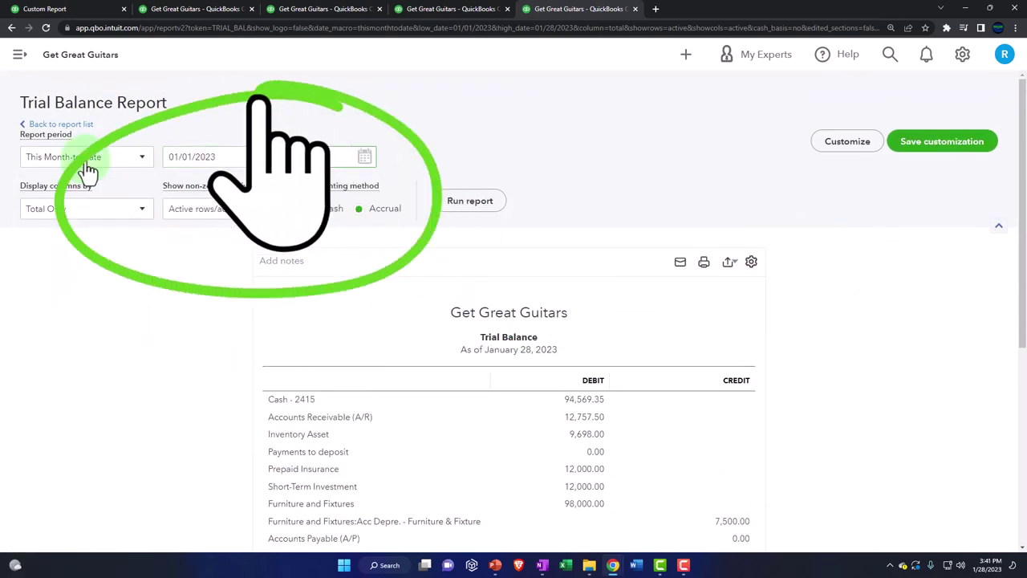
{"action": "key", "text": "Tab"}
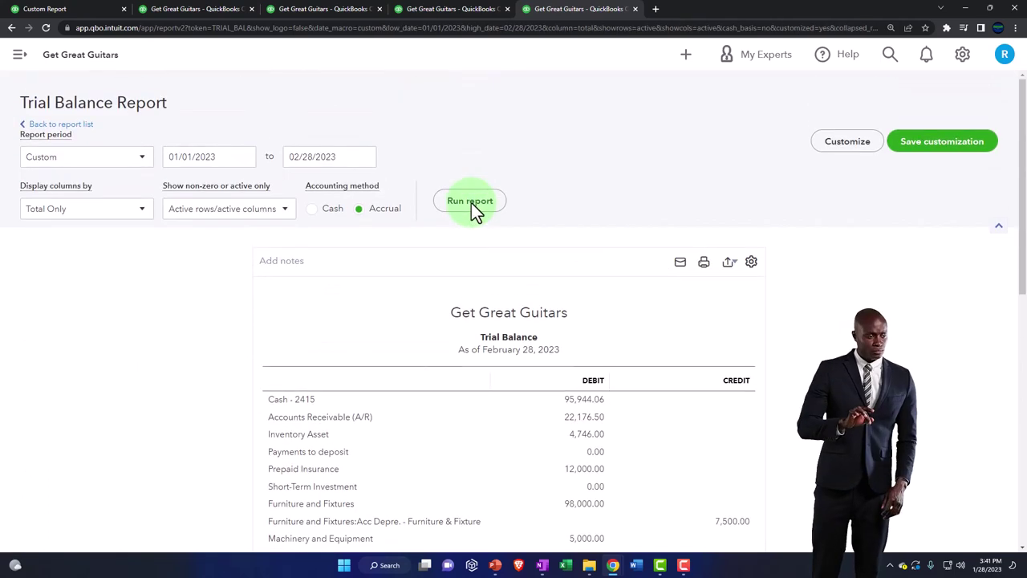
Examine the Trial Balance's debit and credit balances, from the asset accounts through liabilities, equity, income and expenses.
{"action": "key", "text": "ctrl+plus"}
{"action": "key", "text": "ctrl+plus"}
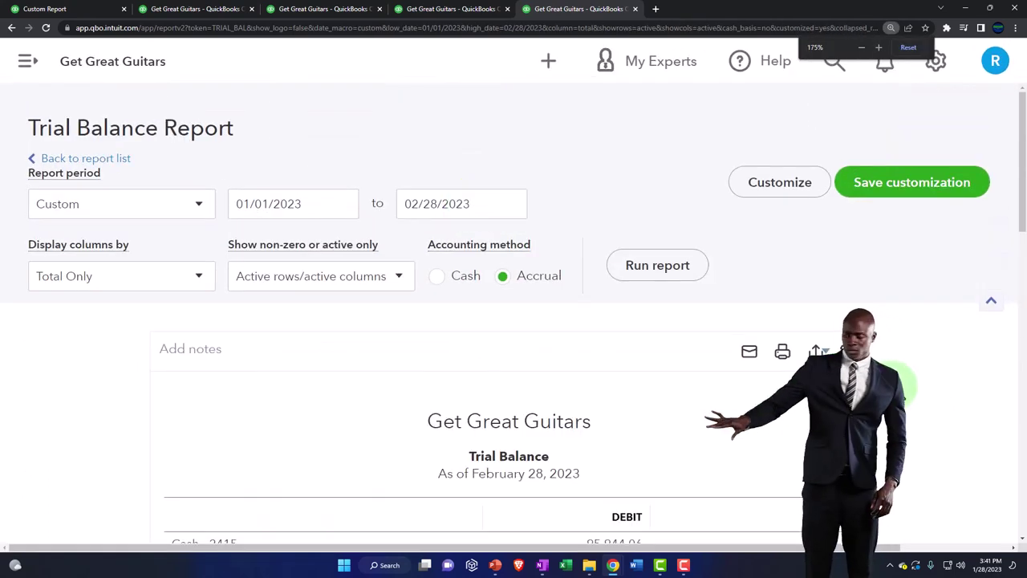
{"action": "scroll", "coordinate": [893, 387], "scroll_direction": "down", "scroll_amount": 1}
{"action": "scroll", "coordinate": [893, 387], "scroll_direction": "down", "scroll_amount": 3}
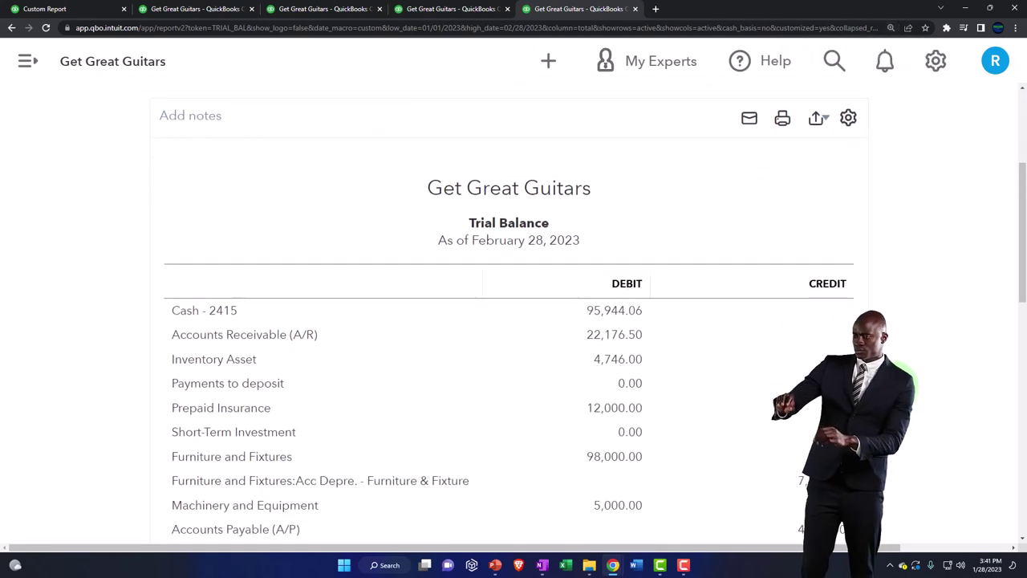
{"action": "scroll", "coordinate": [897, 389], "scroll_direction": "down", "scroll_amount": 1}
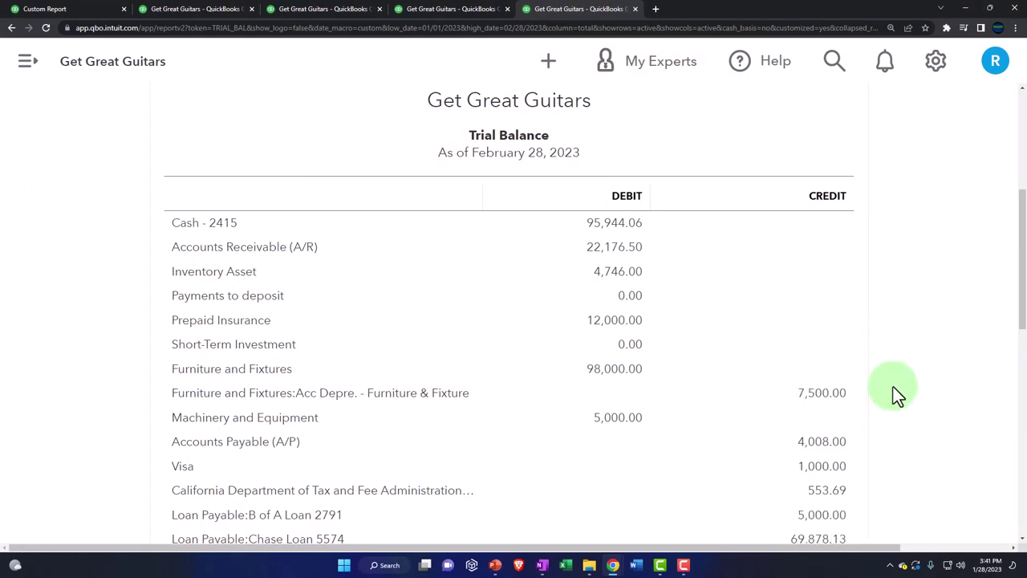
{"action": "scroll", "coordinate": [897, 394], "scroll_direction": "down", "scroll_amount": 2}
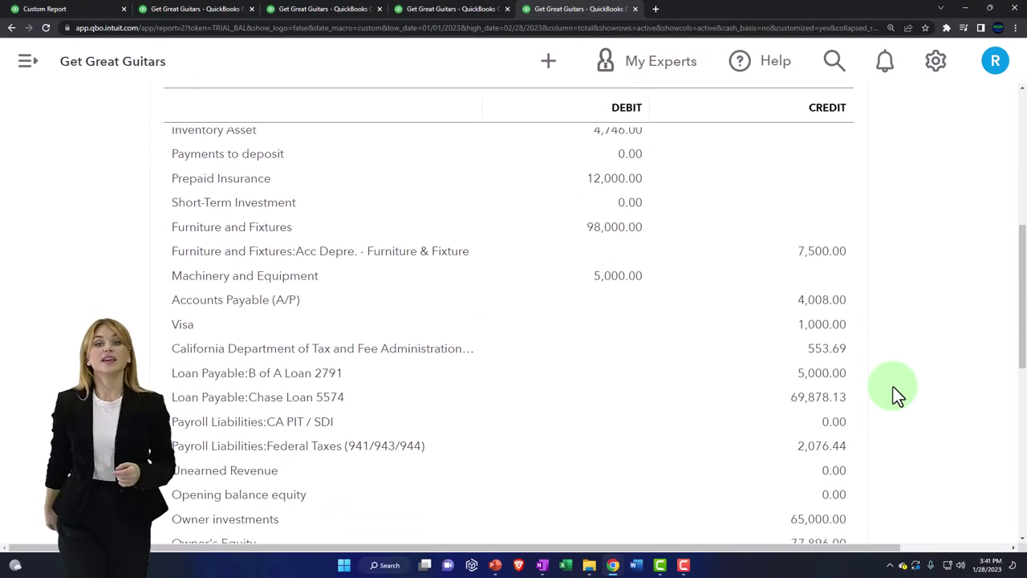
{"action": "scroll", "coordinate": [897, 395], "scroll_direction": "down", "scroll_amount": 1}
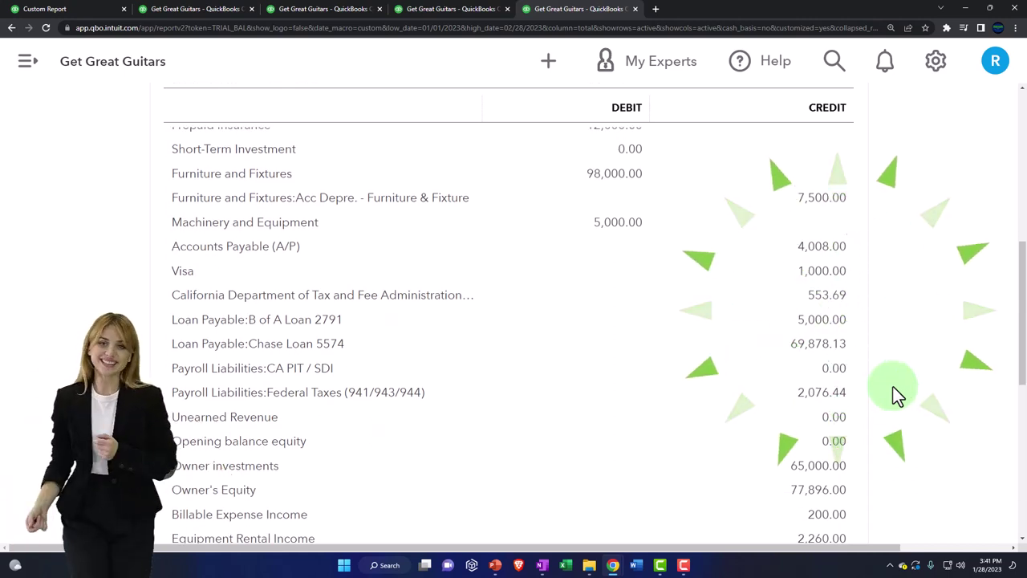
{"action": "scroll", "coordinate": [897, 393], "scroll_direction": "down", "scroll_amount": 1}
{"action": "scroll", "coordinate": [897, 393], "scroll_direction": "down", "scroll_amount": 1}
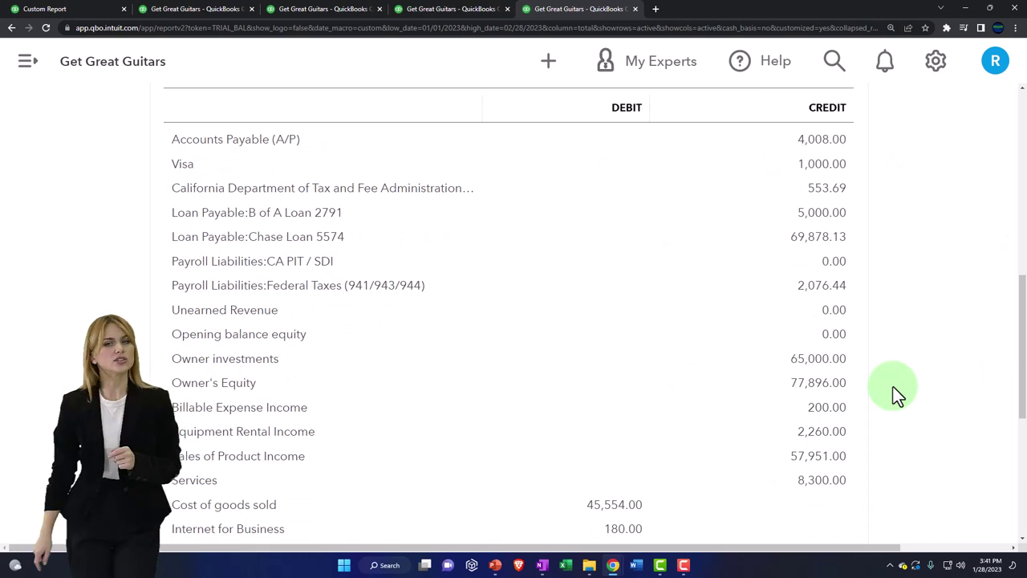
Duplicate the Trial Balance's browser tab and open the Reports page in the copy.
{"action": "scroll", "coordinate": [893, 387], "scroll_direction": "down", "scroll_amount": 3}
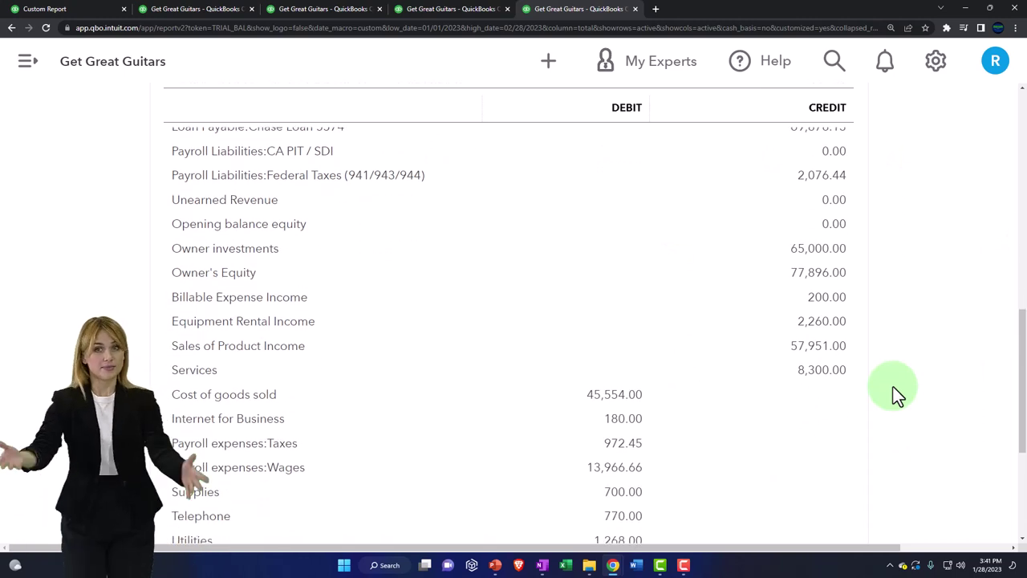
{"action": "scroll", "coordinate": [897, 394], "scroll_direction": "down", "scroll_amount": 1}
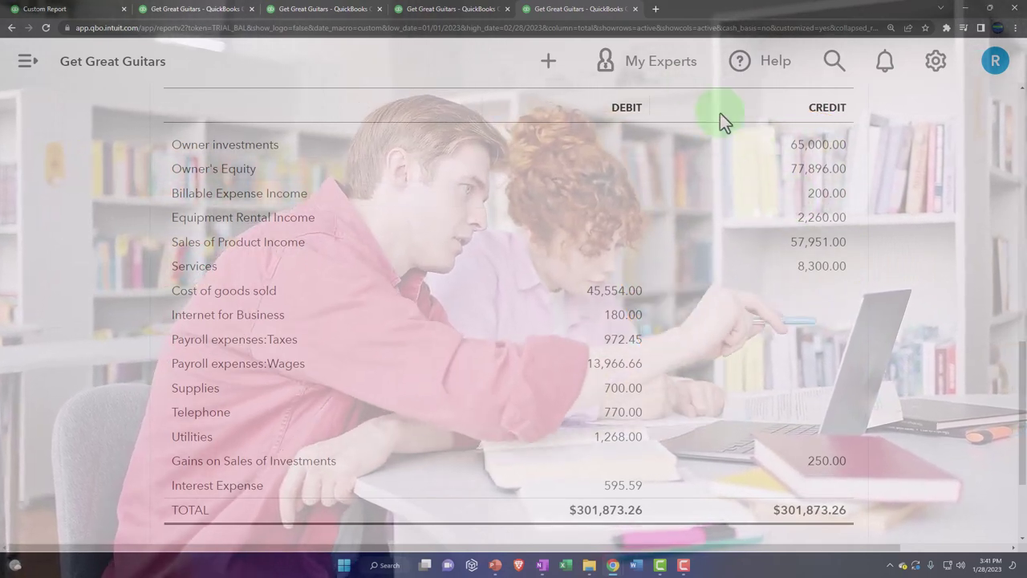
{"action": "right_click", "coordinate": [594, 10]}
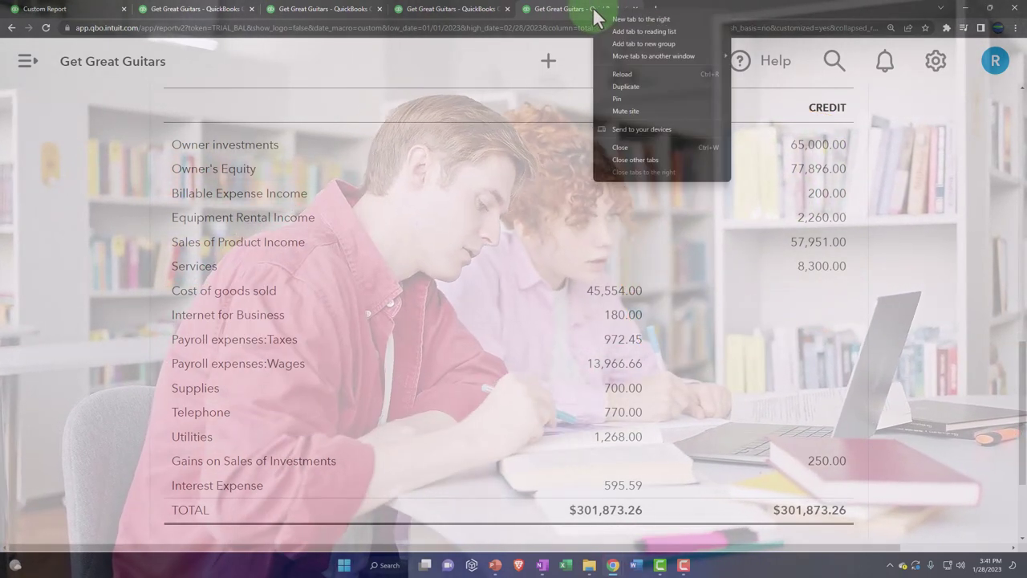
{"action": "left_click", "coordinate": [625, 87]}
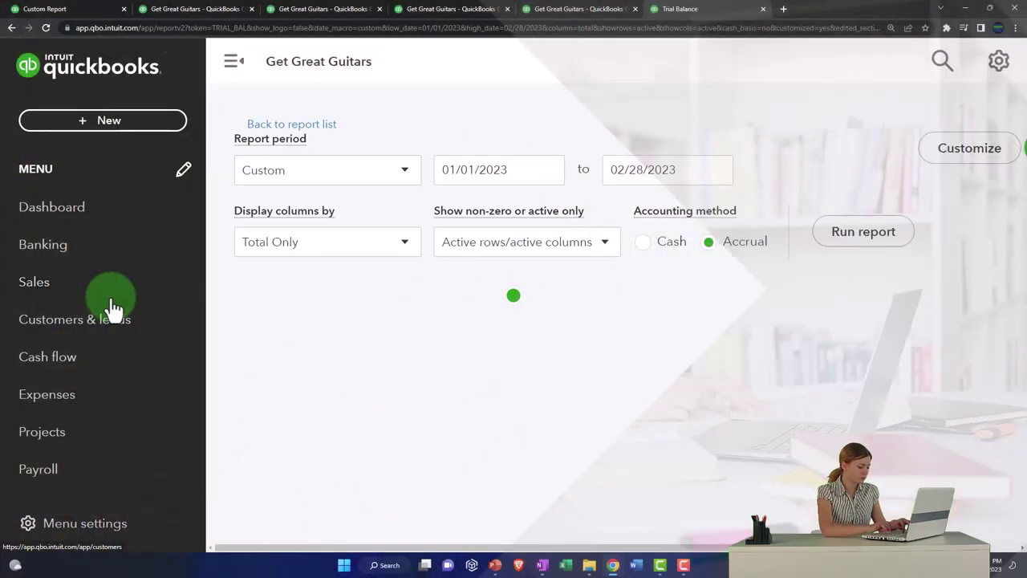
{"action": "scroll", "coordinate": [112, 309], "scroll_direction": "down", "scroll_amount": 3}
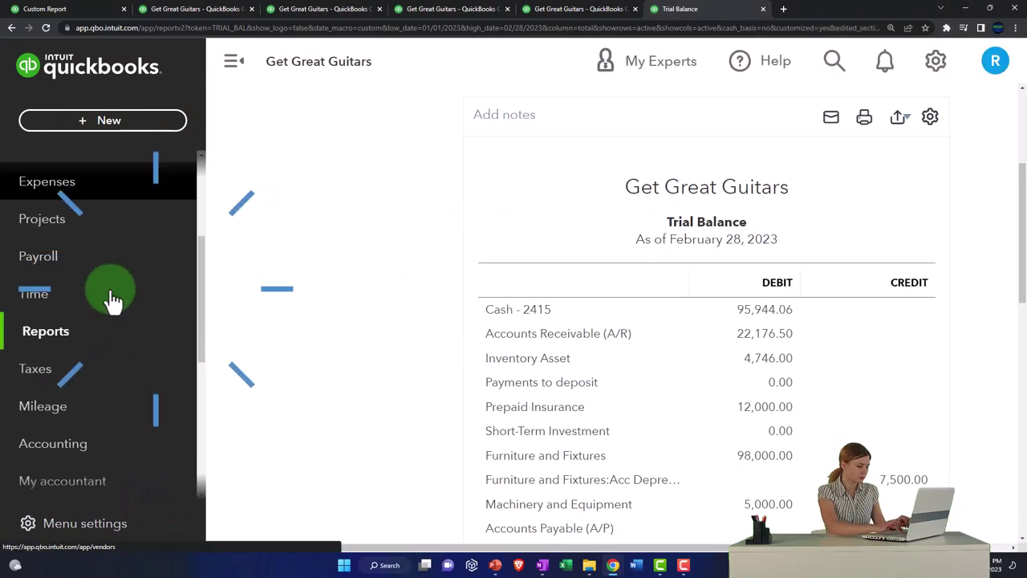
{"action": "left_click", "coordinate": [65, 339]}
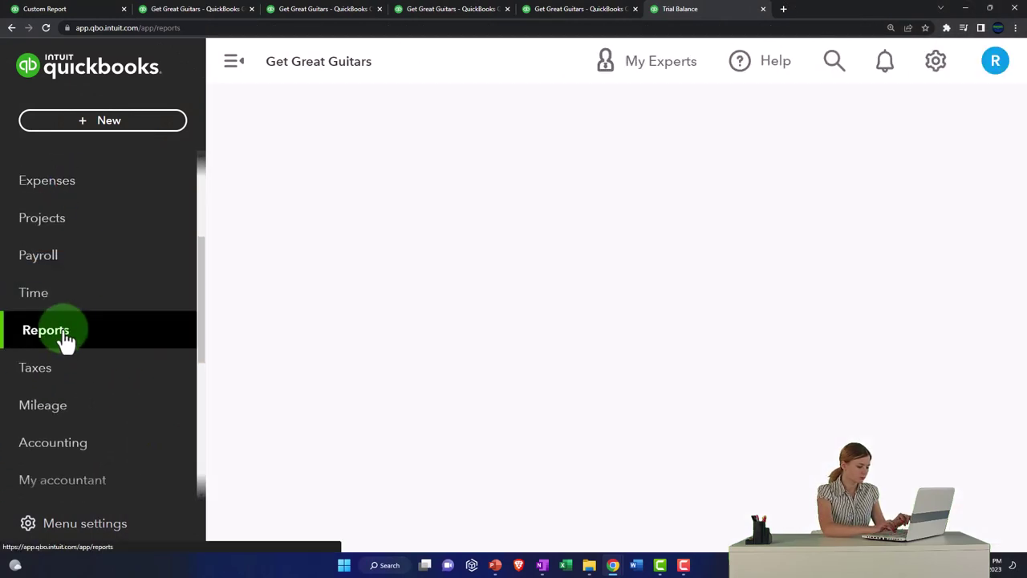
{"action": "left_click", "coordinate": [231, 68]}
{"action": "key", "text": "ctrl+minus"}
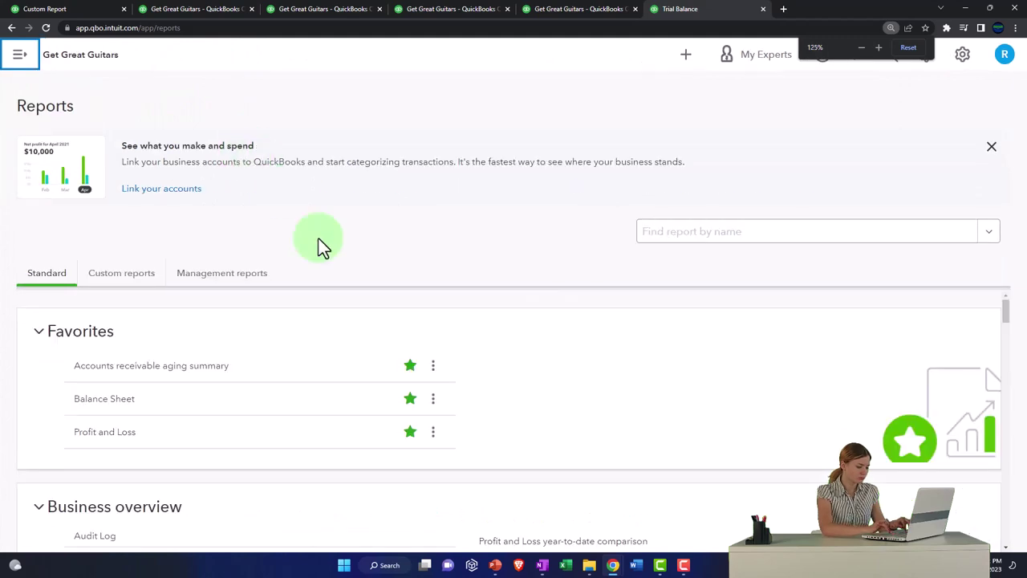
Open the Transaction List by Date report from the For my accountant group of the standard reports.
{"action": "scroll", "coordinate": [443, 346], "scroll_direction": "down", "scroll_amount": 15}
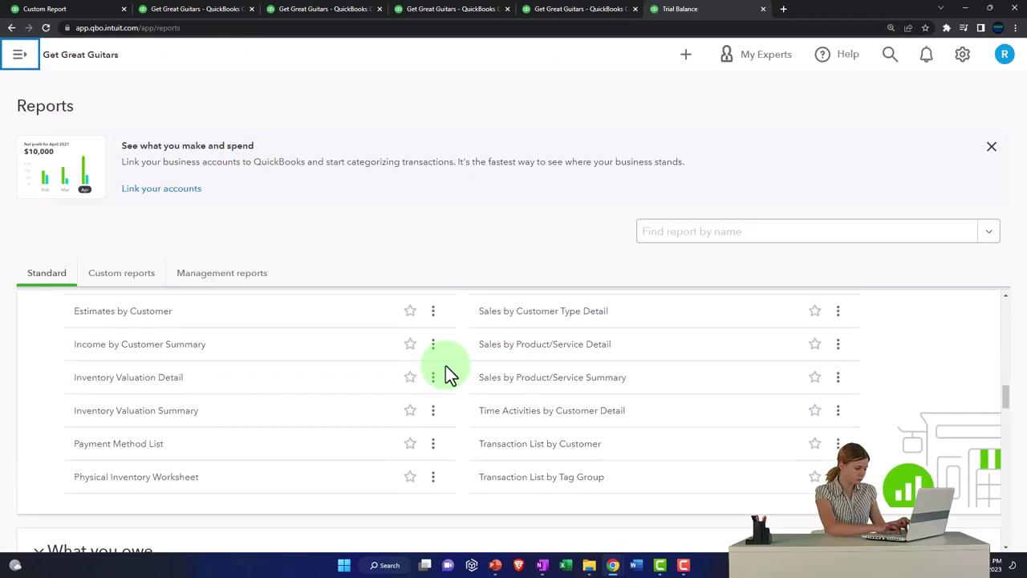
{"action": "scroll", "coordinate": [447, 370], "scroll_direction": "down", "scroll_amount": 12}
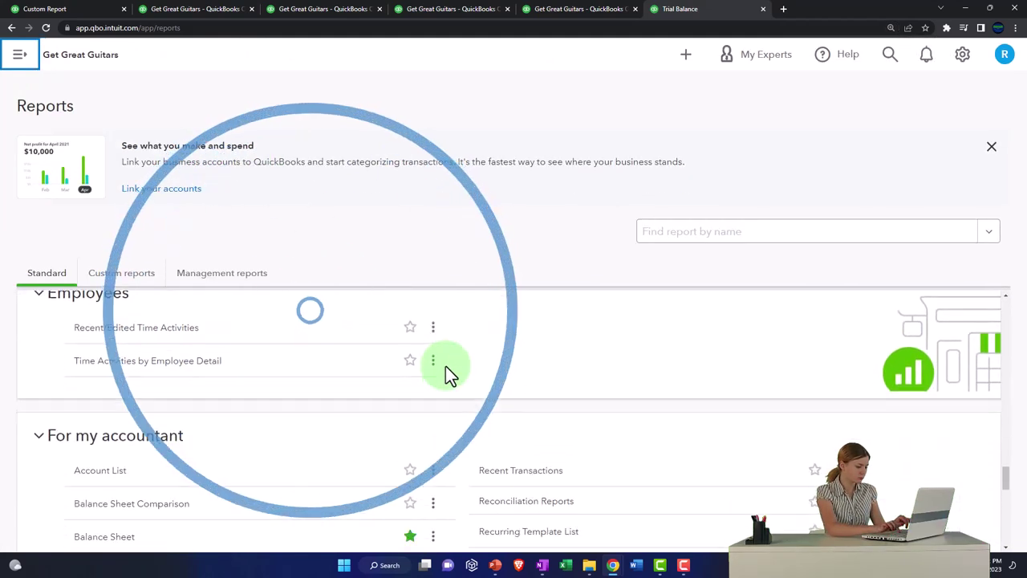
{"action": "scroll", "coordinate": [447, 369], "scroll_direction": "up", "scroll_amount": 3}
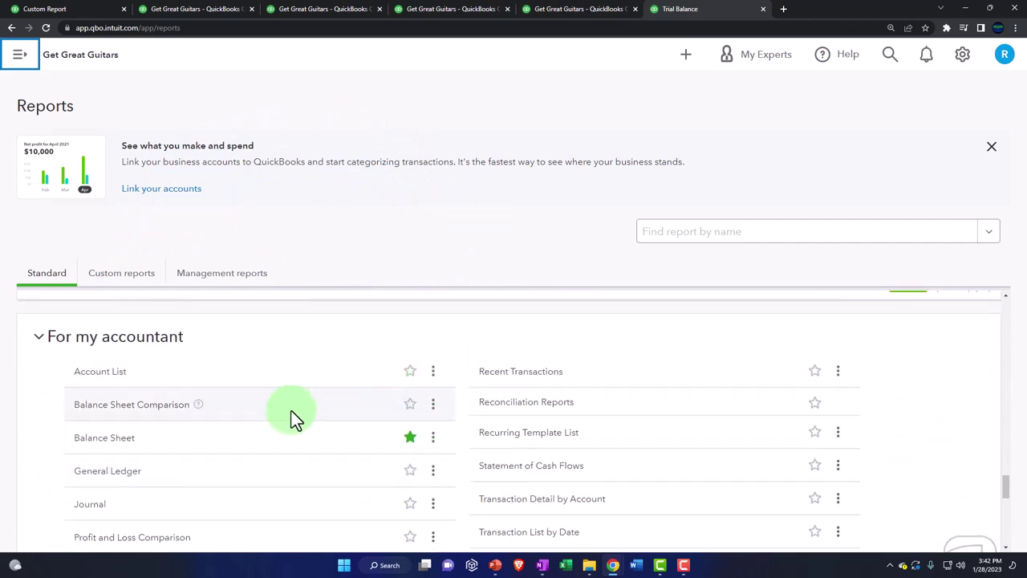
{"action": "scroll", "coordinate": [291, 415], "scroll_direction": "down", "scroll_amount": 1}
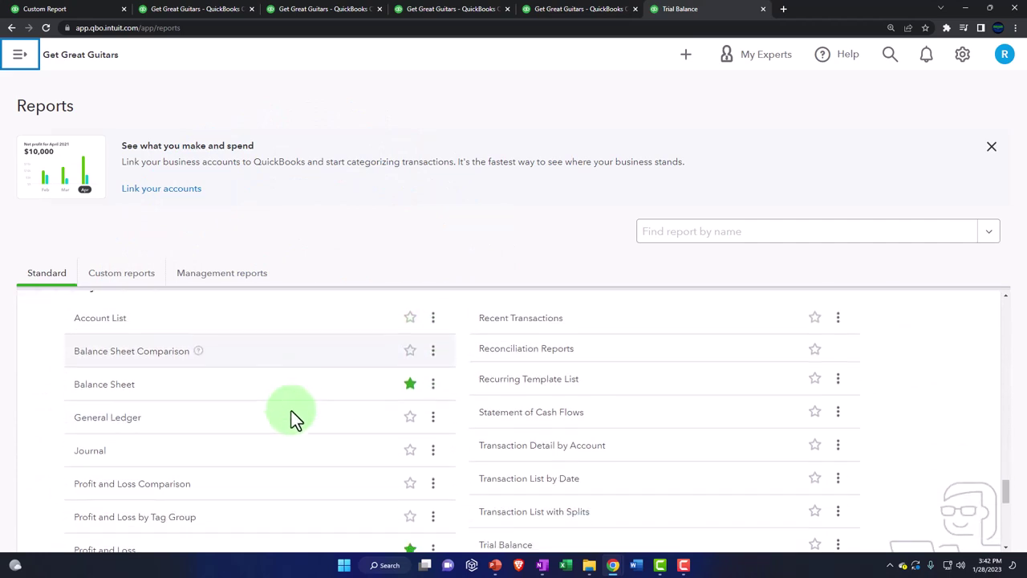
{"action": "left_click", "coordinate": [97, 463]}
{"action": "scroll", "coordinate": [96, 465], "scroll_direction": "down", "scroll_amount": 1}
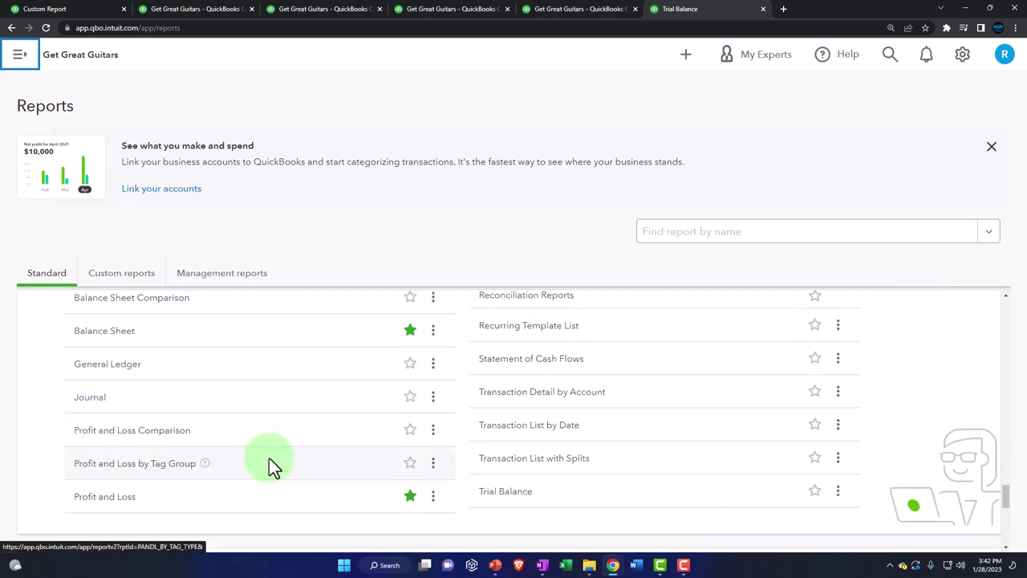
{"action": "left_click", "coordinate": [501, 434]}
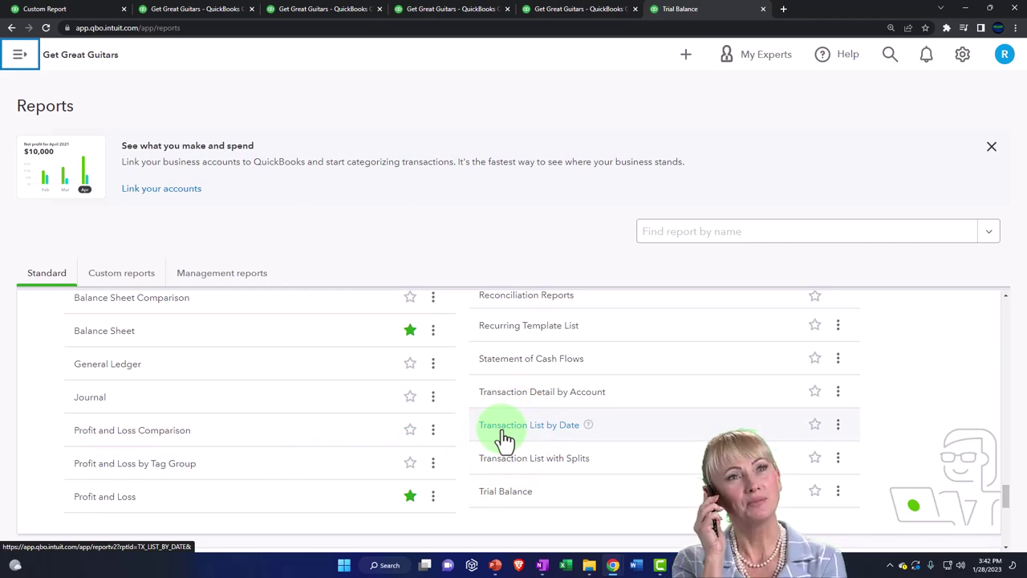
{"action": "left_click", "coordinate": [504, 433]}
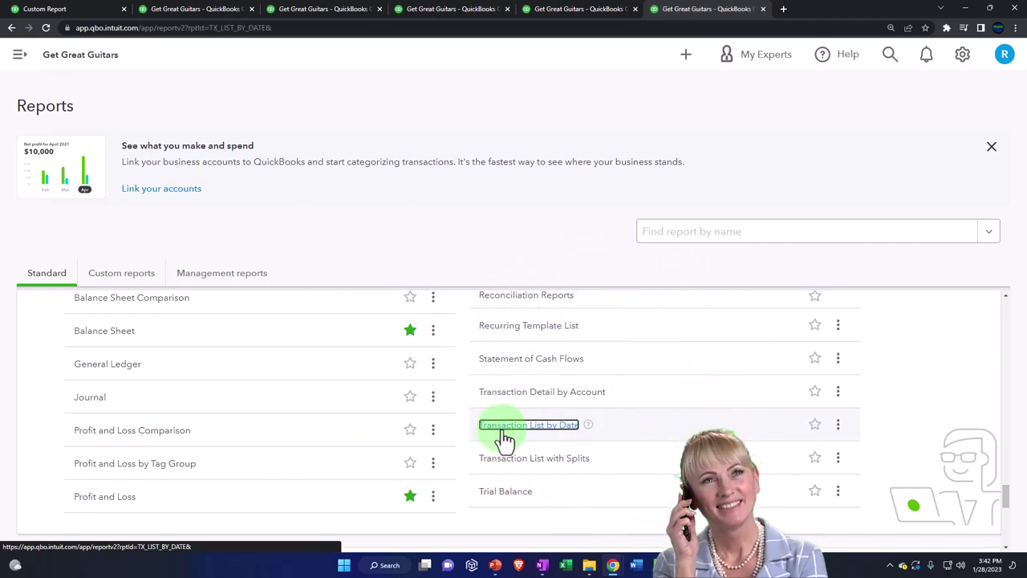
Set the Transaction List by Date report period to 02/01/2023 through 02/28/2023 and run the report.
{"action": "scroll", "coordinate": [234, 244], "scroll_direction": "up", "scroll_amount": 2}
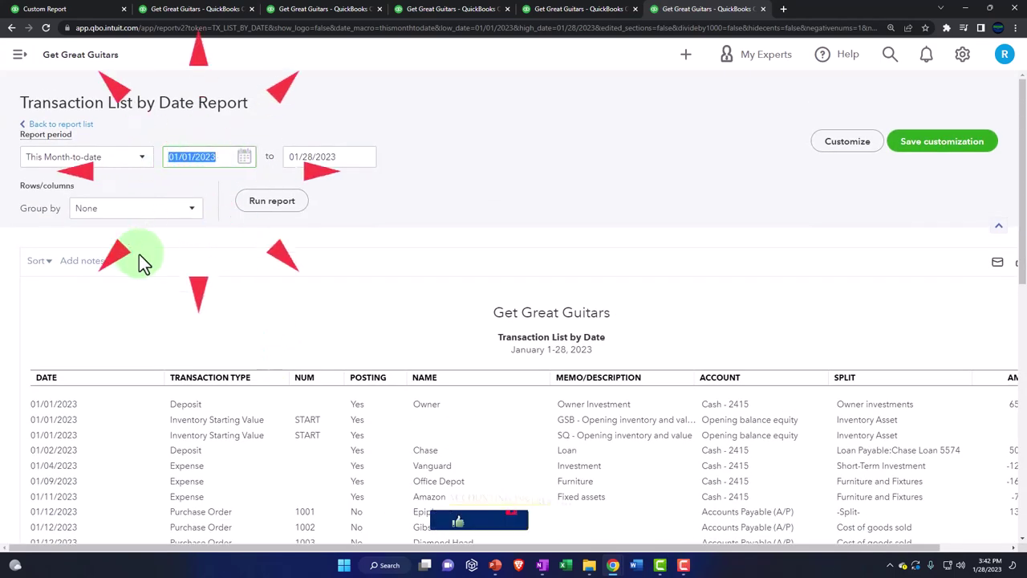
{"action": "type", "text": "01"}
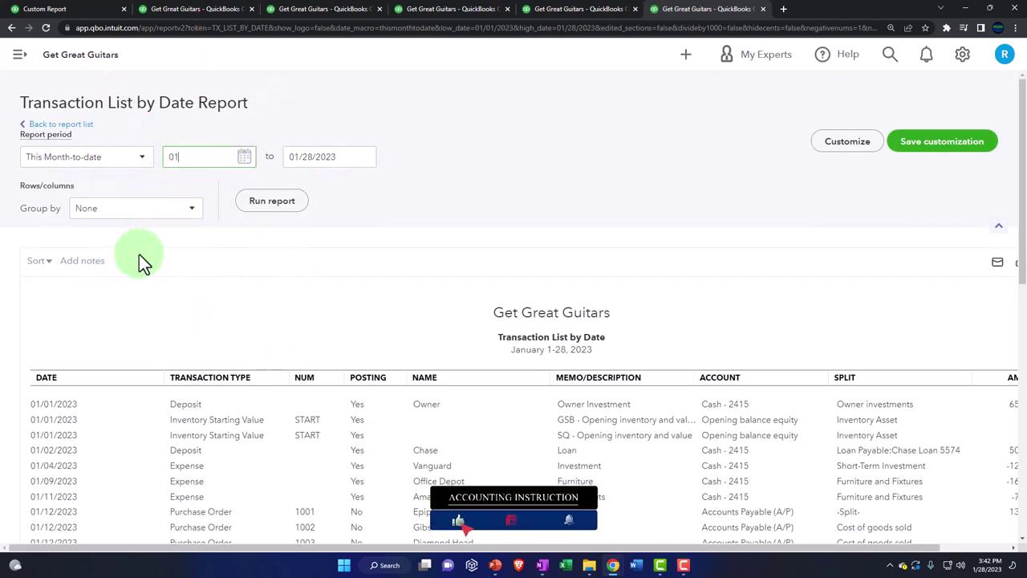
{"action": "key", "text": "BackSpace"}
{"action": "type", "text": "2"}
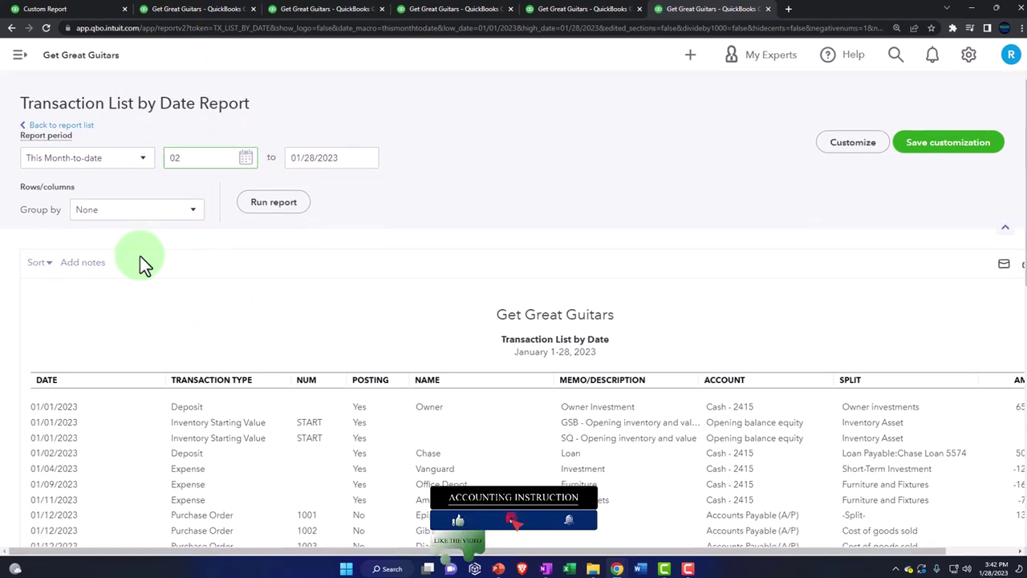
{"action": "type", "text": "0123"}
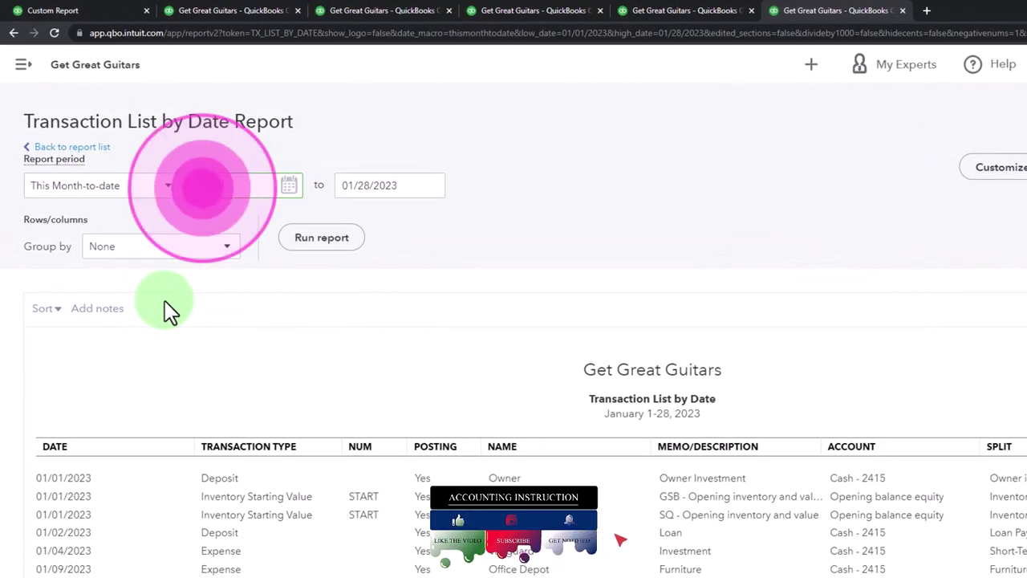
{"action": "key", "text": "Tab"}
{"action": "type", "text": "0"}
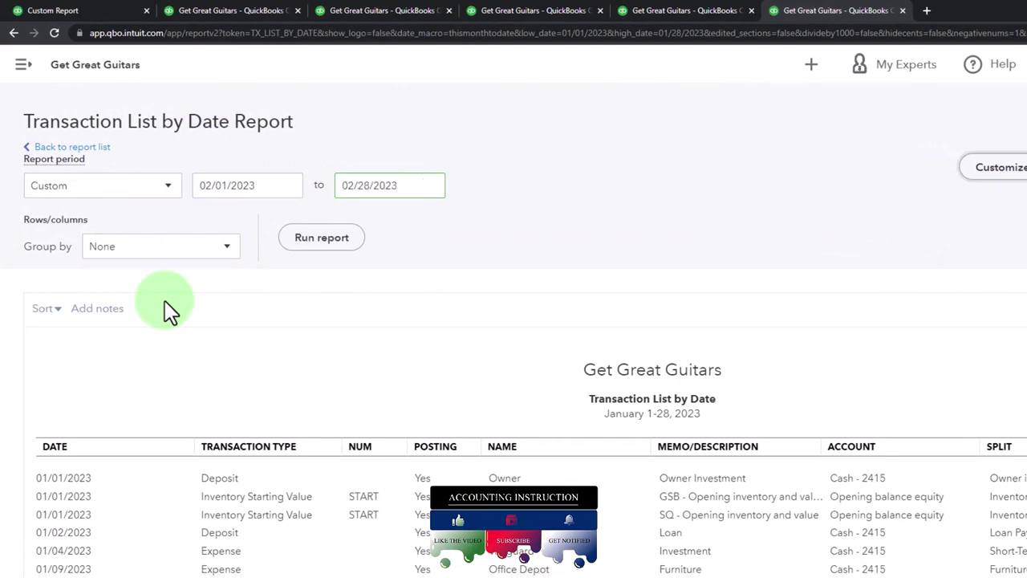
{"action": "left_click", "coordinate": [321, 239]}
{"action": "scroll", "coordinate": [328, 247], "scroll_direction": "down", "scroll_amount": 3}
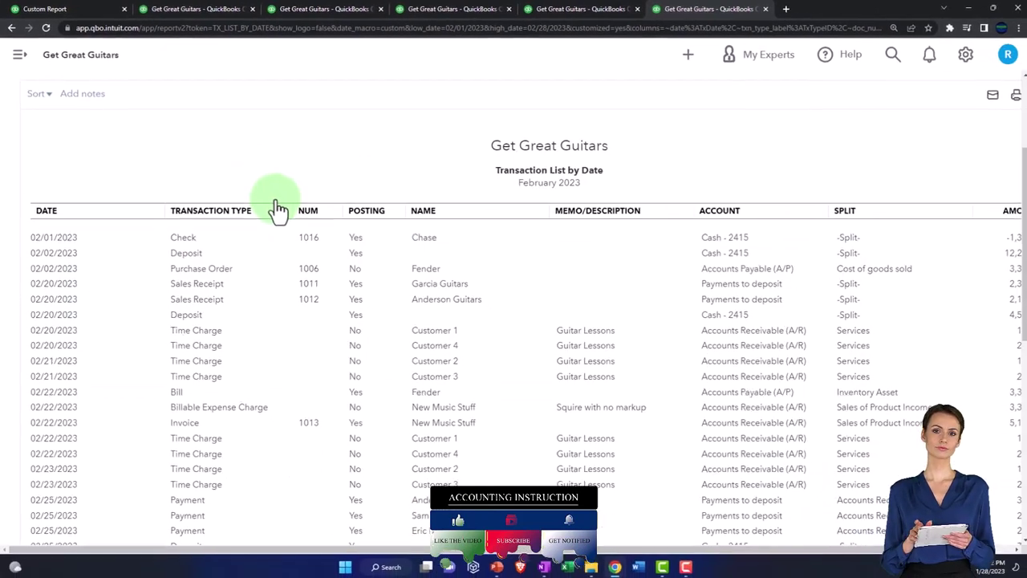
{"action": "key", "text": "ctrl+minus"}
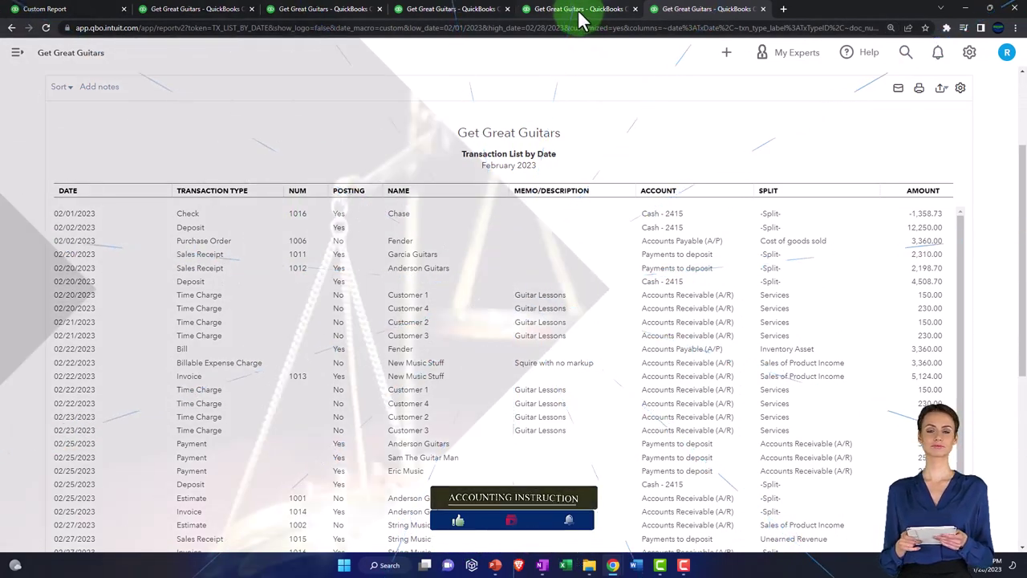
Return to the Trial Balance report, display its columns by Months and run it again.
{"action": "left_click", "coordinate": [578, 16]}
{"action": "scroll", "coordinate": [521, 264], "scroll_direction": "up", "scroll_amount": 5}
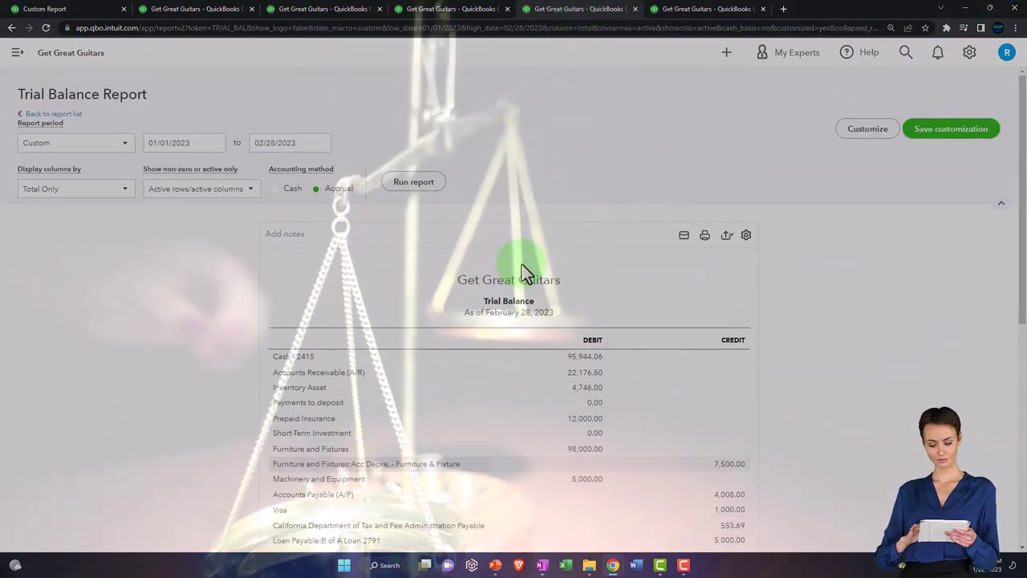
{"action": "left_click", "coordinate": [126, 192]}
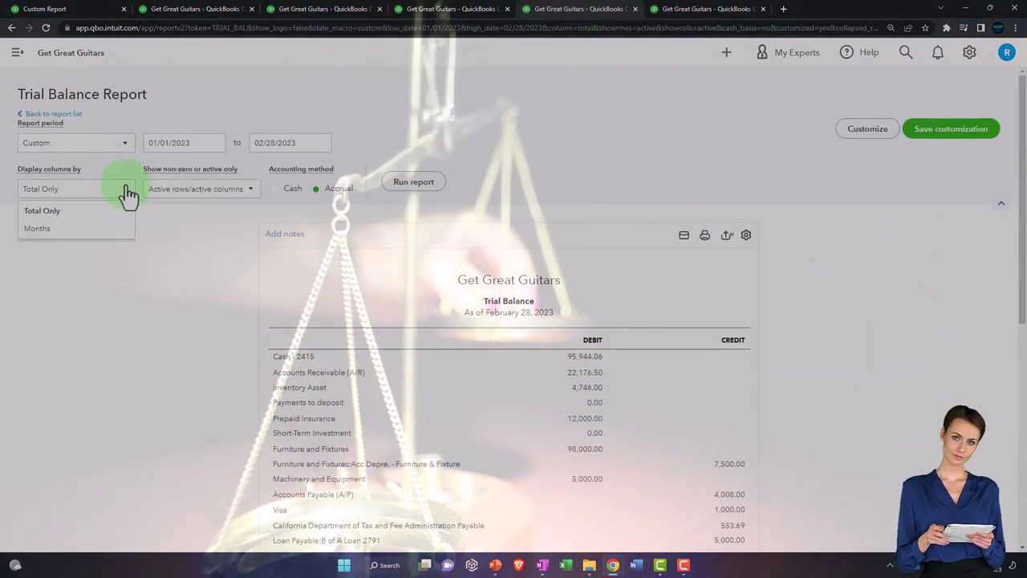
{"action": "left_click", "coordinate": [76, 233]}
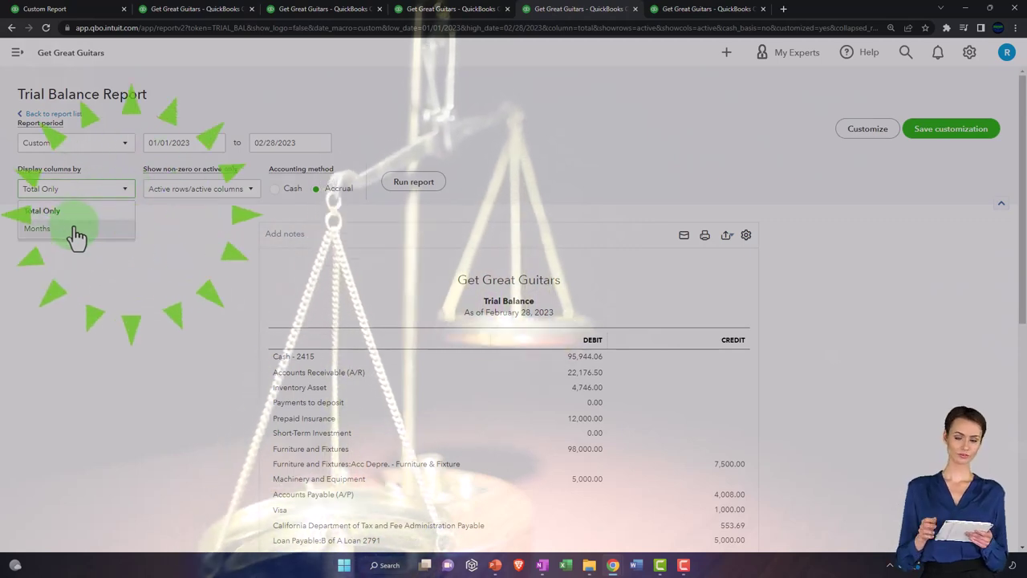
{"action": "left_click", "coordinate": [419, 183]}
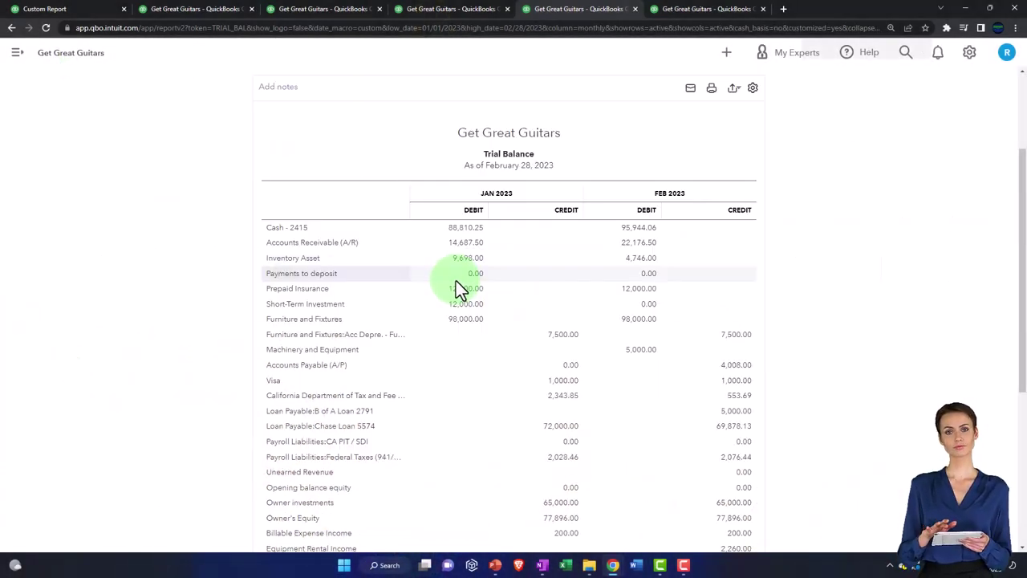
Examine the January and February 2023 debit and credit columns of the Trial Balance, from the cash account through the totals.
{"action": "key", "text": "ctrl+plus"}
{"action": "key", "text": "ctrl+plus"}
{"action": "key", "text": "ctrl+plus"}
{"action": "key", "text": "ctrl+plus"}
{"action": "key", "text": "ctrl+plus"}
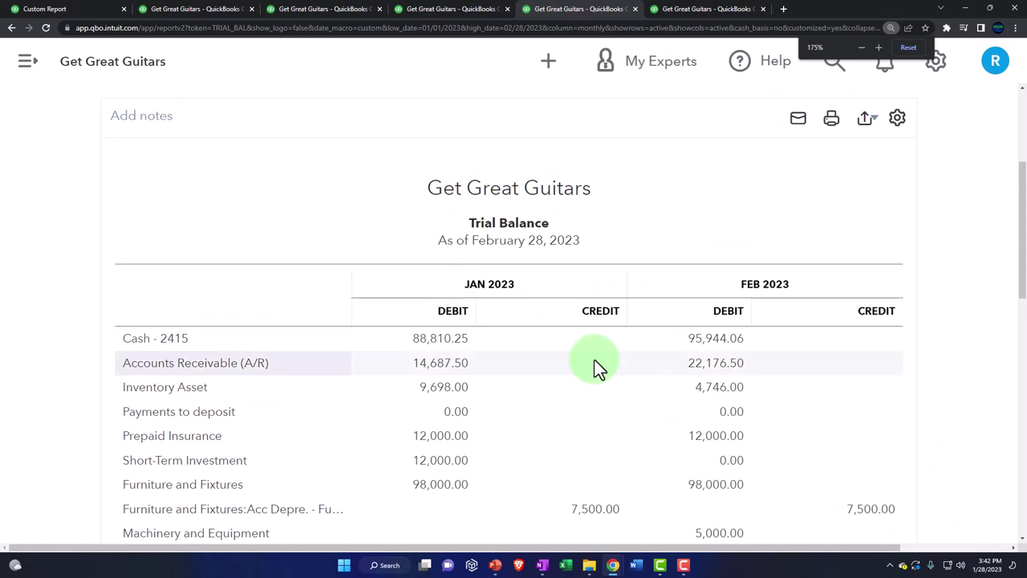
{"action": "scroll", "coordinate": [594, 359], "scroll_direction": "down", "scroll_amount": 2}
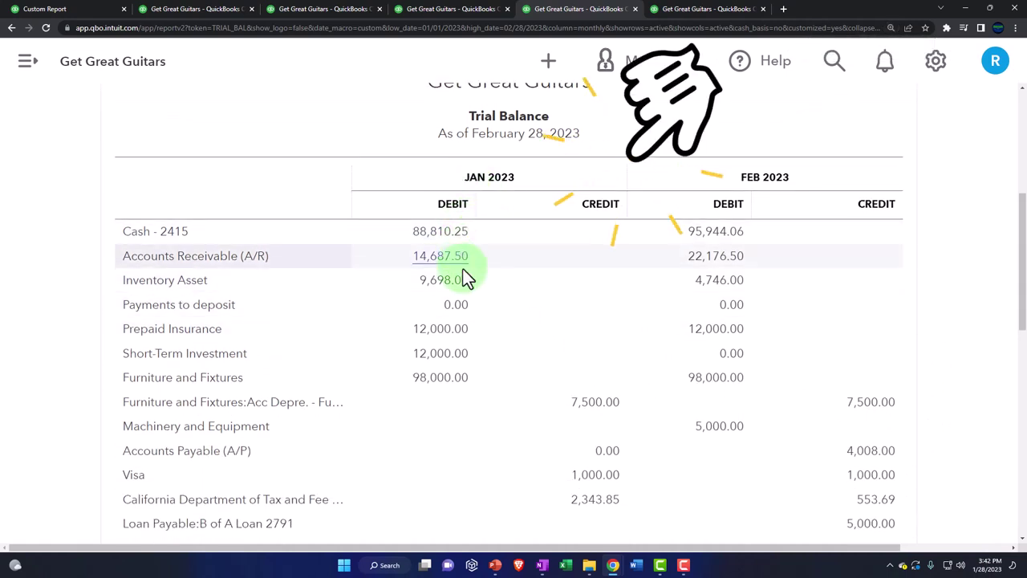
{"action": "scroll", "coordinate": [463, 277], "scroll_direction": "down", "scroll_amount": 3}
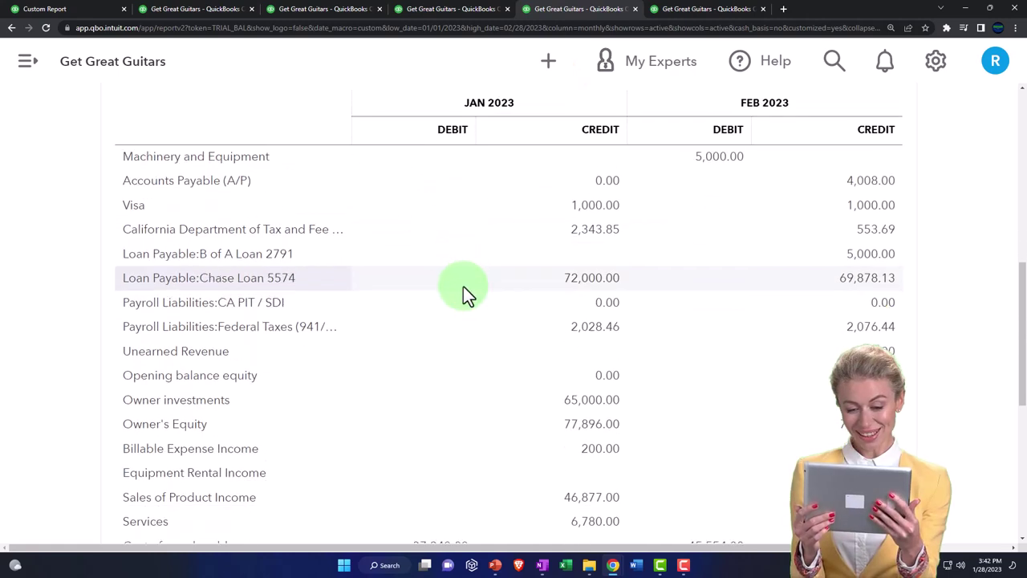
{"action": "scroll", "coordinate": [463, 286], "scroll_direction": "down", "scroll_amount": 4}
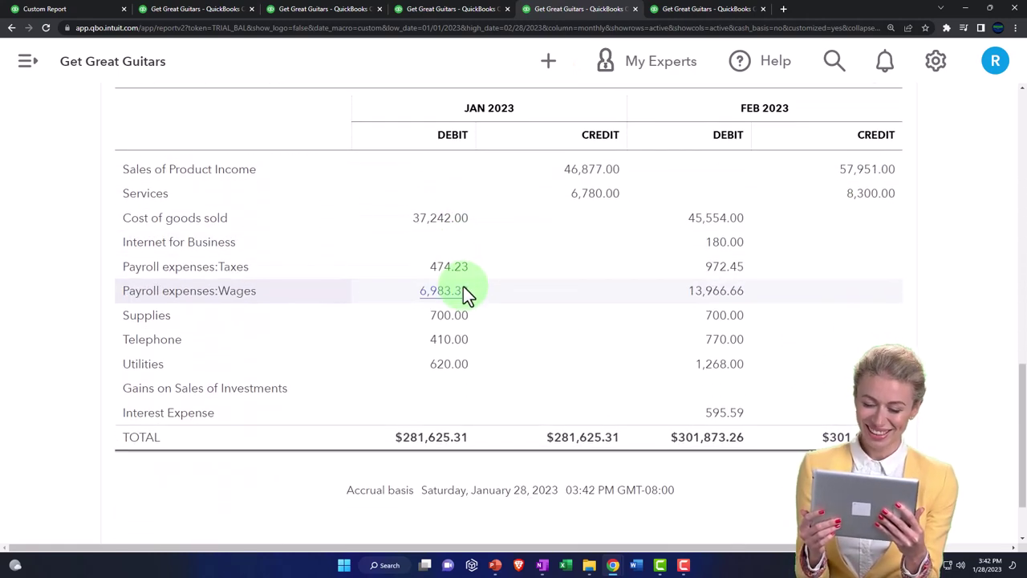
{"action": "scroll", "coordinate": [465, 289], "scroll_direction": "up", "scroll_amount": 10}
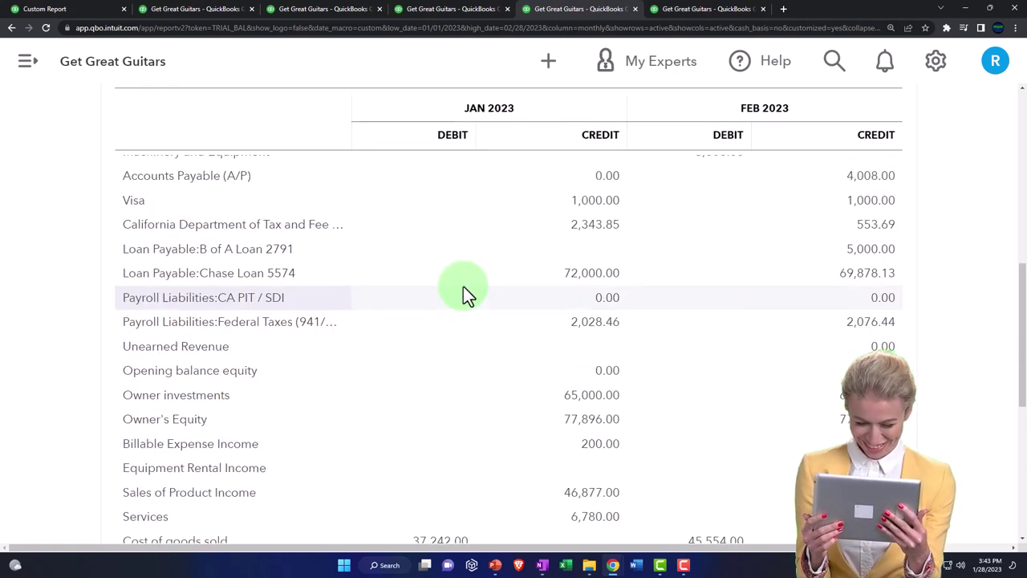
{"action": "scroll", "coordinate": [465, 293], "scroll_direction": "up", "scroll_amount": 1}
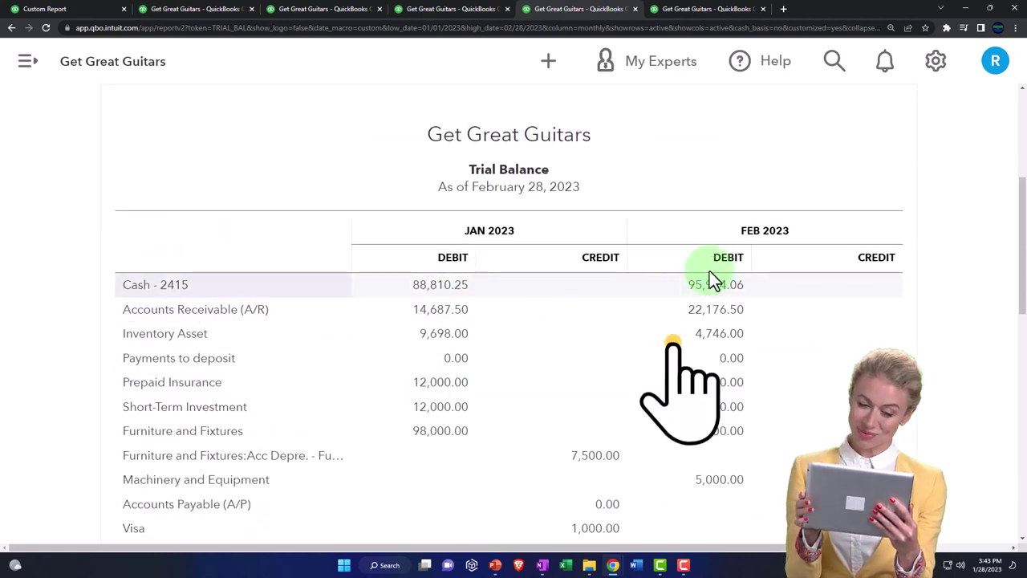
Compare the February 2023 Transaction List by Date with the monthly Trial Balance, ending on the transaction list.
{"action": "left_click", "coordinate": [711, 10]}
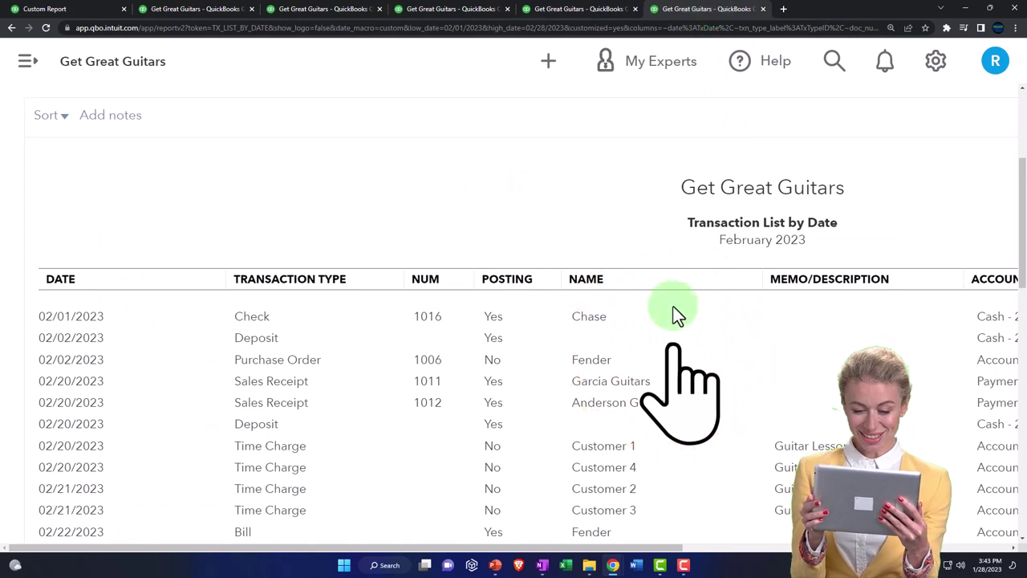
{"action": "key", "text": "ctrl+minus"}
{"action": "key", "text": "ctrl+minus"}
{"action": "key", "text": "ctrl+minus"}
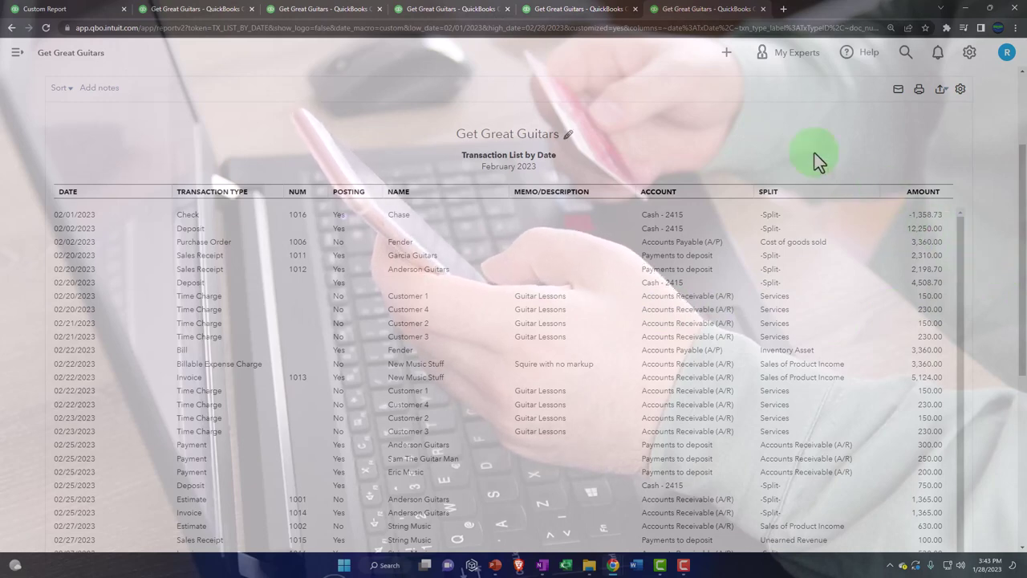
{"action": "left_click", "coordinate": [581, 10]}
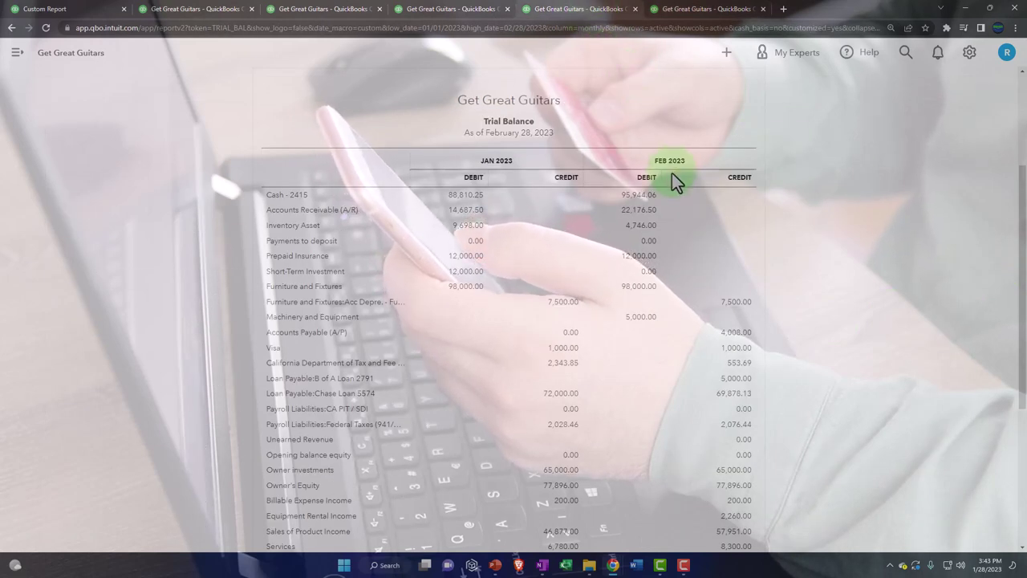
{"action": "left_click", "coordinate": [706, 11]}
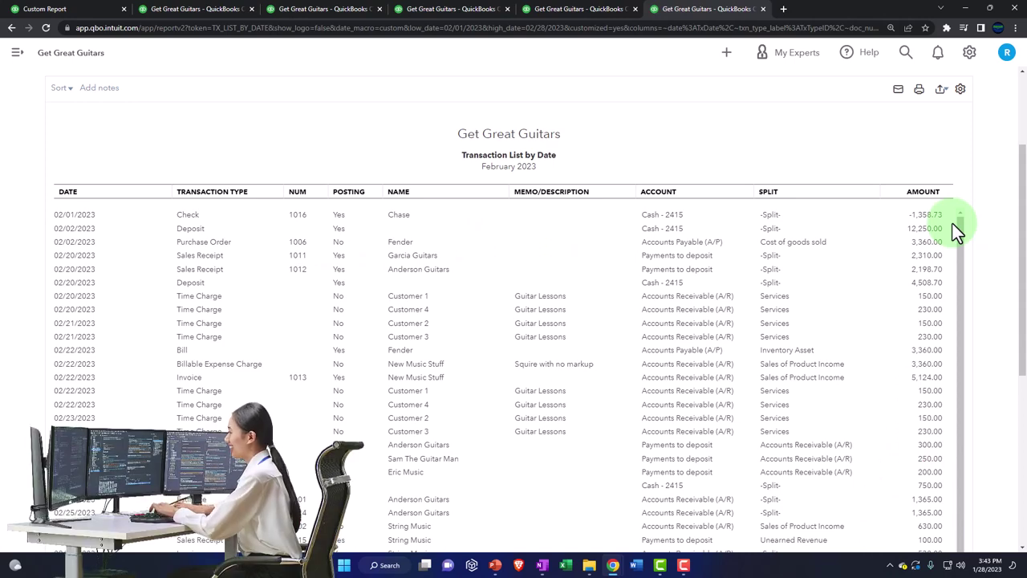
Review the February 2023 Transaction List by Date from the early-month entries through the final payroll tax checks.
{"action": "scroll", "coordinate": [957, 232], "scroll_direction": "down", "scroll_amount": 1}
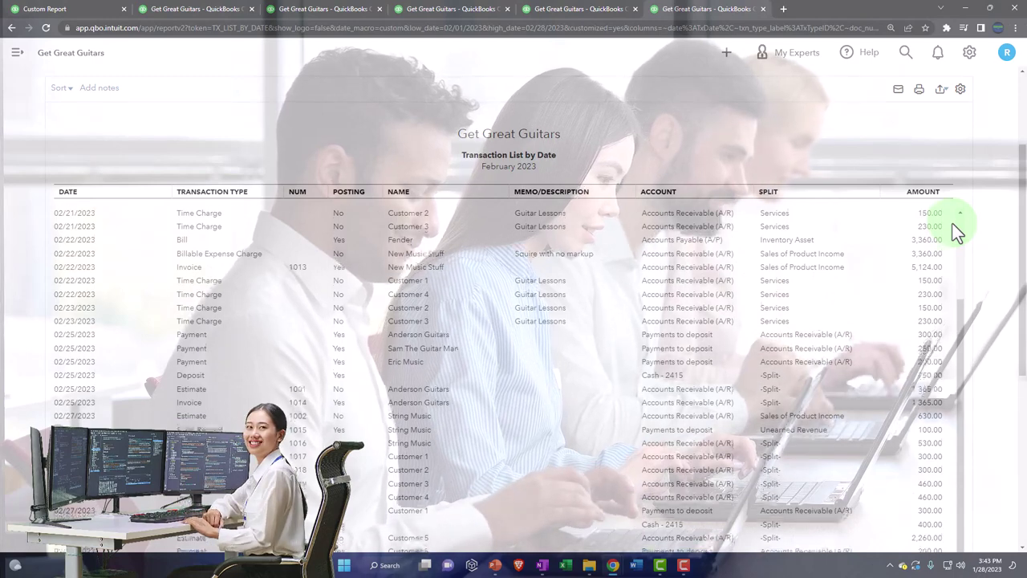
{"action": "scroll", "coordinate": [957, 231], "scroll_direction": "down", "scroll_amount": 1}
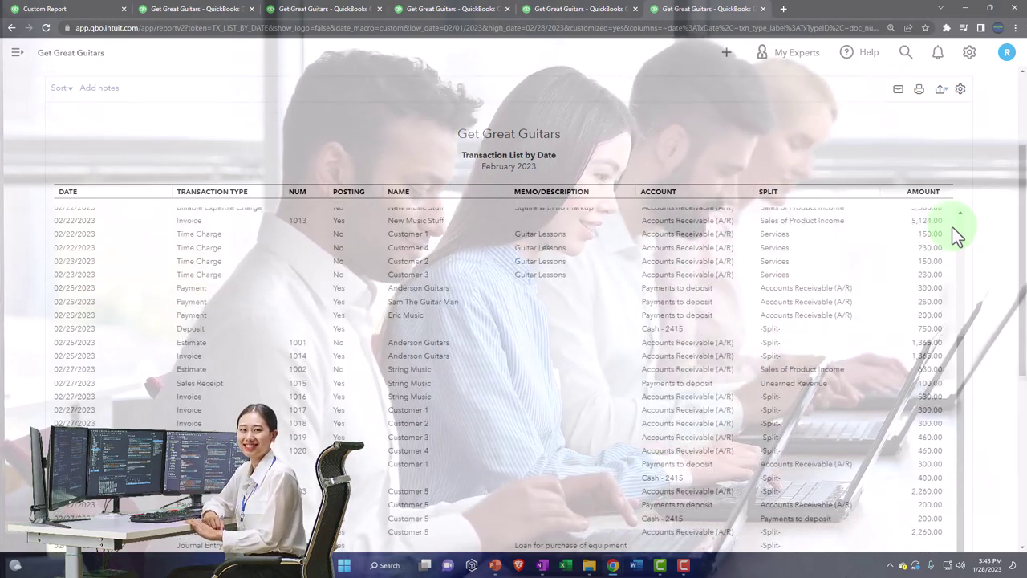
{"action": "scroll", "coordinate": [957, 232], "scroll_direction": "down", "scroll_amount": 1}
{"action": "scroll", "coordinate": [954, 234], "scroll_direction": "down", "scroll_amount": 1}
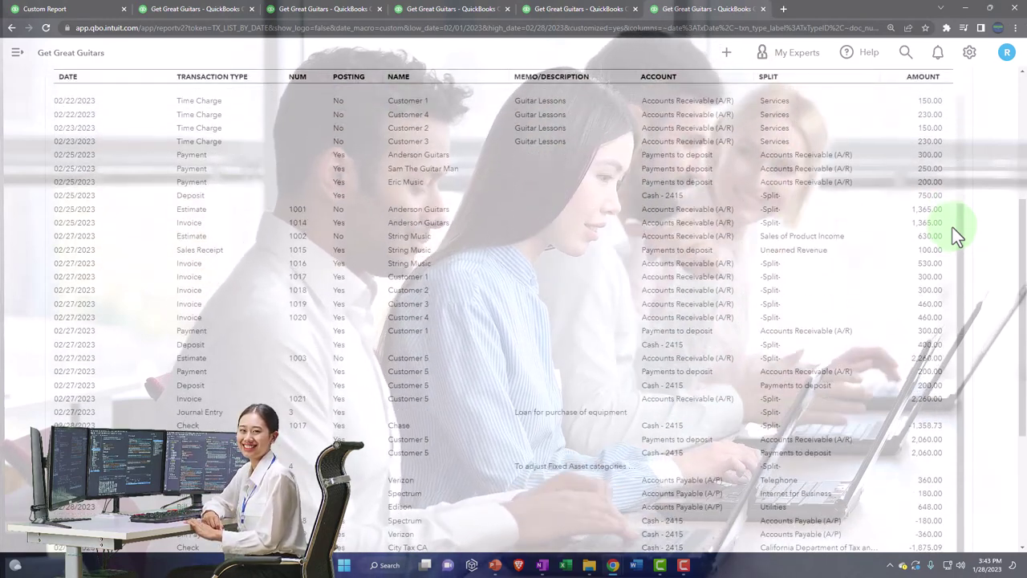
{"action": "scroll", "coordinate": [955, 234], "scroll_direction": "down", "scroll_amount": 1}
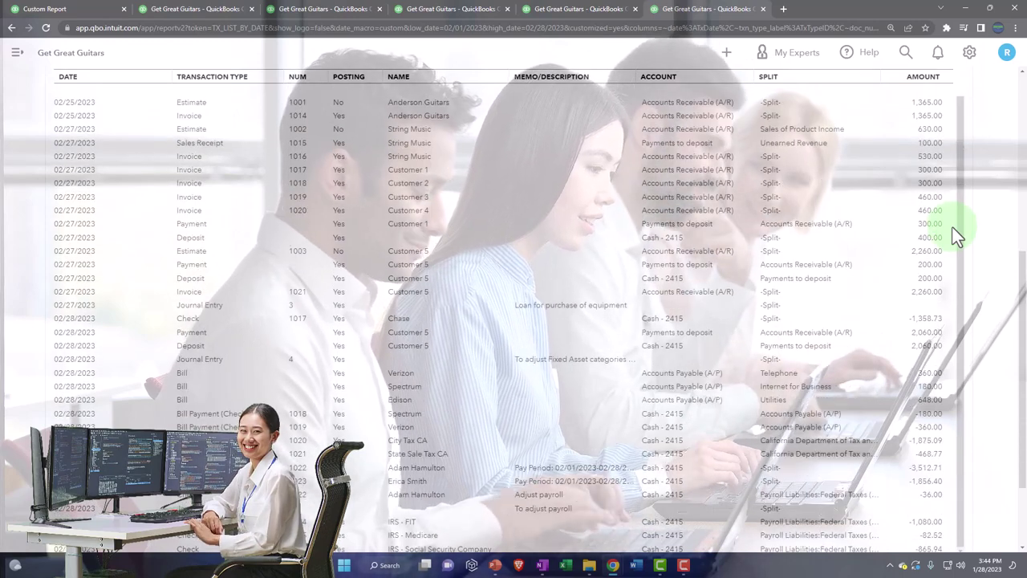
{"action": "scroll", "coordinate": [954, 233], "scroll_direction": "down", "scroll_amount": 2}
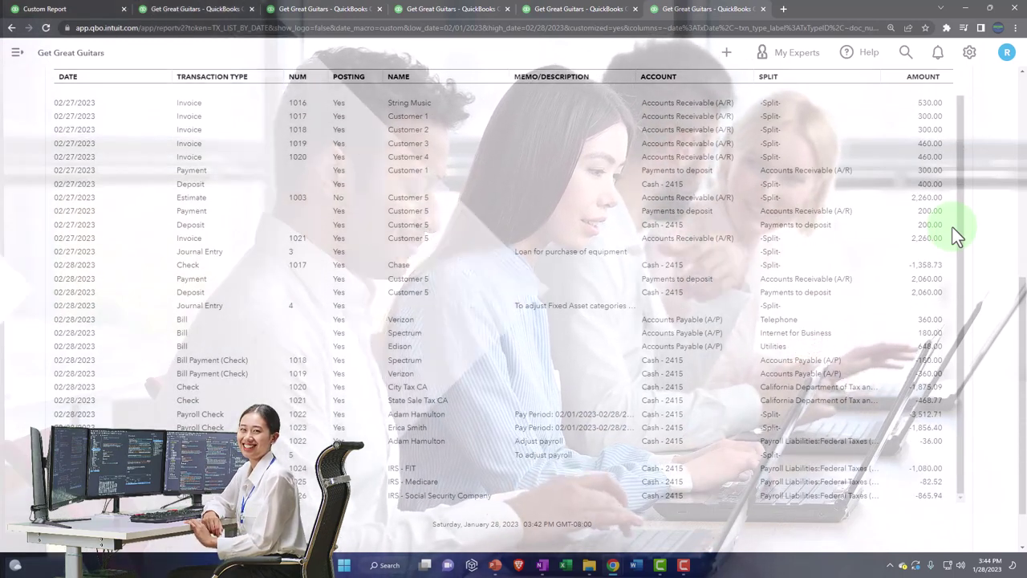
{"action": "scroll", "coordinate": [954, 232], "scroll_direction": "down", "scroll_amount": 1}
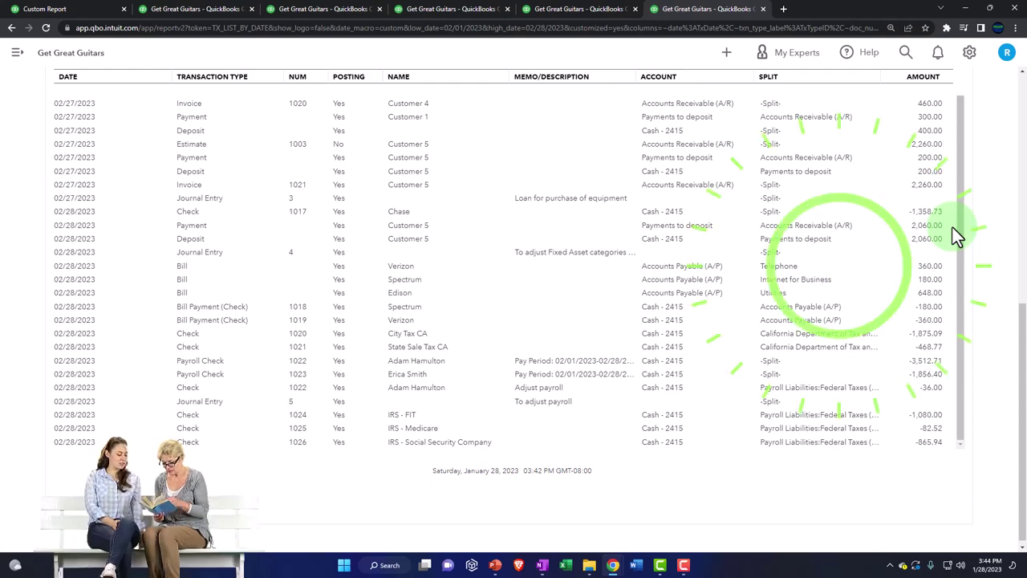
Duplicate the Transaction List by Date in a new browser tab, open the Reports list there and collapse the navigation menu.
{"action": "right_click", "coordinate": [714, 18]}
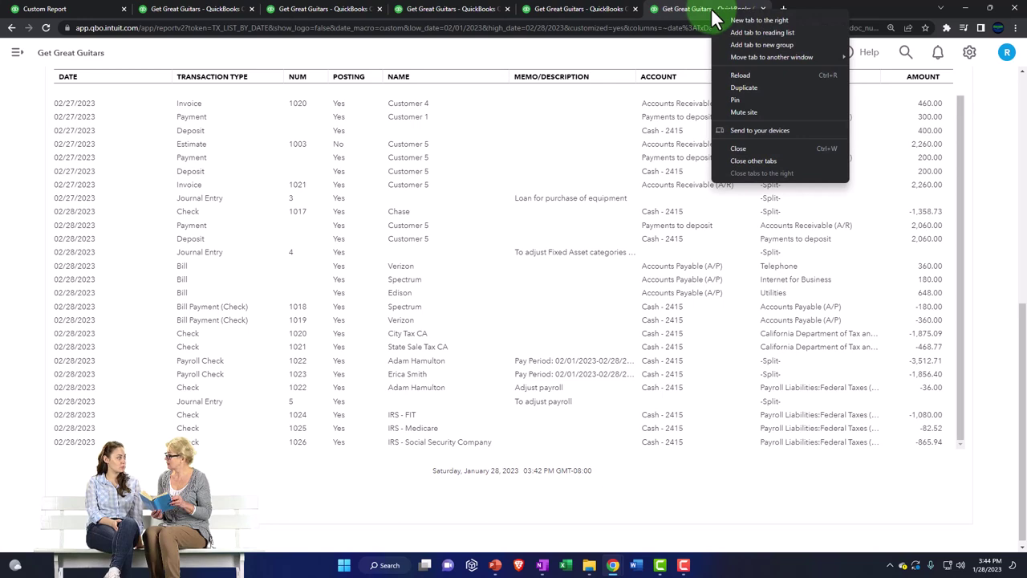
{"action": "left_click", "coordinate": [734, 88]}
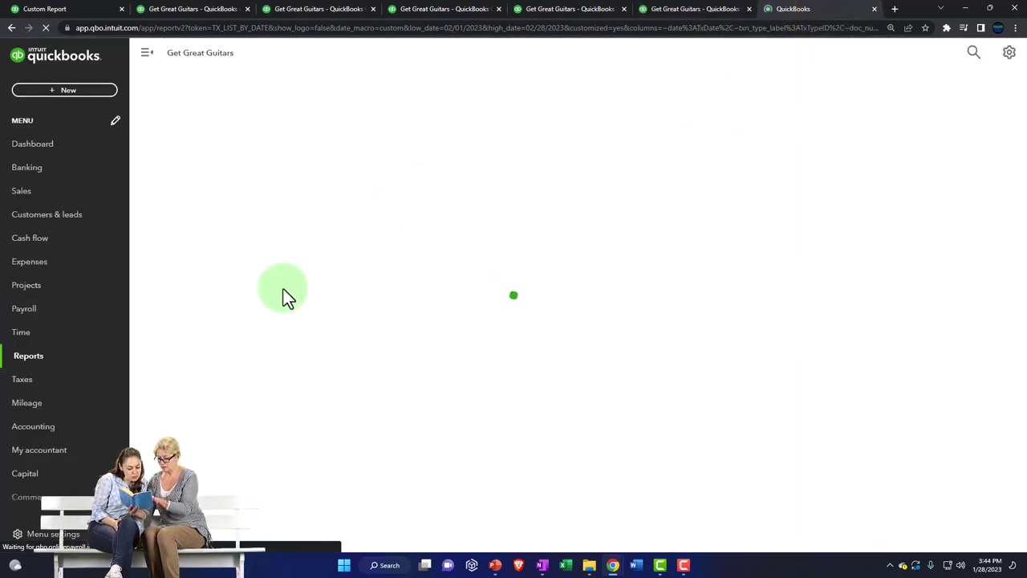
{"action": "left_click", "coordinate": [29, 360]}
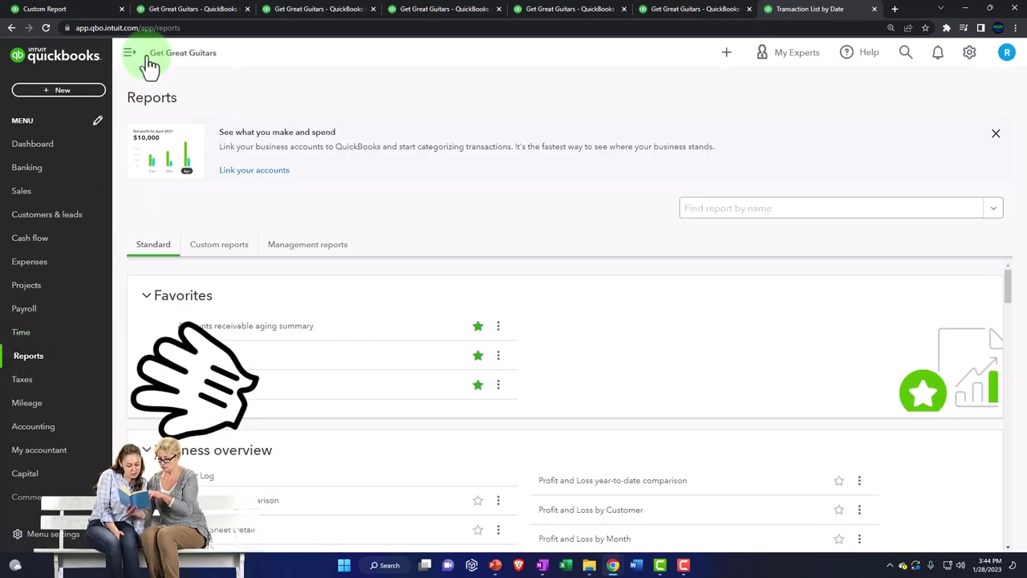
{"action": "left_click", "coordinate": [129, 53]}
Find the Journal report among the standard accountant reports and open it.
{"action": "scroll", "coordinate": [899, 346], "scroll_direction": "down", "scroll_amount": 15}
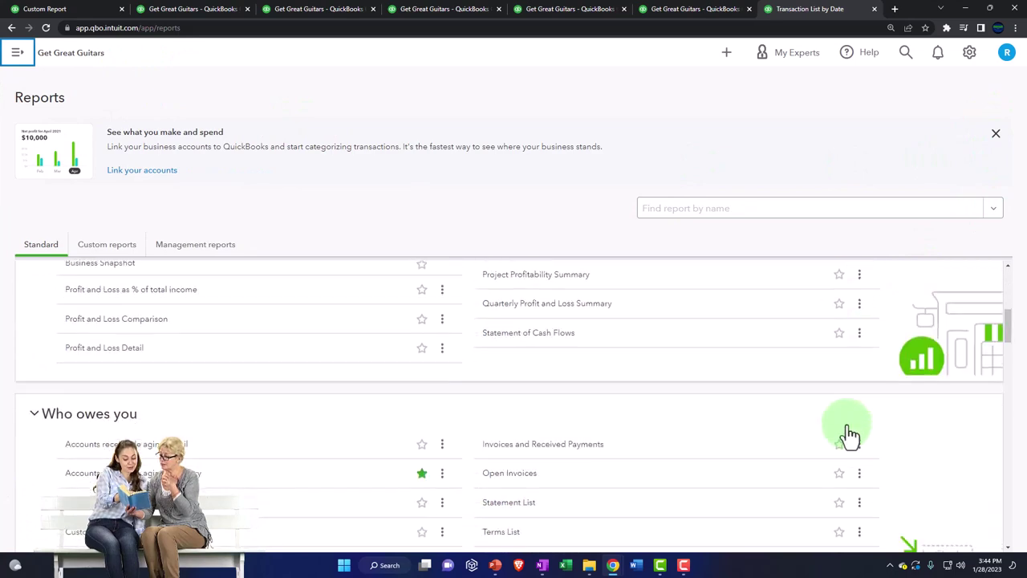
{"action": "scroll", "coordinate": [857, 431], "scroll_direction": "down", "scroll_amount": 5}
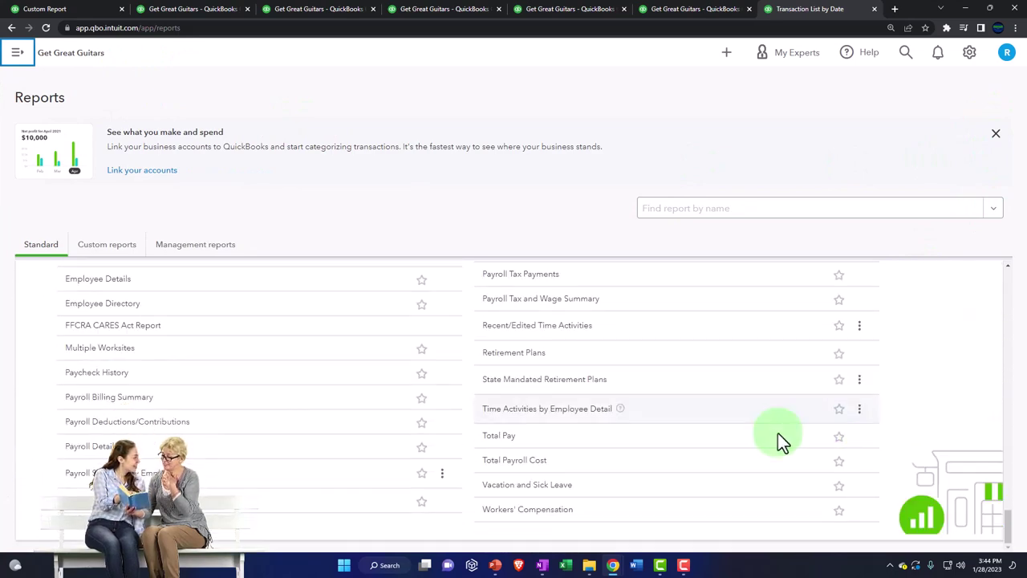
{"action": "scroll", "coordinate": [393, 480], "scroll_direction": "up", "scroll_amount": 1}
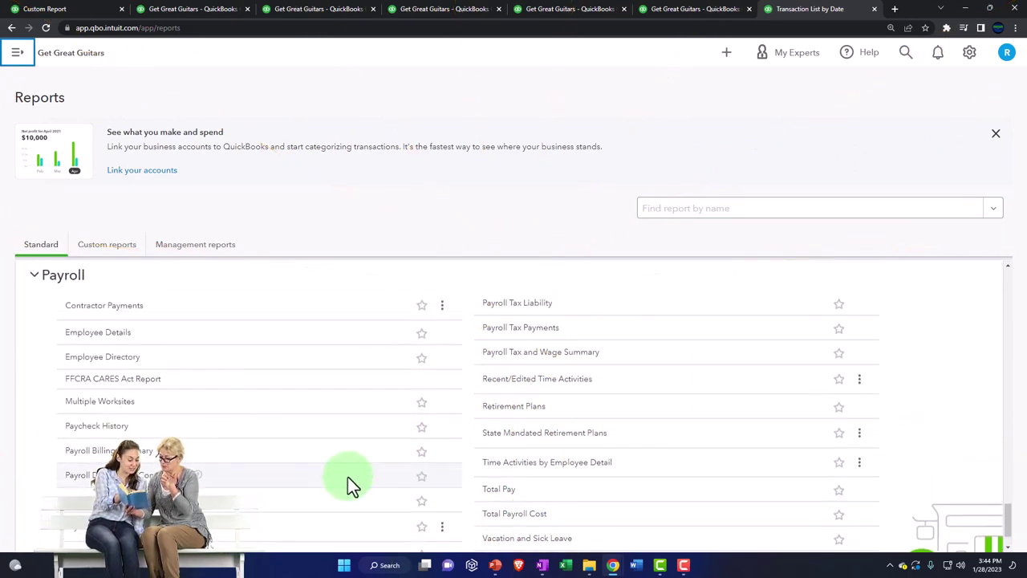
{"action": "scroll", "coordinate": [348, 477], "scroll_direction": "down", "scroll_amount": 1}
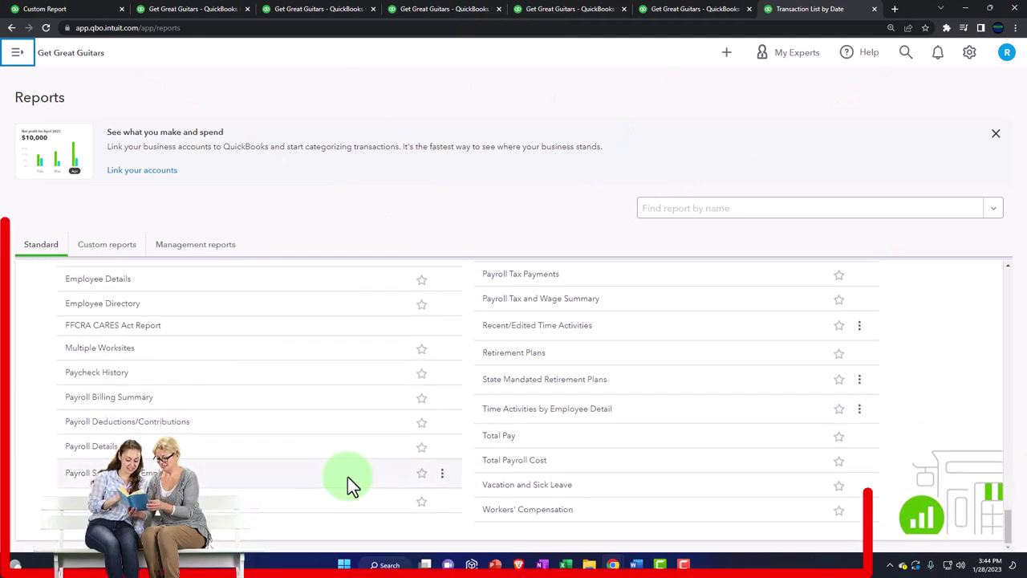
{"action": "scroll", "coordinate": [347, 477], "scroll_direction": "up", "scroll_amount": 1}
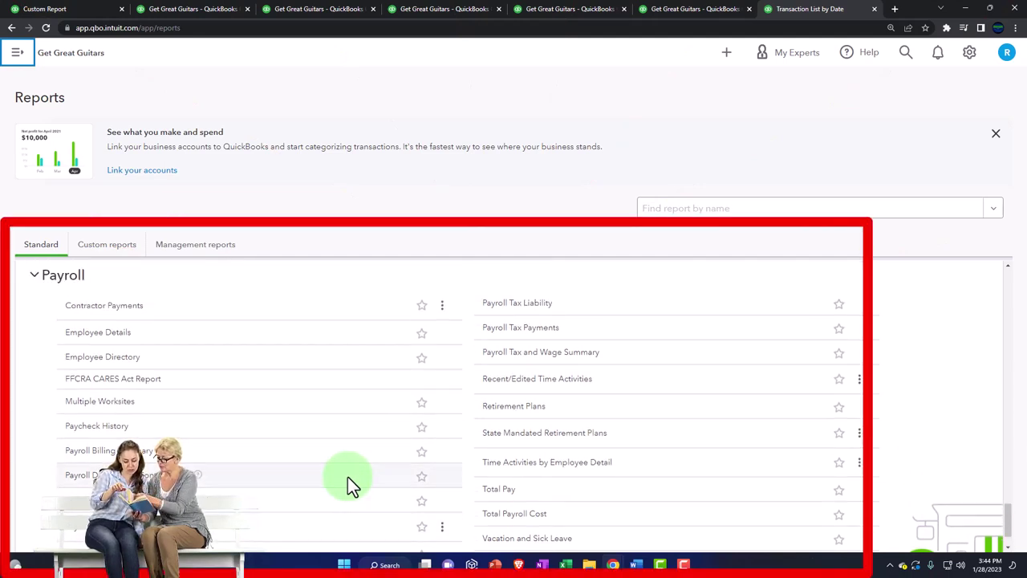
{"action": "scroll", "coordinate": [348, 476], "scroll_direction": "down", "scroll_amount": 1}
{"action": "scroll", "coordinate": [347, 476], "scroll_direction": "up", "scroll_amount": 5}
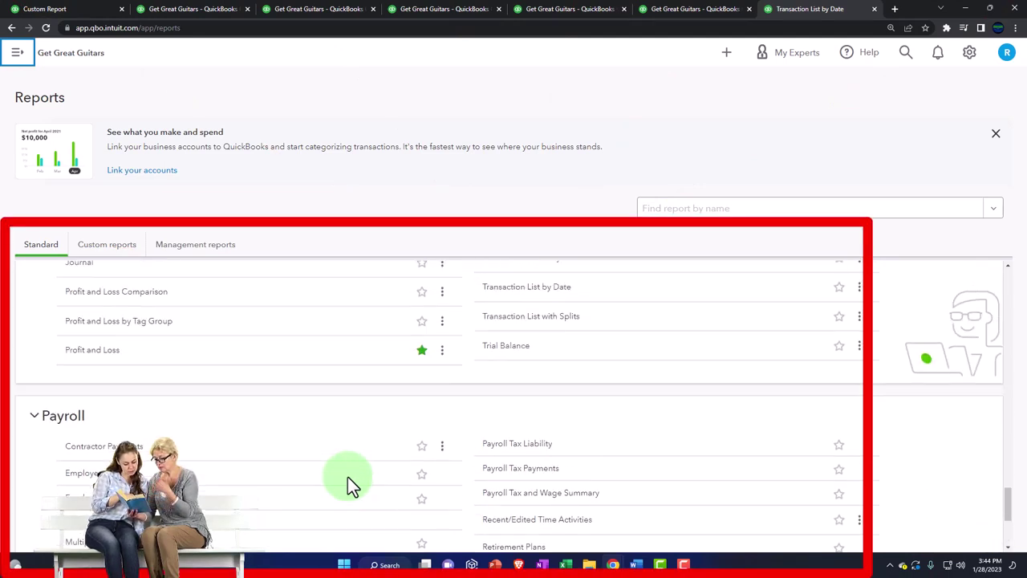
{"action": "scroll", "coordinate": [153, 445], "scroll_direction": "up", "scroll_amount": 2}
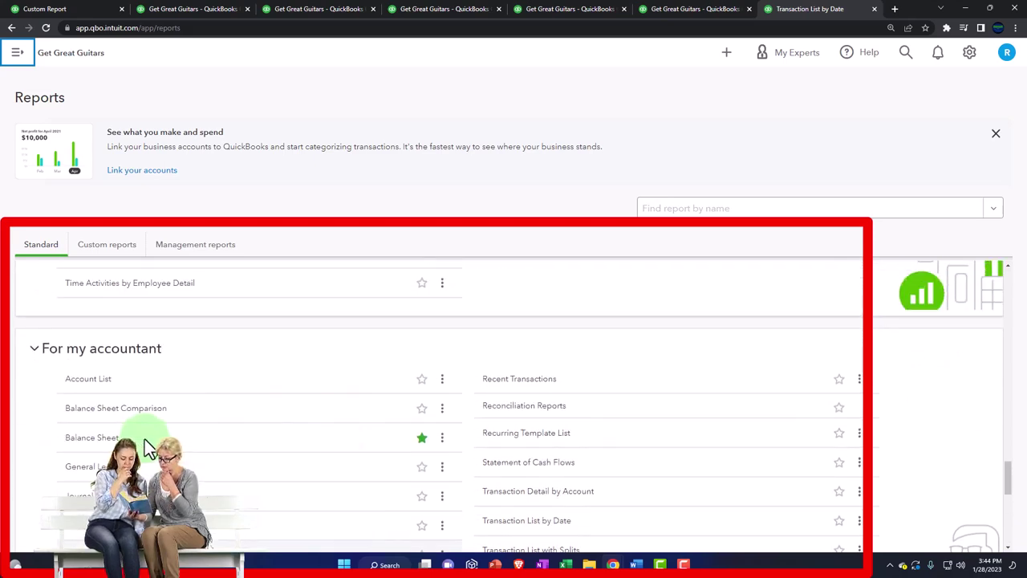
{"action": "scroll", "coordinate": [147, 447], "scroll_direction": "down", "scroll_amount": 2}
{"action": "left_click", "coordinate": [80, 389]}
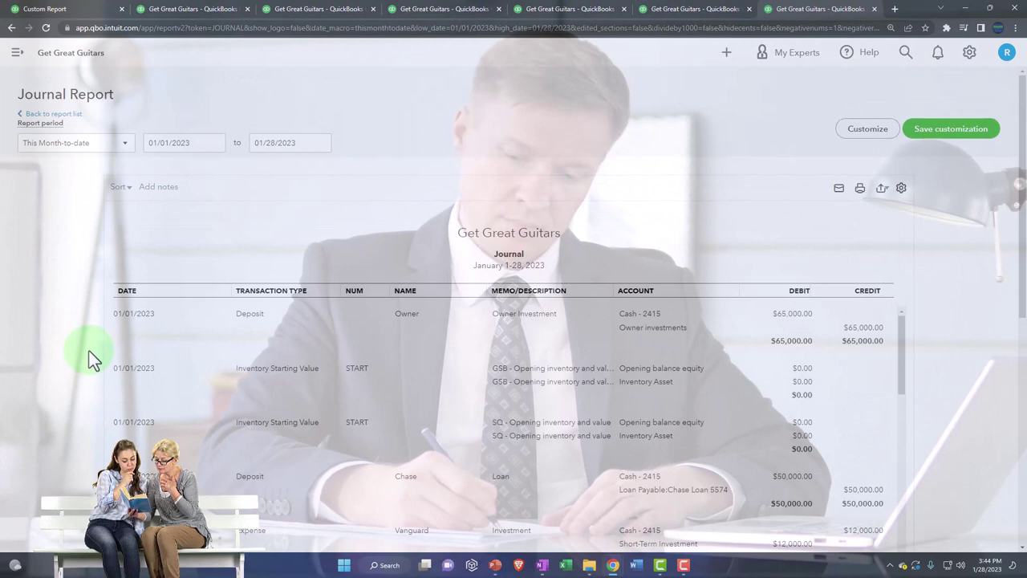
Set the Journal report period to 02/01/2023 through 02/28/2023 and run the report.
{"action": "left_click", "coordinate": [201, 146]}
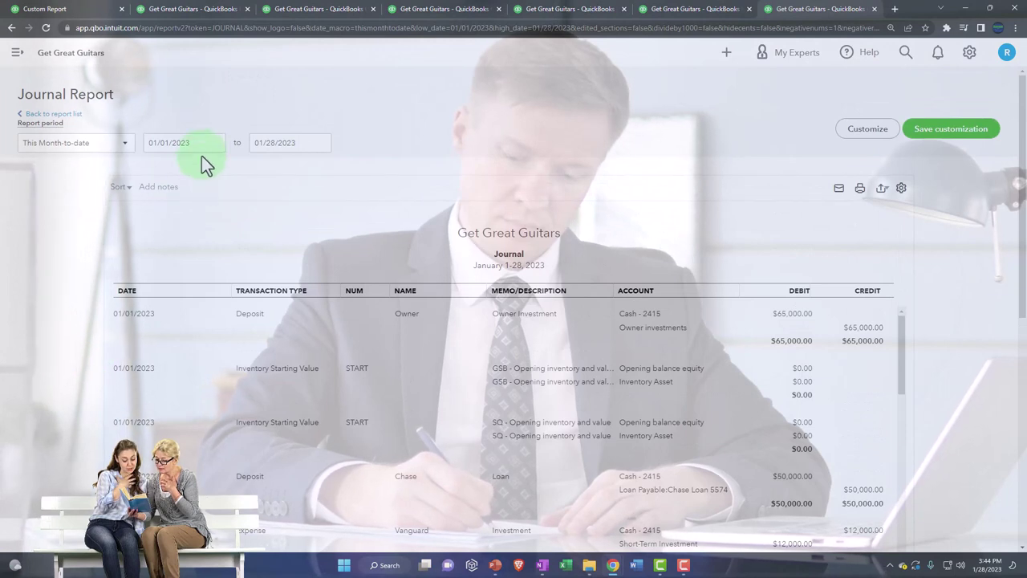
{"action": "type", "text": "02/01/2023"}
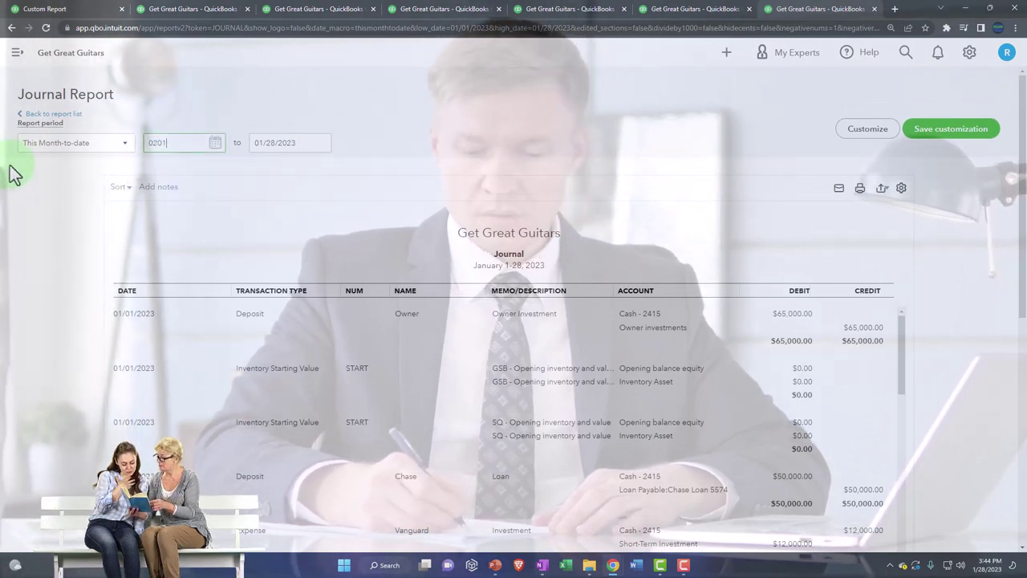
{"action": "key", "text": "Tab"}
{"action": "type", "text": "02/28/2023"}
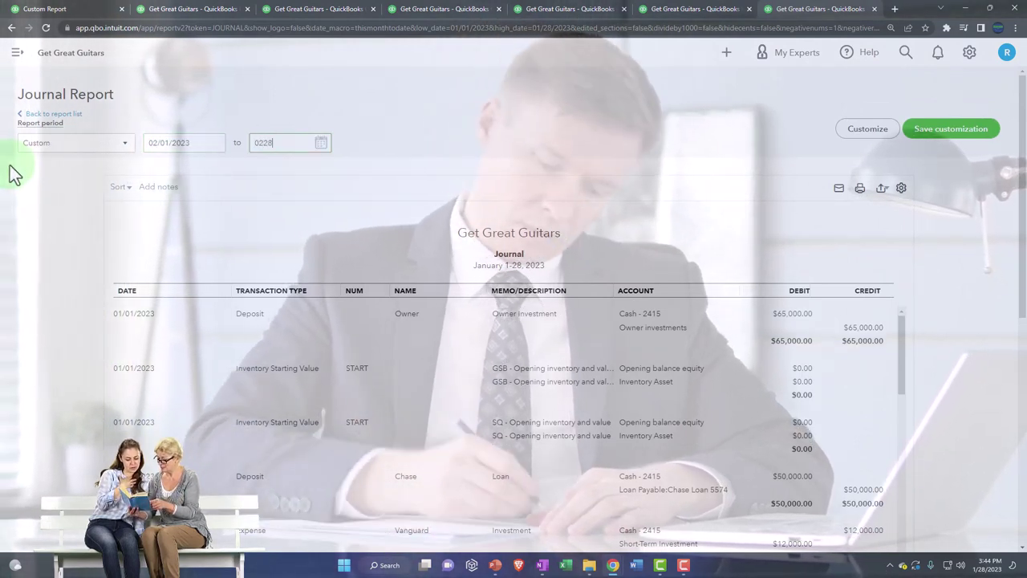
{"action": "key", "text": "Return"}
Examine the debit and credit entries of the February 2023 Journal, from the first loan payment check through the report total.
{"action": "scroll", "coordinate": [842, 104], "scroll_direction": "down", "scroll_amount": 1}
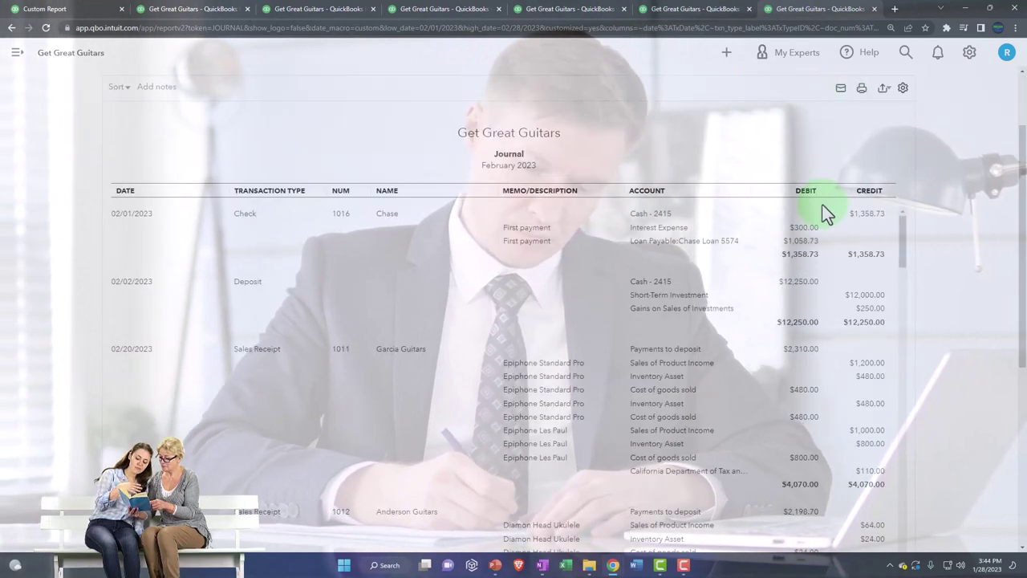
{"action": "key", "text": "ctrl+plus"}
{"action": "key", "text": "ctrl+plus"}
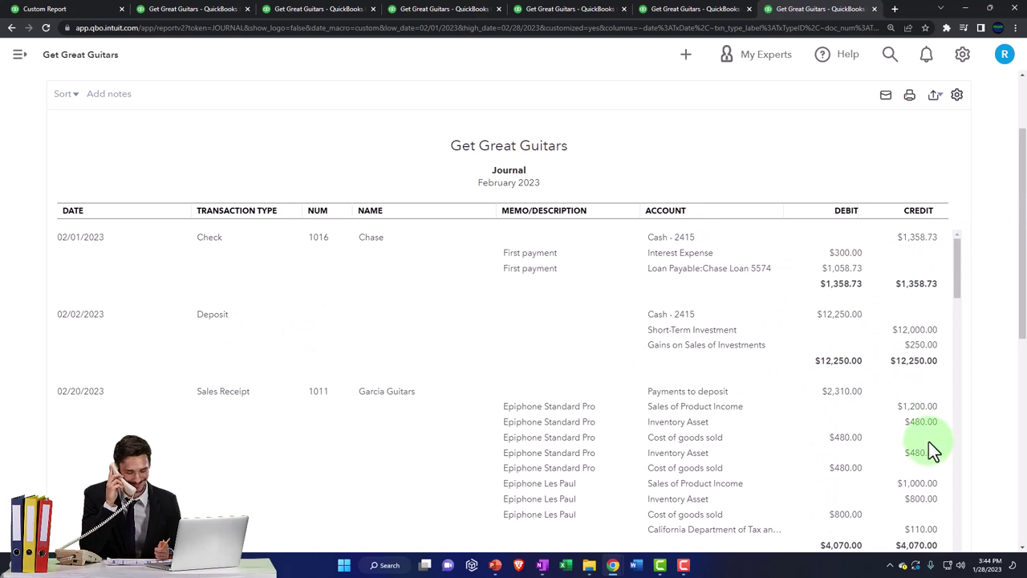
{"action": "scroll", "coordinate": [928, 442], "scroll_direction": "down", "scroll_amount": 1}
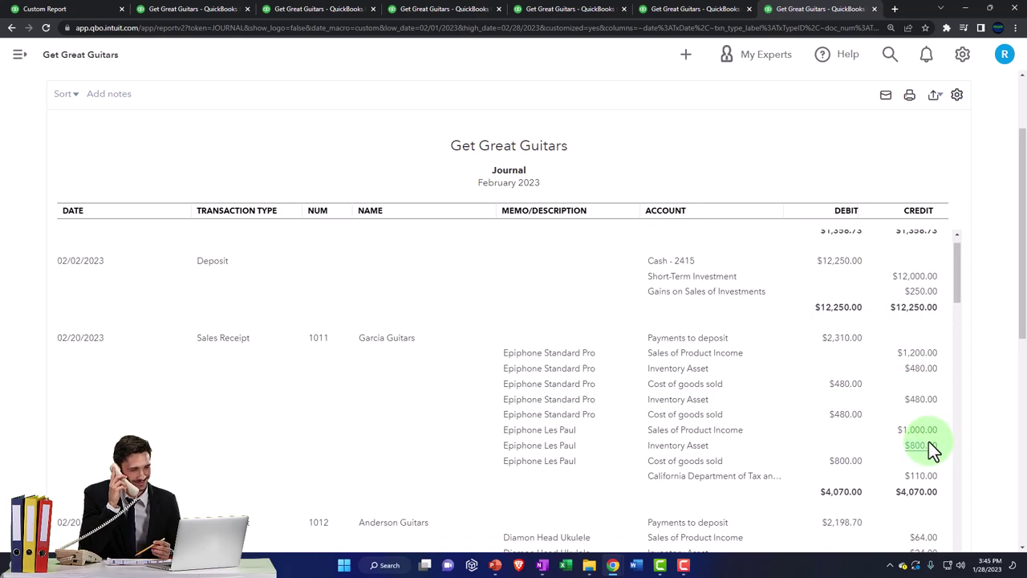
{"action": "scroll", "coordinate": [931, 449], "scroll_direction": "down", "scroll_amount": 3}
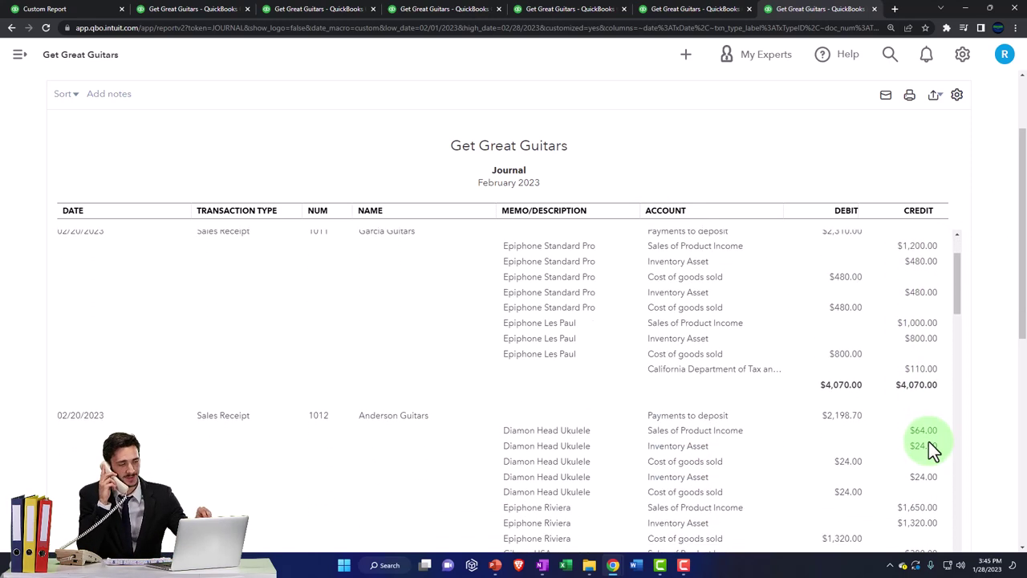
{"action": "scroll", "coordinate": [928, 441], "scroll_direction": "down", "scroll_amount": 1}
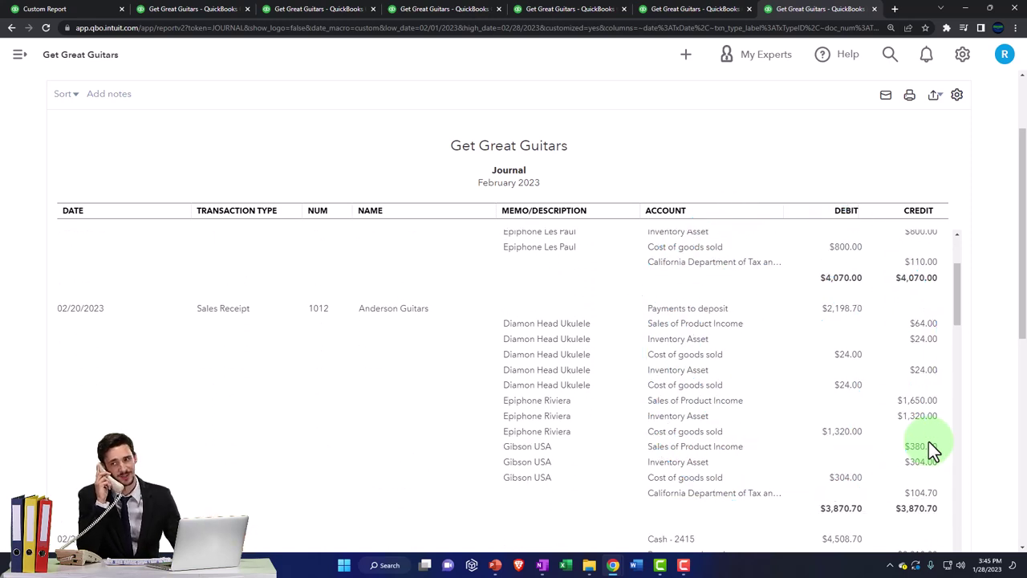
{"action": "scroll", "coordinate": [929, 441], "scroll_direction": "down", "scroll_amount": 1}
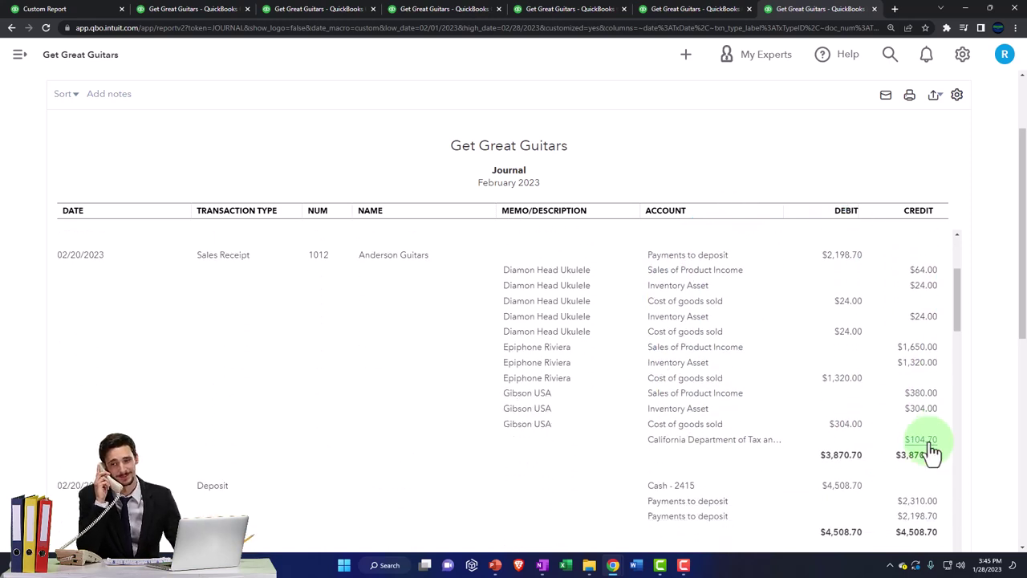
{"action": "scroll", "coordinate": [928, 443], "scroll_direction": "down", "scroll_amount": 4}
{"action": "scroll", "coordinate": [928, 441], "scroll_direction": "down", "scroll_amount": 3}
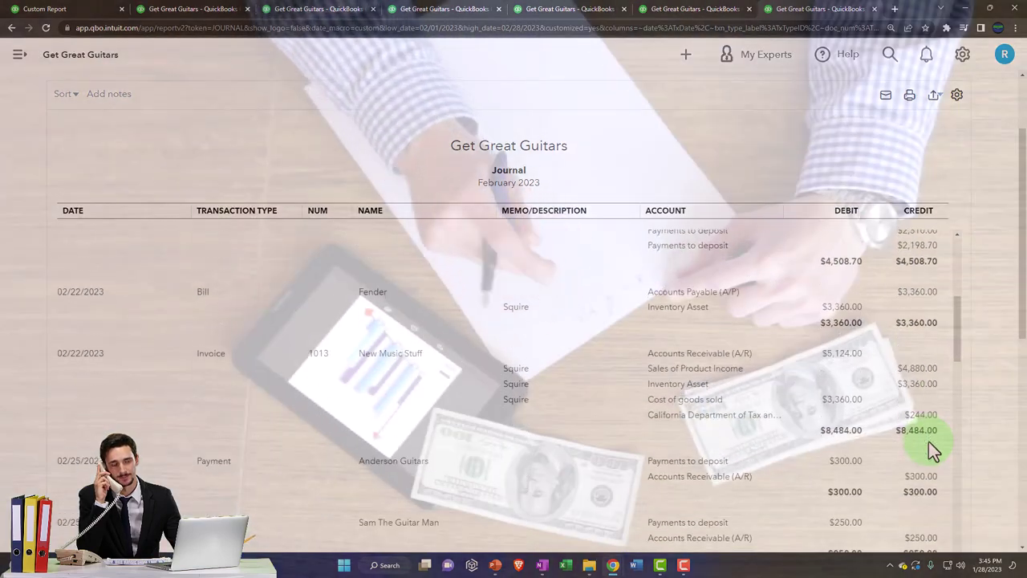
{"action": "scroll", "coordinate": [931, 442], "scroll_direction": "down", "scroll_amount": 6}
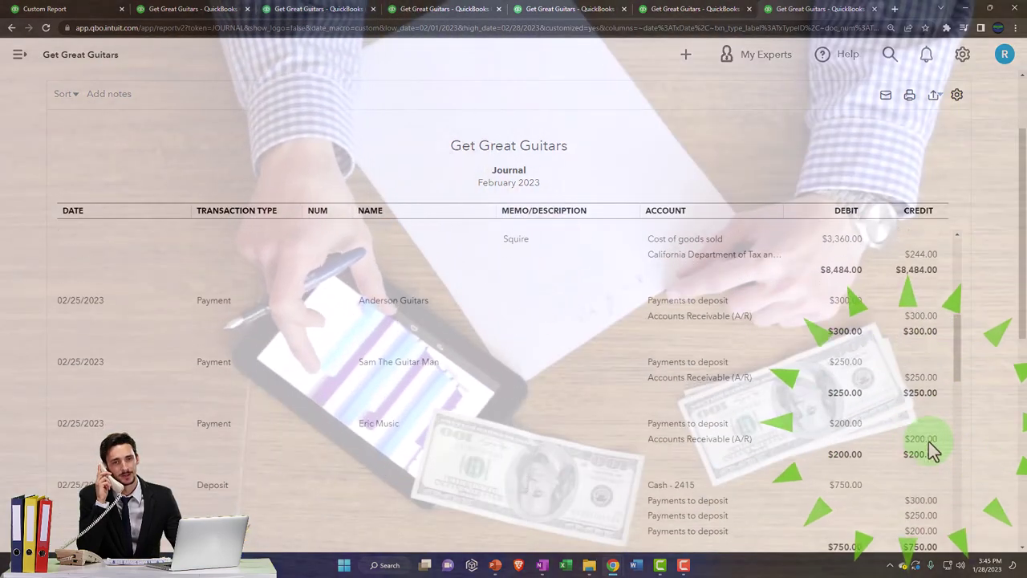
{"action": "scroll", "coordinate": [928, 441], "scroll_direction": "down", "scroll_amount": 5}
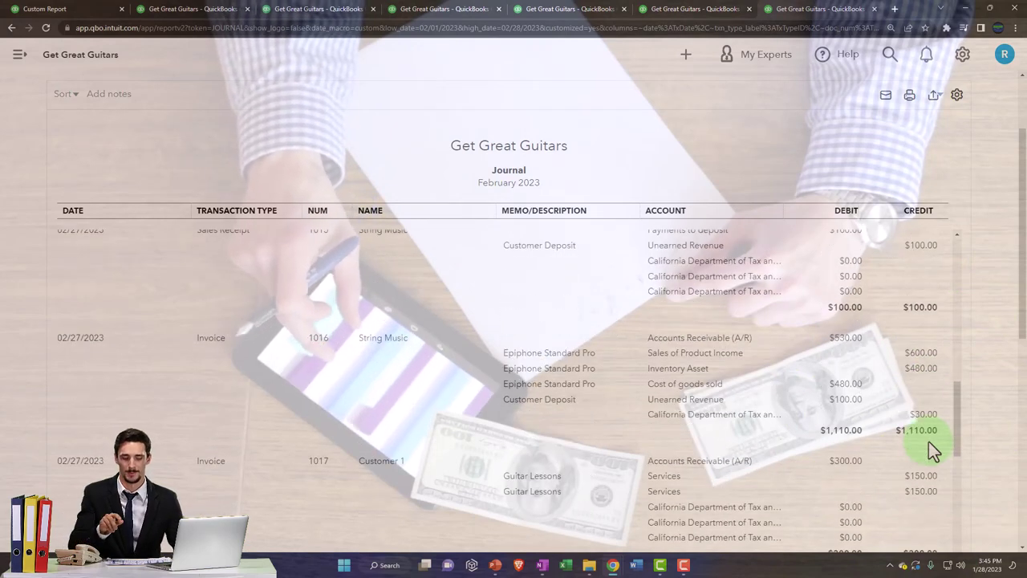
{"action": "scroll", "coordinate": [928, 441], "scroll_direction": "down", "scroll_amount": 2}
{"action": "scroll", "coordinate": [928, 445], "scroll_direction": "down", "scroll_amount": 4}
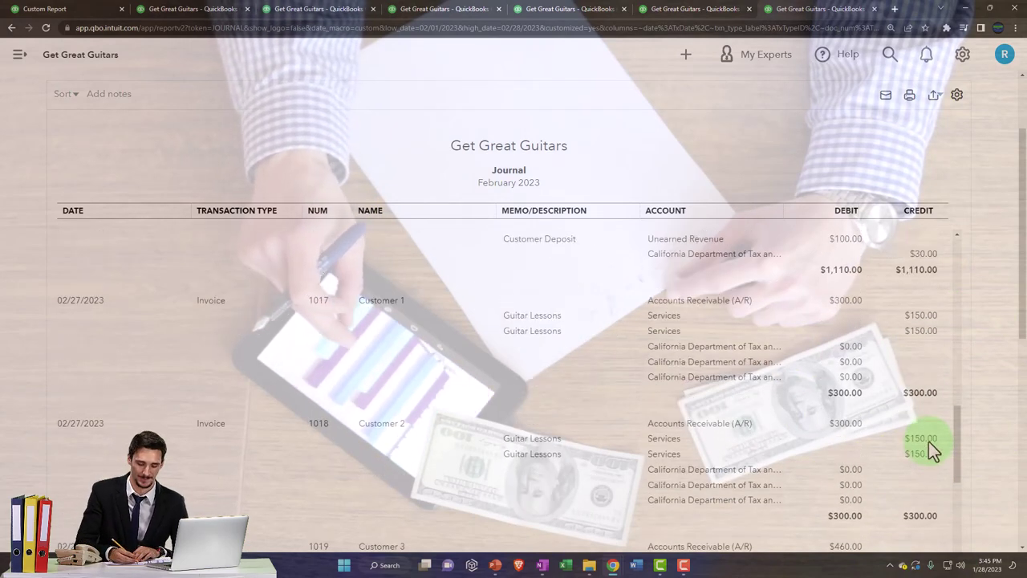
{"action": "scroll", "coordinate": [928, 441], "scroll_direction": "down", "scroll_amount": 4}
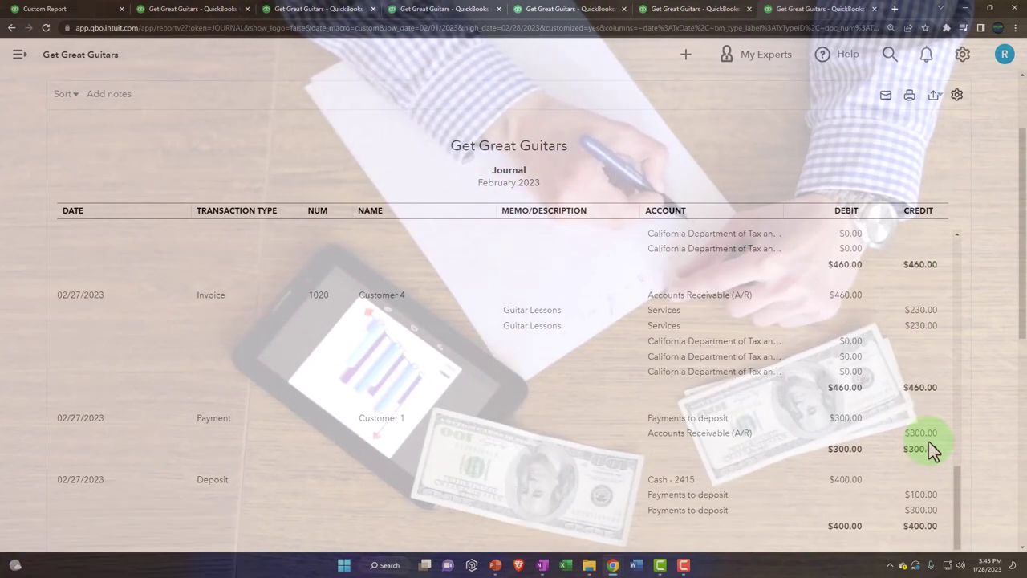
{"action": "scroll", "coordinate": [928, 441], "scroll_direction": "down", "scroll_amount": 2}
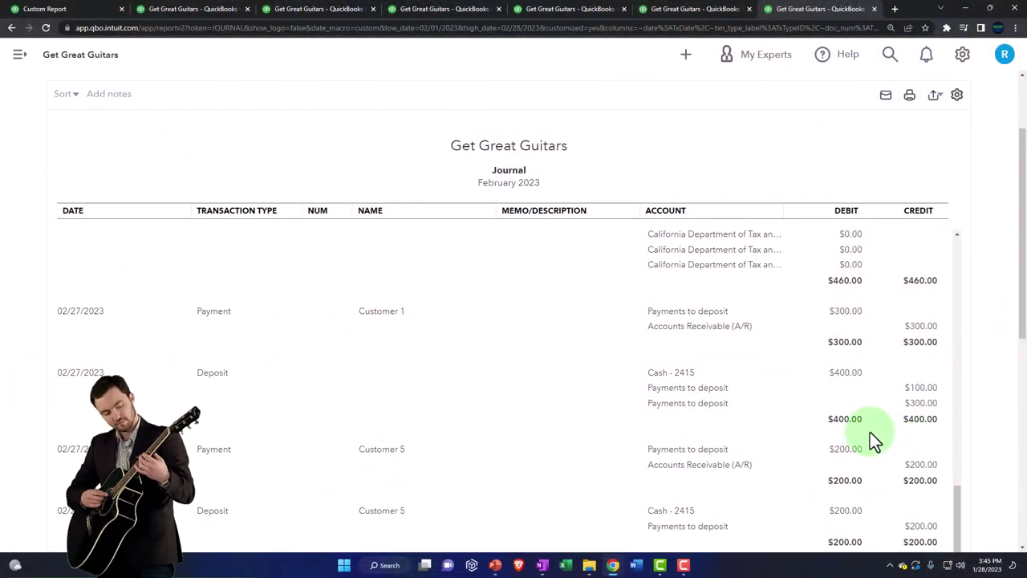
{"action": "scroll", "coordinate": [870, 433], "scroll_direction": "down", "scroll_amount": 5}
{"action": "scroll", "coordinate": [869, 433], "scroll_direction": "down", "scroll_amount": 10}
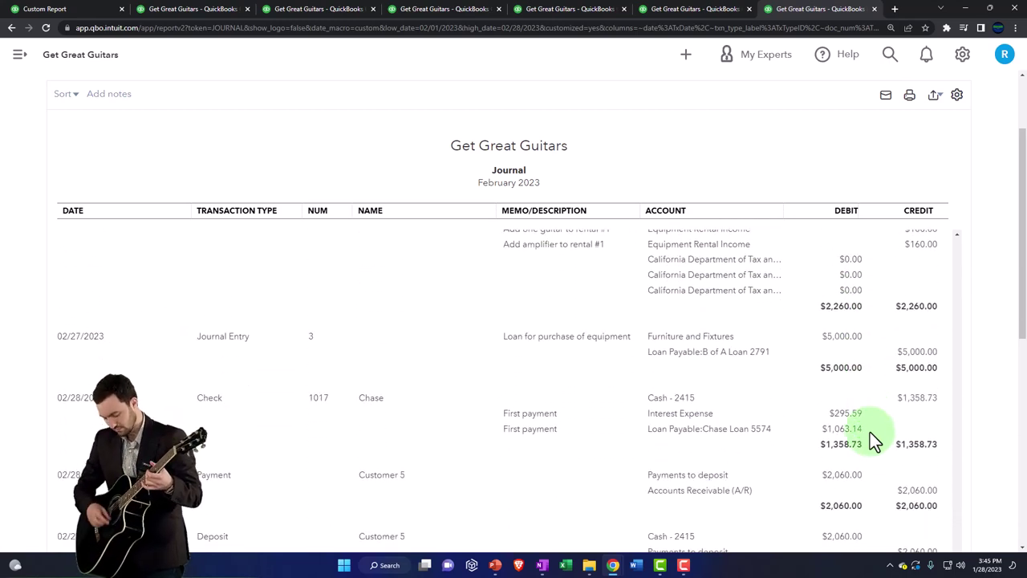
{"action": "scroll", "coordinate": [870, 433], "scroll_direction": "down", "scroll_amount": 10}
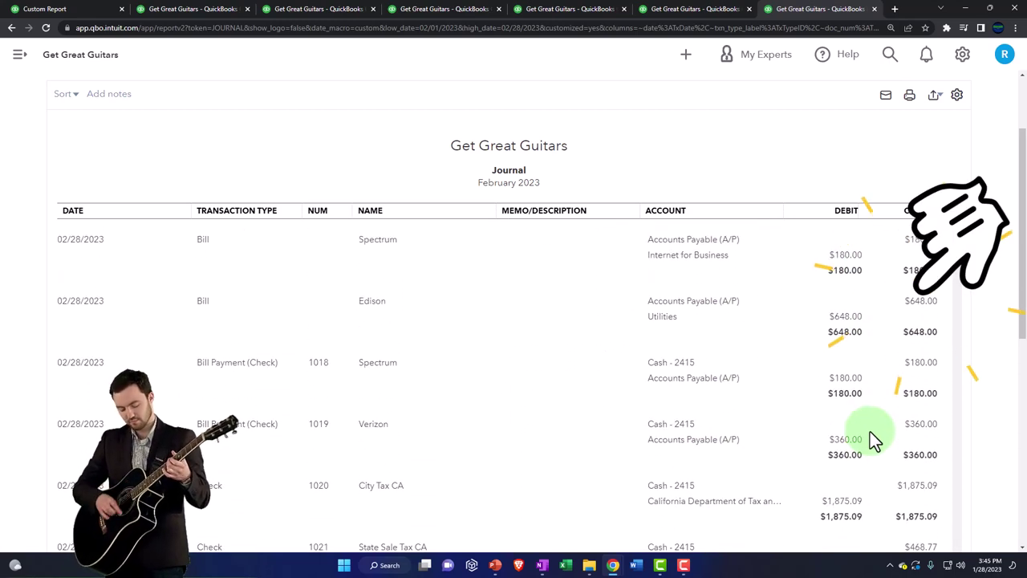
{"action": "scroll", "coordinate": [870, 433], "scroll_direction": "down", "scroll_amount": 5}
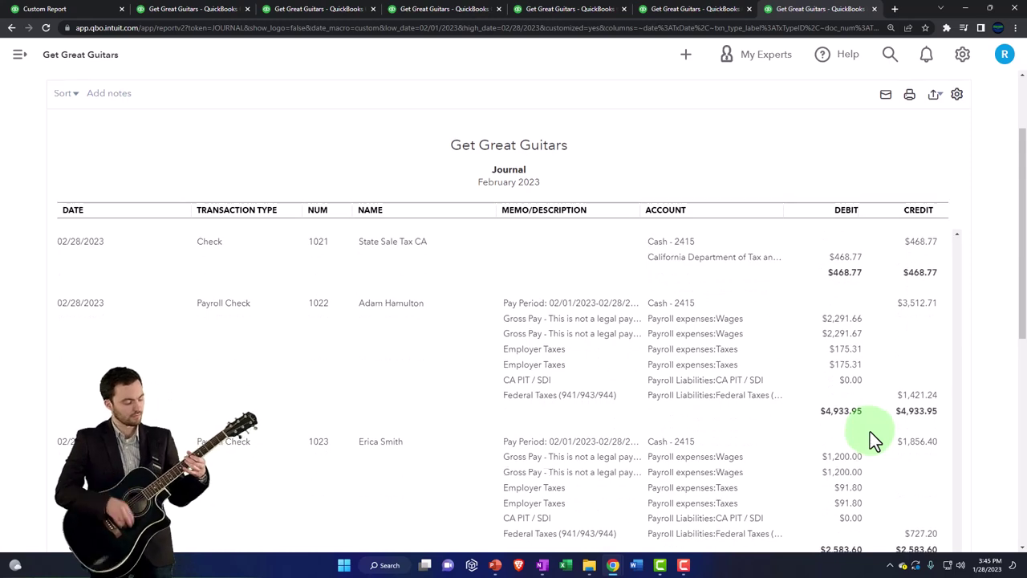
{"action": "scroll", "coordinate": [870, 438], "scroll_direction": "down", "scroll_amount": 3}
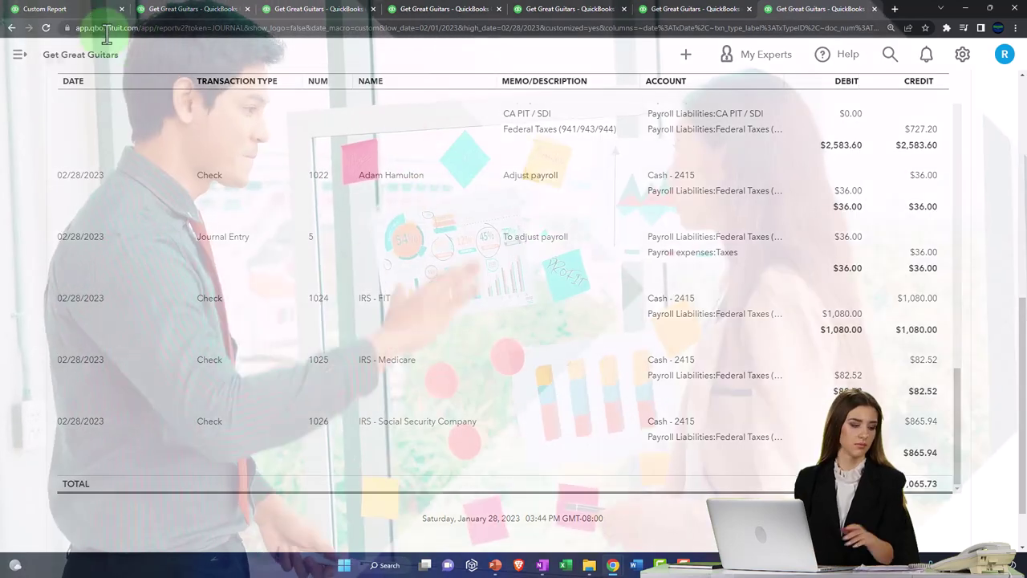
Return to the custom reports list and review the saved month-end balance sheet and income statement reports.
{"action": "left_click", "coordinate": [36, 9]}
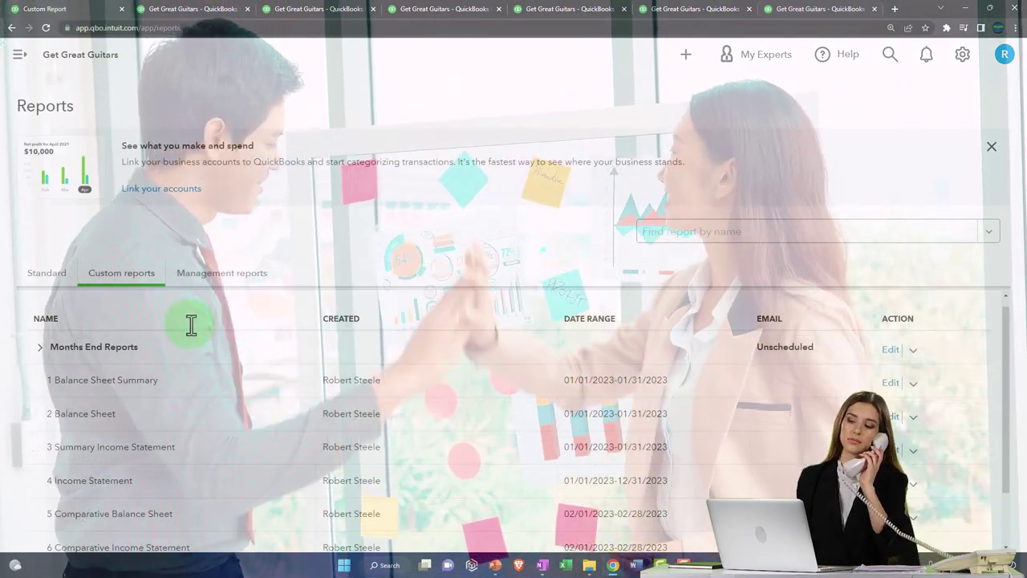
{"action": "scroll", "coordinate": [180, 436], "scroll_direction": "down", "scroll_amount": 2}
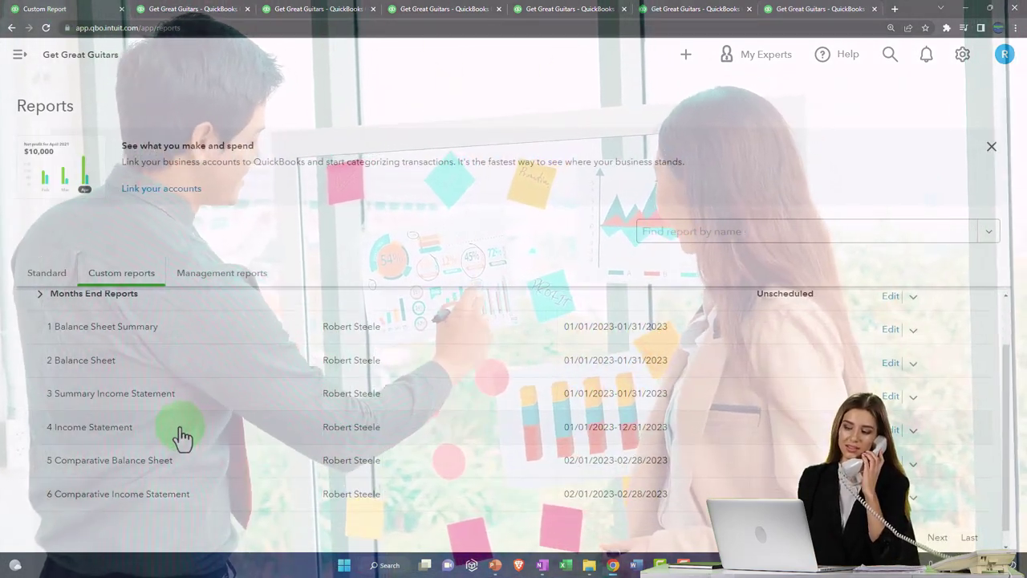